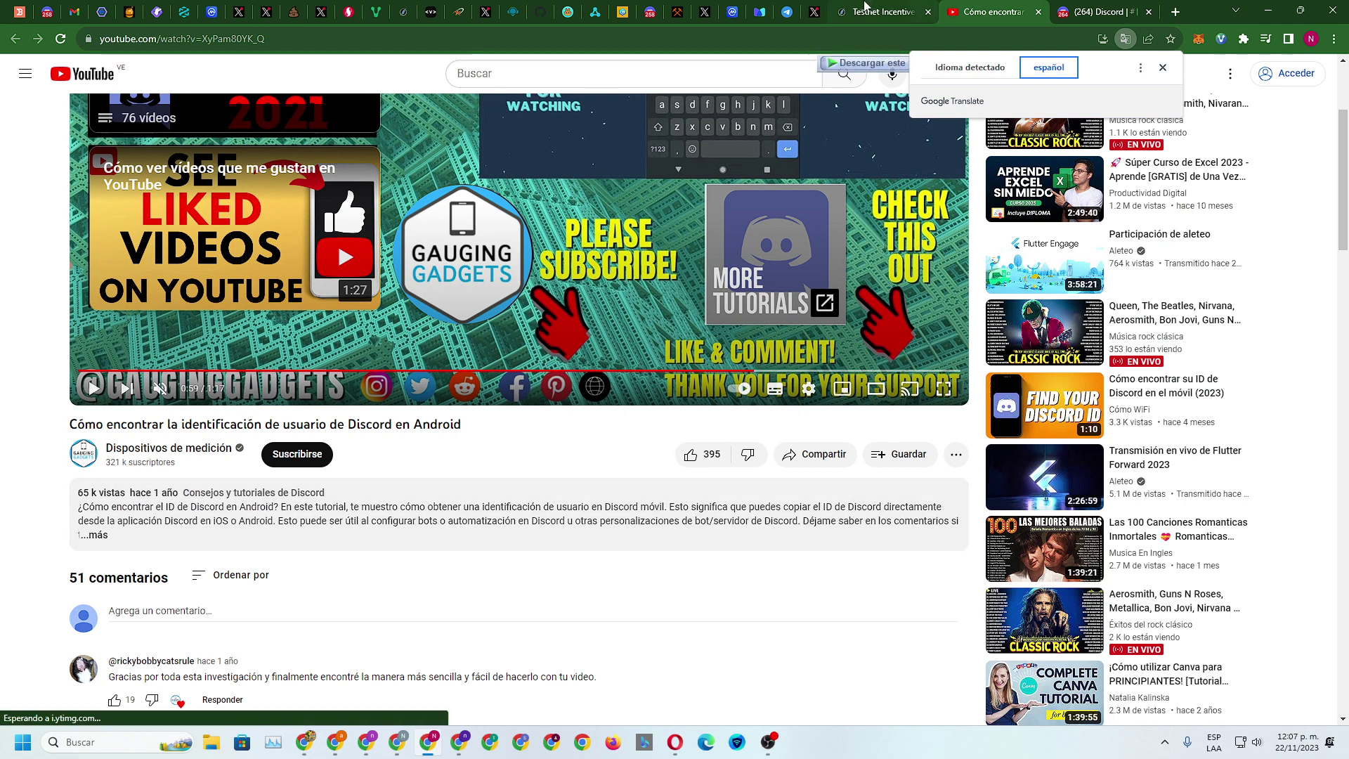
# Open Discord's My Account settings from your avatar in the user panel
pyautogui.click(875, 11)
pyautogui.click(1089, 11)
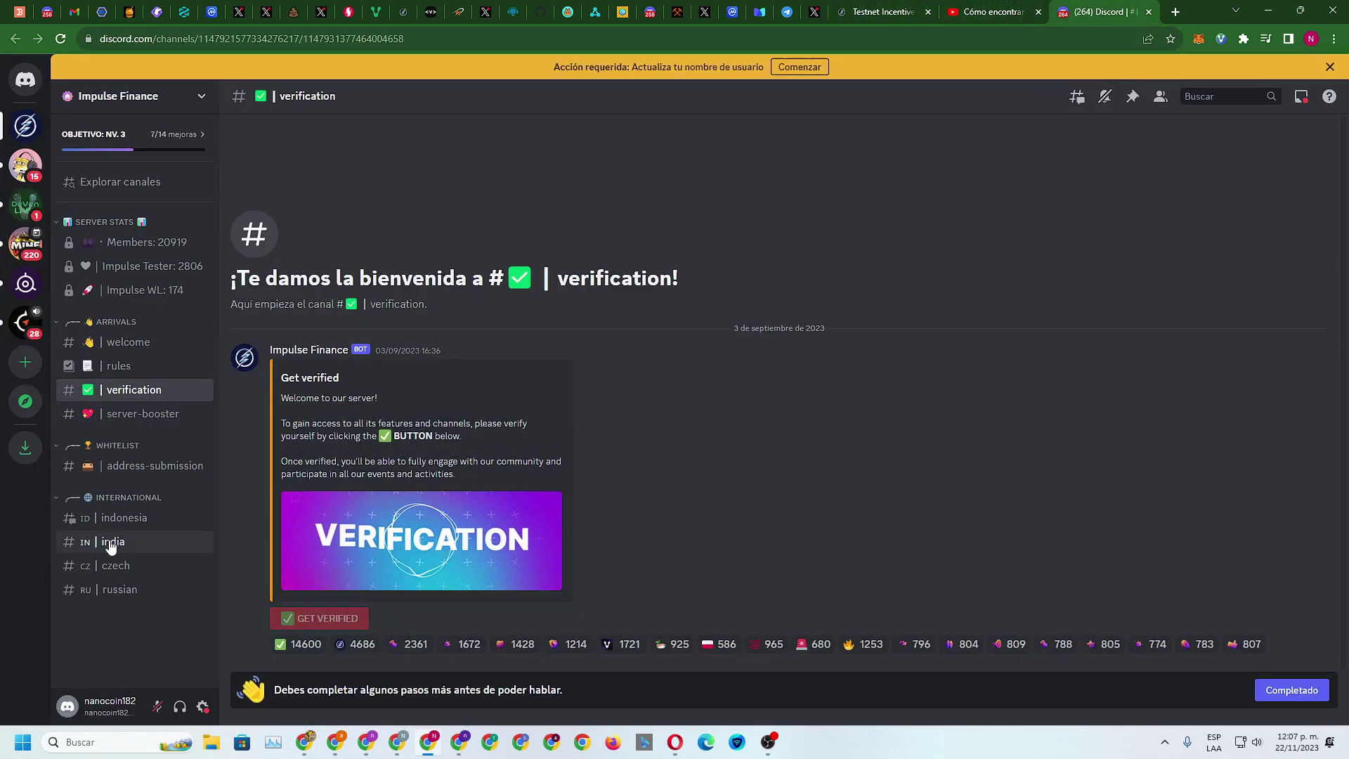
pyautogui.click(110, 713)
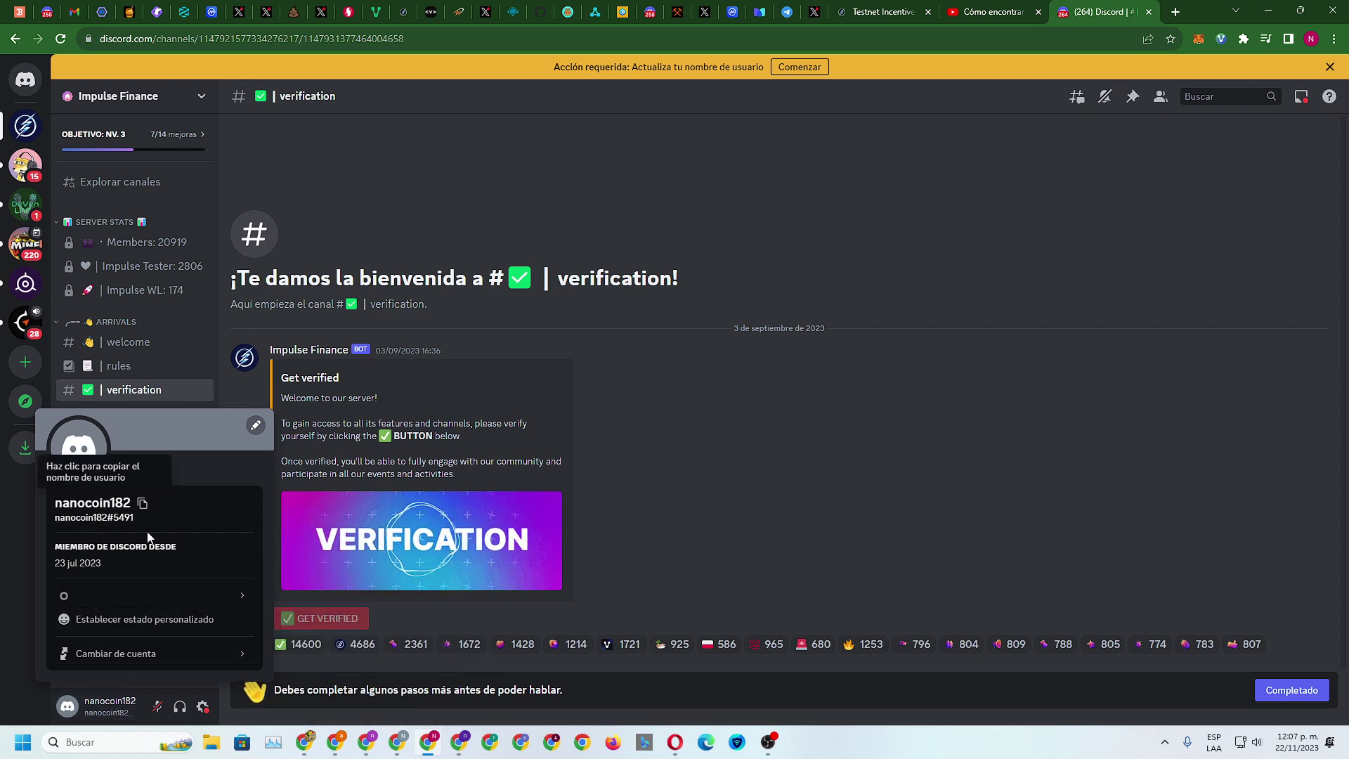
pyautogui.click(203, 707)
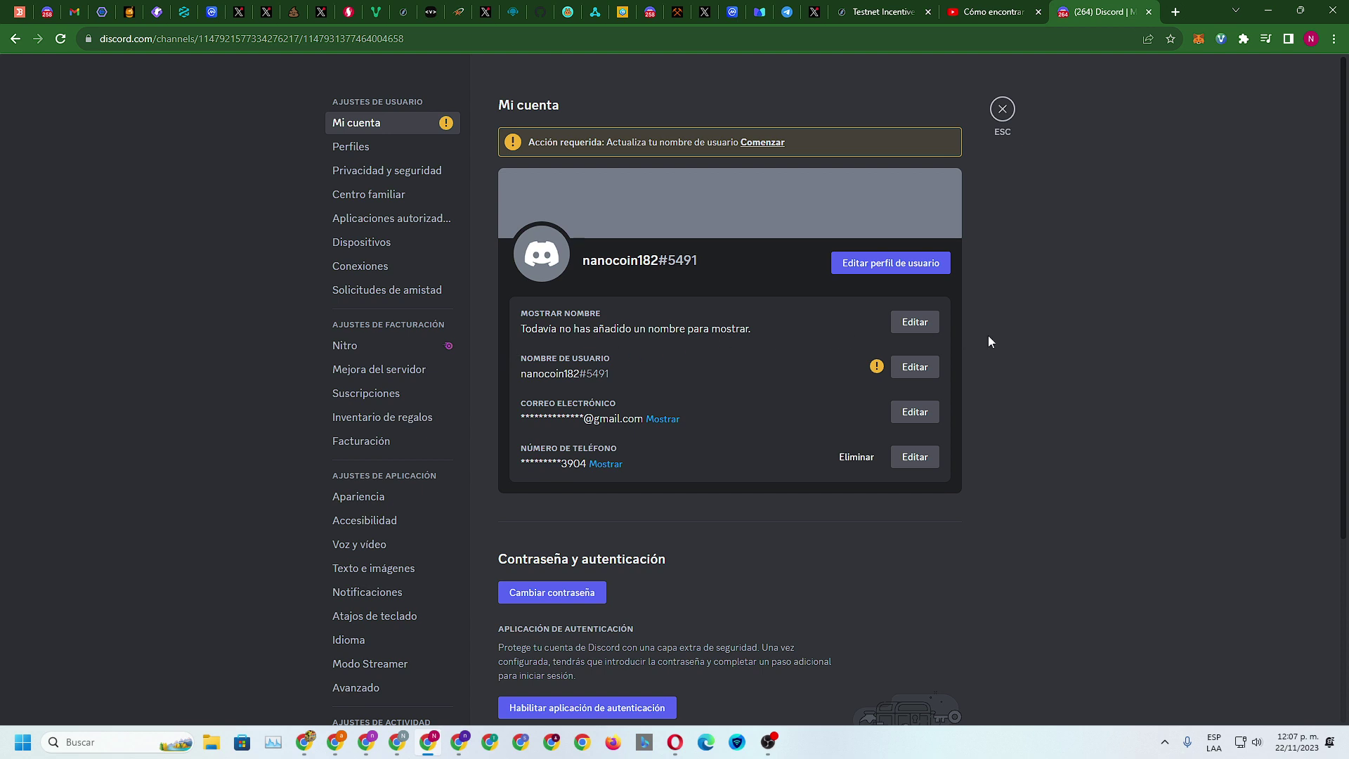
# Scroll through the My Account page, then return to the Discord ID tutorial video
pyautogui.scroll(-1, 411, 376)
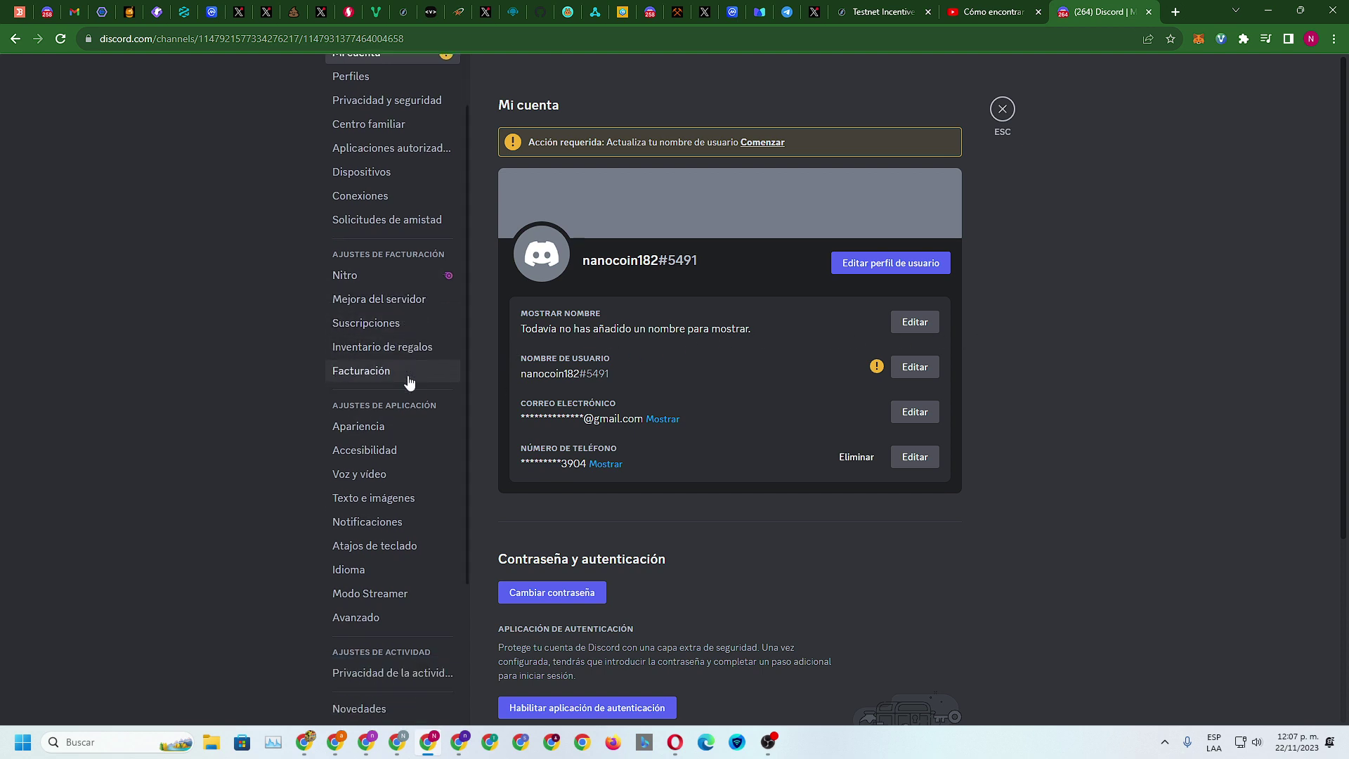
pyautogui.scroll(-3, 410, 381)
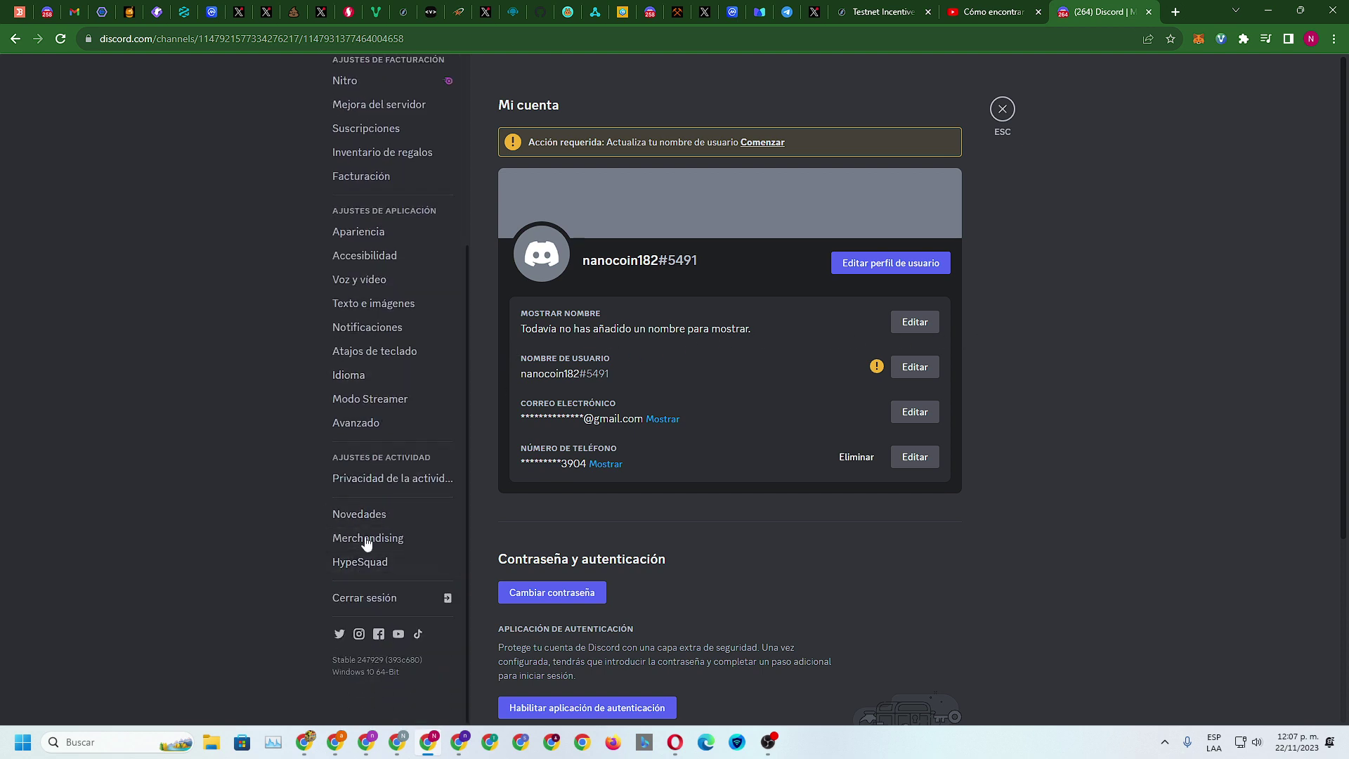
pyautogui.scroll(-4, 648, 597)
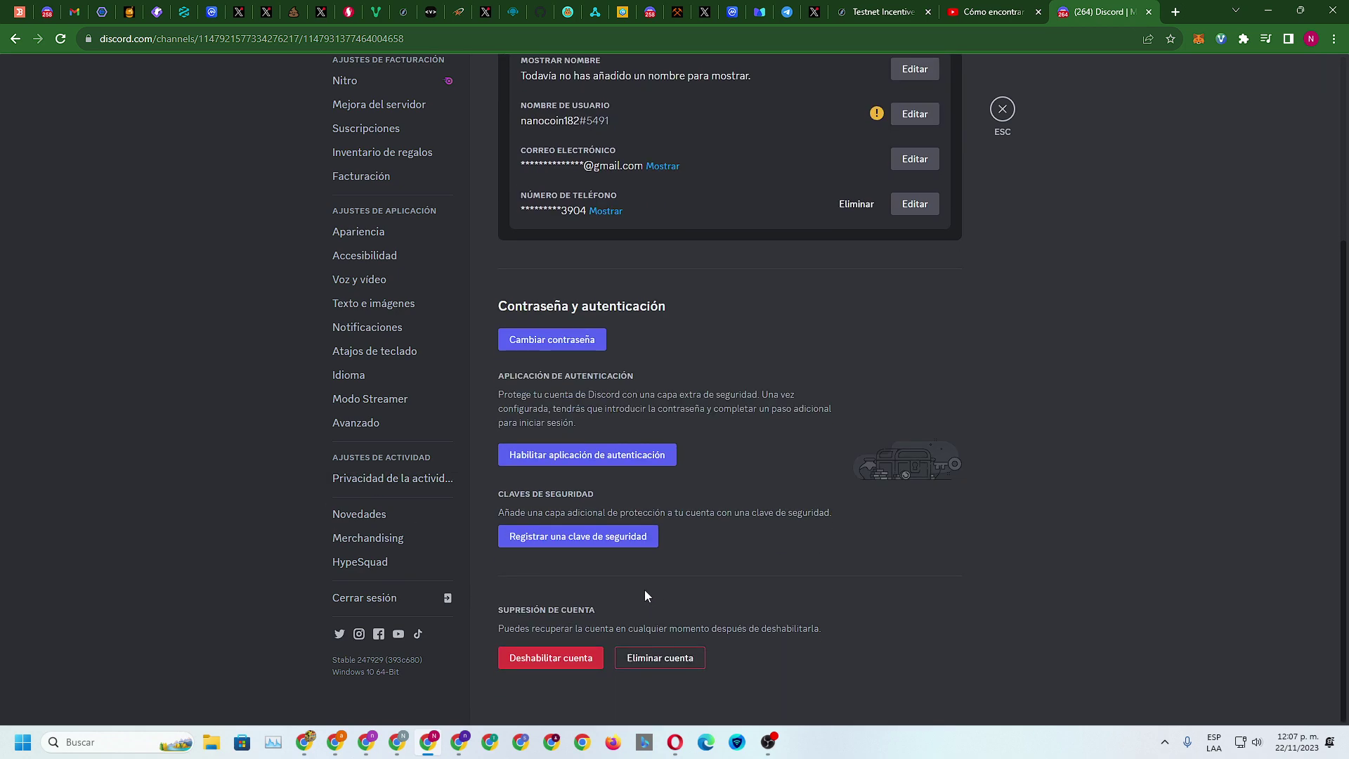
pyautogui.scroll(4, 645, 595)
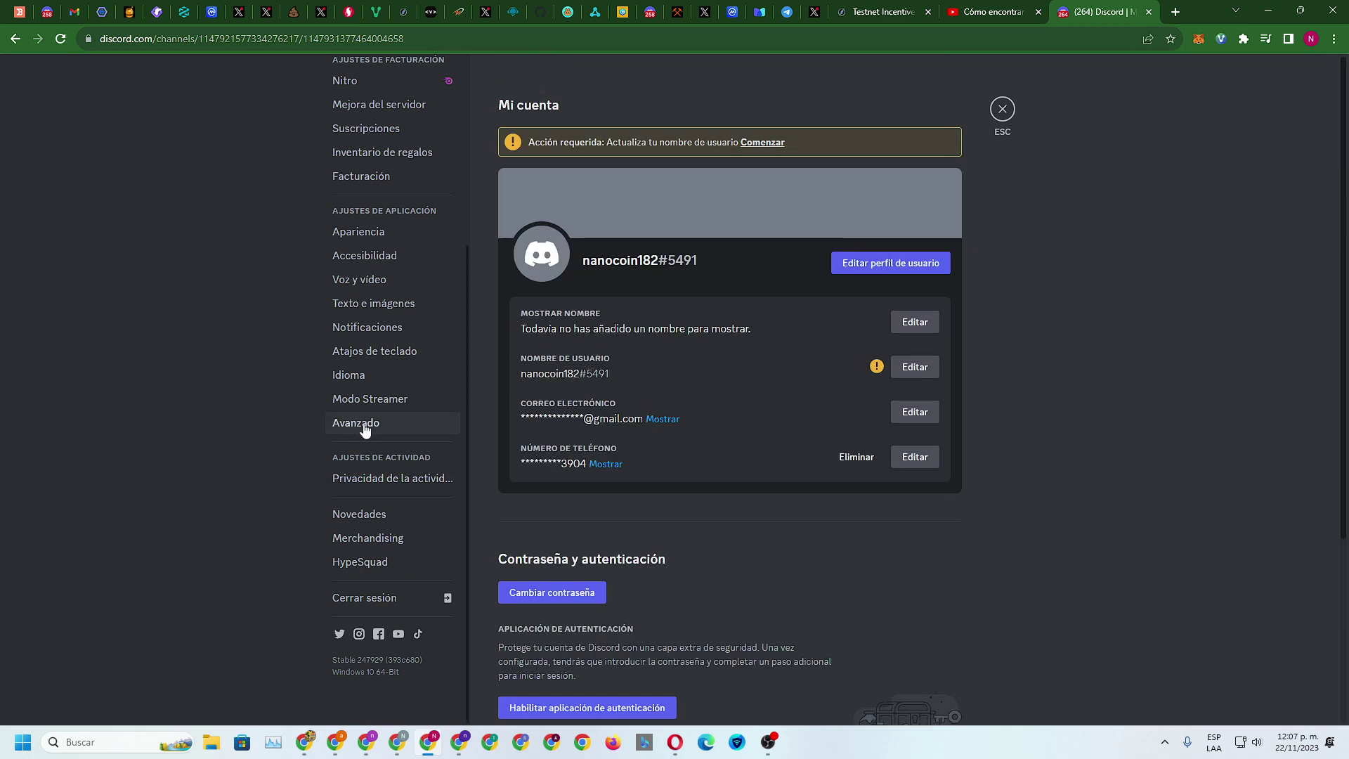
pyautogui.scroll(4, 380, 457)
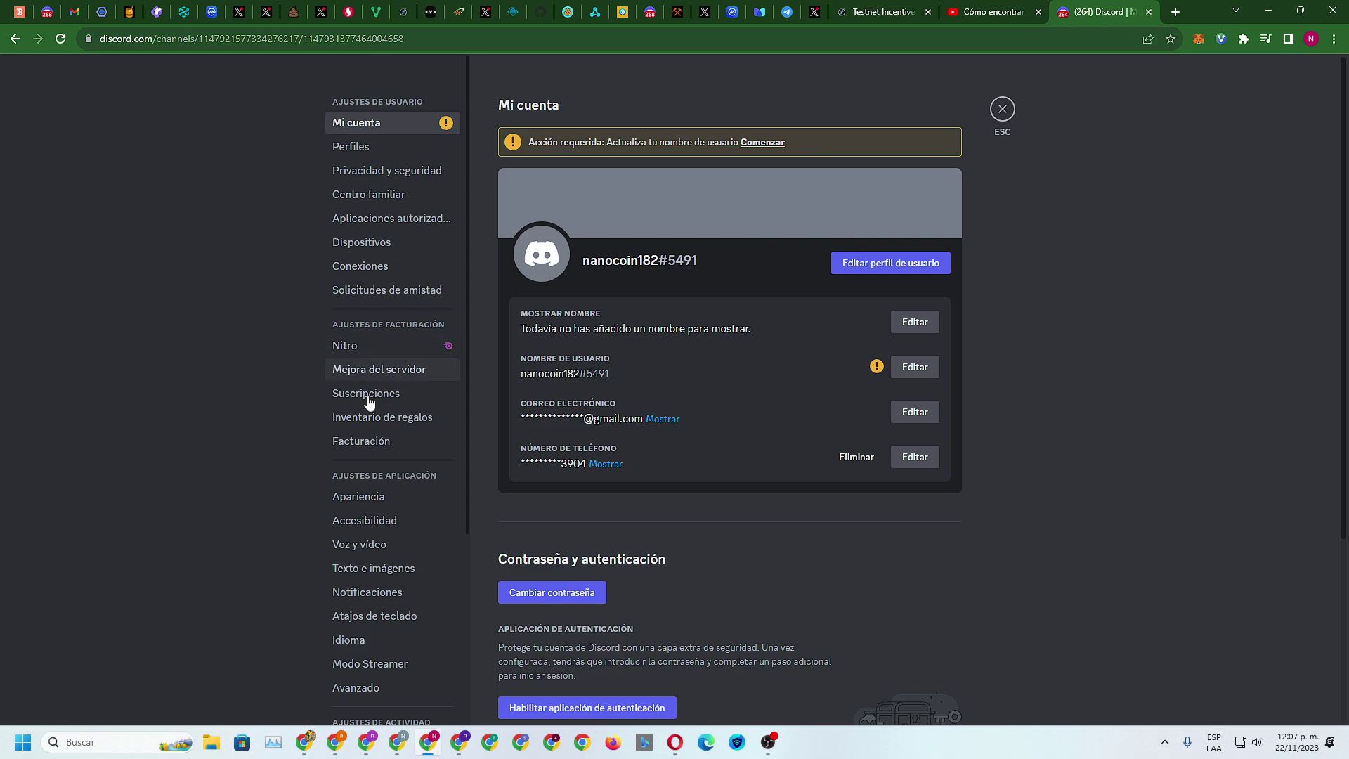
pyautogui.click(1002, 5)
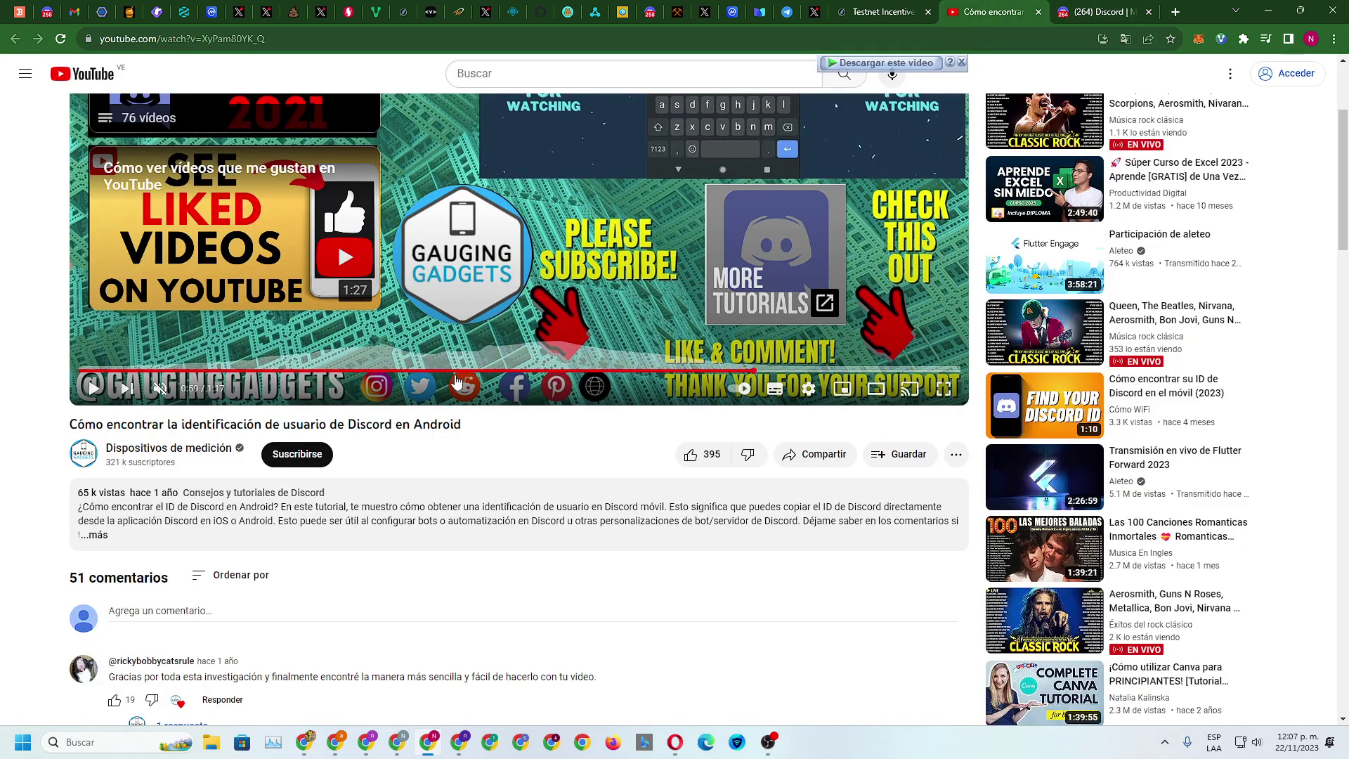
# Seek the tutorial to 0:30, then back to 0:25 at the settings list, and return to Discord
pyautogui.click(430, 371)
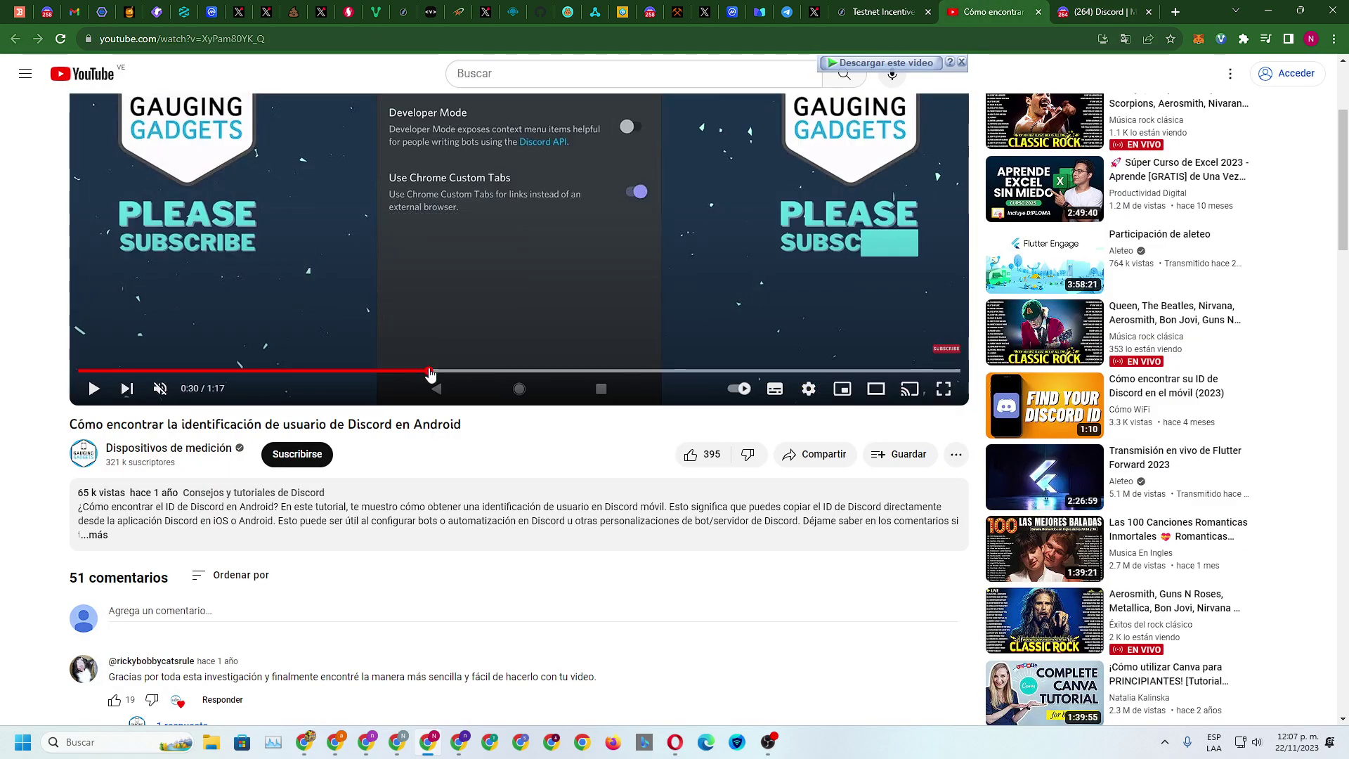
pyautogui.scroll(3, 430, 372)
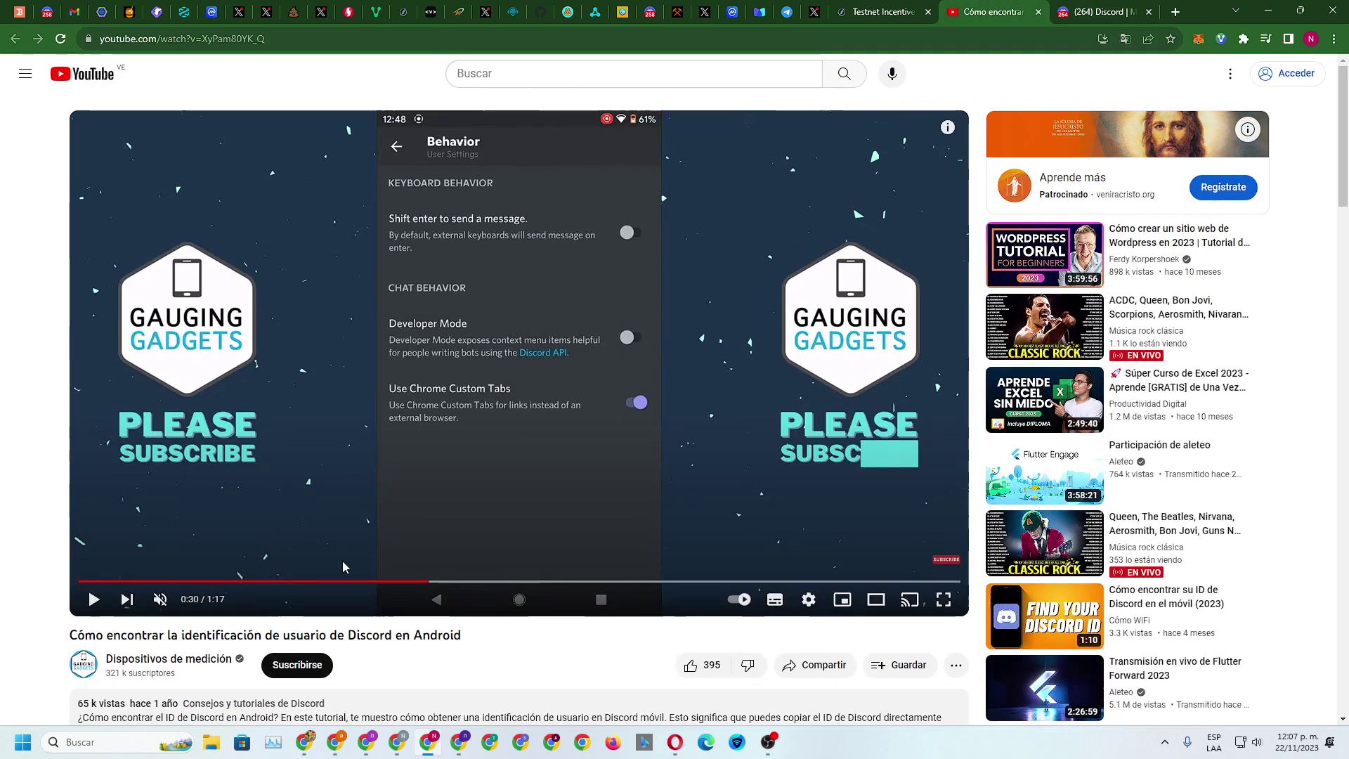
pyautogui.click(369, 582)
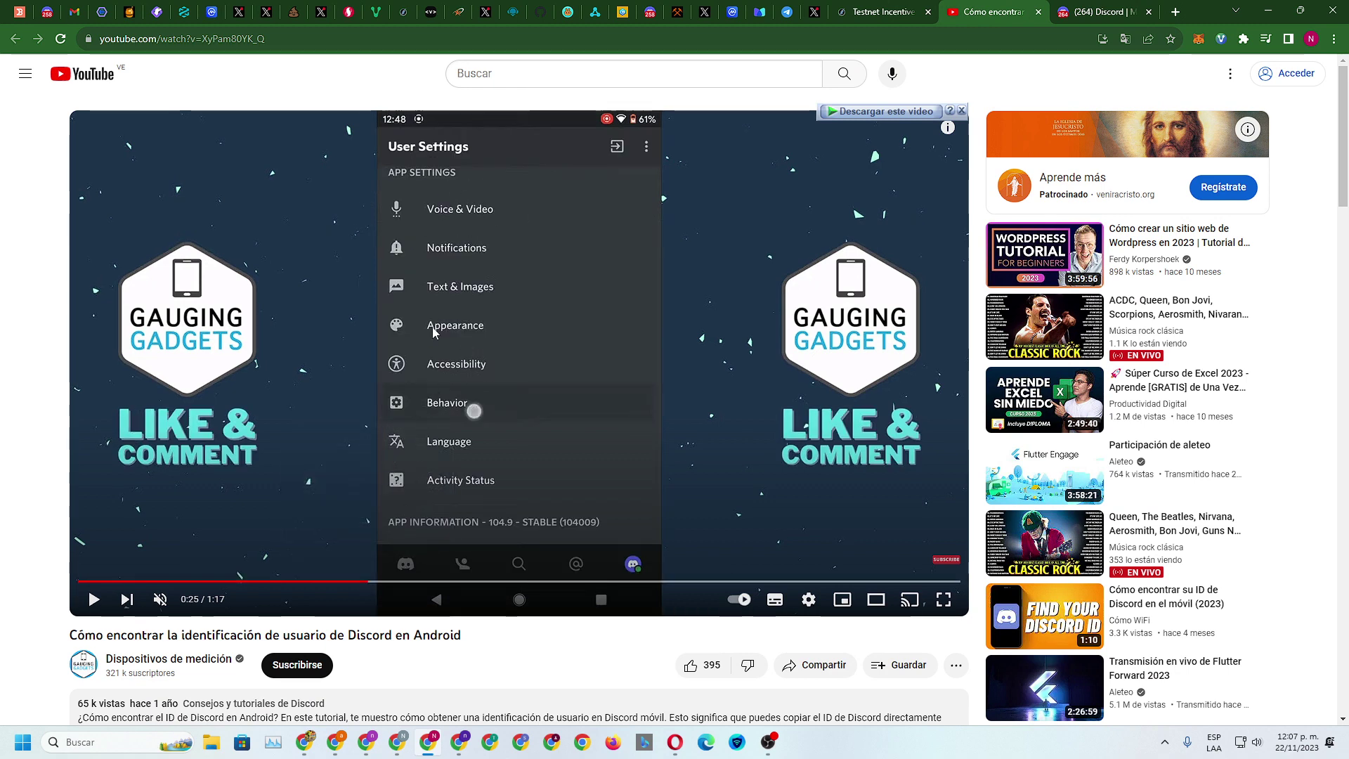
pyautogui.click(1110, 12)
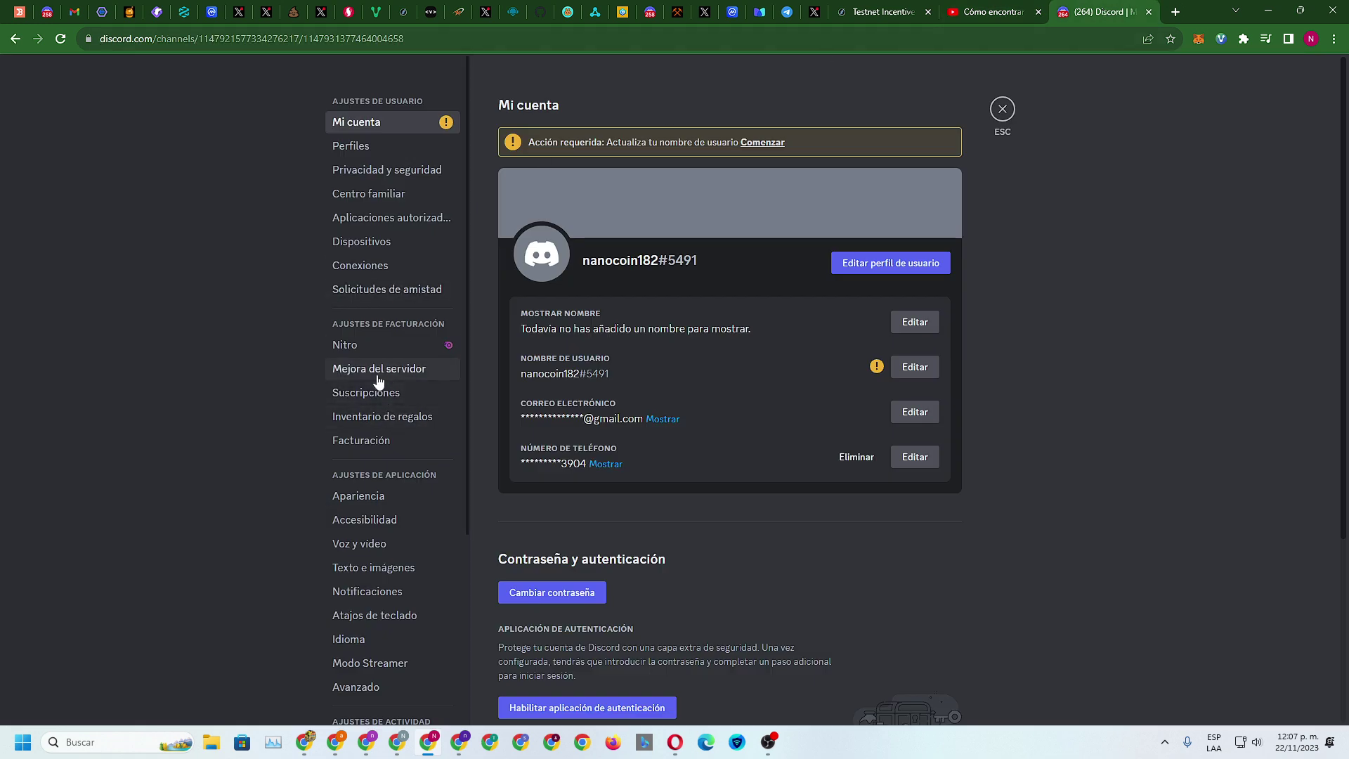
pyautogui.scroll(-2, 378, 382)
pyautogui.scroll(-1, 378, 382)
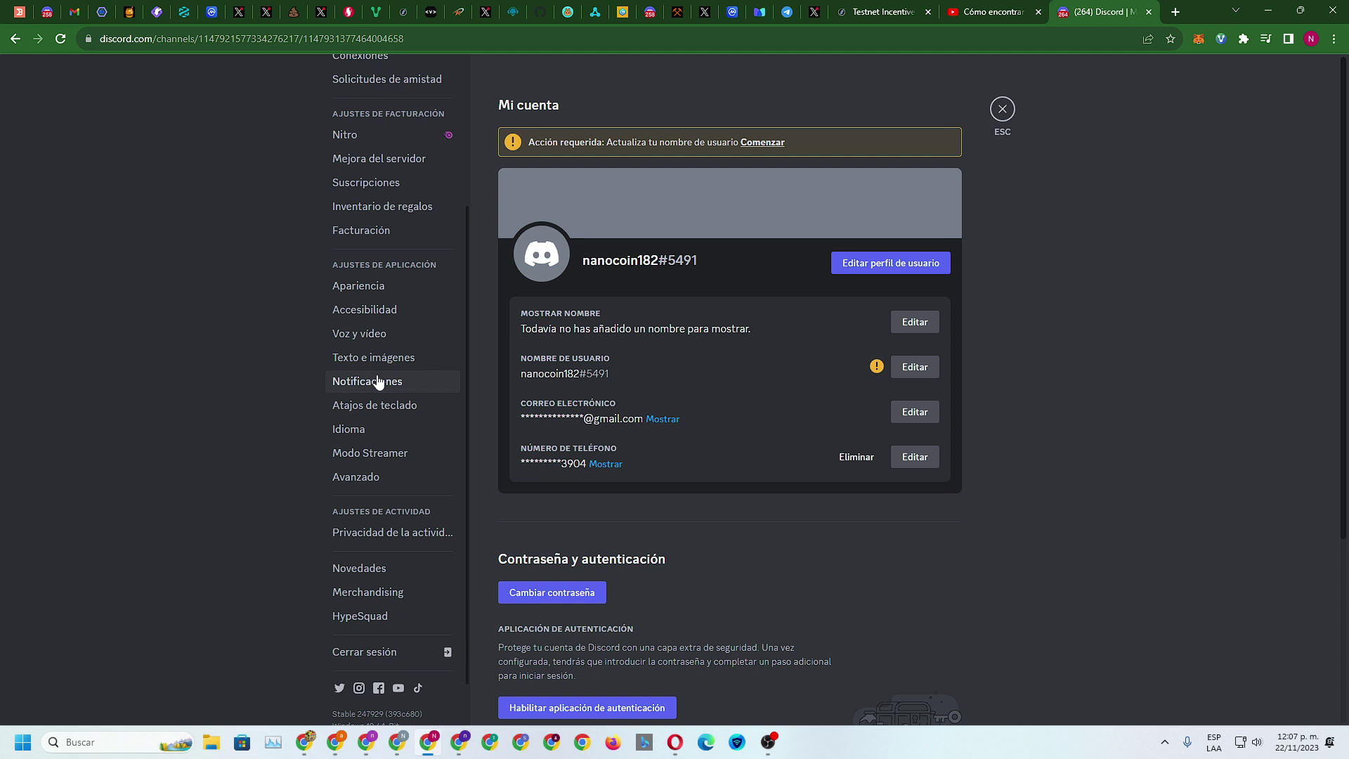
pyautogui.scroll(3, 378, 382)
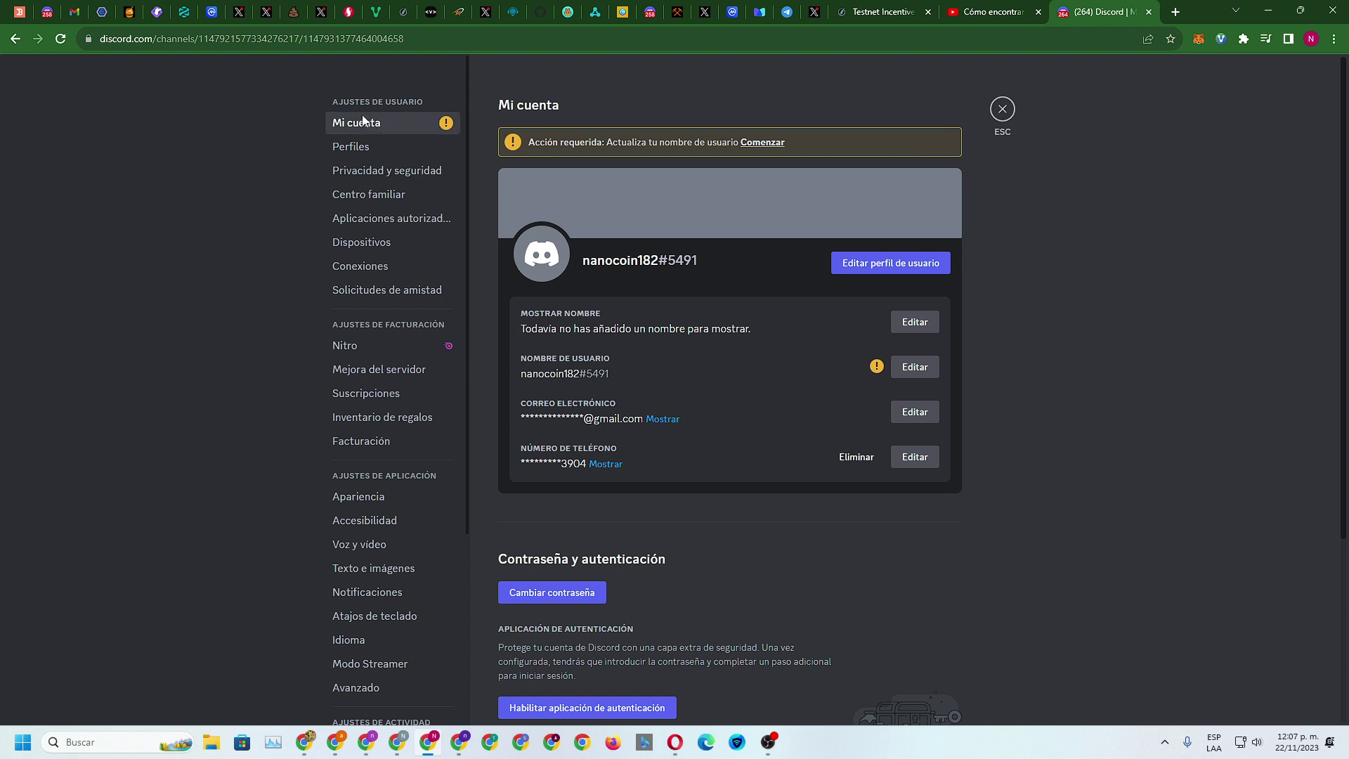
pyautogui.click(358, 147)
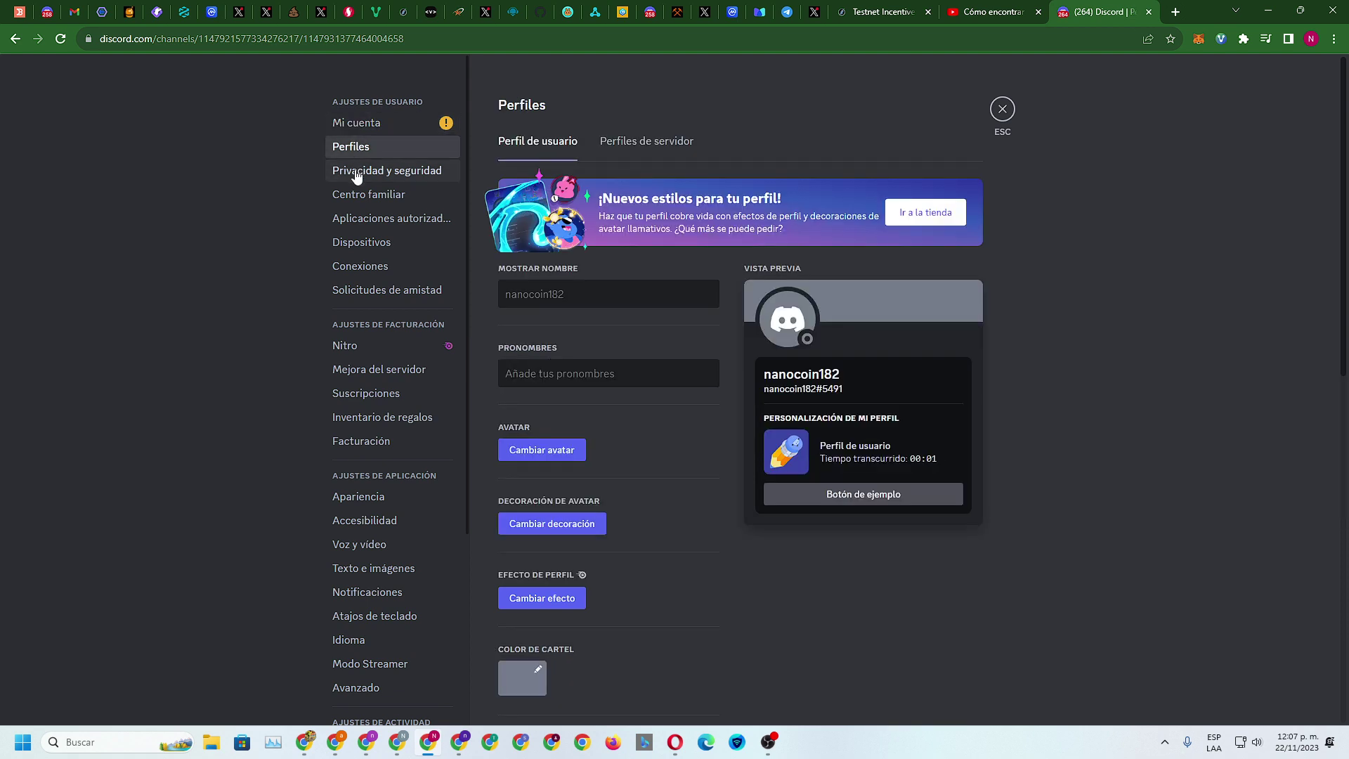
pyautogui.click(358, 176)
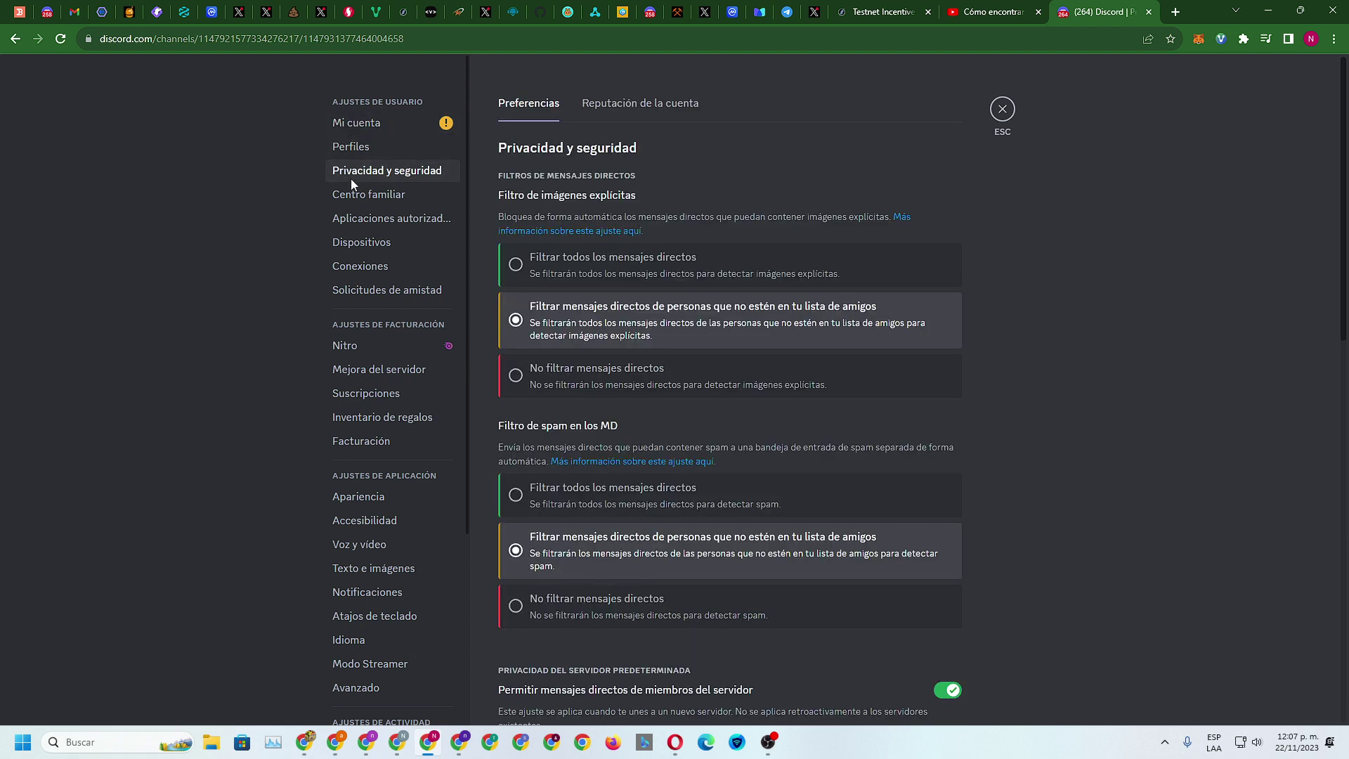
pyautogui.click(352, 194)
pyautogui.click(350, 219)
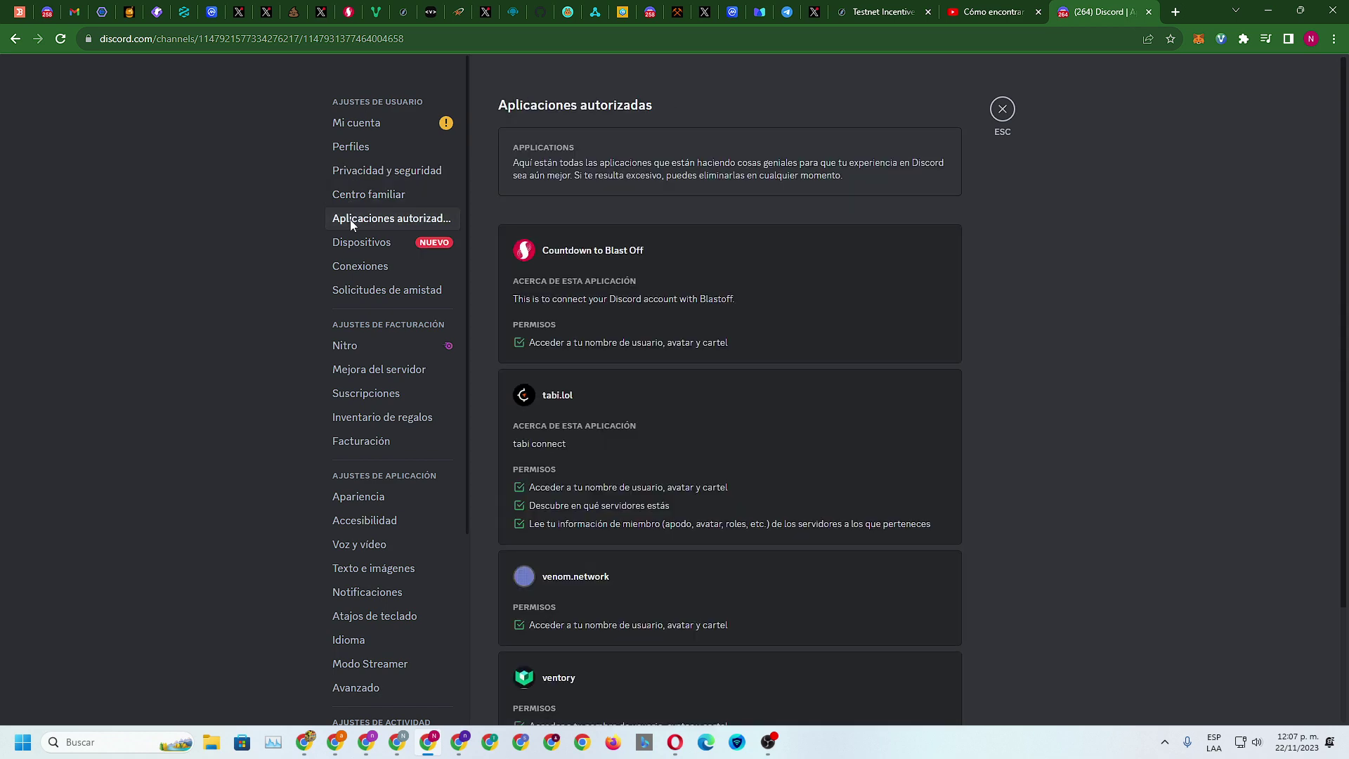
pyautogui.click(360, 198)
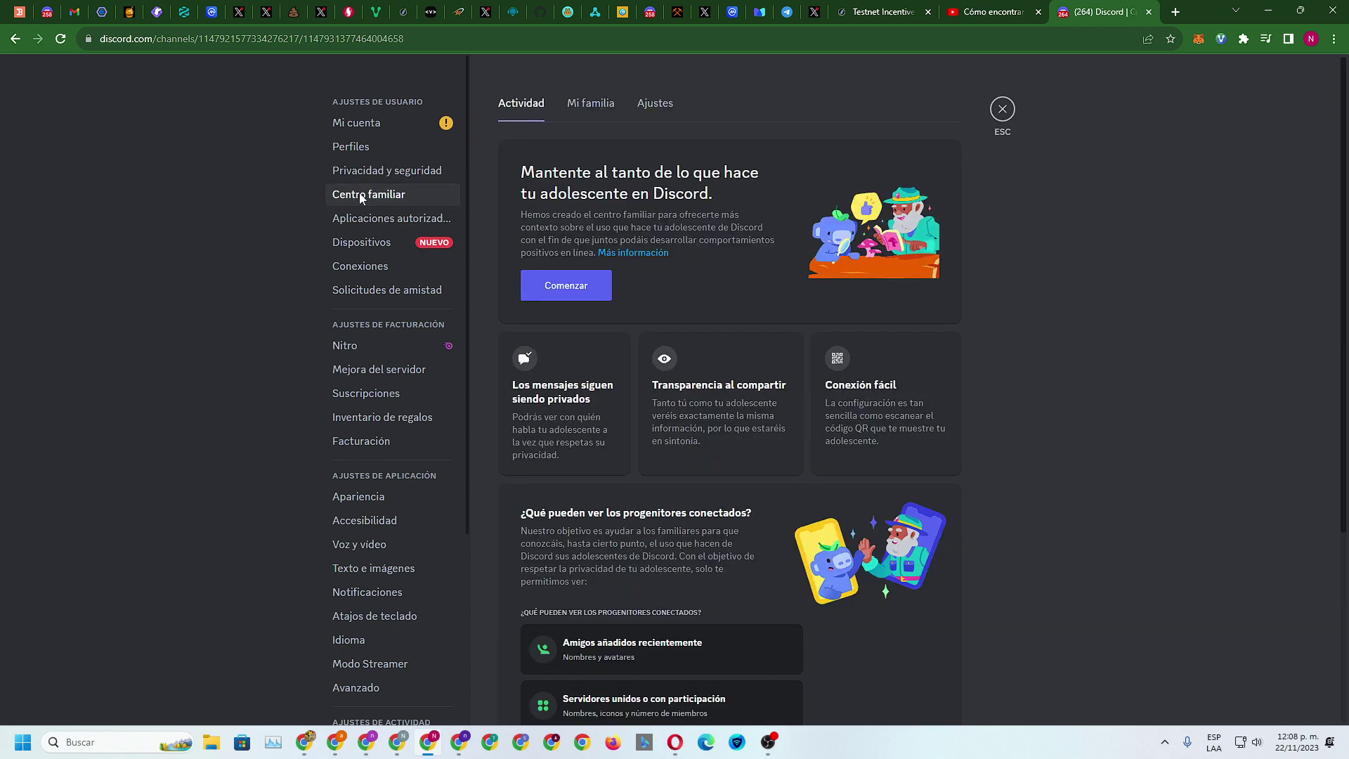
pyautogui.click(360, 221)
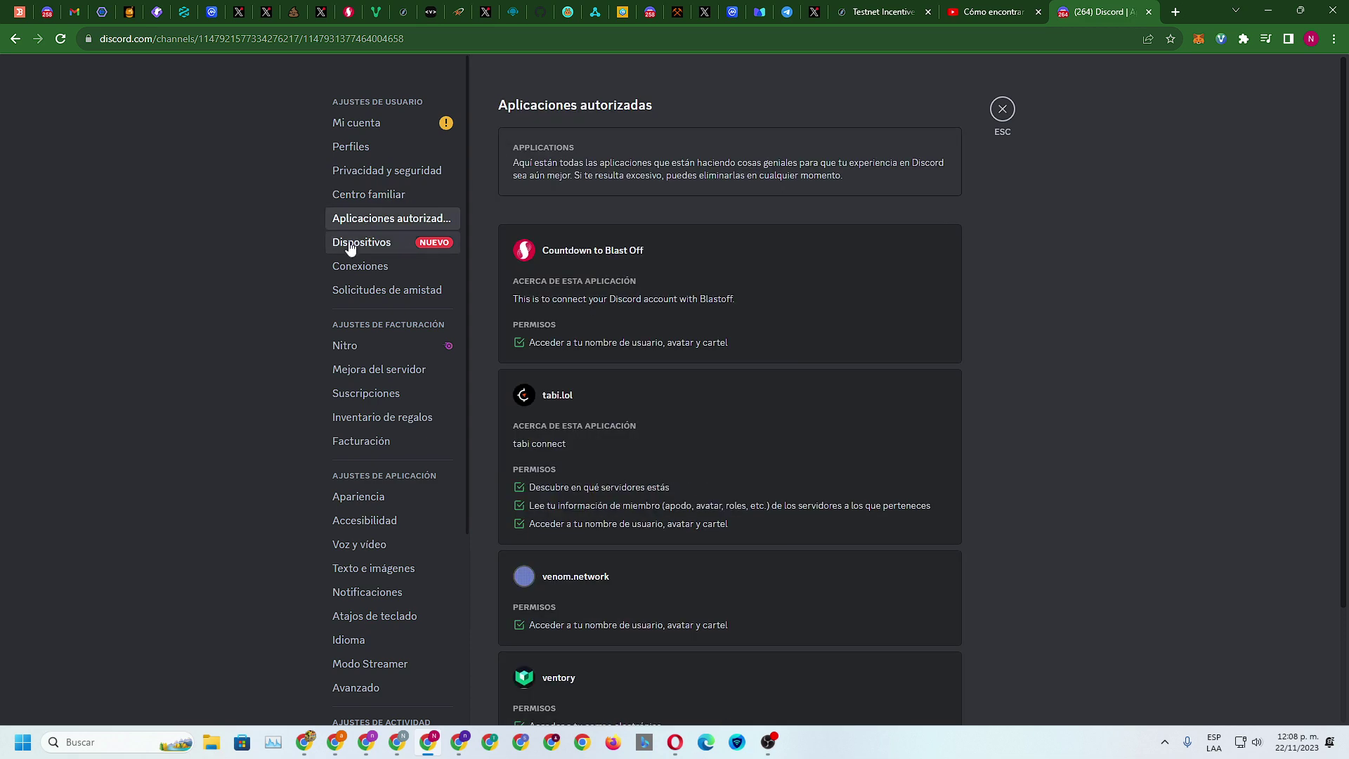
pyautogui.click(350, 247)
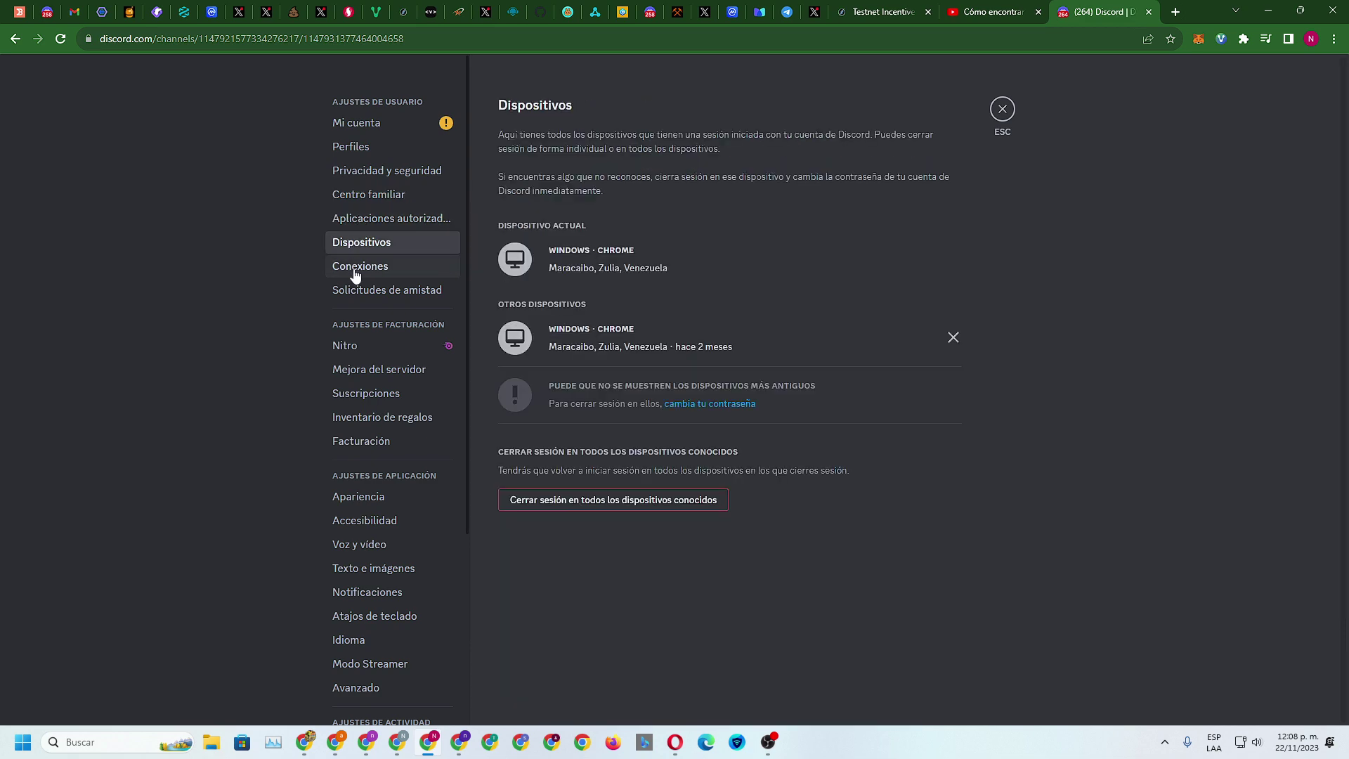
pyautogui.click(355, 271)
pyautogui.click(355, 291)
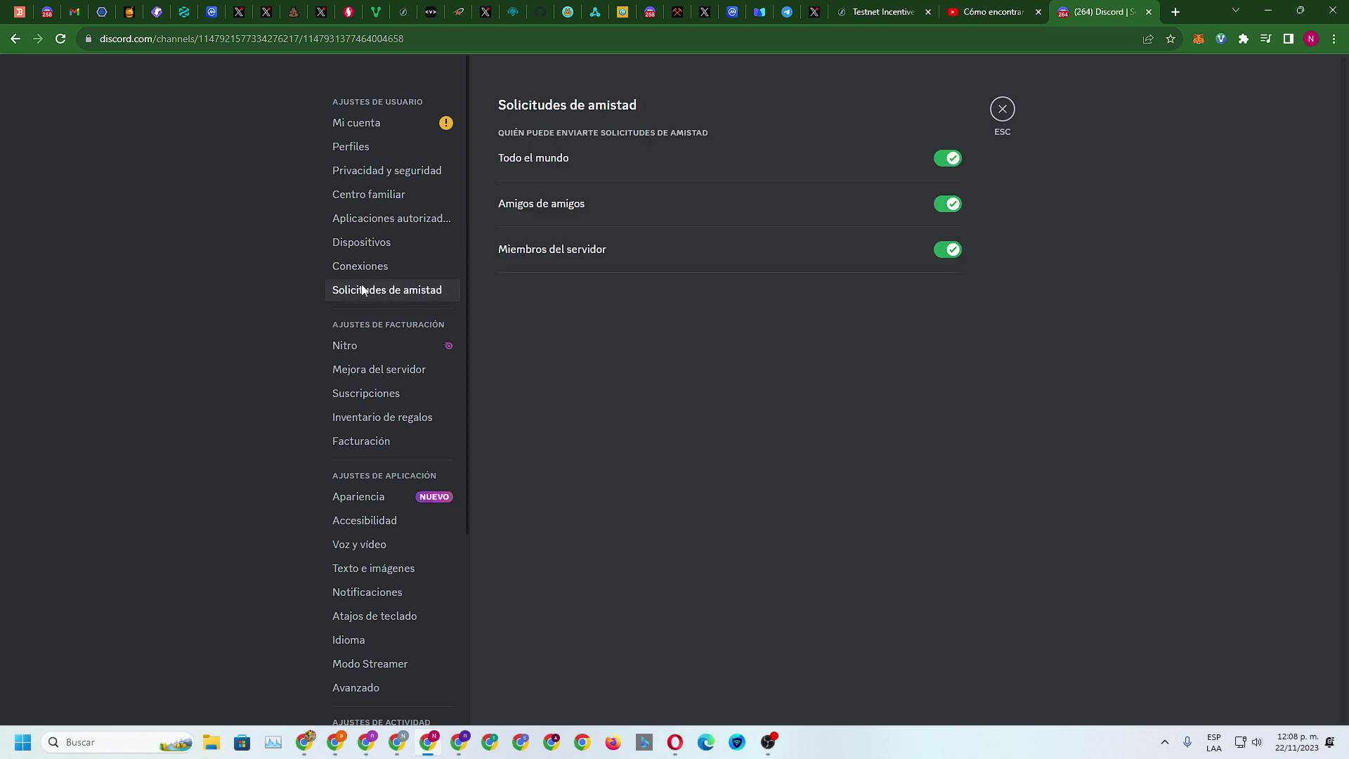
# Look through the Nitro, server boost, subscriptions, gift inventory, billing and appearance pages
pyautogui.click(361, 344)
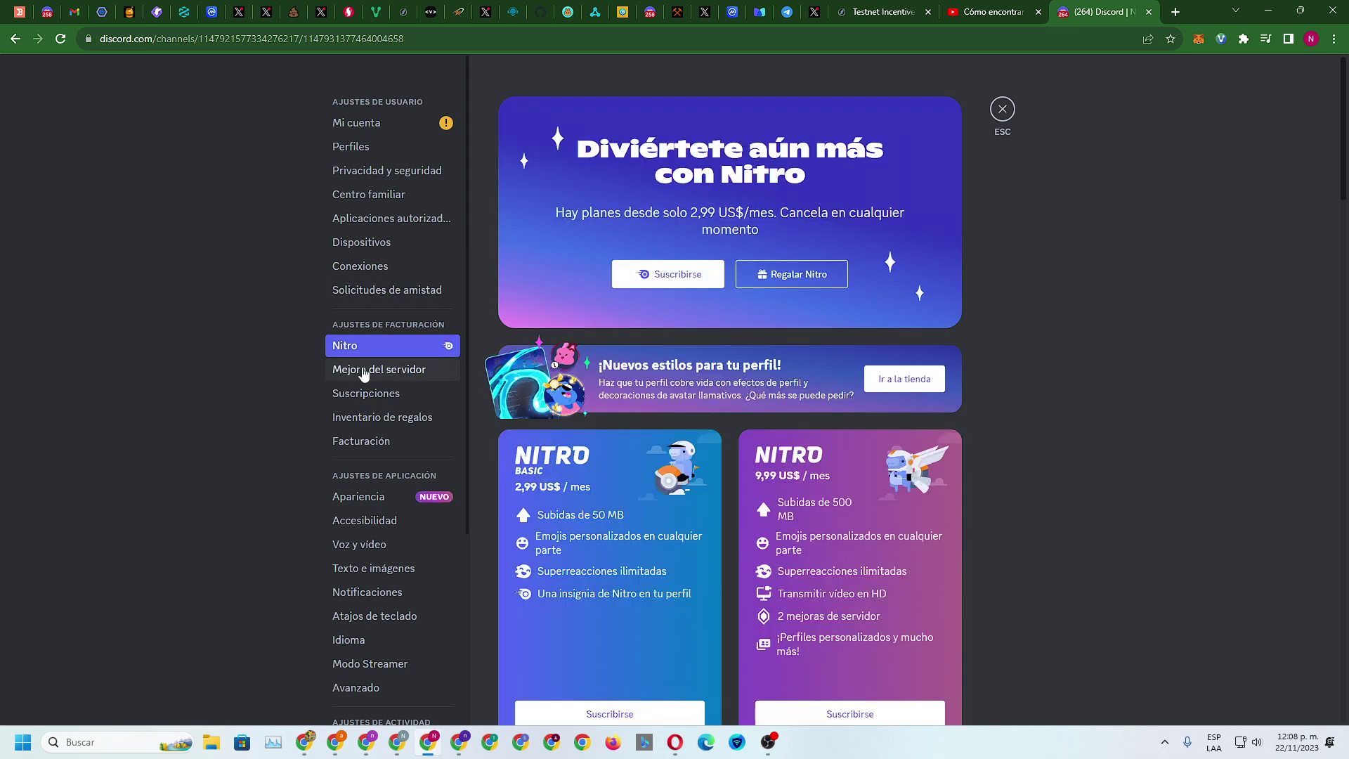
pyautogui.click(364, 371)
pyautogui.click(396, 397)
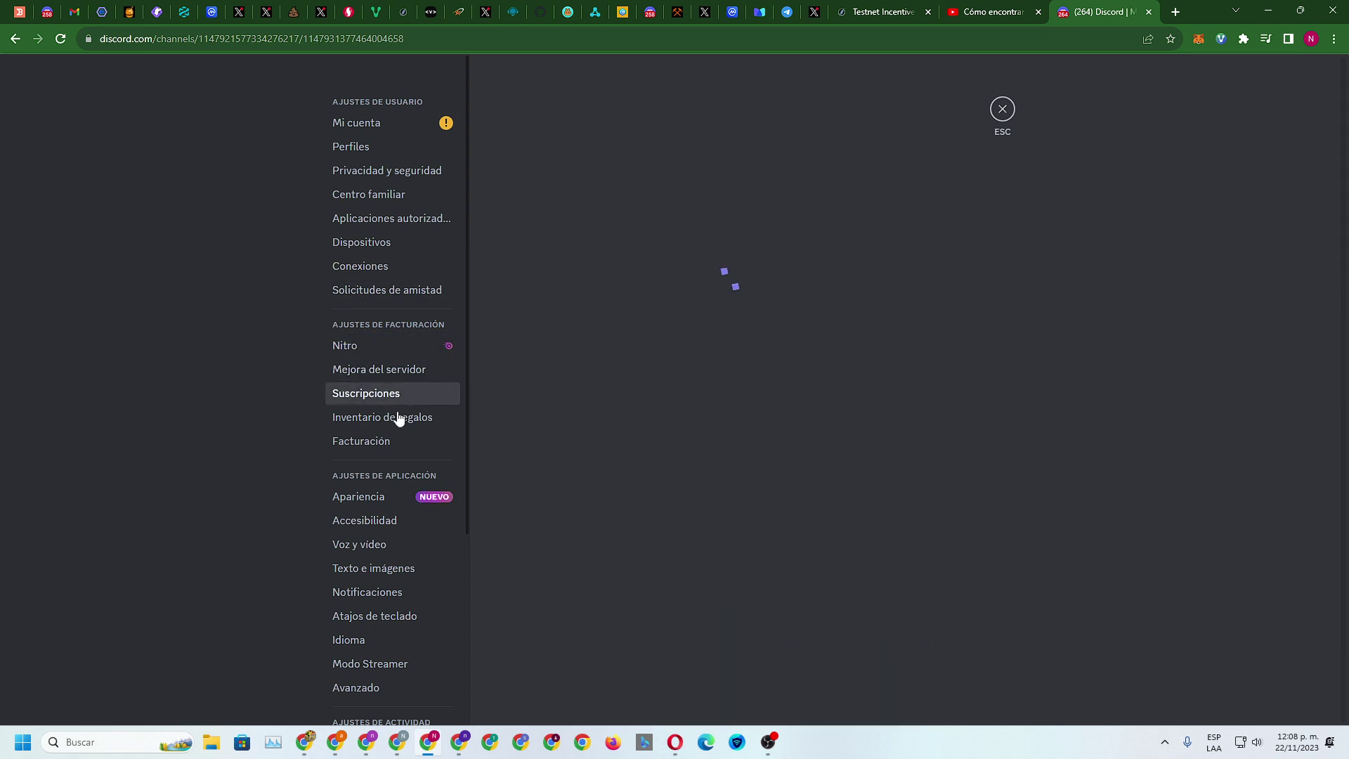
pyautogui.click(396, 419)
pyautogui.click(380, 442)
pyautogui.click(380, 498)
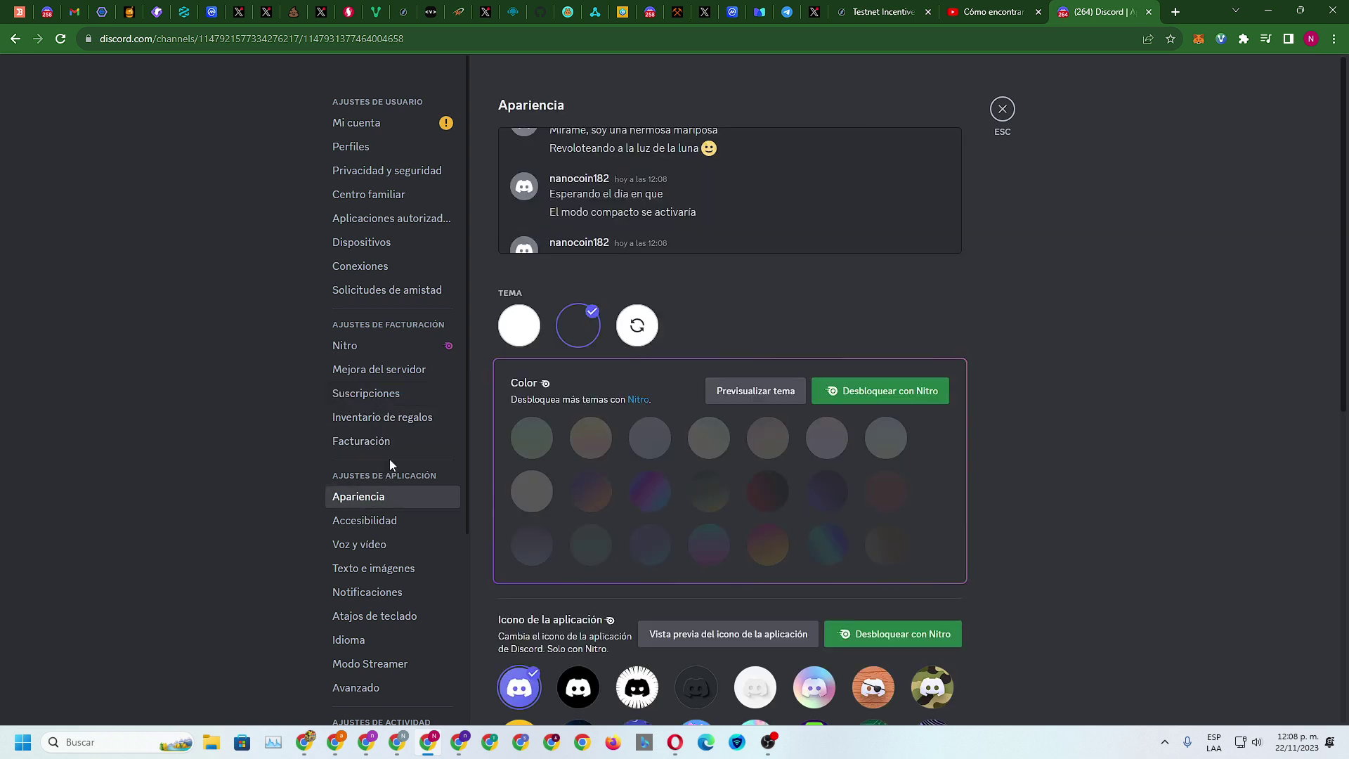
# Check accessibility, voice, notifications, keybinds, Streamer Mode, the changelog, merch link and HypeSquad pages
pyautogui.scroll(-1, 385, 480)
pyautogui.click(373, 452)
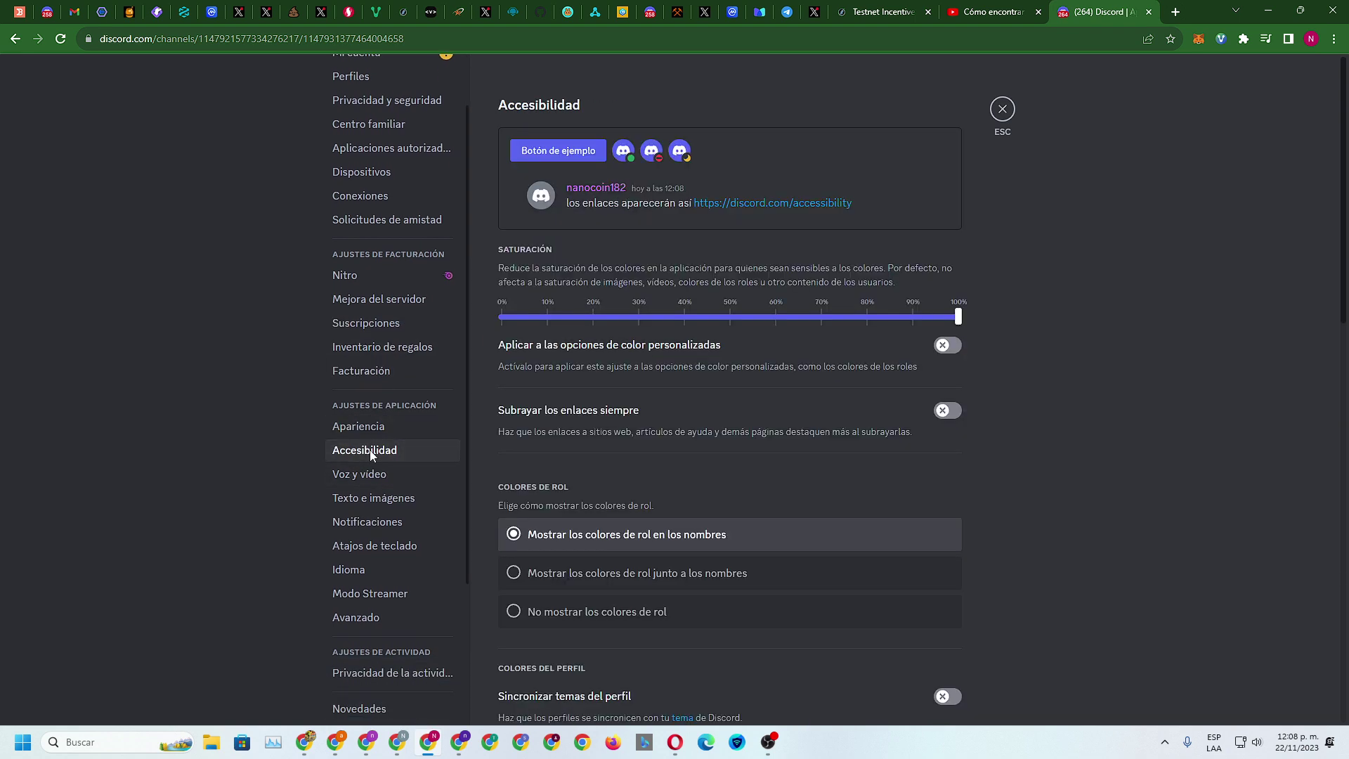
pyautogui.click(371, 476)
pyautogui.click(374, 521)
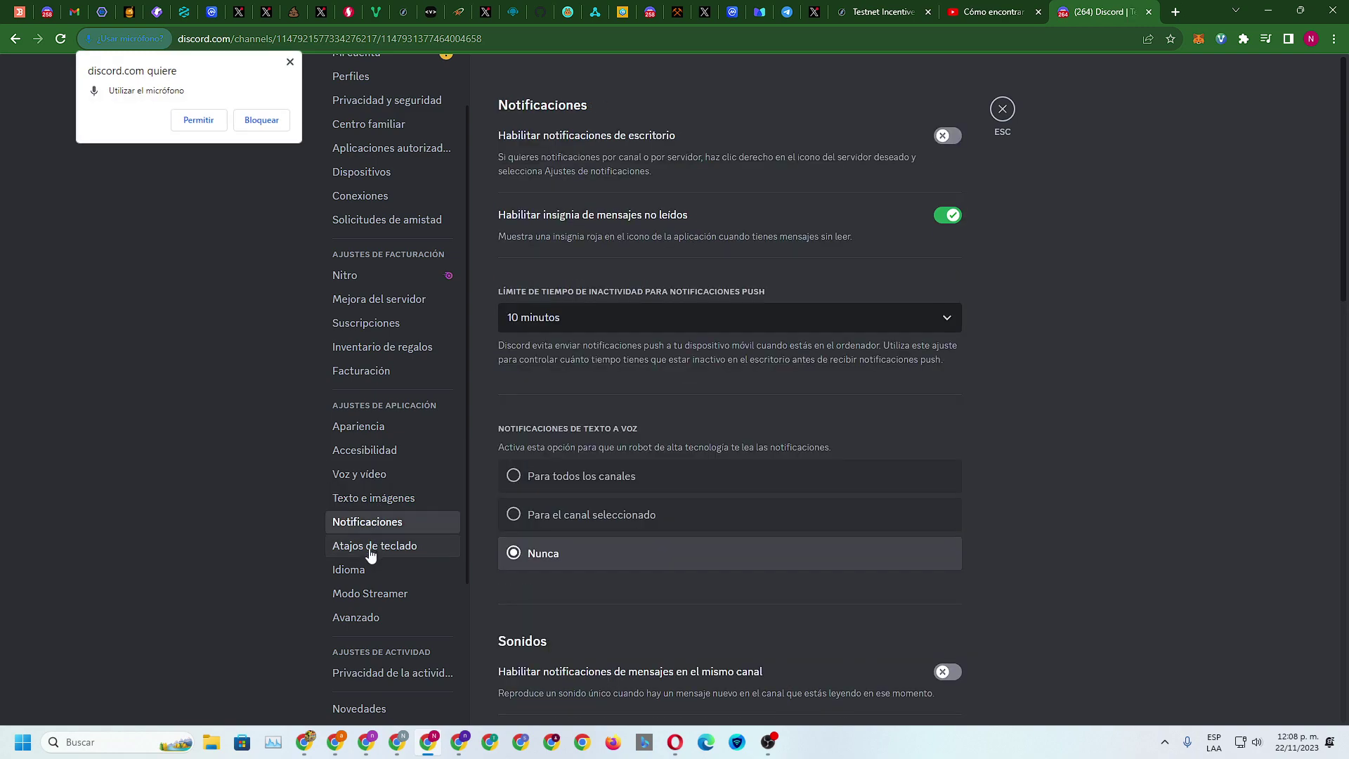
pyautogui.click(376, 546)
pyautogui.click(371, 590)
pyautogui.scroll(-3, 372, 534)
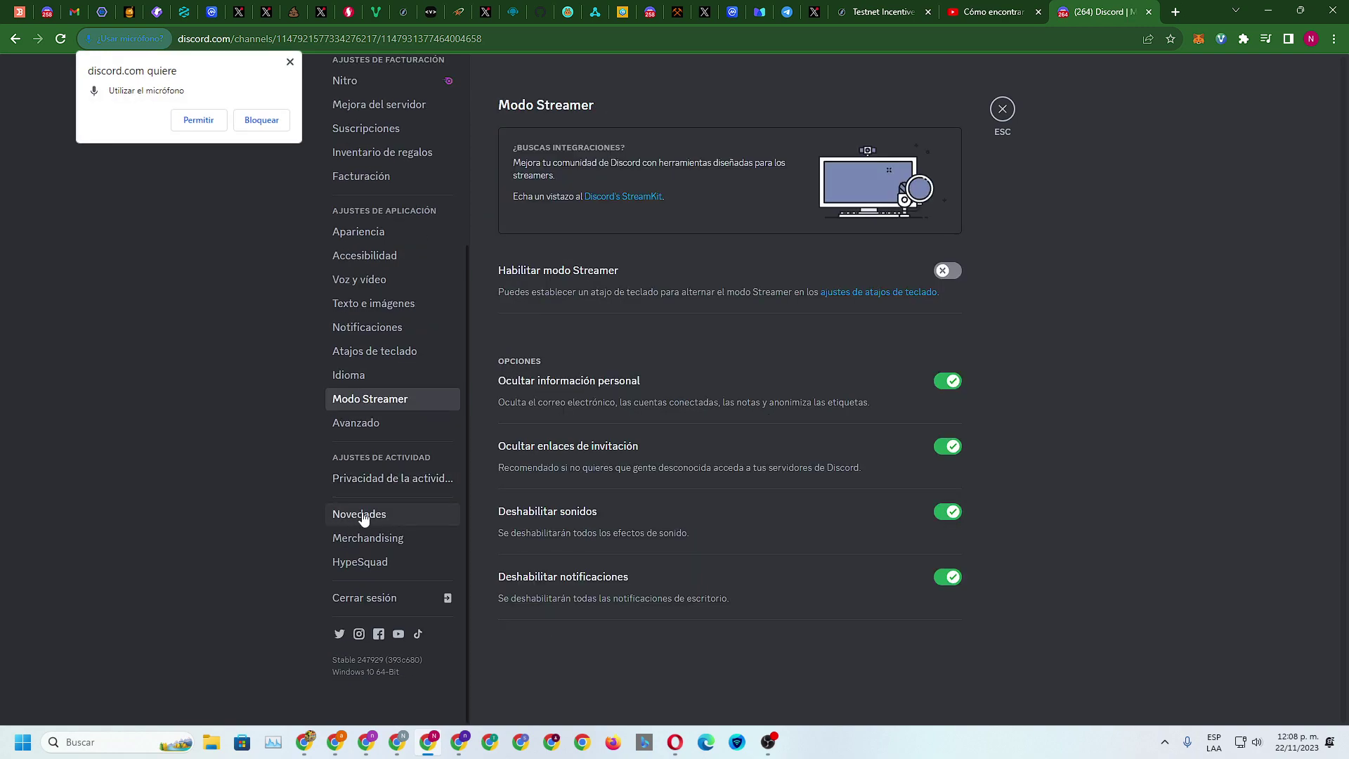
pyautogui.click(363, 513)
pyautogui.click(365, 538)
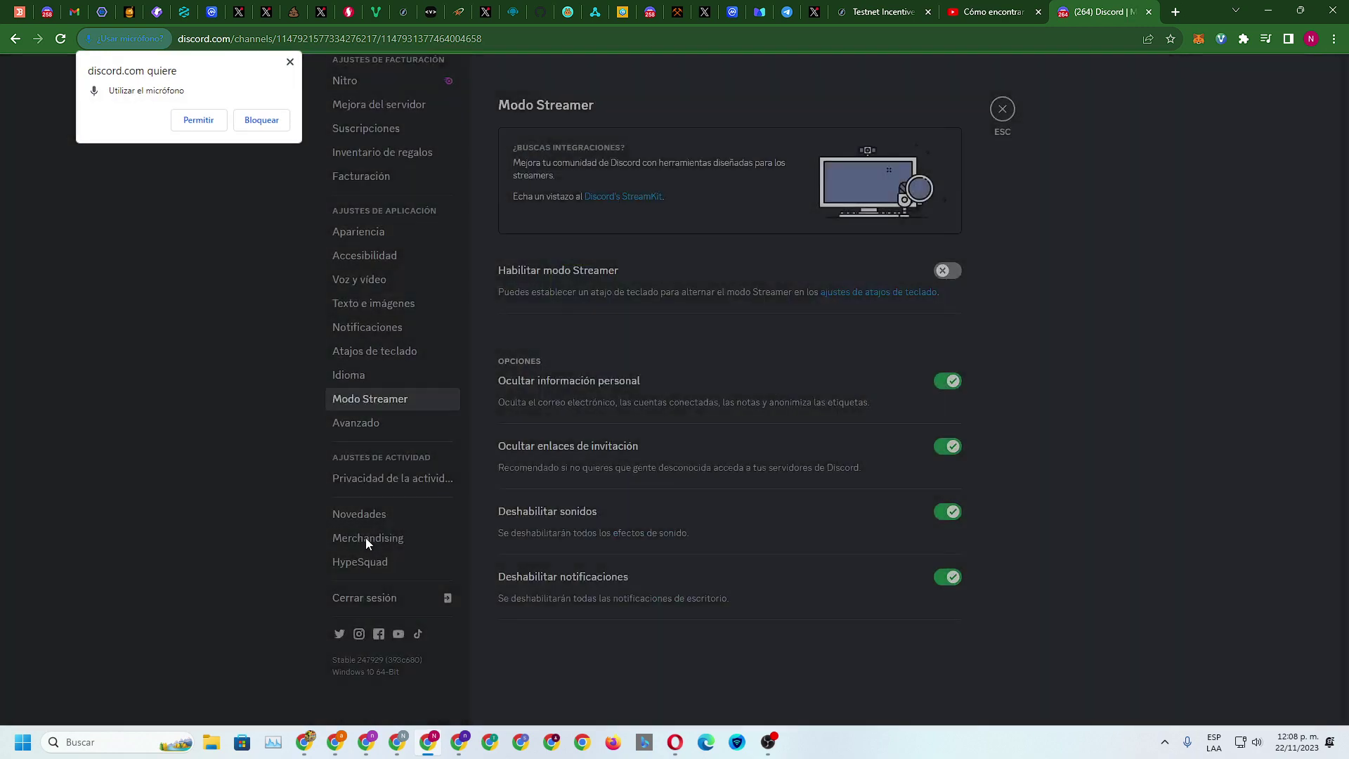
pyautogui.click(365, 538)
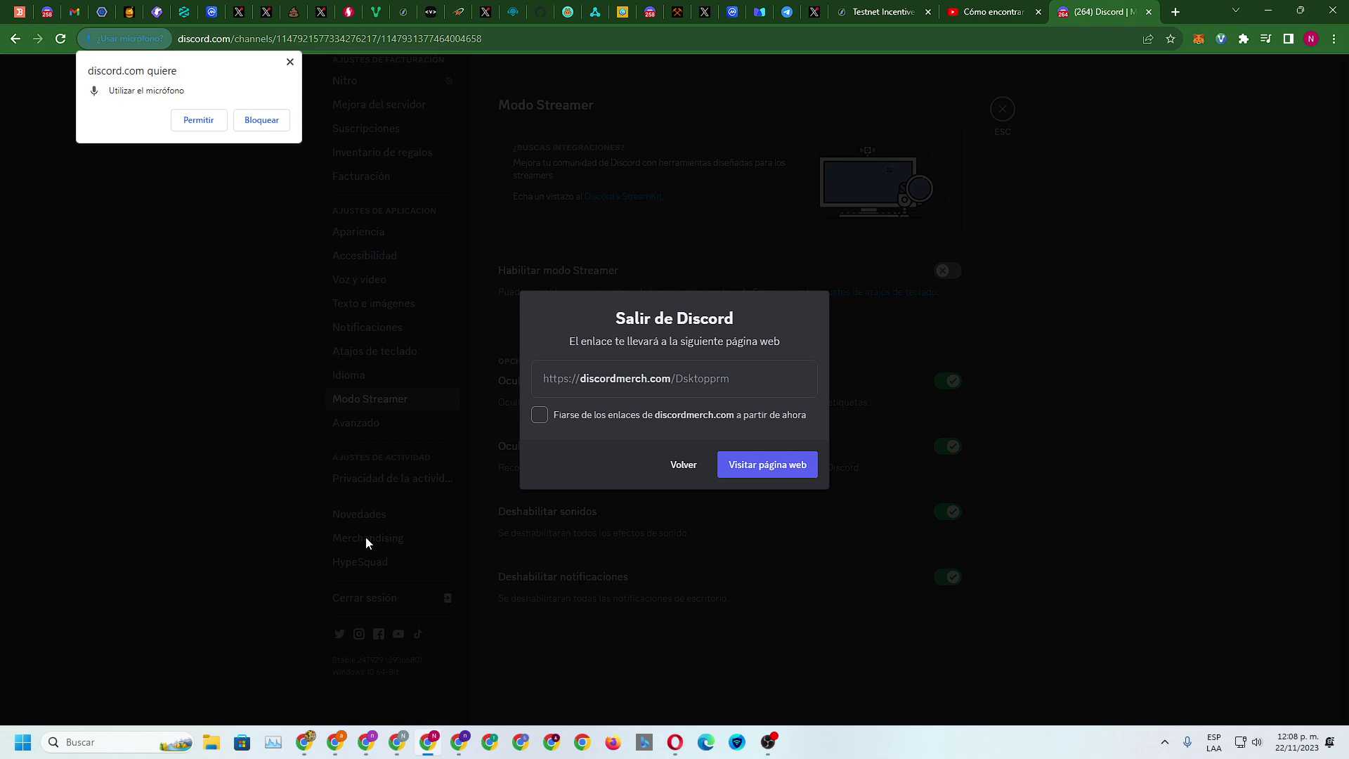
pyautogui.click(366, 537)
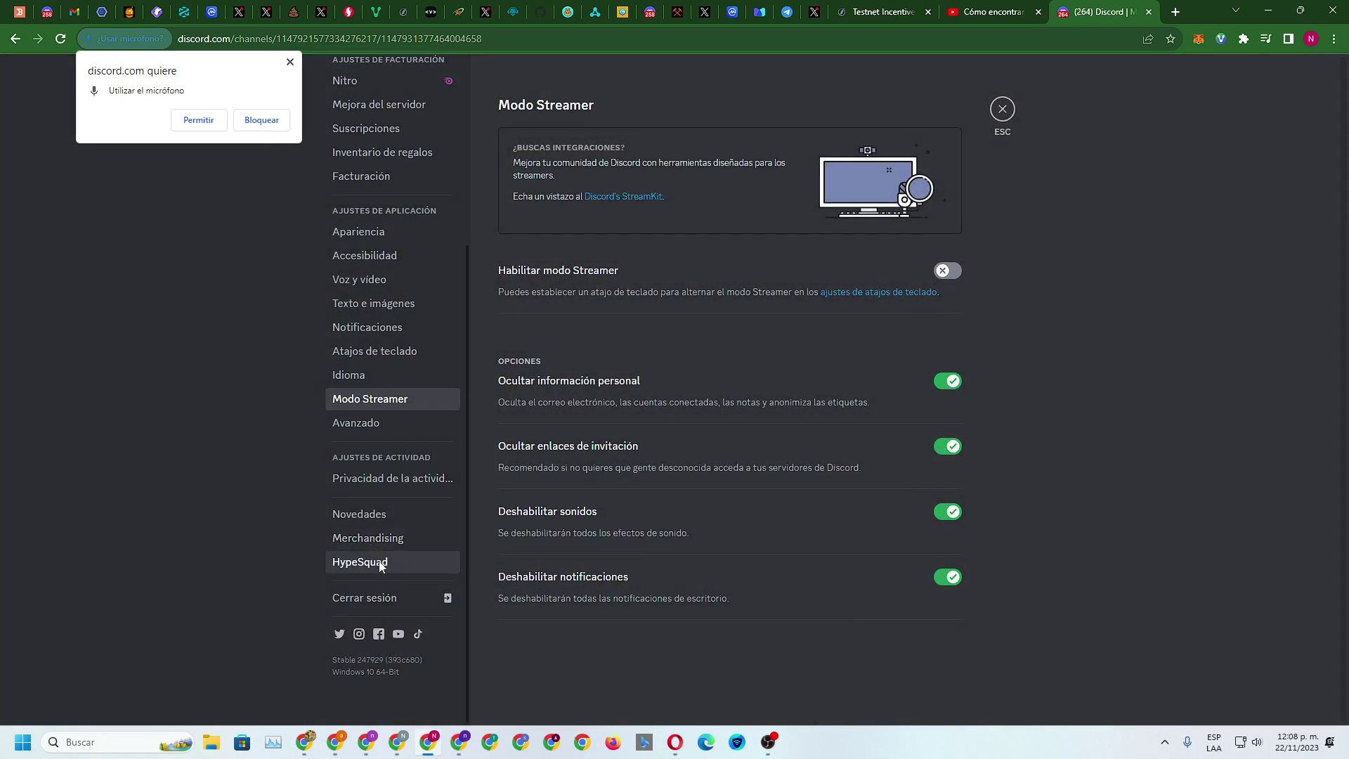
pyautogui.click(380, 565)
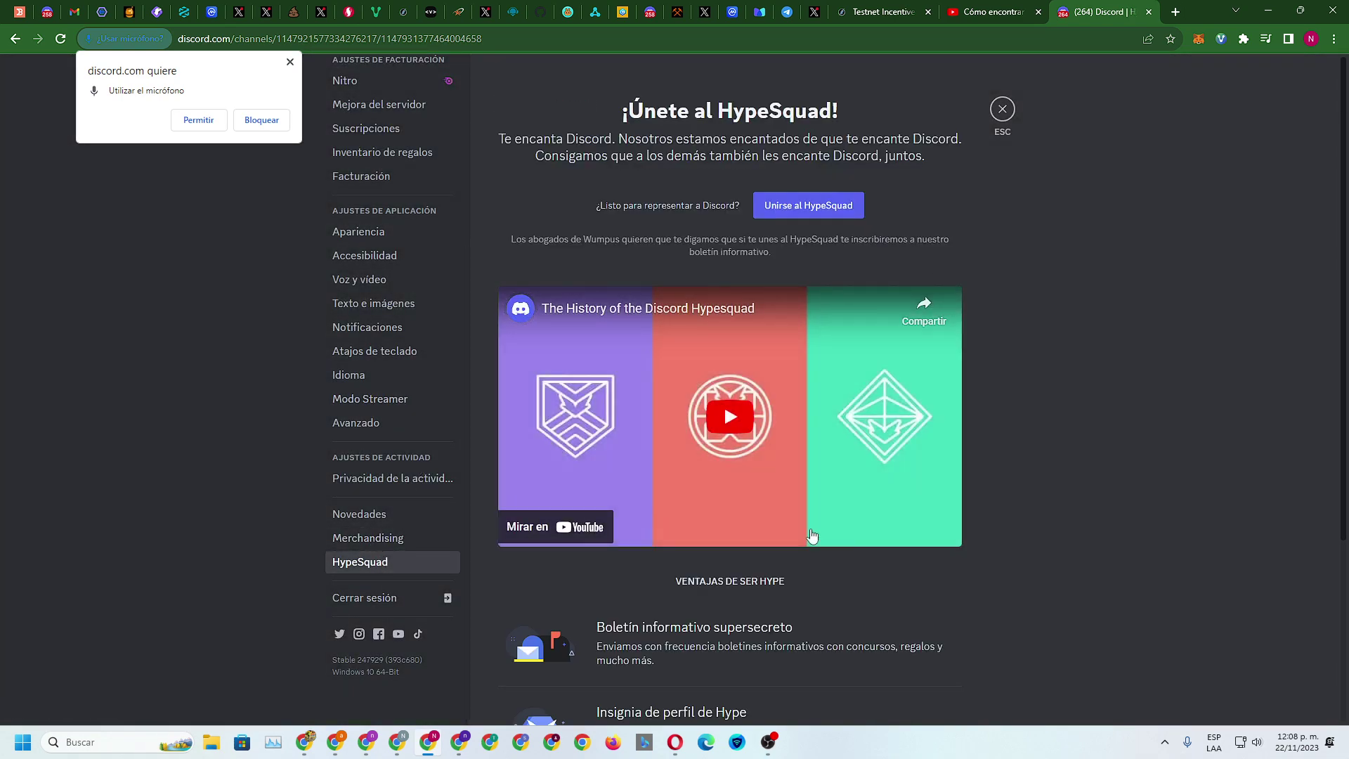
# Dismiss the microphone permission prompt and go back to the Impulse Finance tasks page
pyautogui.scroll(-3, 812, 538)
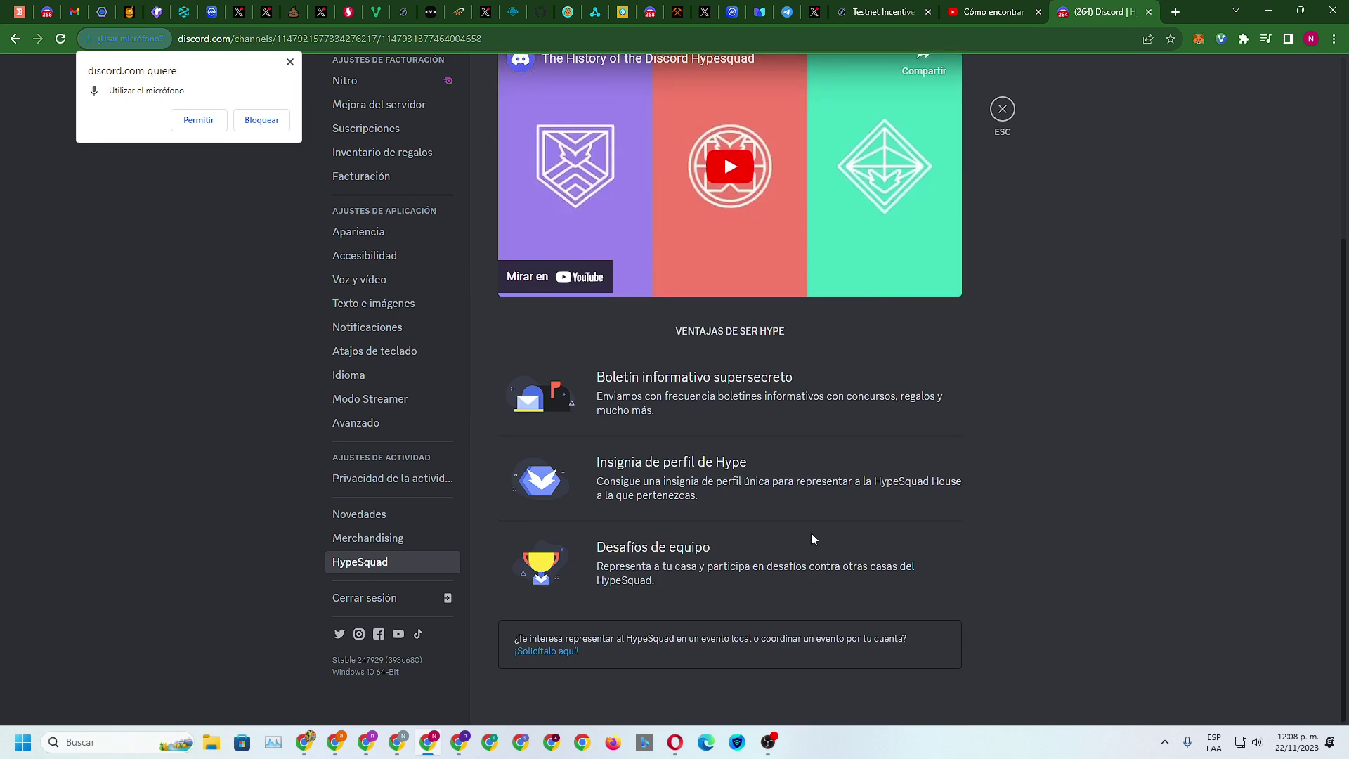
pyautogui.scroll(3, 811, 539)
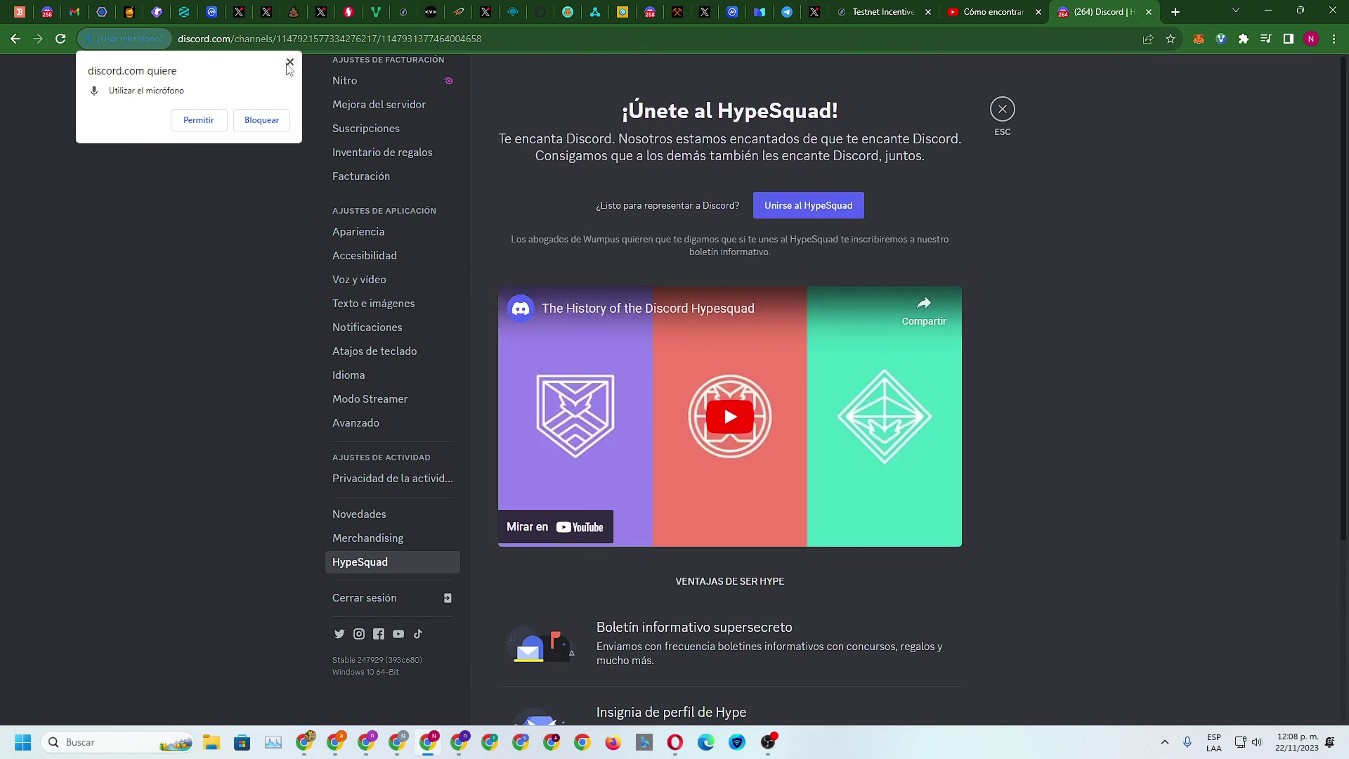
pyautogui.click(289, 63)
pyautogui.click(887, 10)
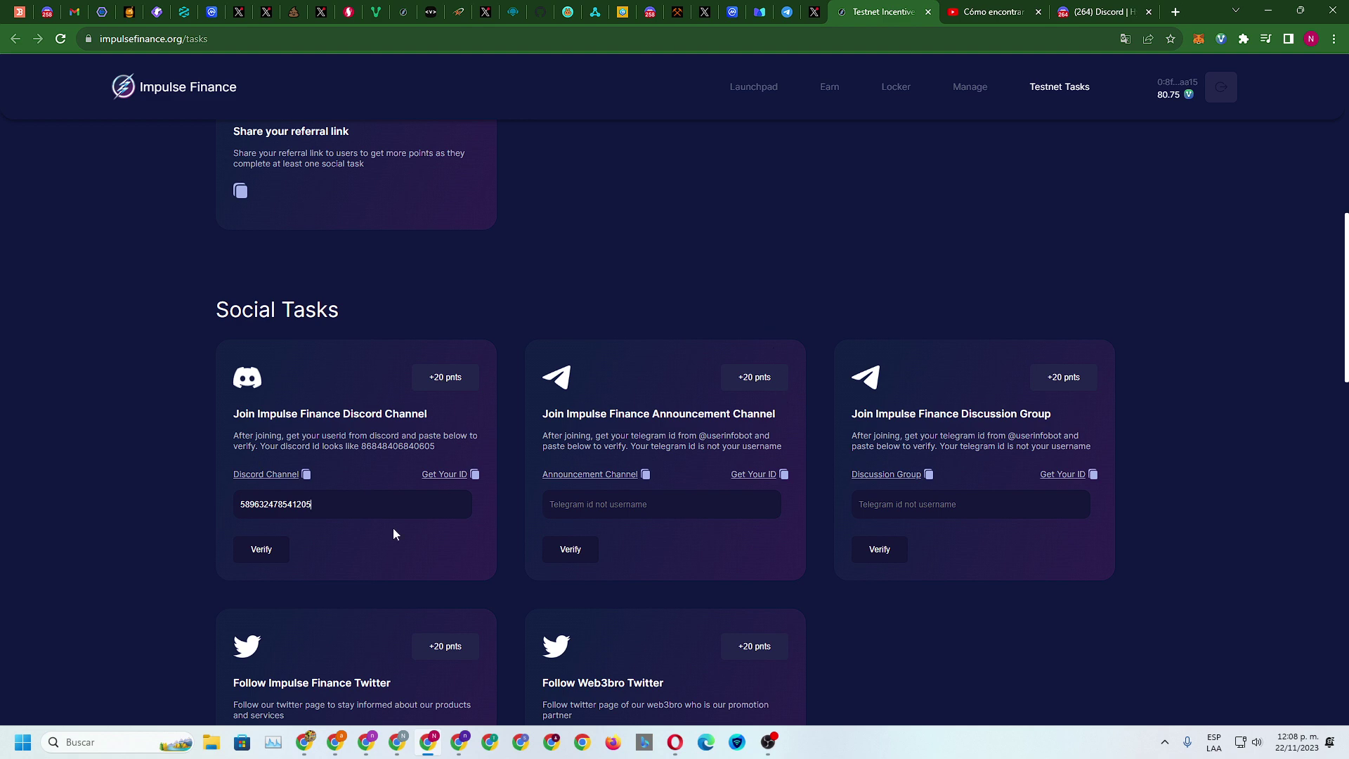
# Verify the Discord join task with the entered ID, then open the 'Get Your ID' guide
pyautogui.click(267, 550)
pyautogui.scroll(9, 634, 336)
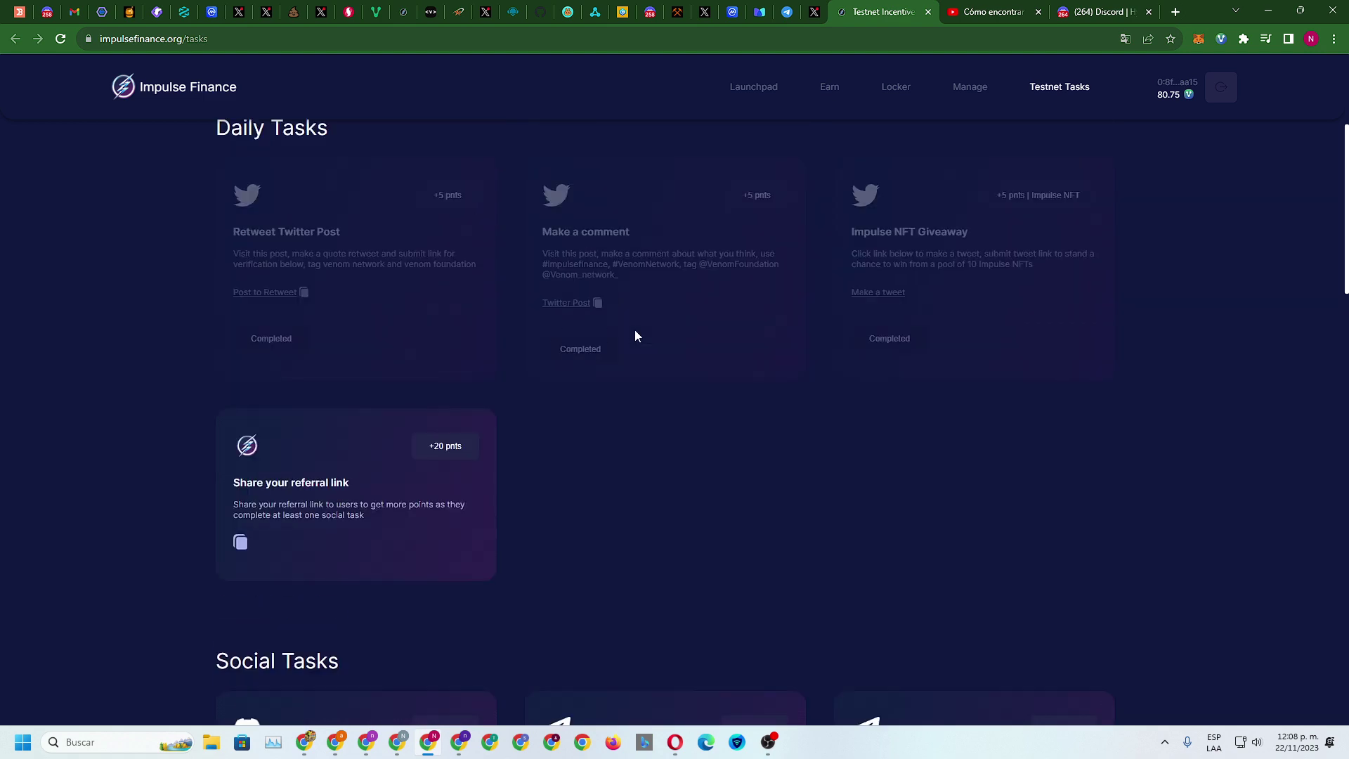
pyautogui.scroll(-10, 635, 336)
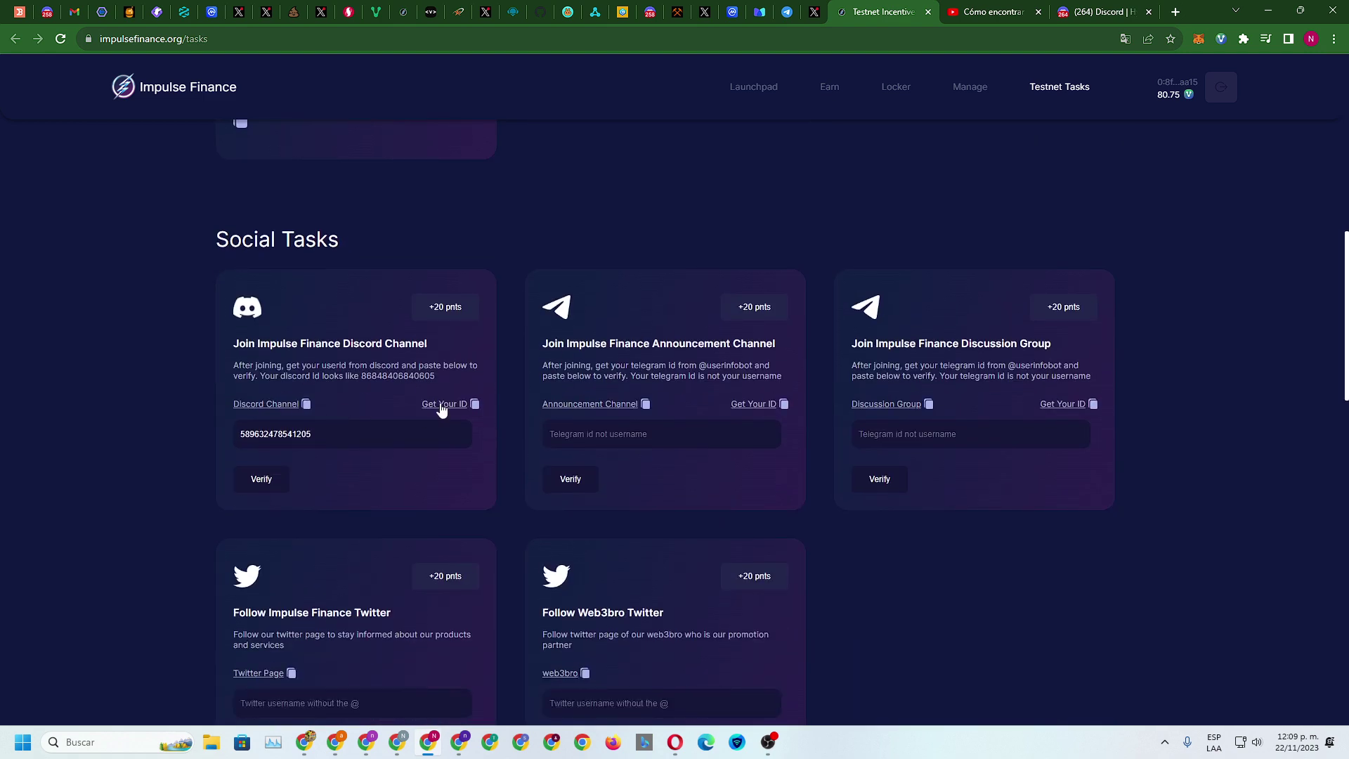
pyautogui.click(443, 405)
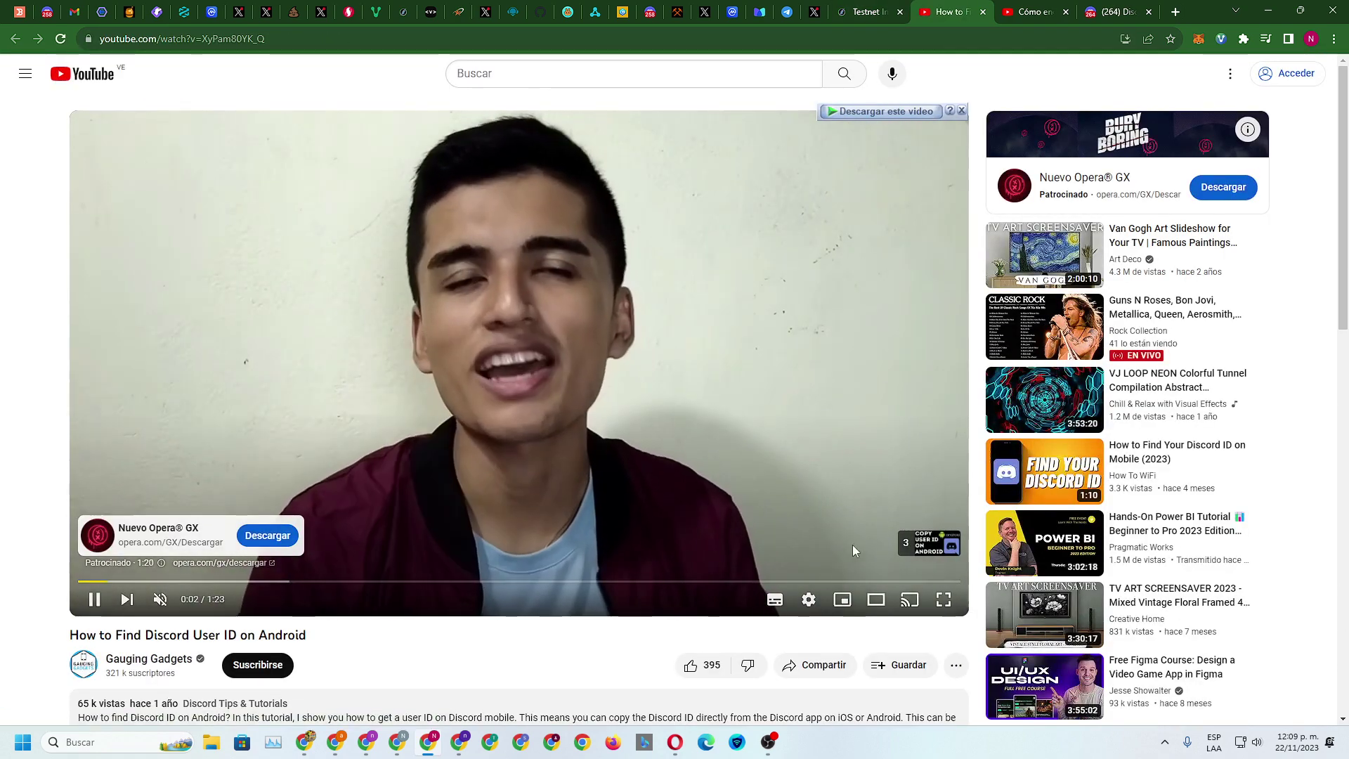
# Skip the ad and scrub the Discord ID tutorial around 0:16–0:20, pausing and resuming playback
pyautogui.click(917, 547)
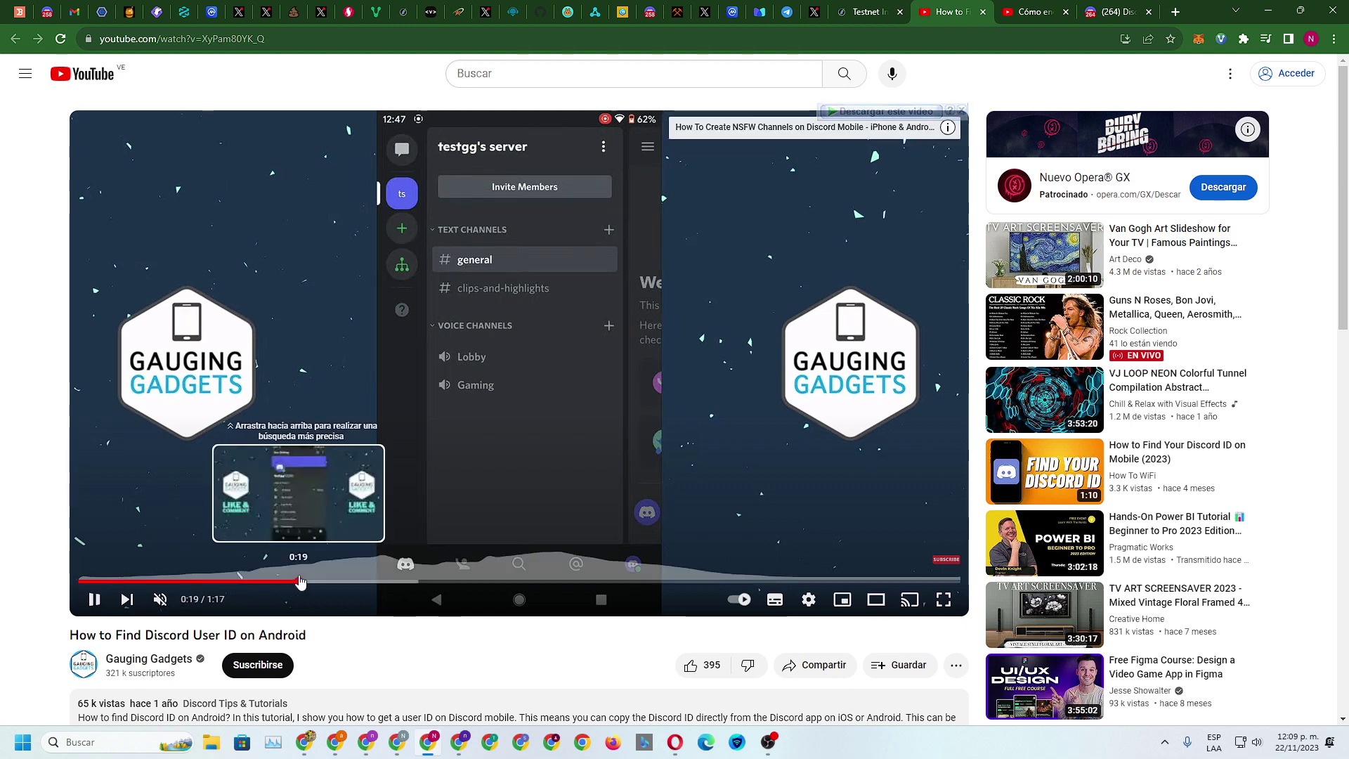
pyautogui.click(301, 582)
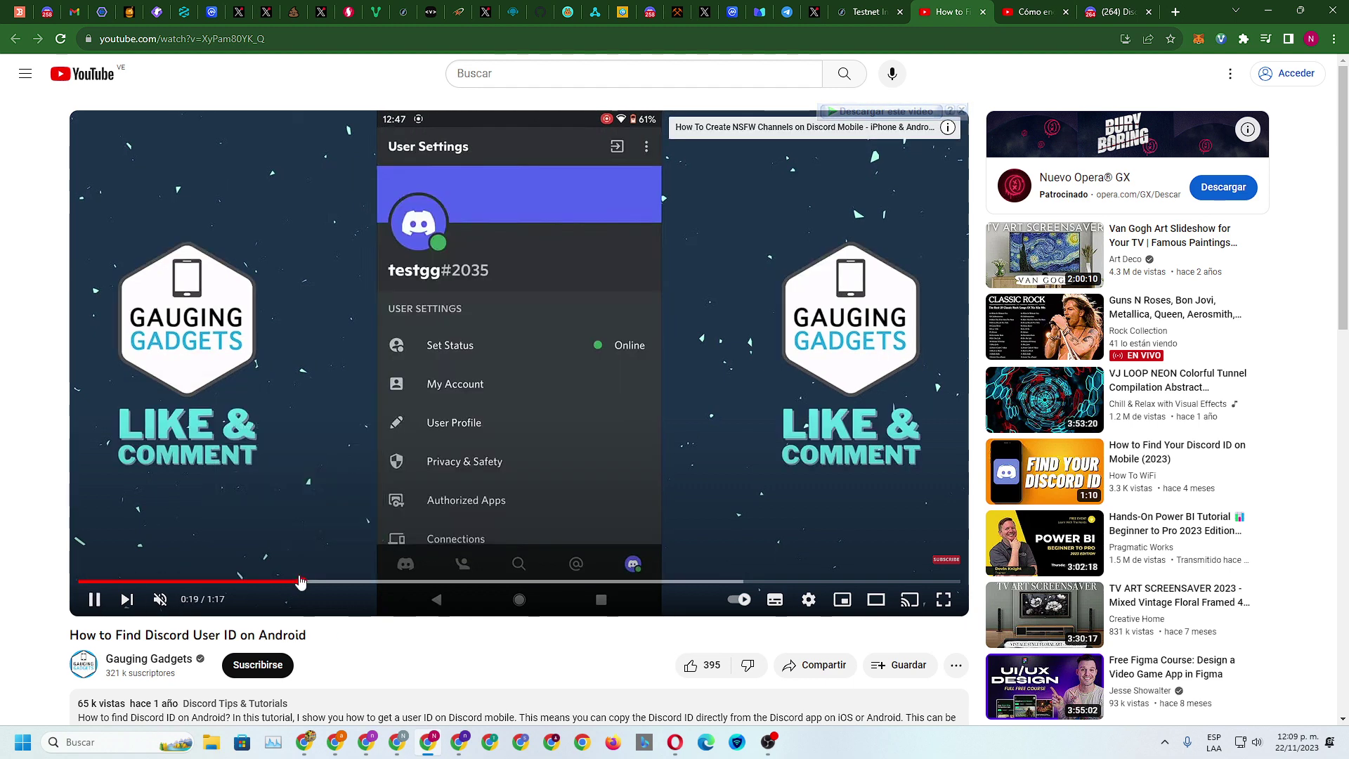
pyautogui.moveTo(278, 581); pyautogui.dragTo(271, 584)
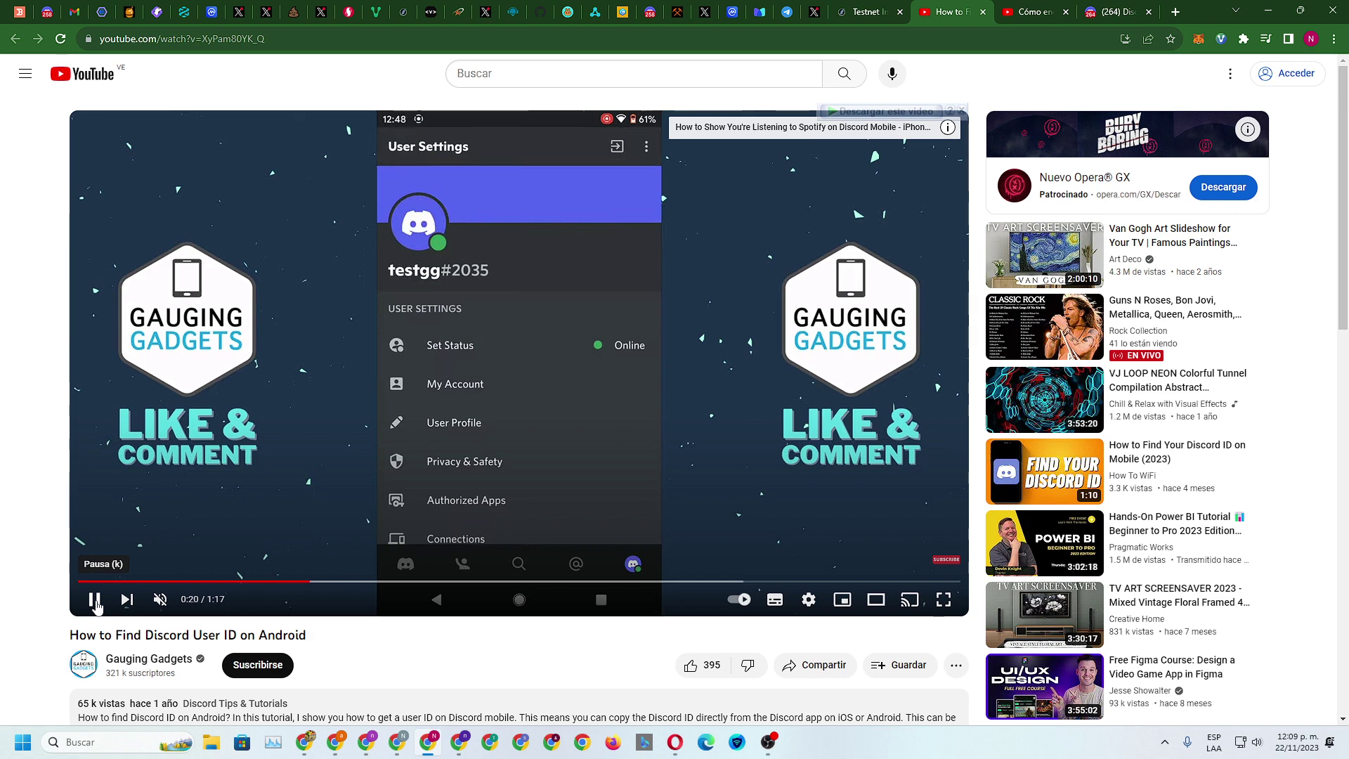
pyautogui.click(262, 582)
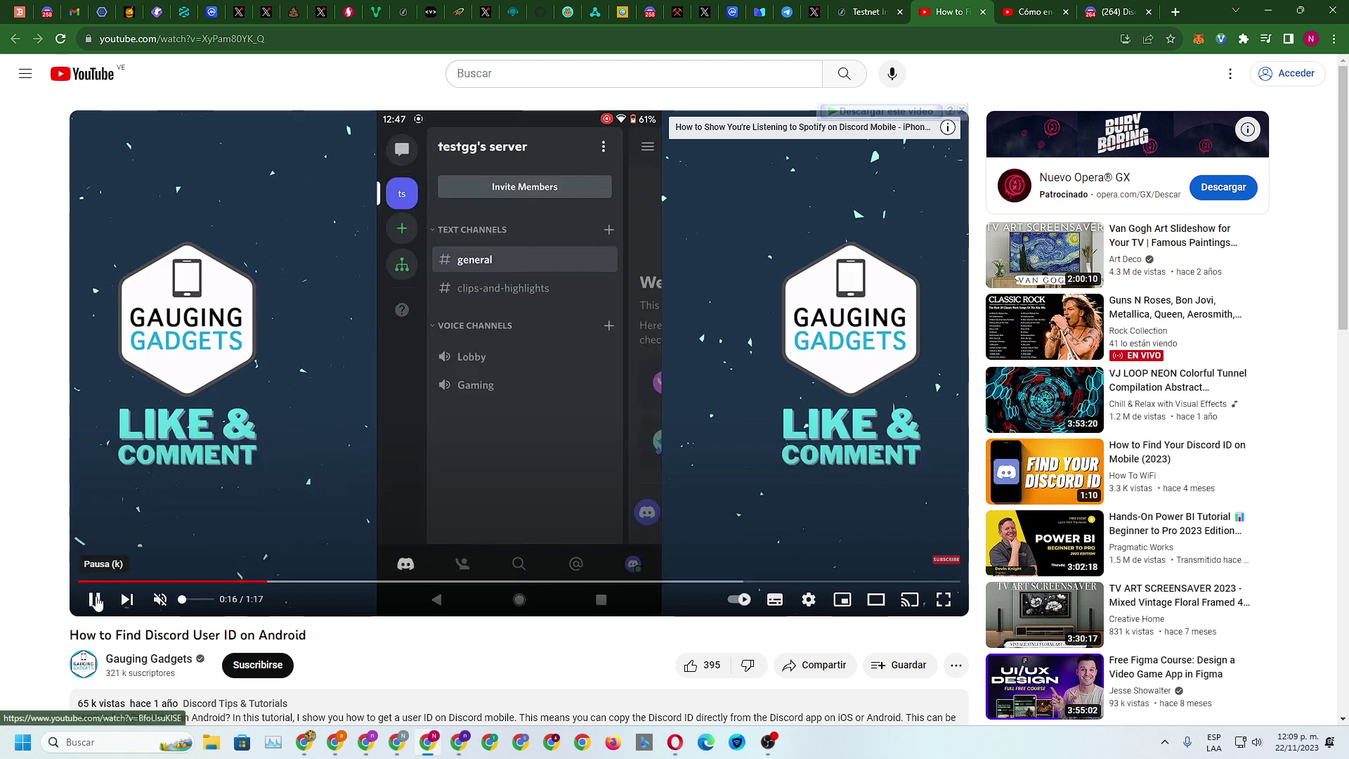
pyautogui.click(95, 601)
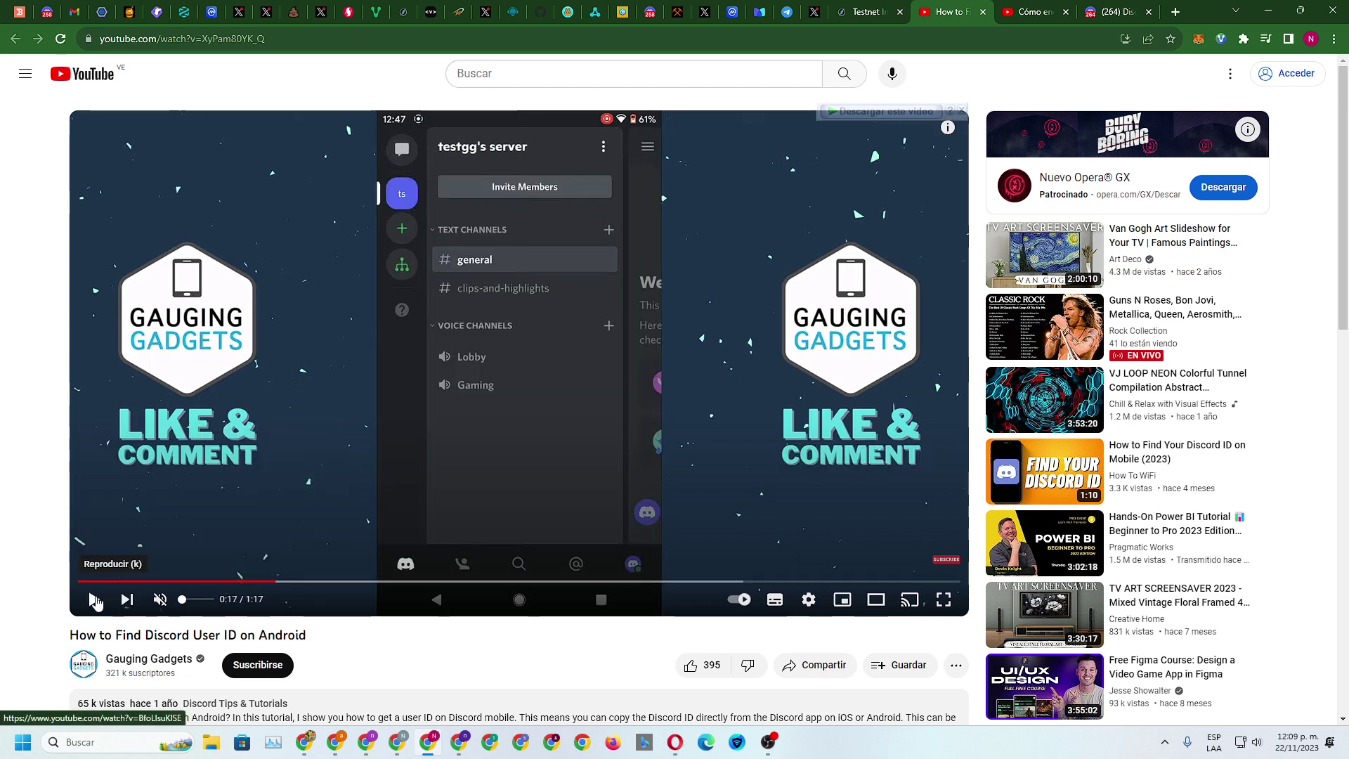
pyautogui.click(95, 600)
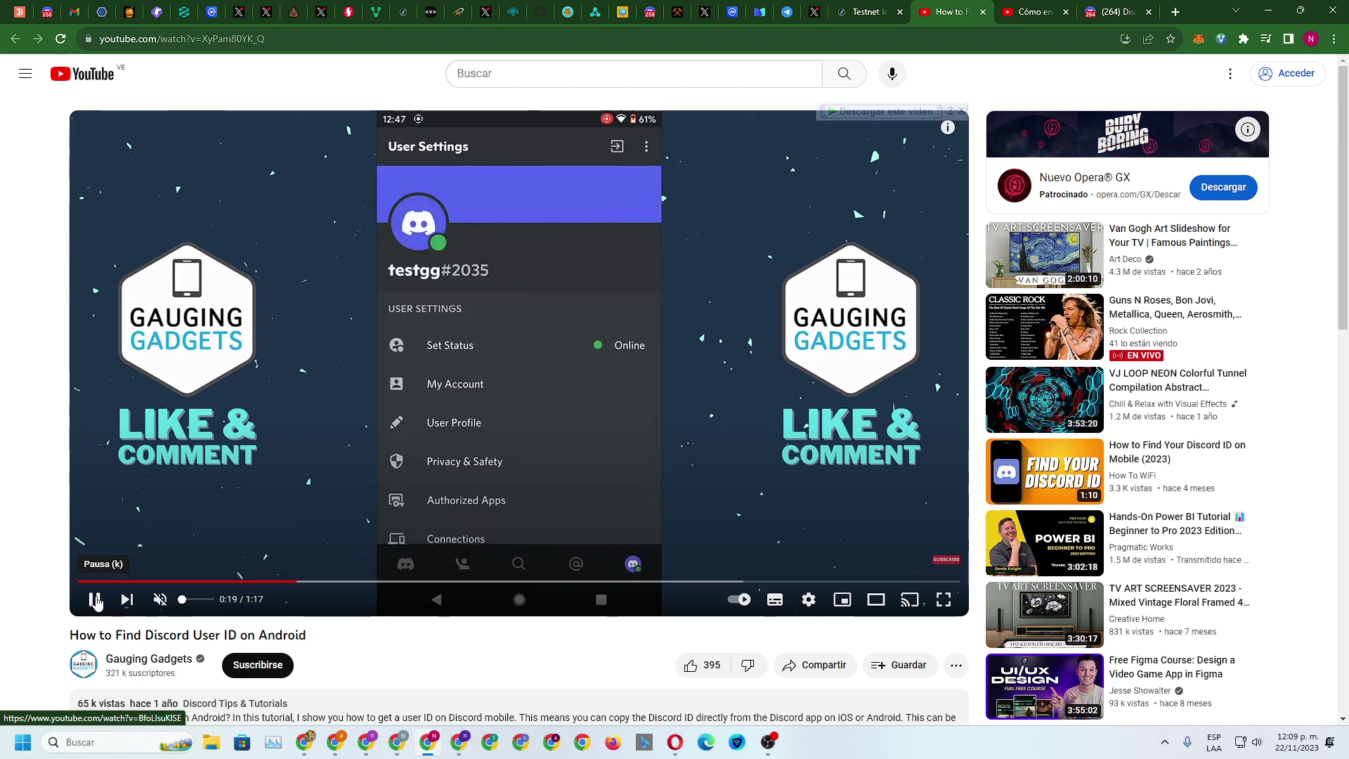
pyautogui.click(96, 602)
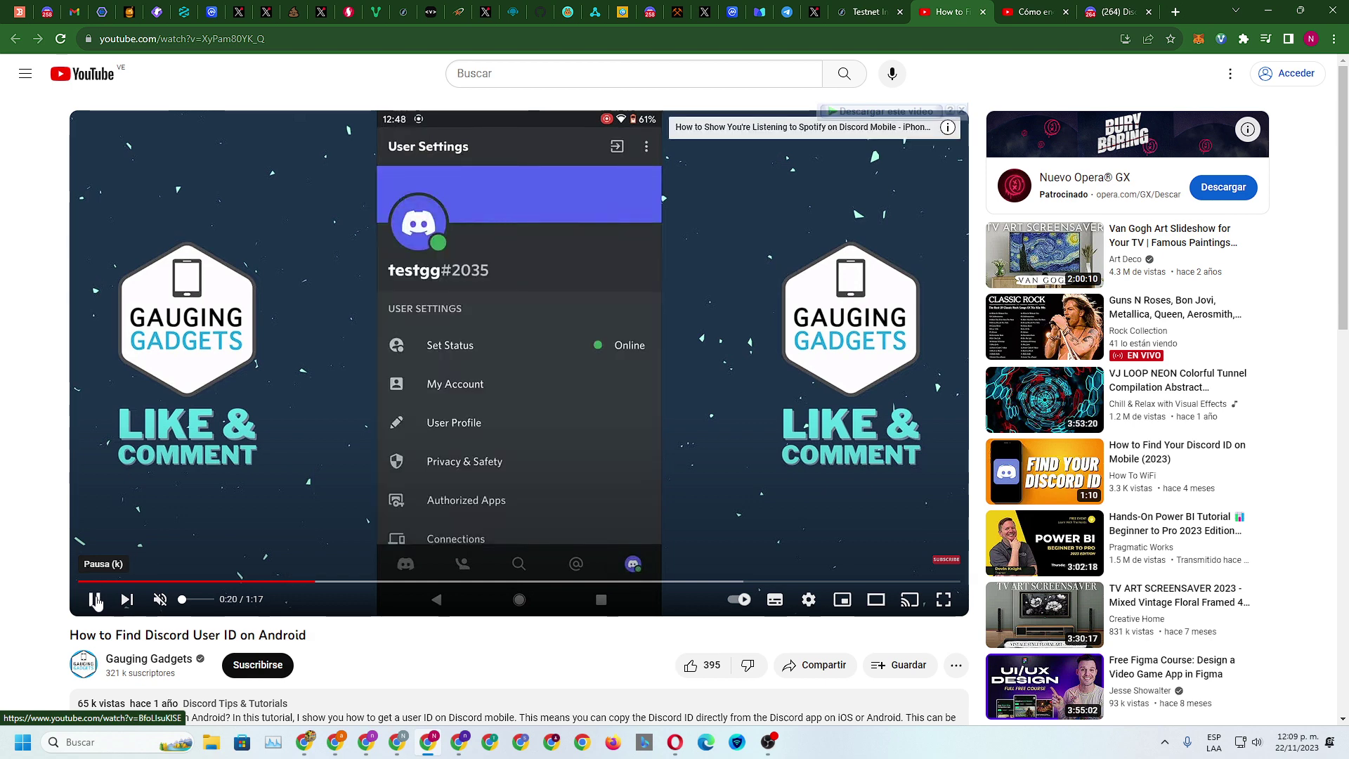
pyautogui.click(95, 600)
pyautogui.click(95, 600)
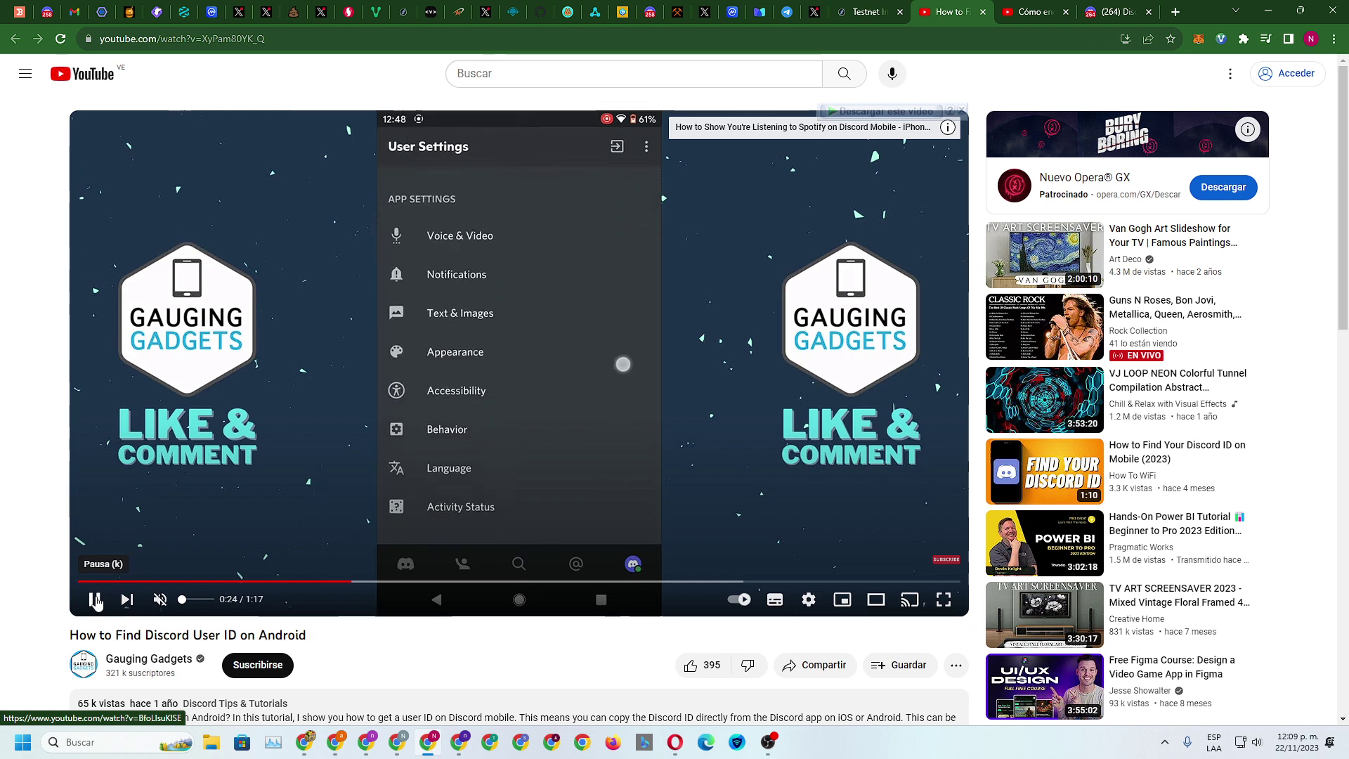
# Pause the tutorial at 0:25, dismiss Discord's microphone-denied notice and return to the settings page
pyautogui.click(95, 599)
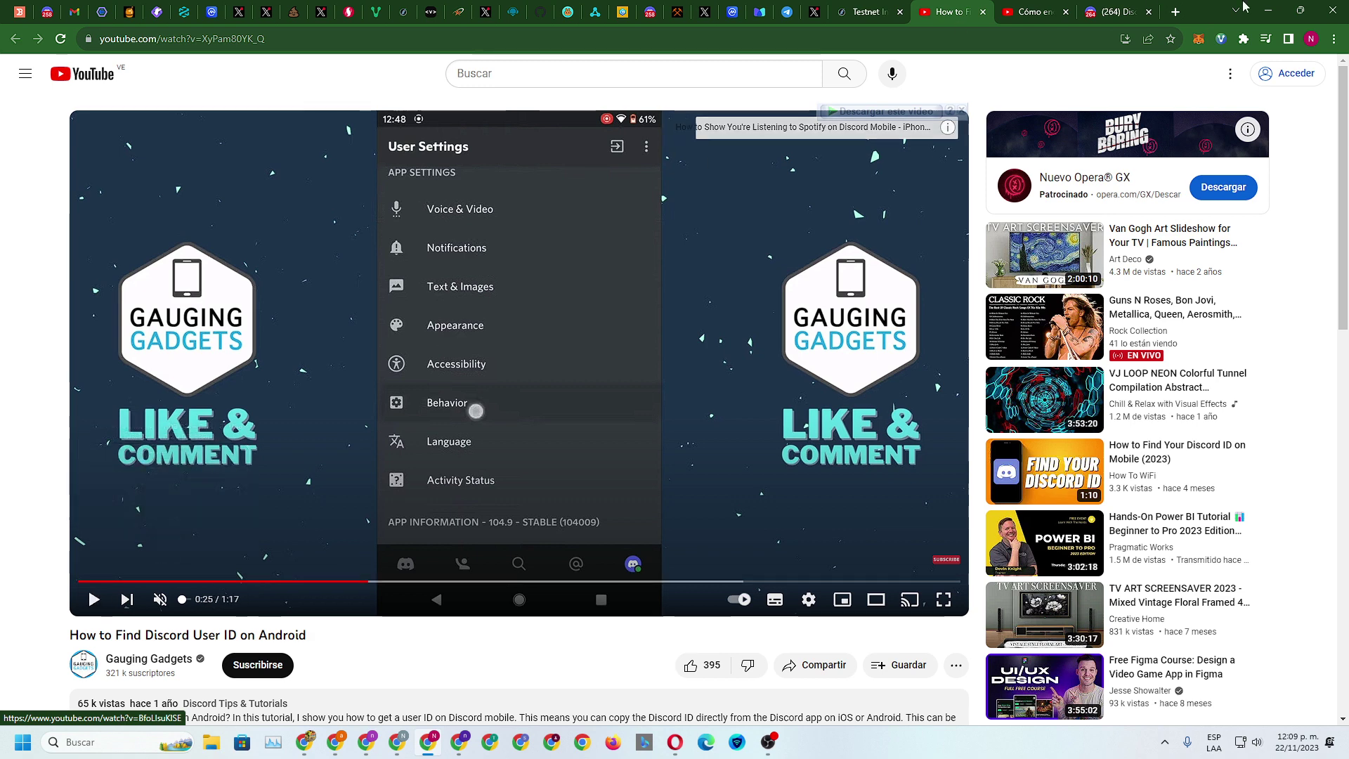
pyautogui.click(1112, 9)
pyautogui.click(1156, 307)
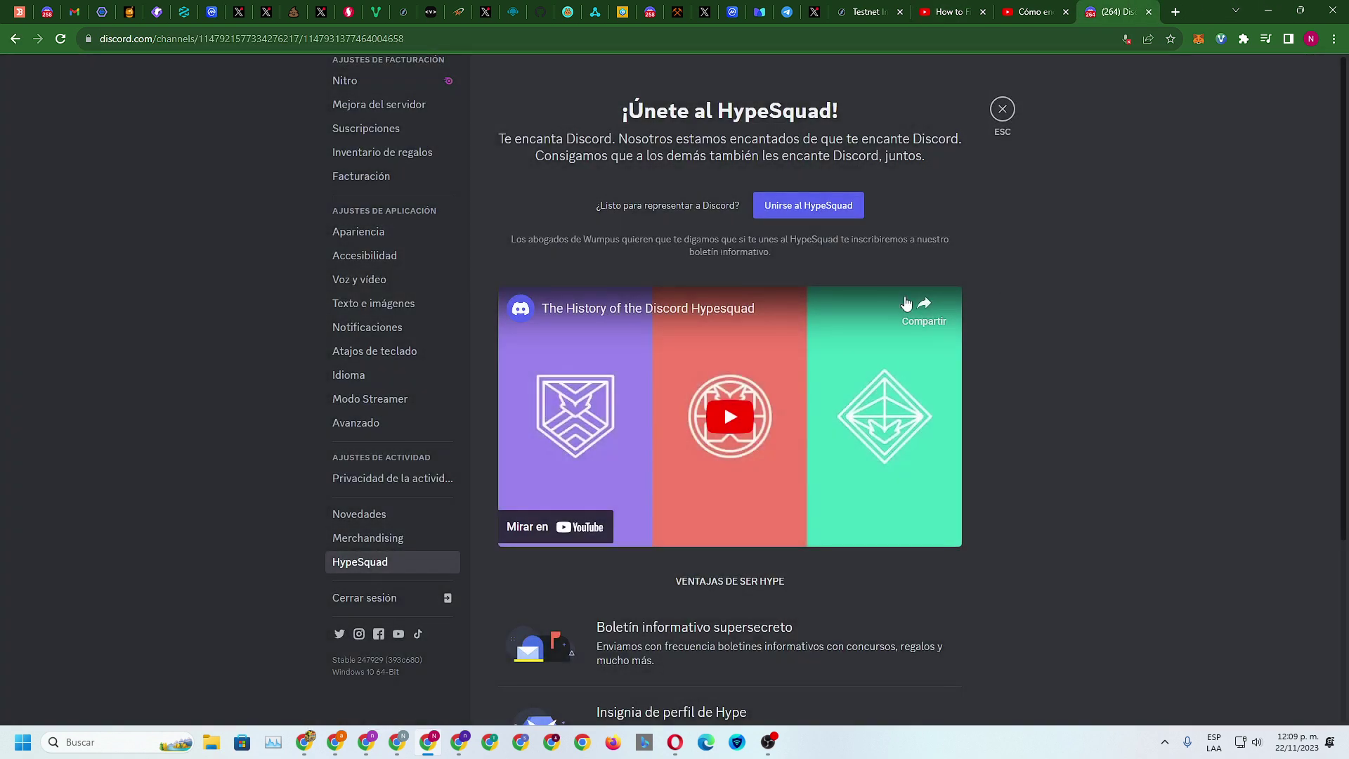
pyautogui.scroll(5, 395, 503)
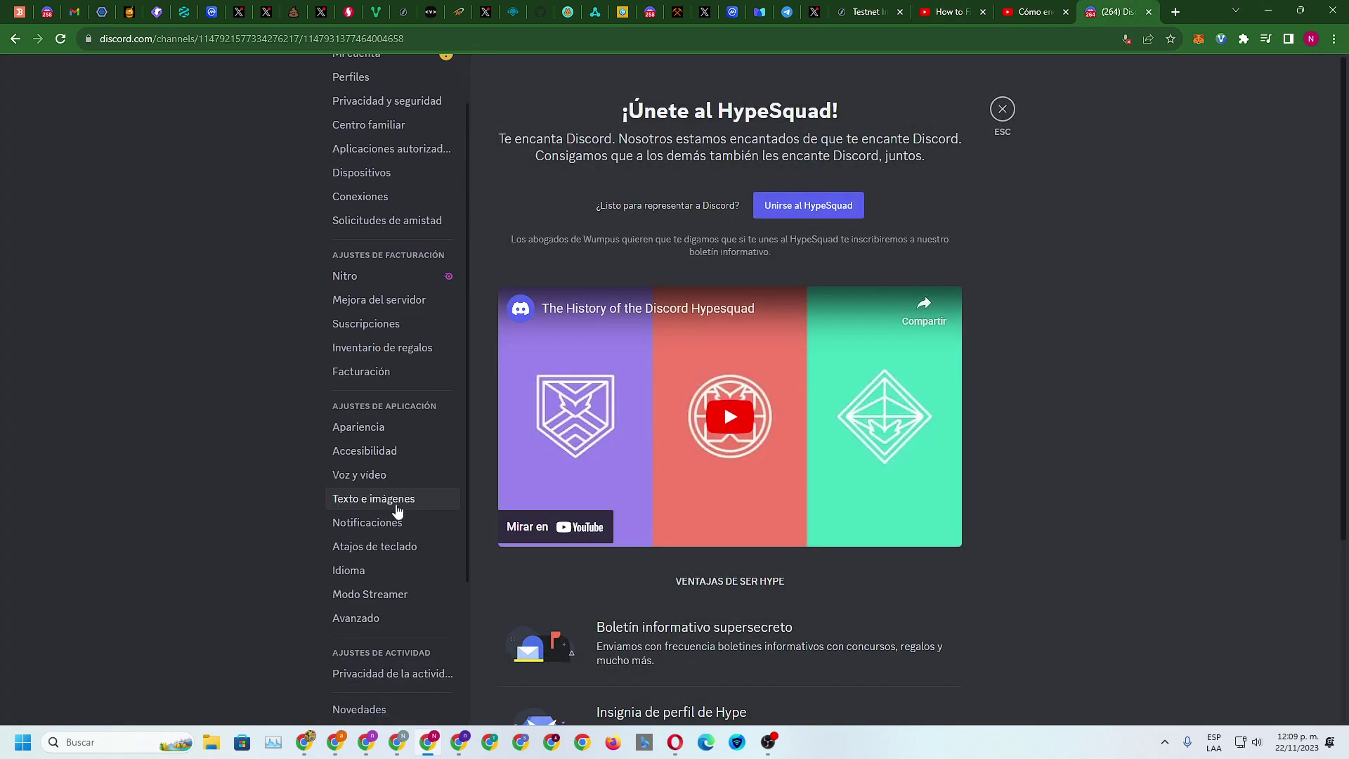
pyautogui.click(16, 38)
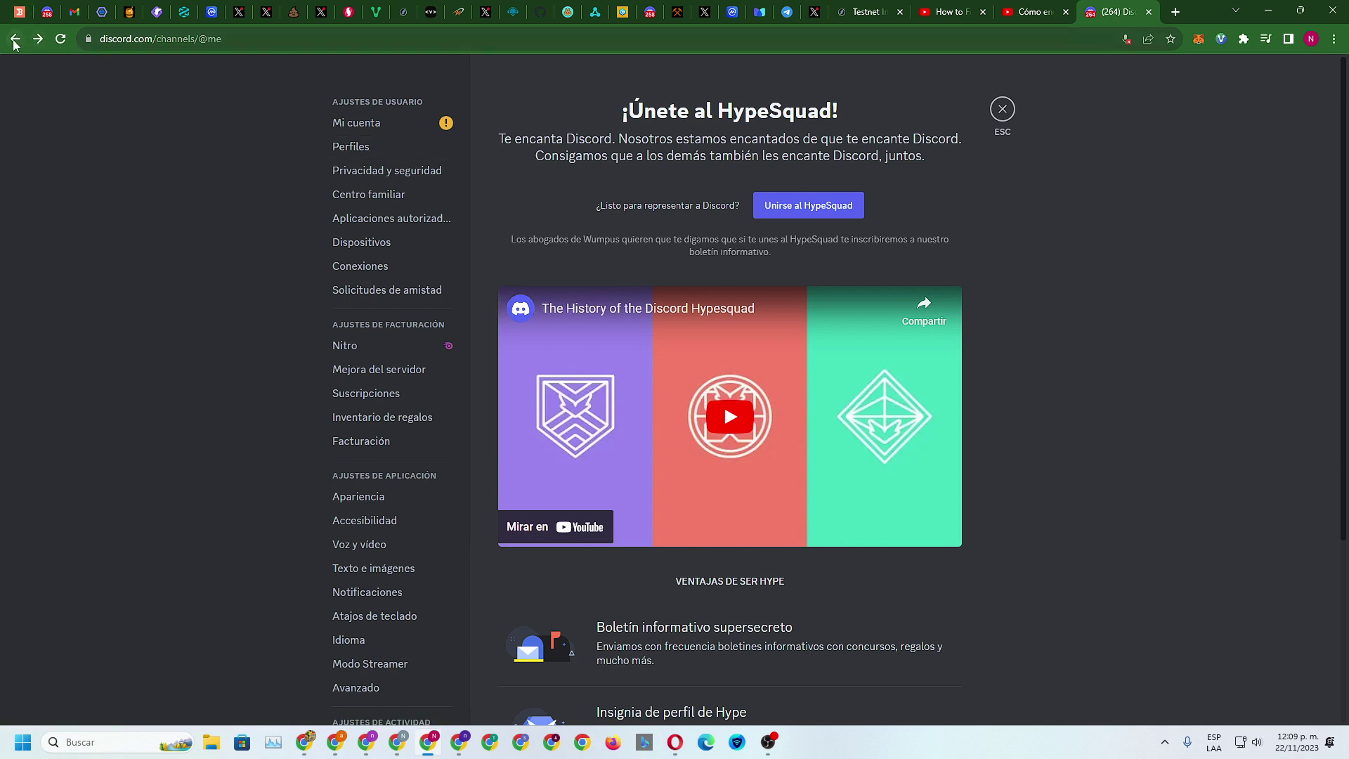
pyautogui.click(15, 39)
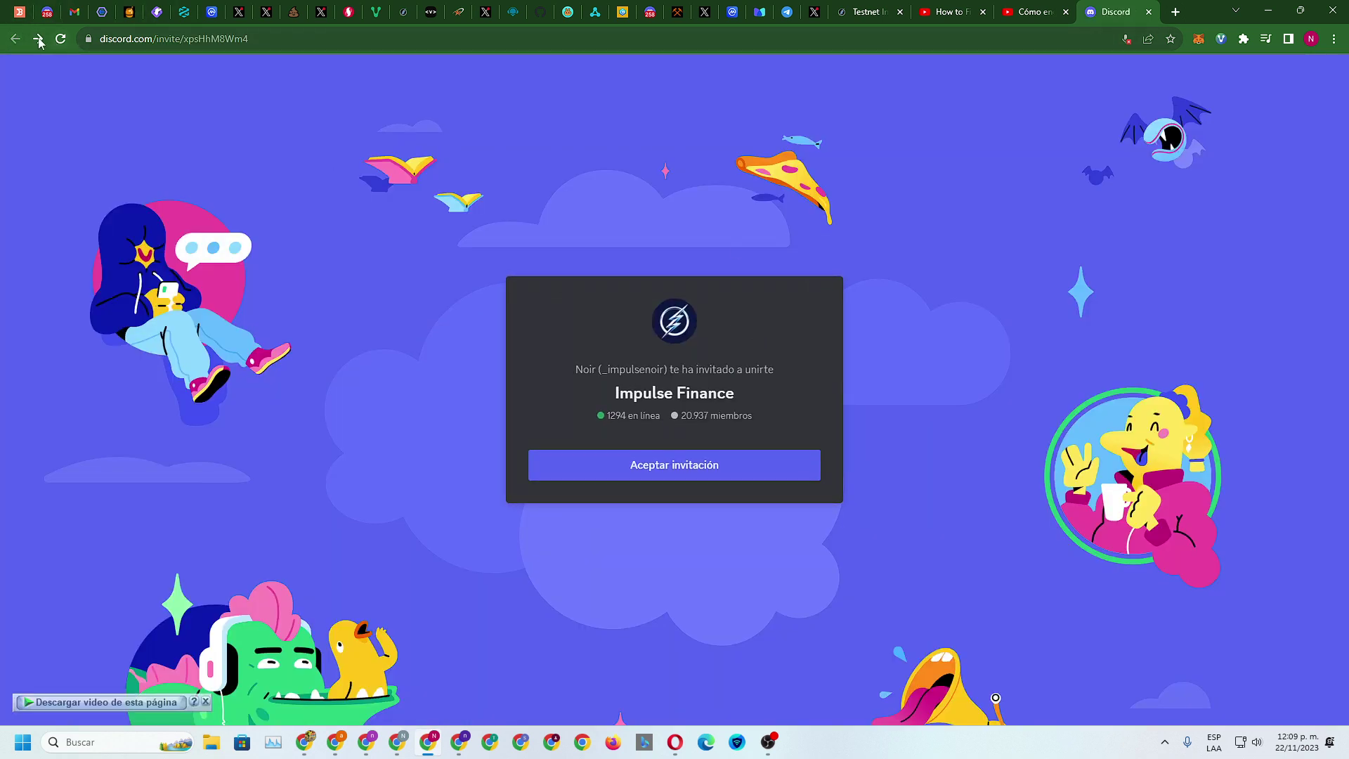
pyautogui.click(39, 40)
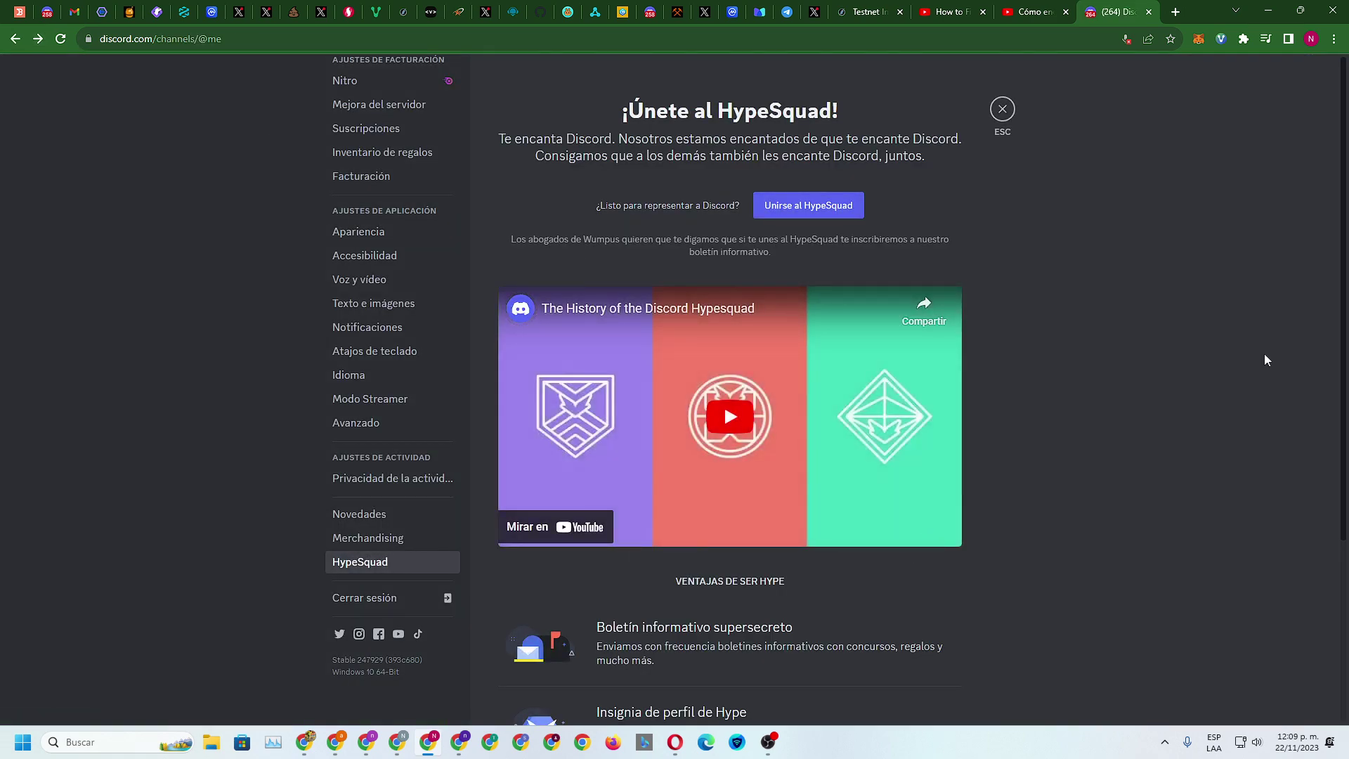
# Close Discord settings, dismiss the username update banner and open your own profile card
pyautogui.click(1003, 109)
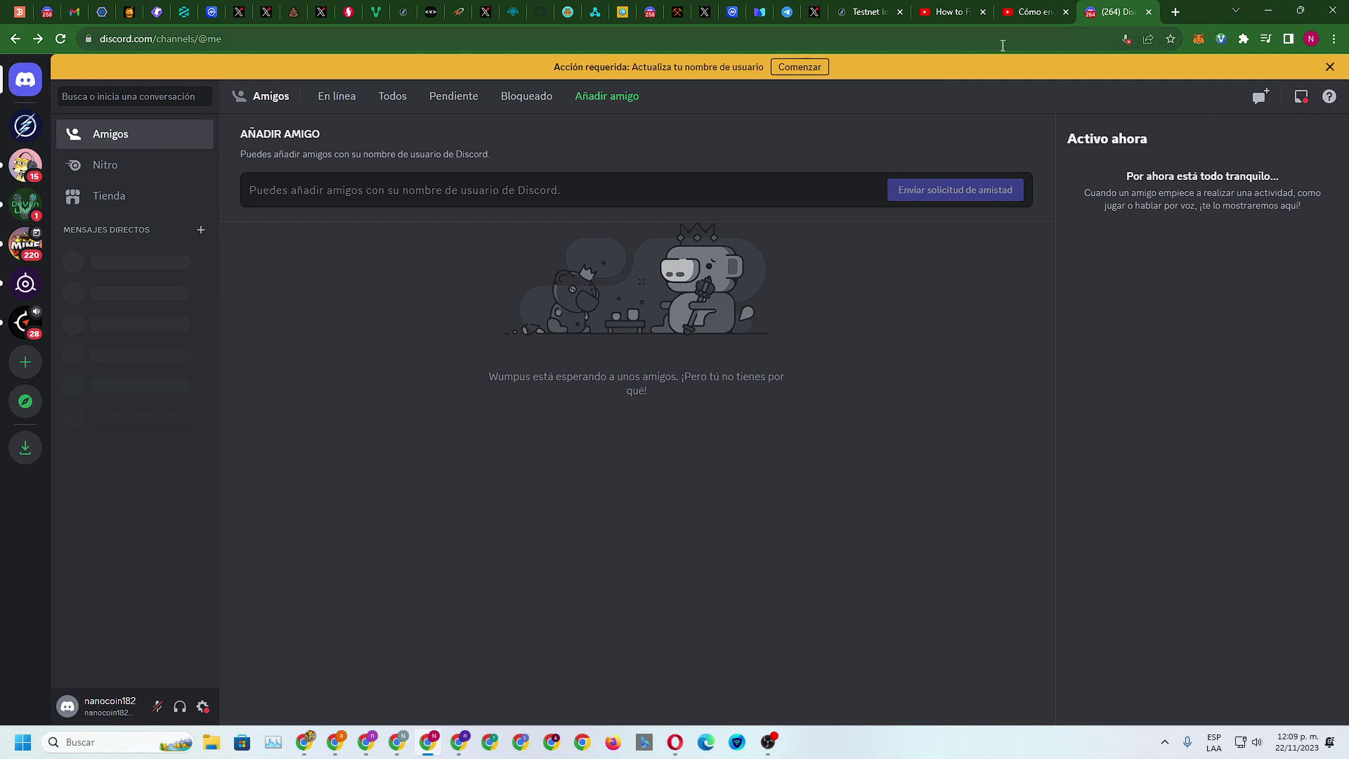
pyautogui.click(1328, 67)
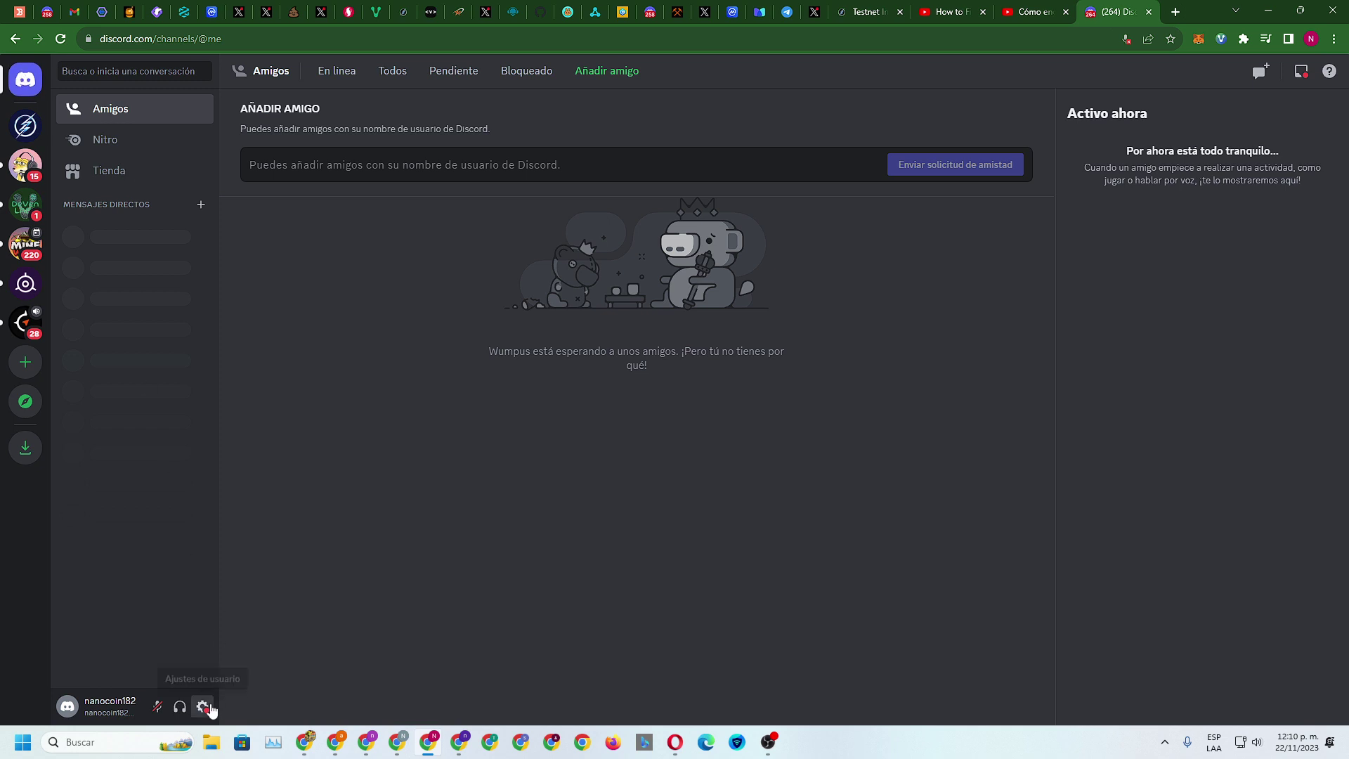
pyautogui.click(132, 712)
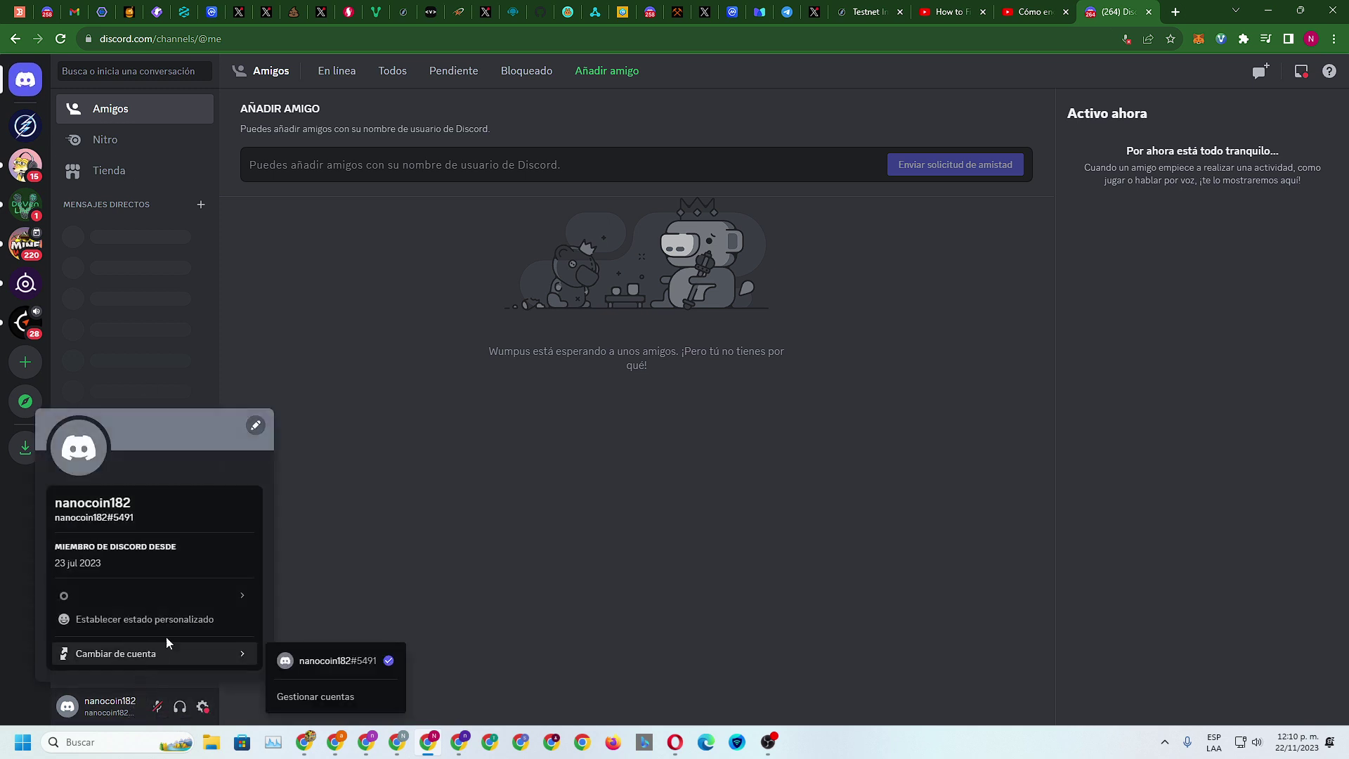
pyautogui.moveTo(218, 584)
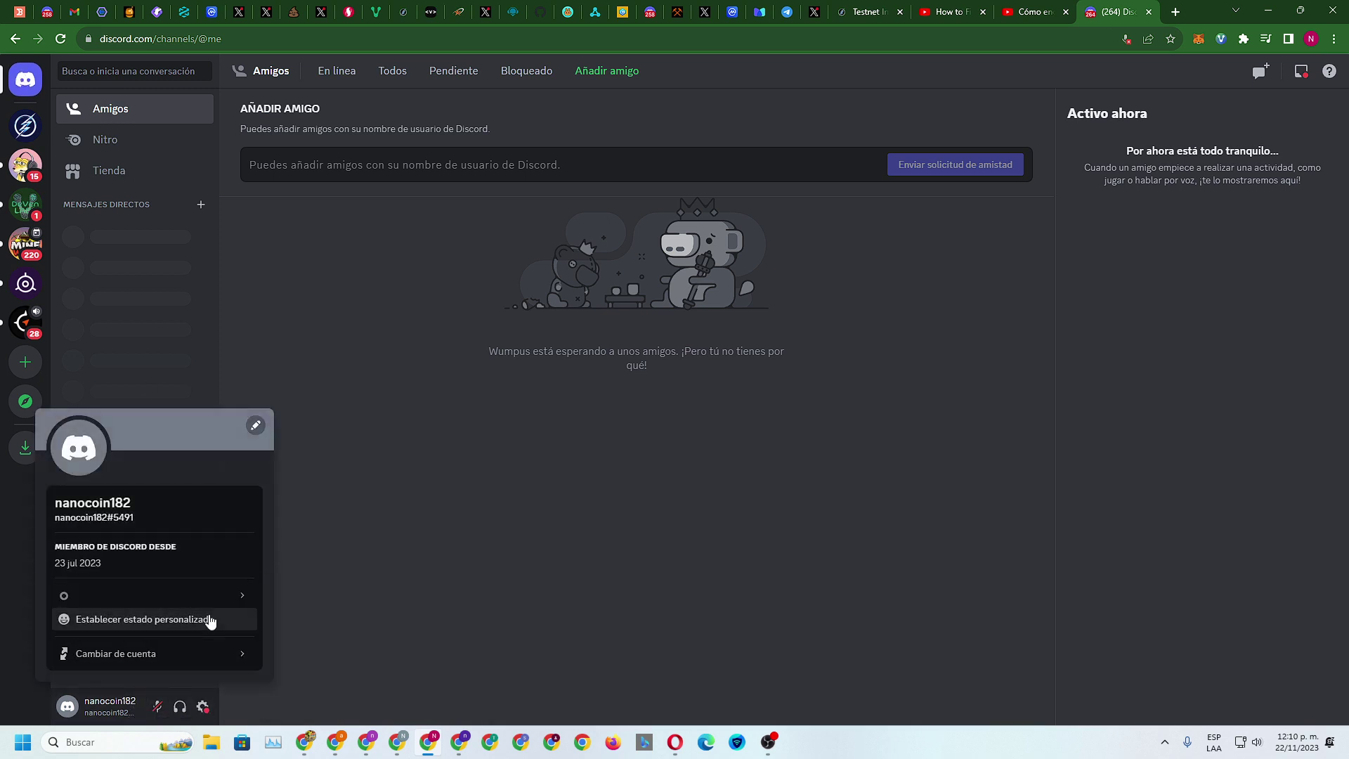
pyautogui.moveTo(197, 661)
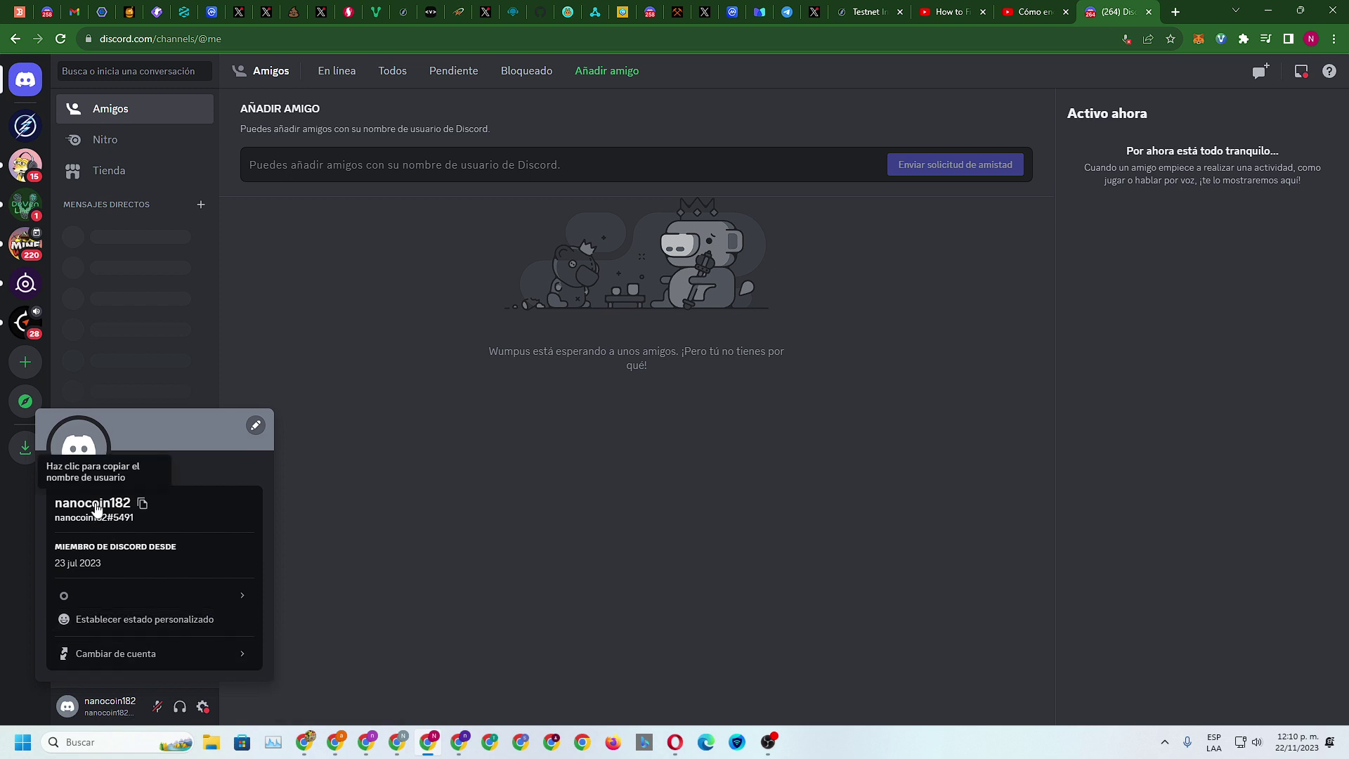
pyautogui.click(254, 425)
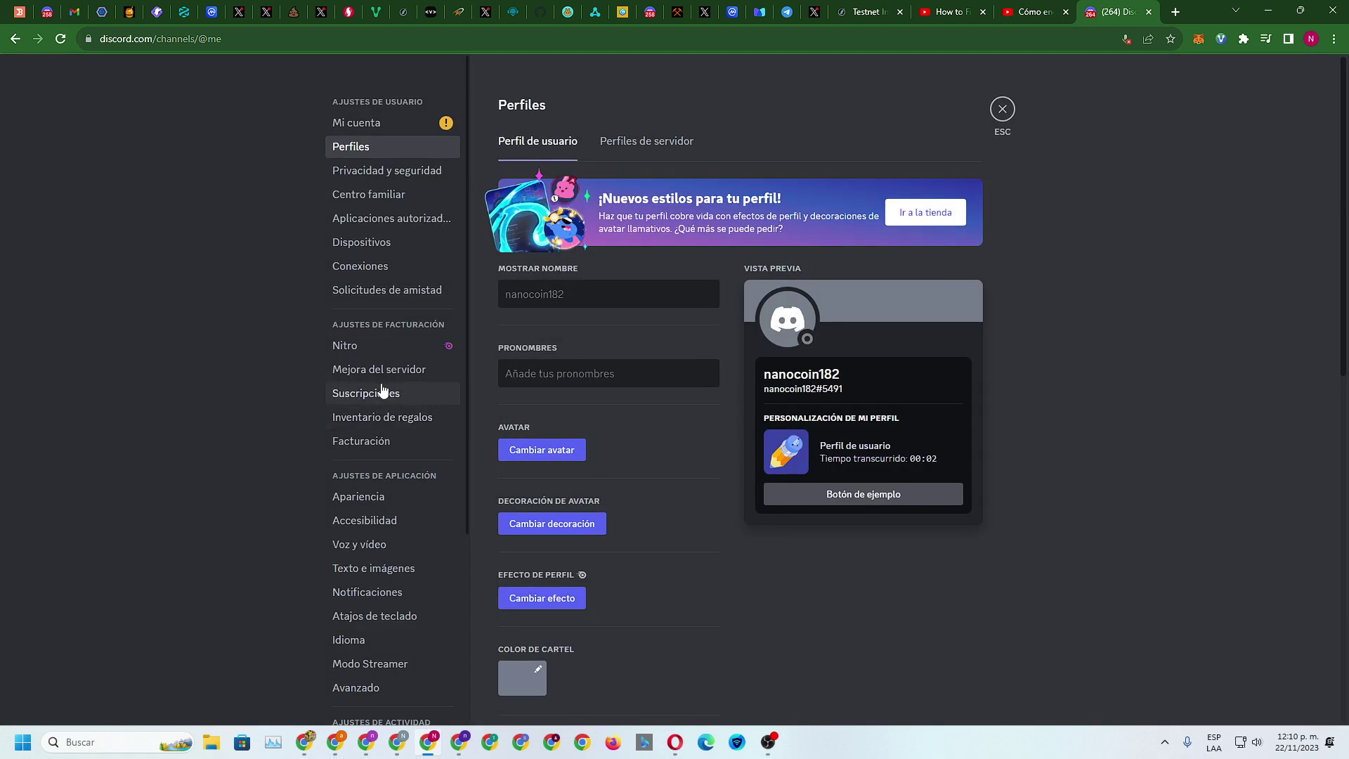
pyautogui.click(932, 8)
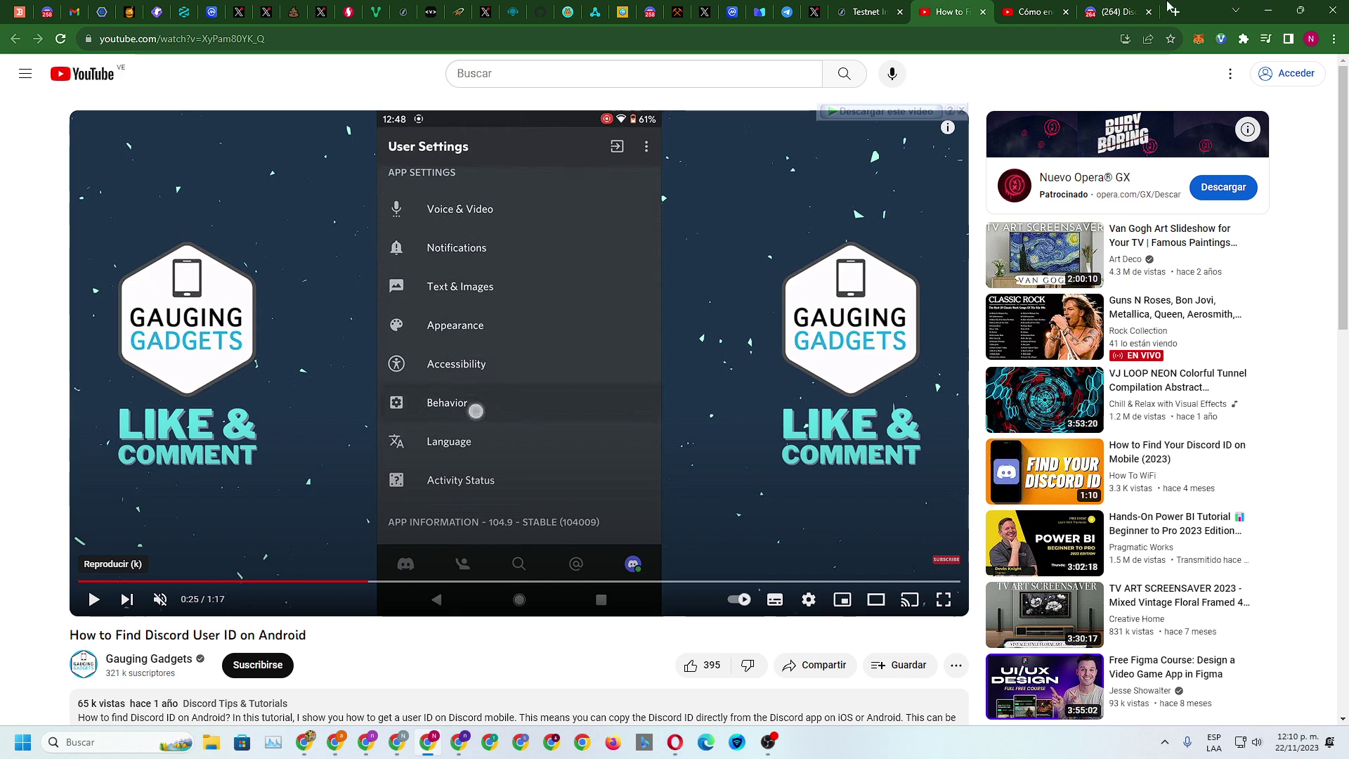
pyautogui.click(1114, 11)
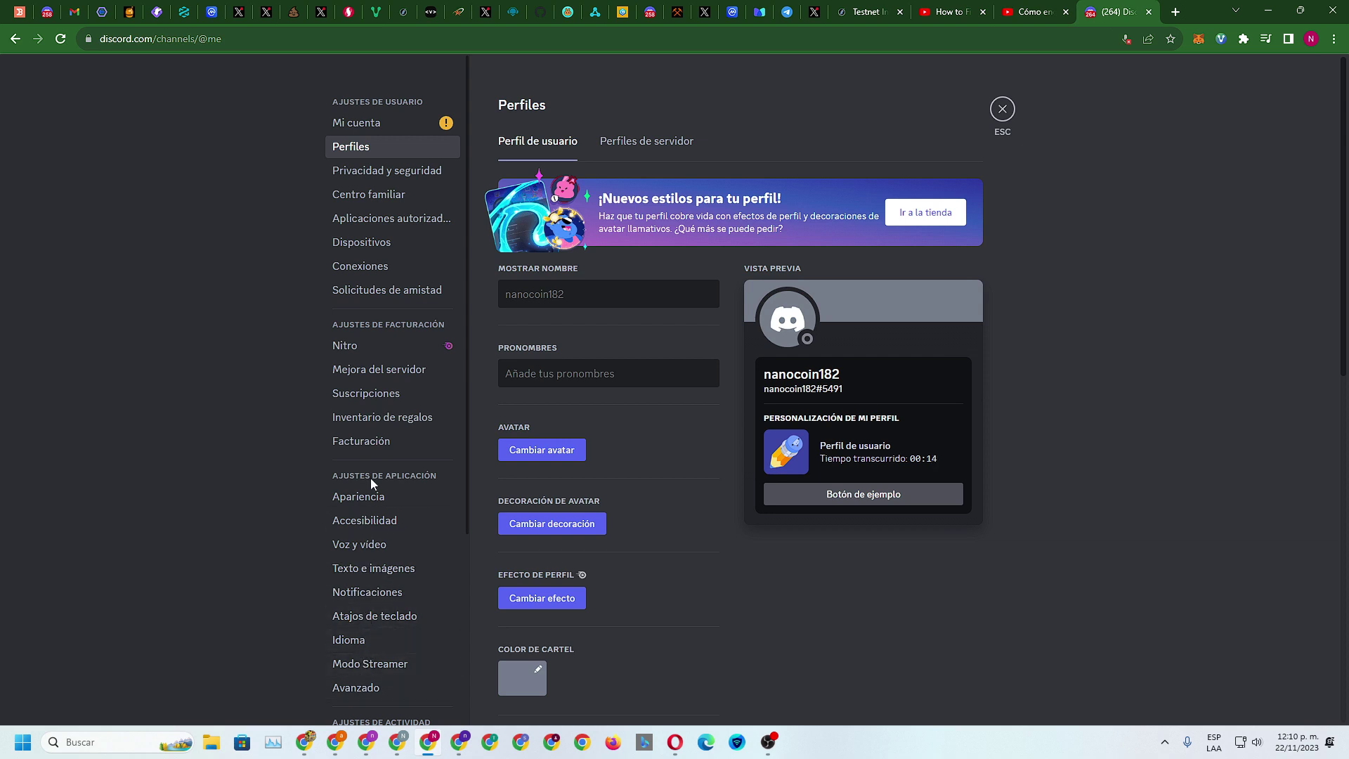
pyautogui.scroll(-2, 371, 576)
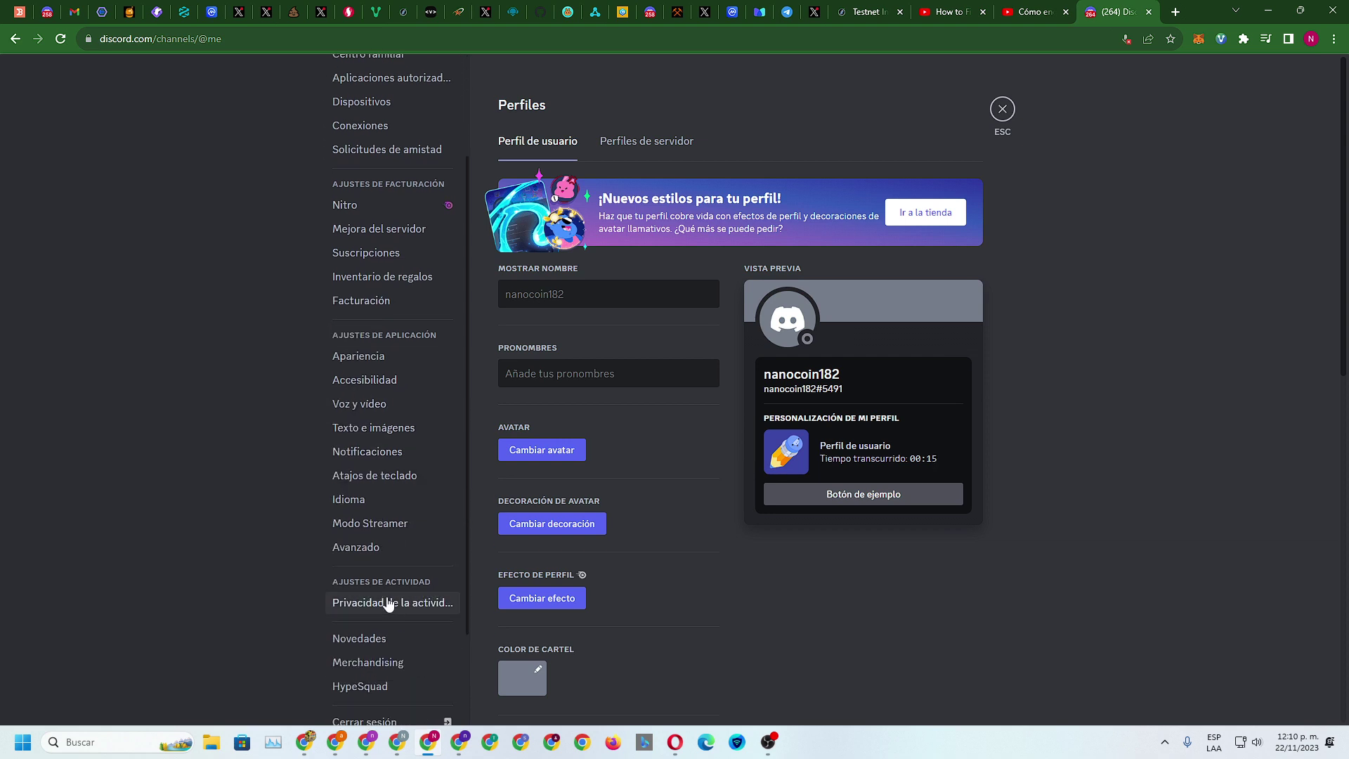
pyautogui.click(363, 550)
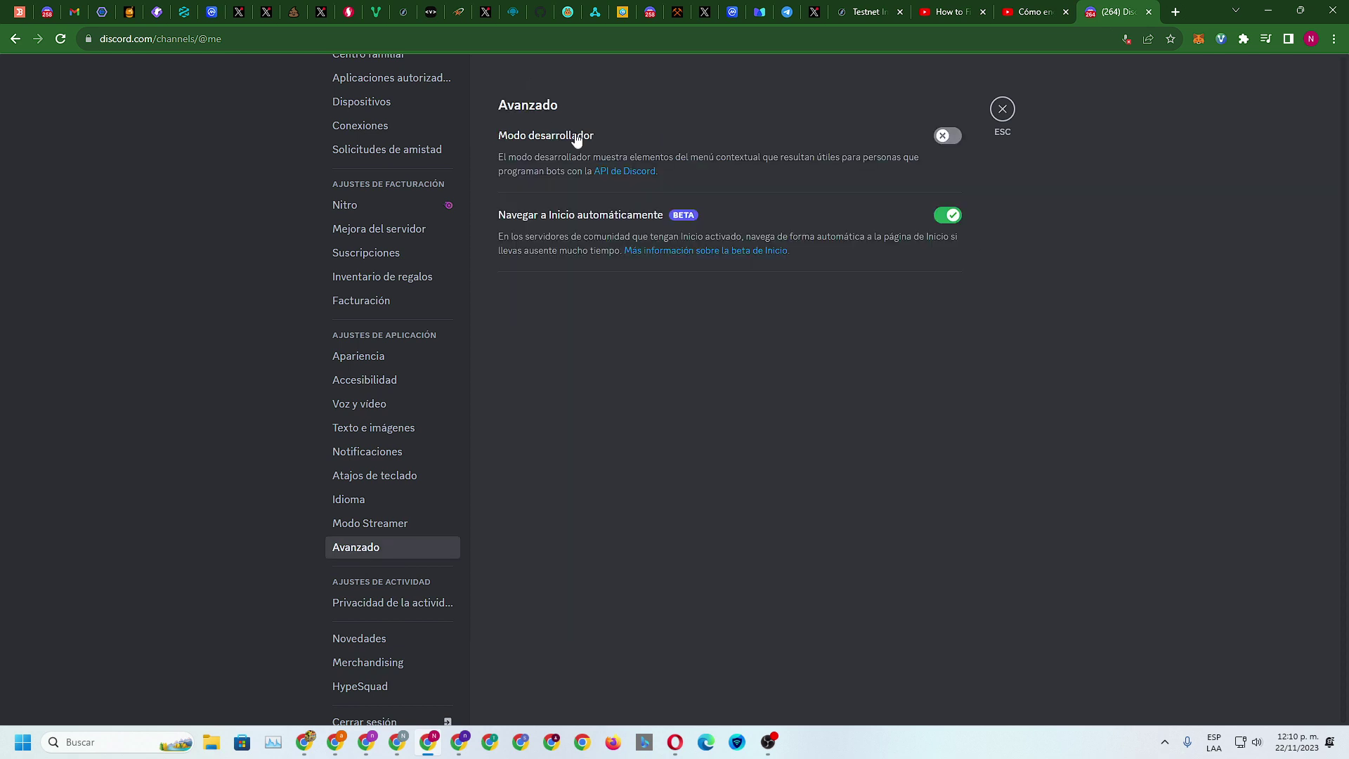
pyautogui.click(948, 136)
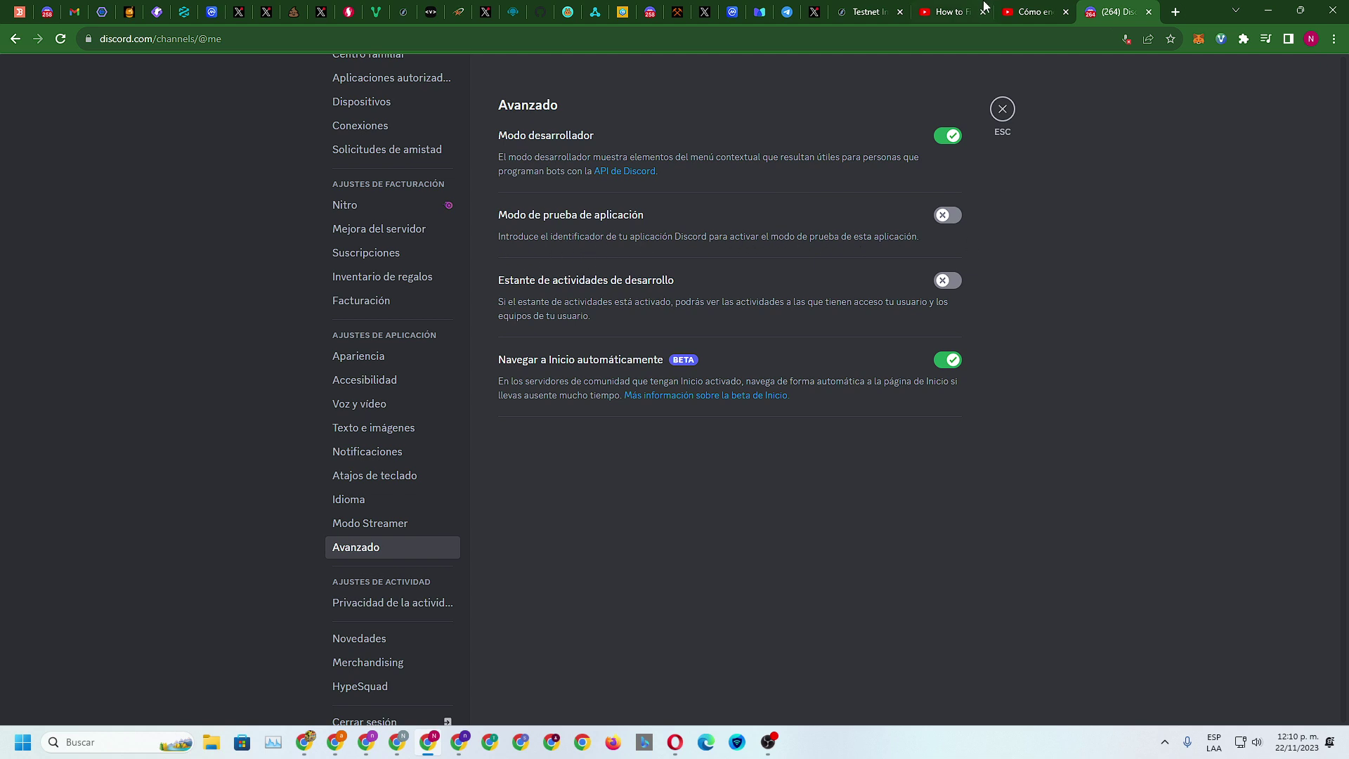
pyautogui.click(951, 9)
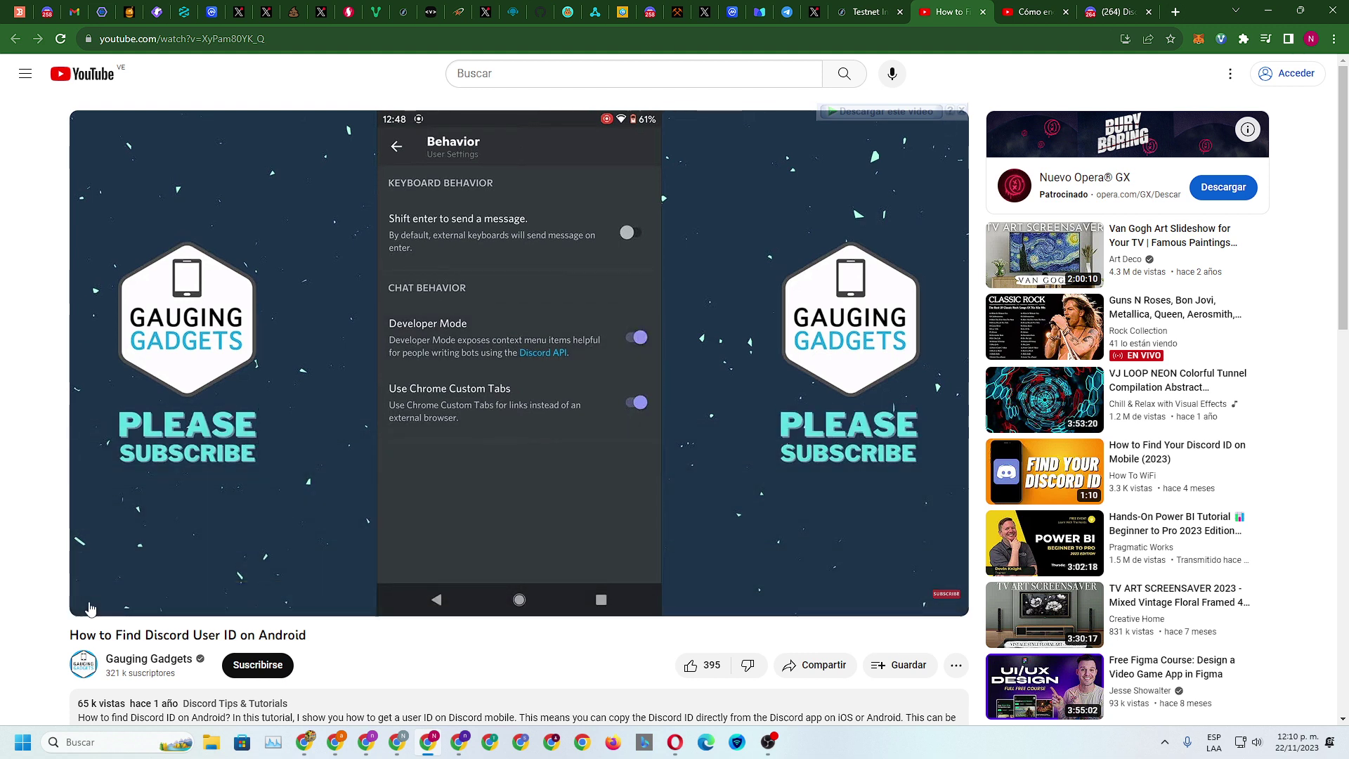
pyautogui.moveTo(92, 604)
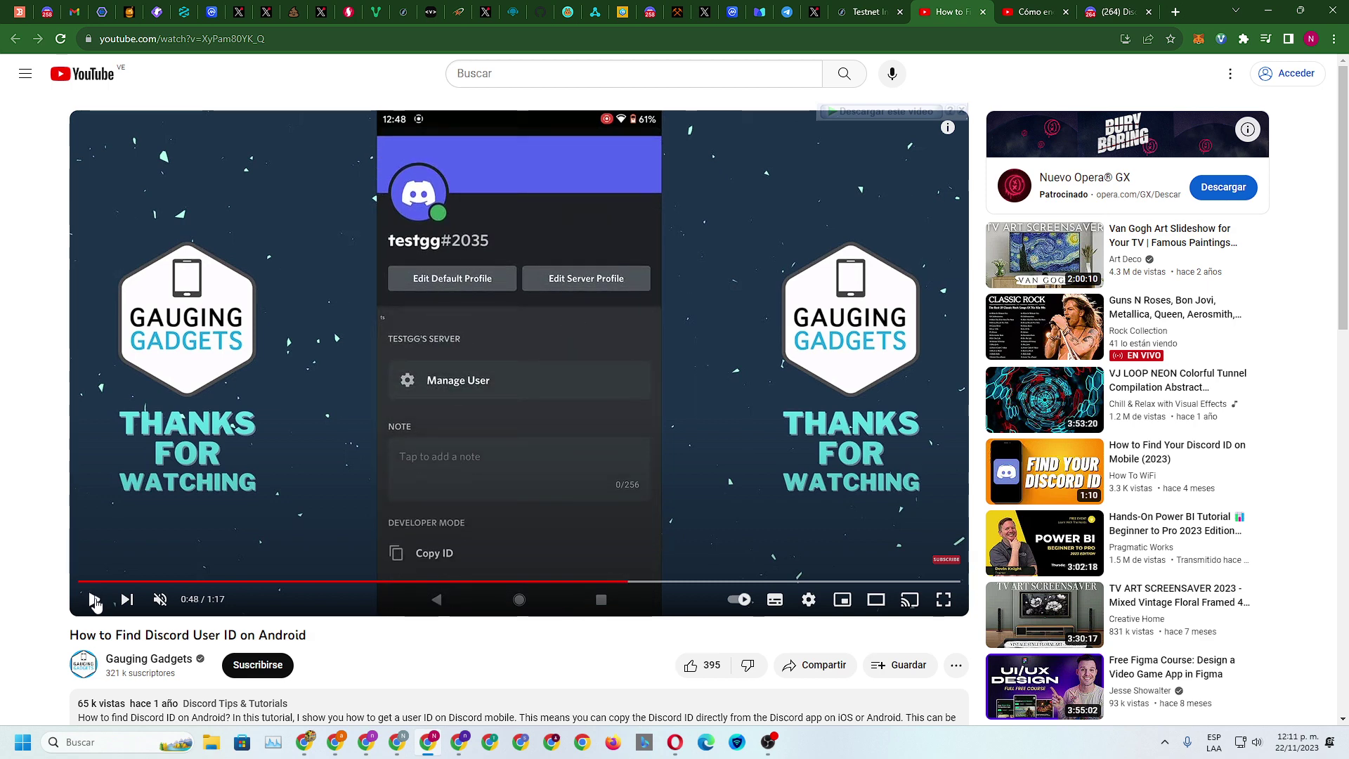
pyautogui.click(1117, 11)
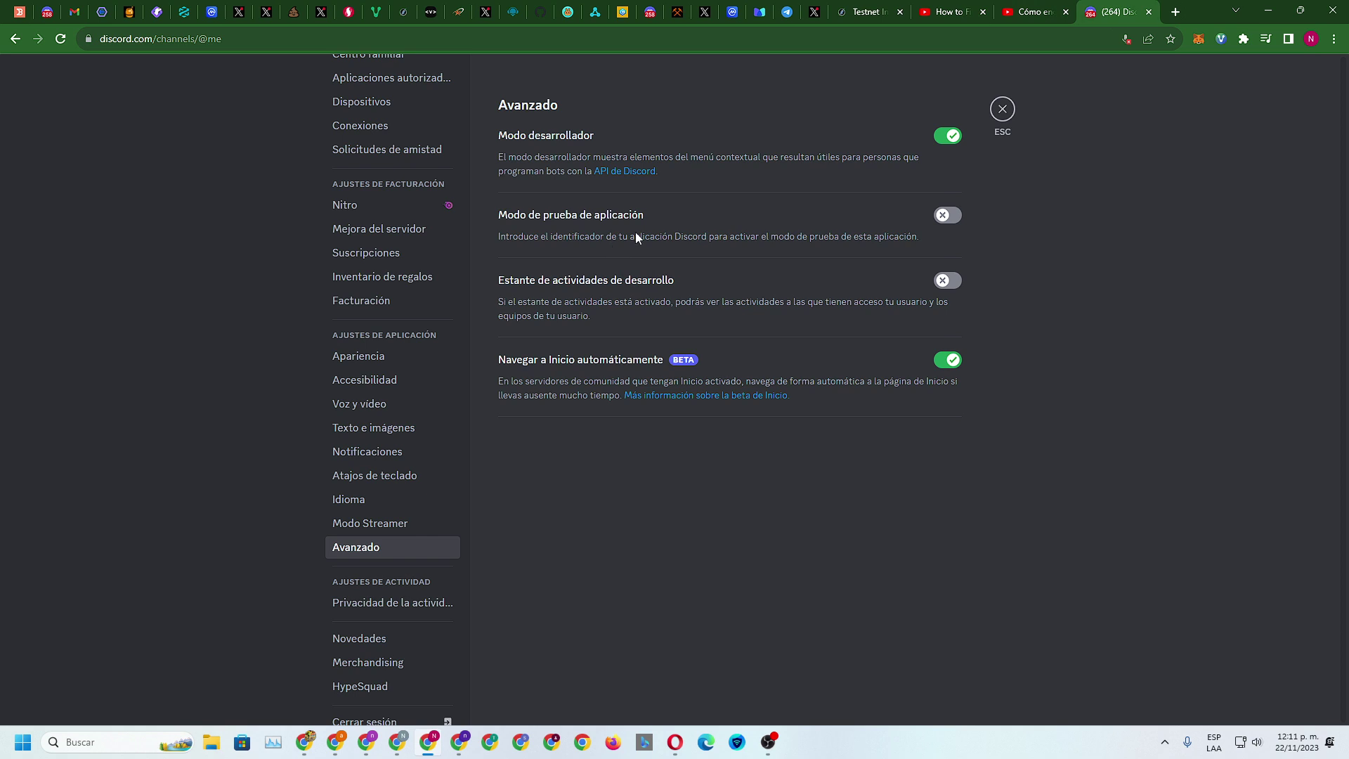
# Leave settings and copy your own Discord user ID from the profile card
pyautogui.click(1001, 109)
pyautogui.click(106, 707)
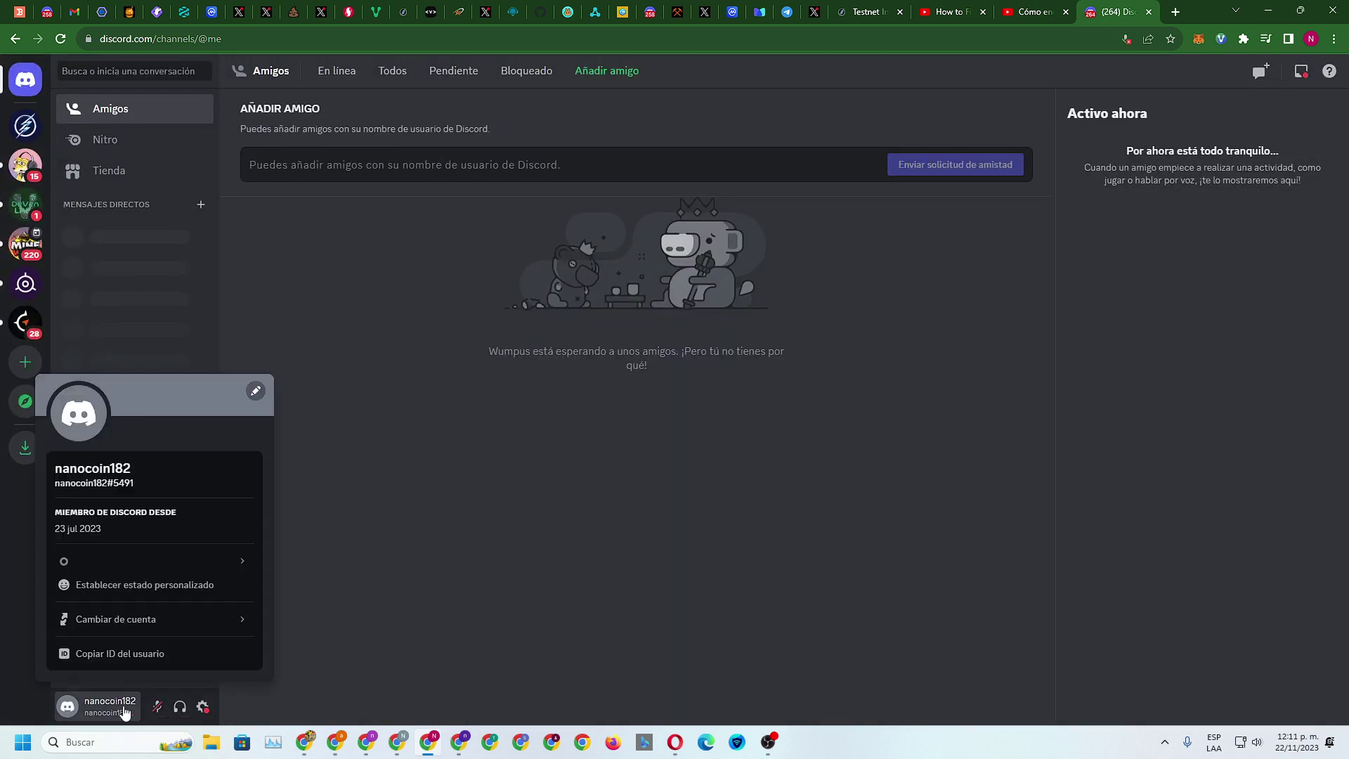
pyautogui.click(131, 656)
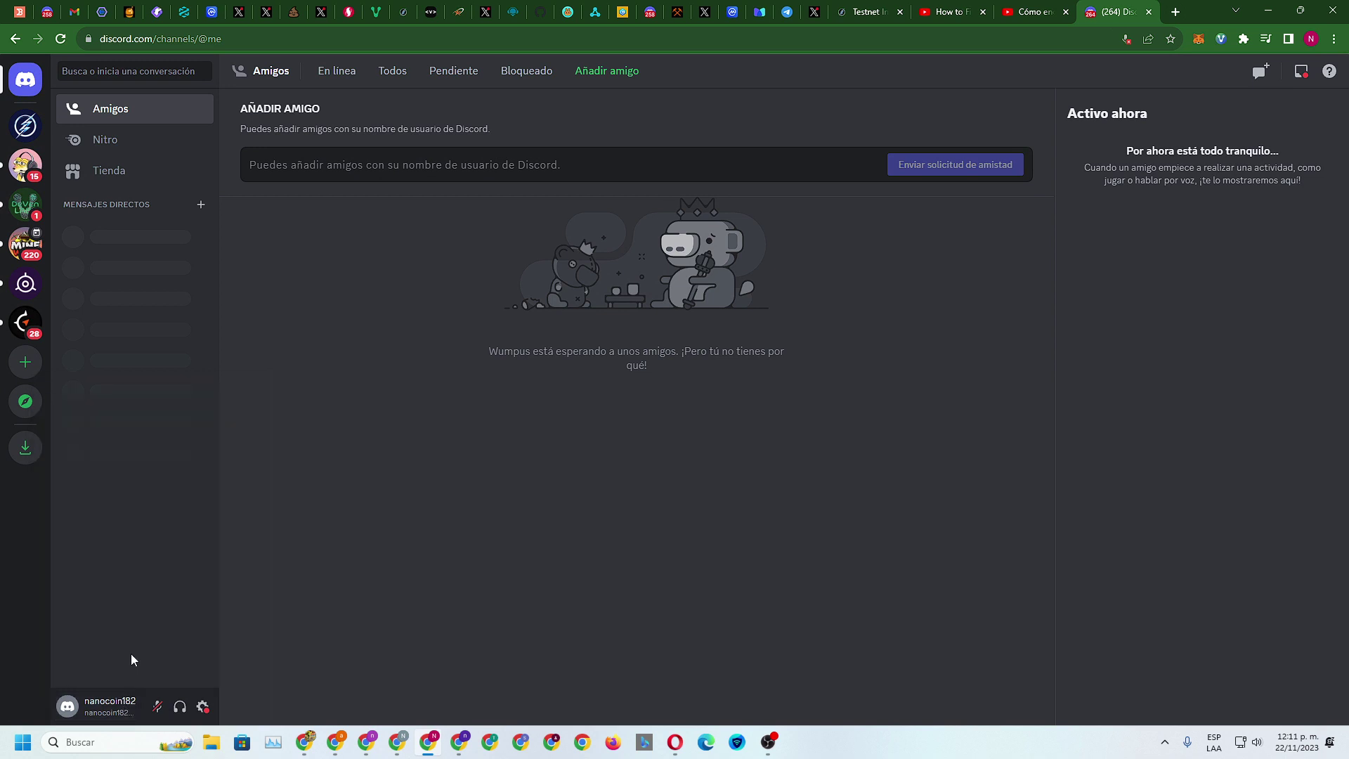
# Paste the copied ID over the old one in the Discord task field, verify, then return to Discord
pyautogui.click(861, 12)
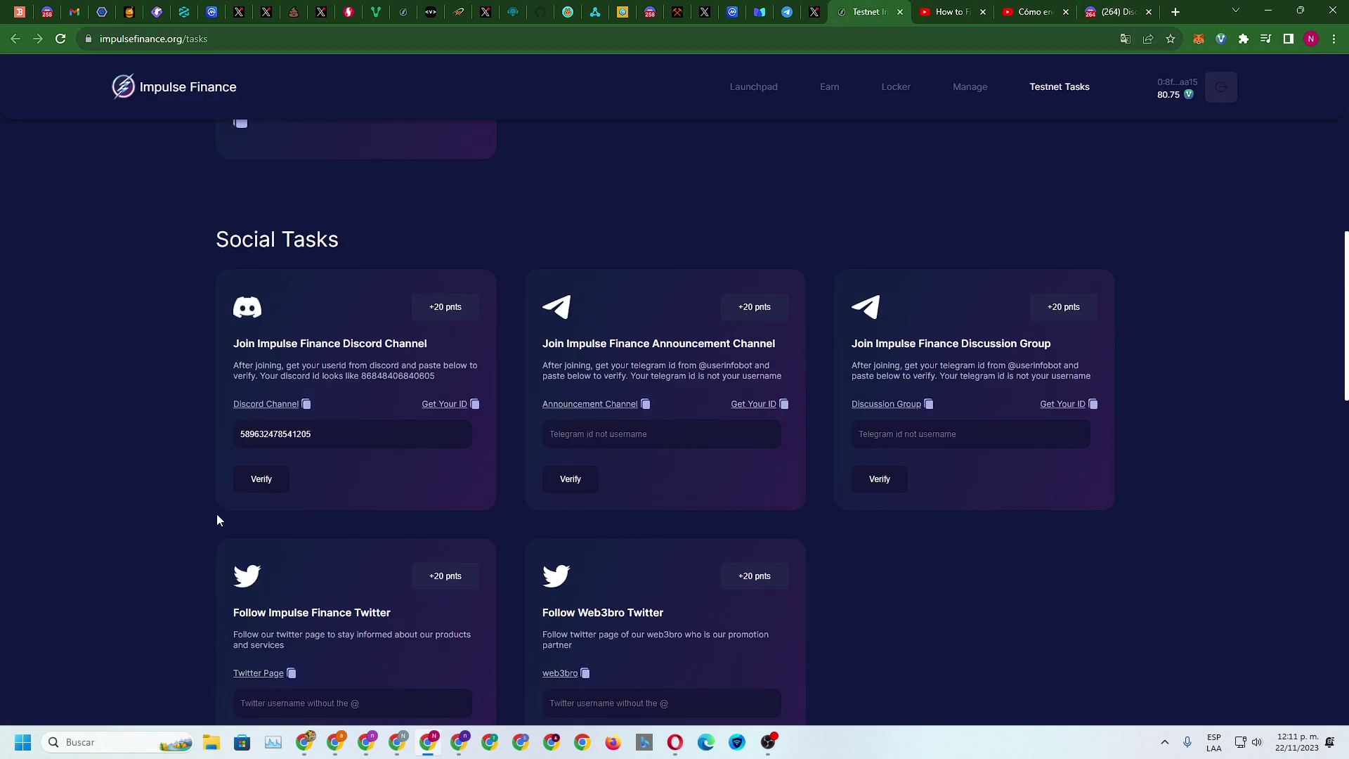
pyautogui.moveTo(315, 433); pyautogui.dragTo(235, 436)
pyautogui.hotkey('ctrl', 'c')
pyautogui.rightClick(265, 437)
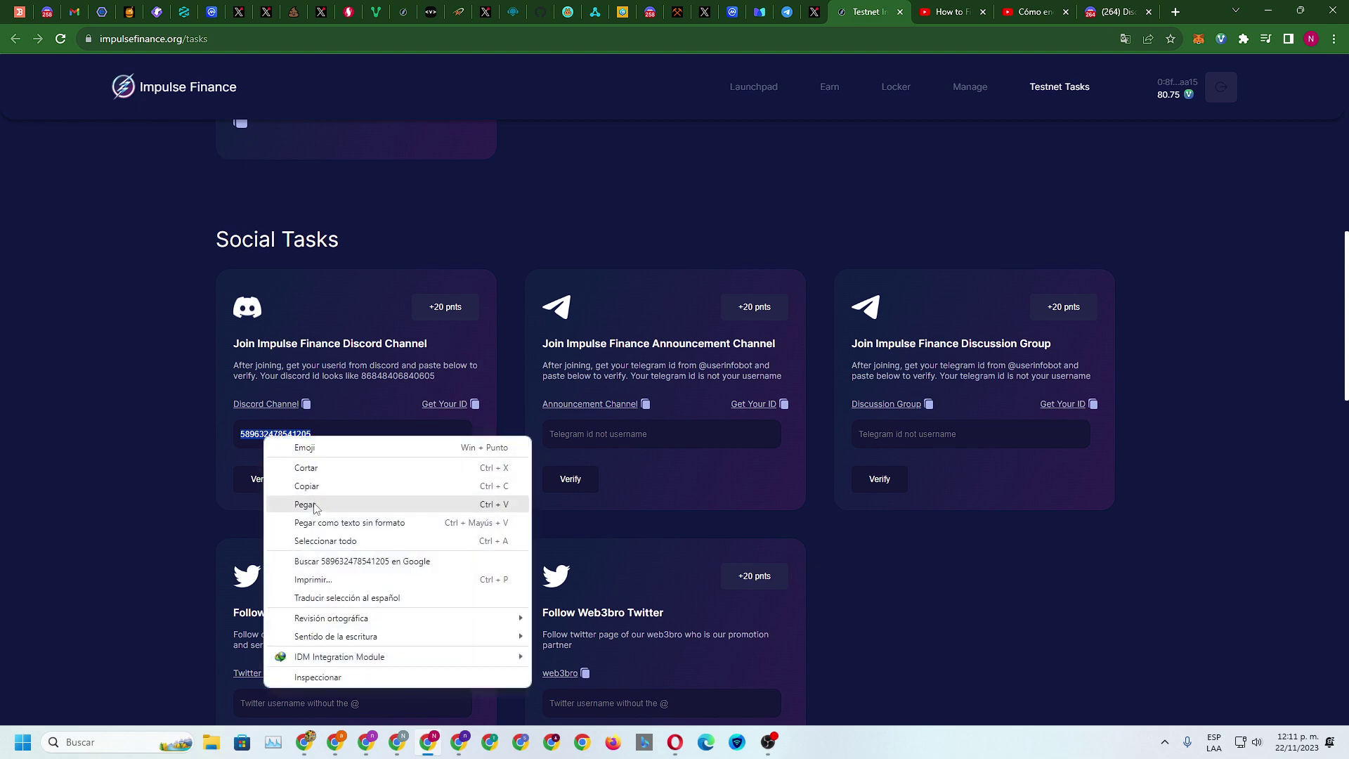
pyautogui.click(295, 501)
pyautogui.click(256, 479)
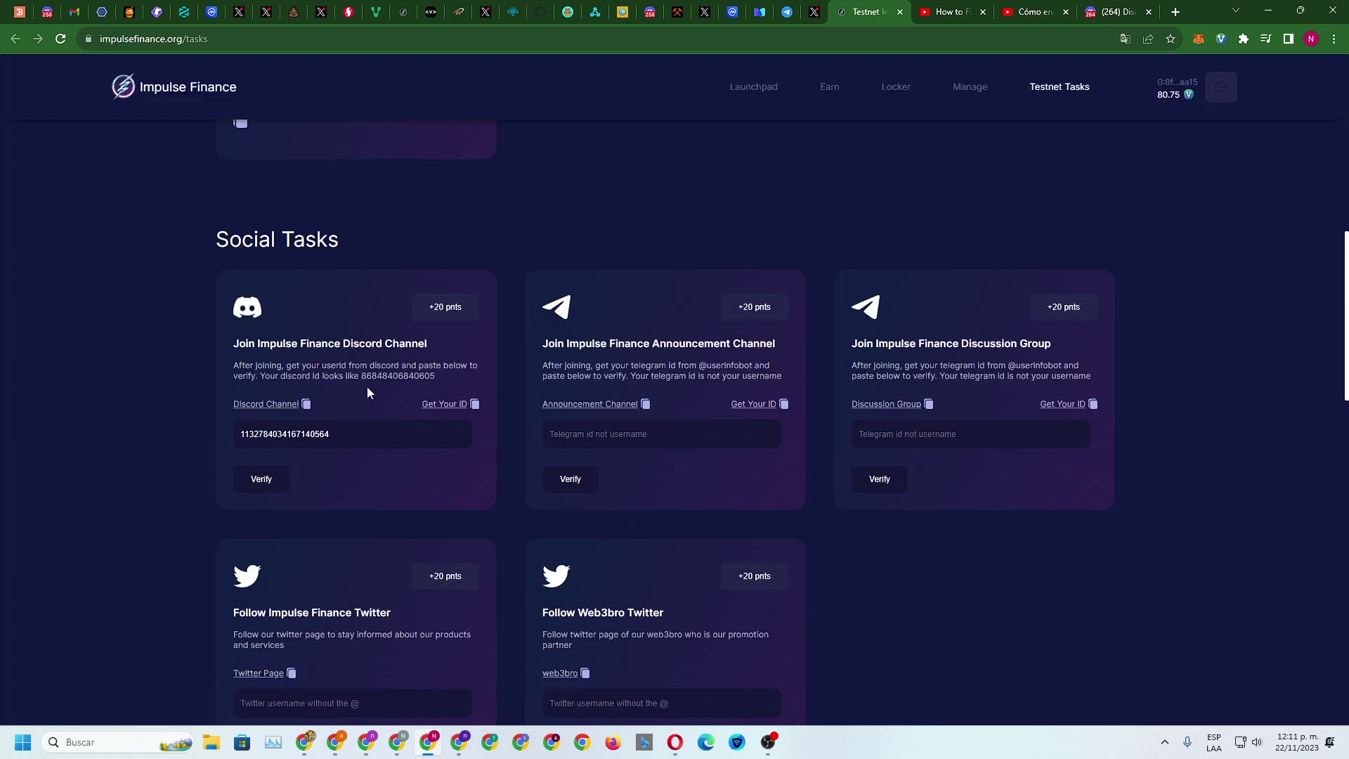
pyautogui.scroll(10, 367, 392)
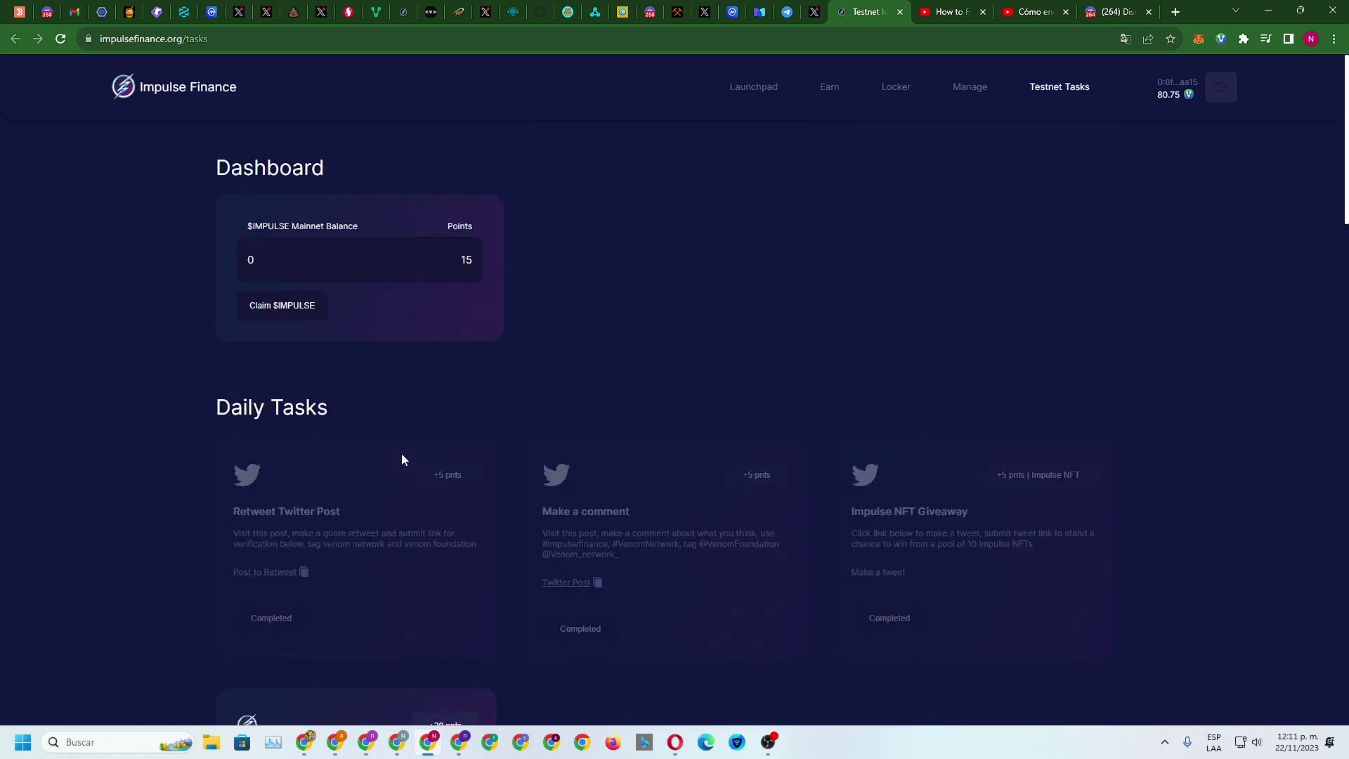
pyautogui.scroll(-10, 402, 453)
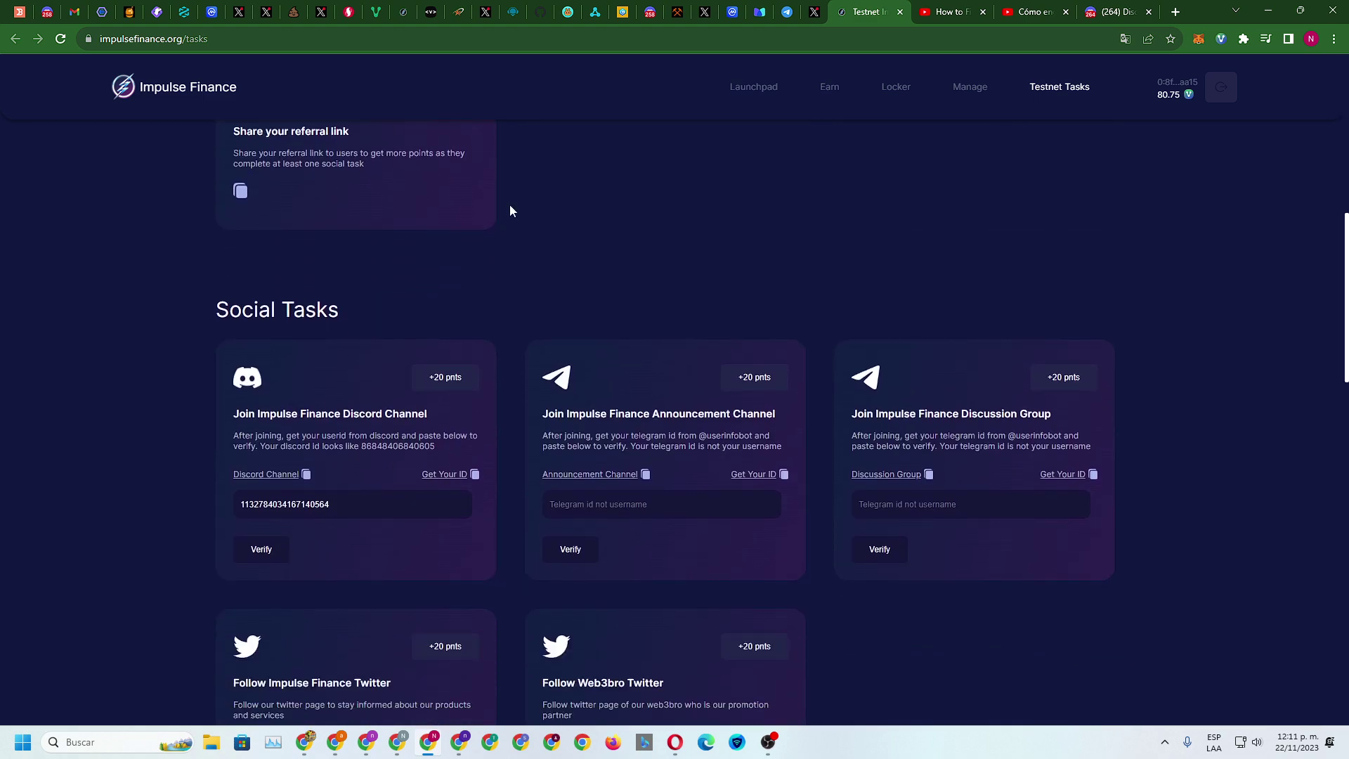
pyautogui.click(1101, 8)
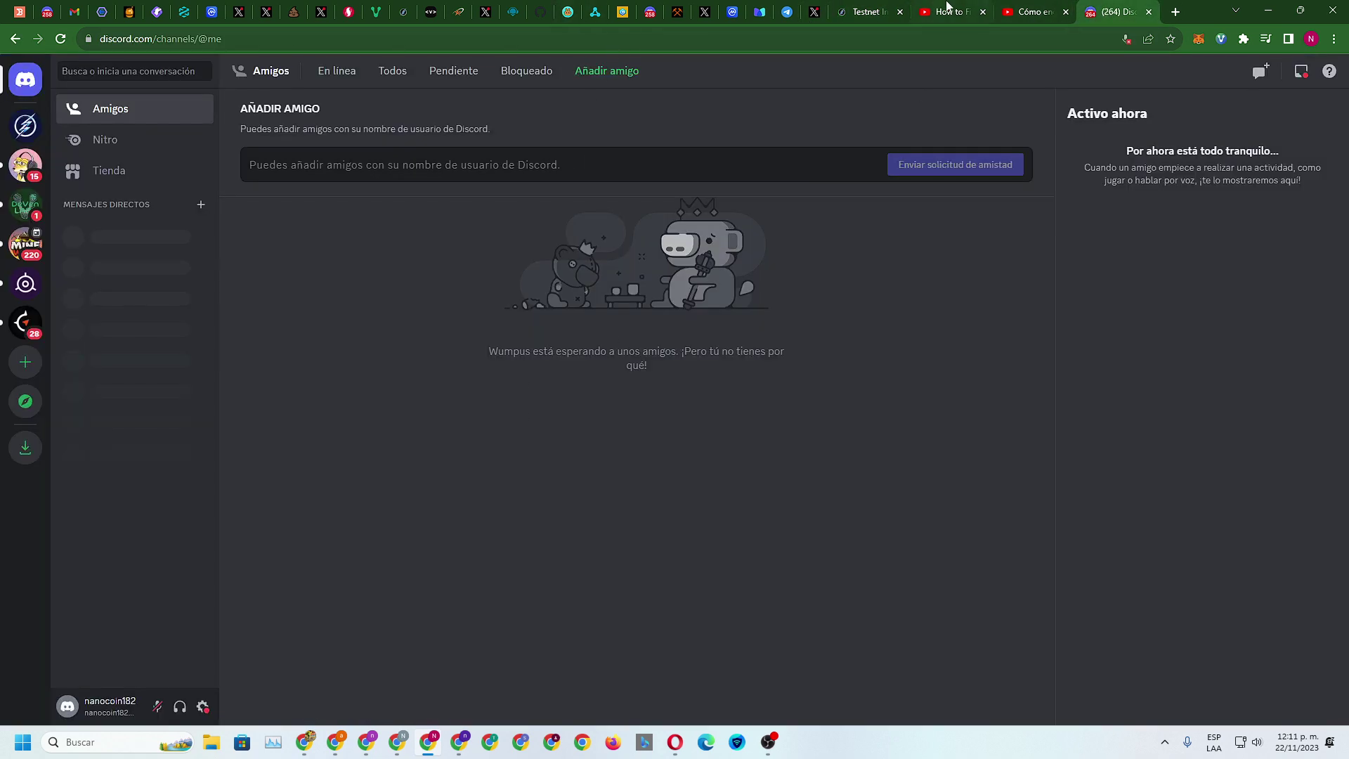
# Accept the Impulse Finance server invite, agree to the rules and get verified with the New Impulse role
pyautogui.click(869, 11)
pyautogui.click(267, 474)
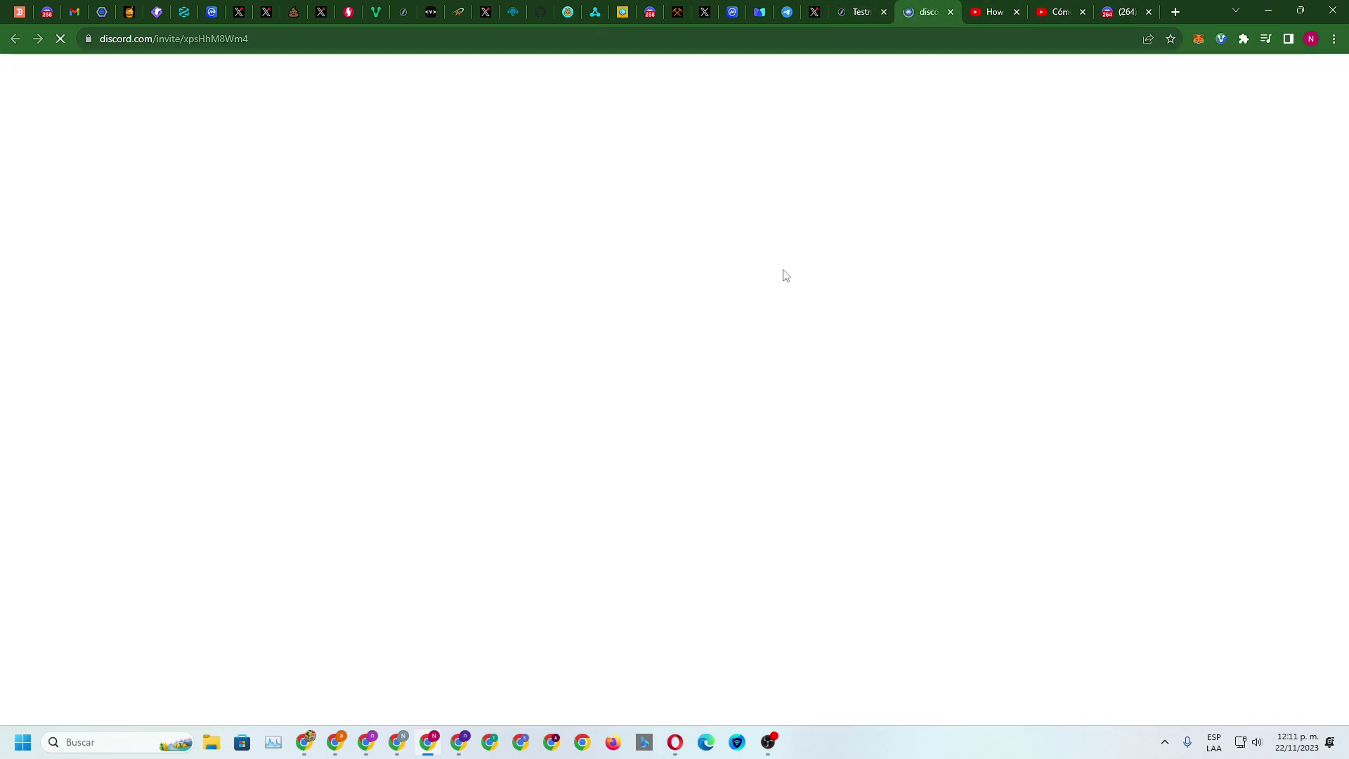
pyautogui.click(678, 473)
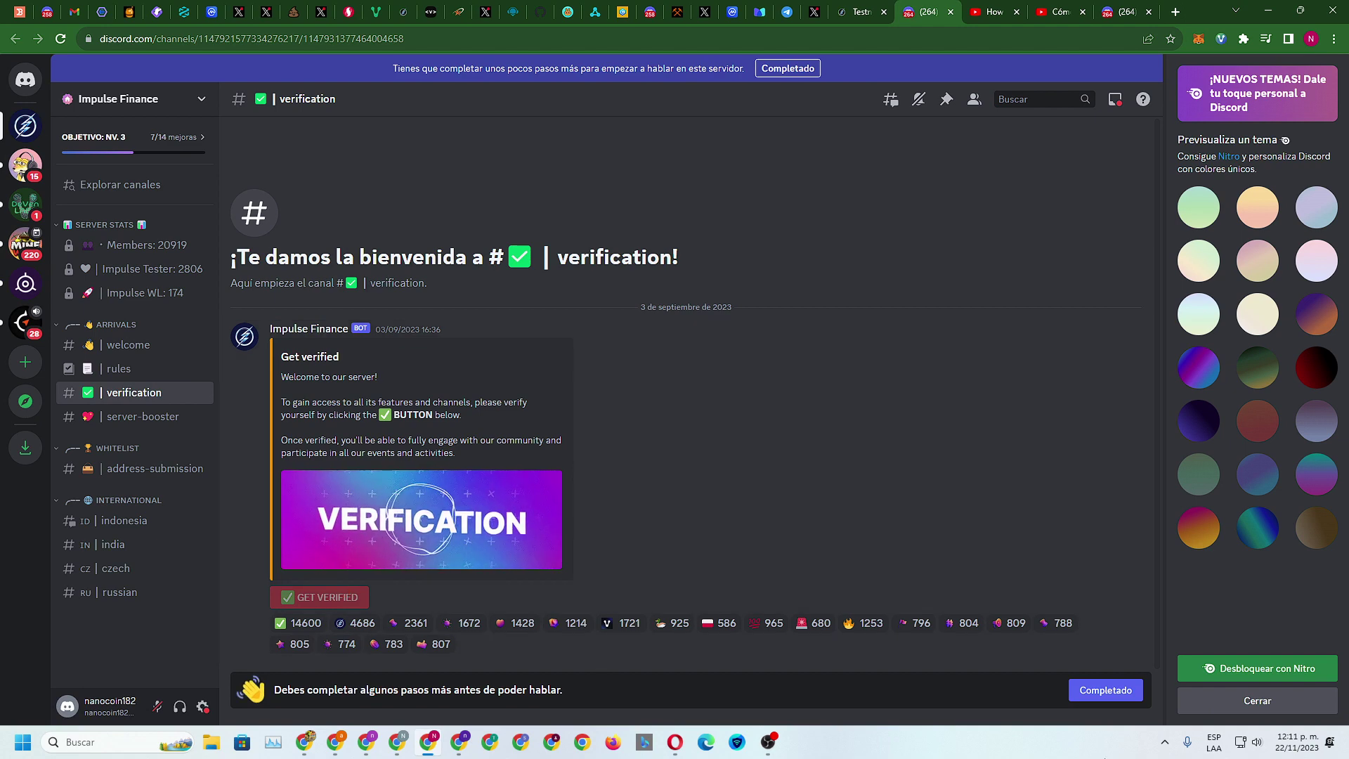
pyautogui.click(1074, 687)
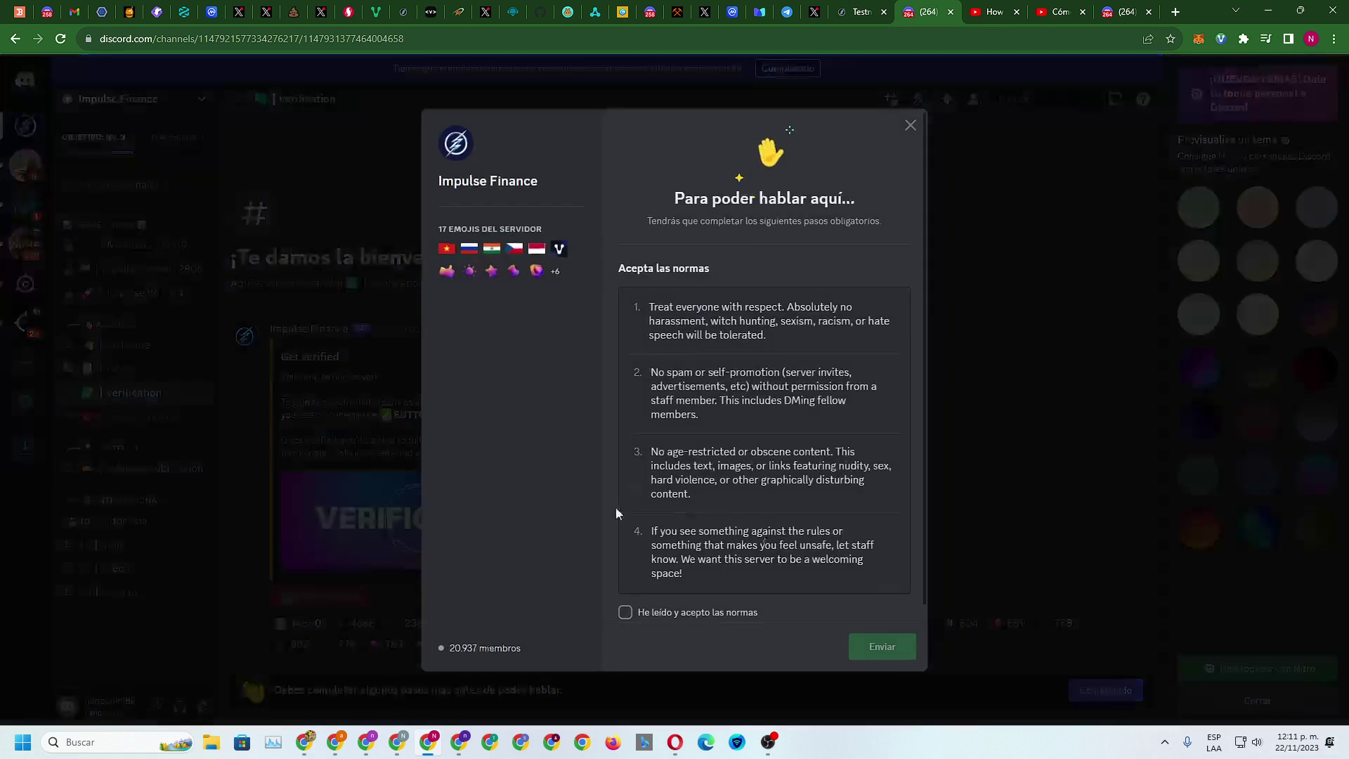
pyautogui.click(632, 614)
pyautogui.click(899, 647)
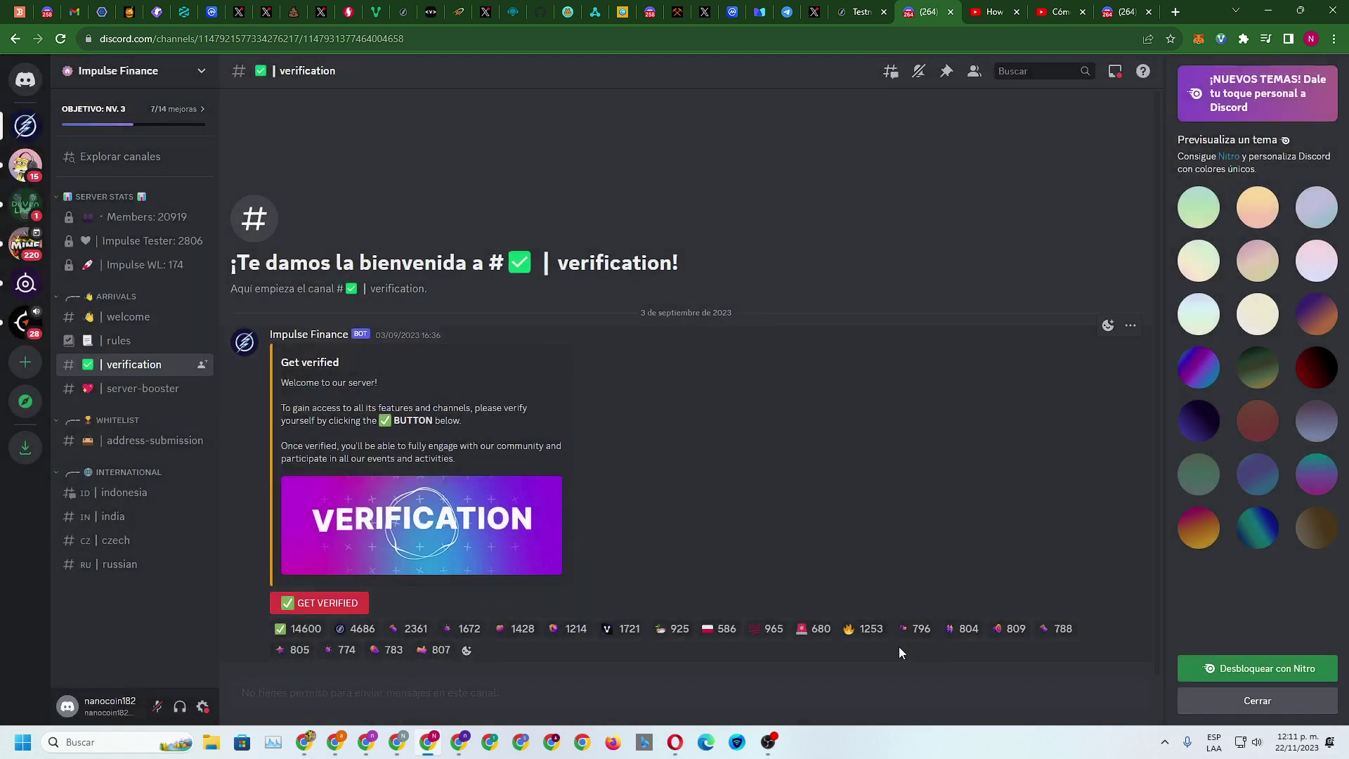
pyautogui.click(336, 605)
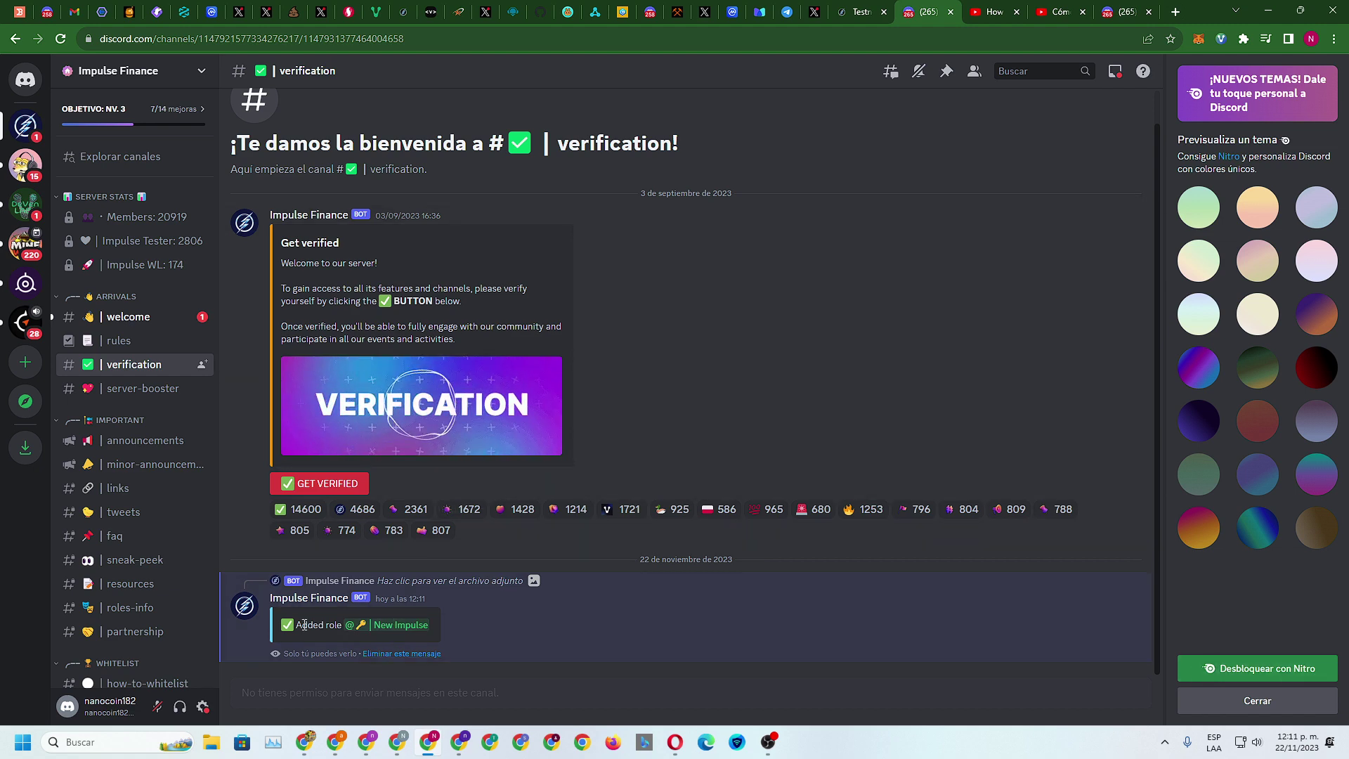
pyautogui.click(861, 11)
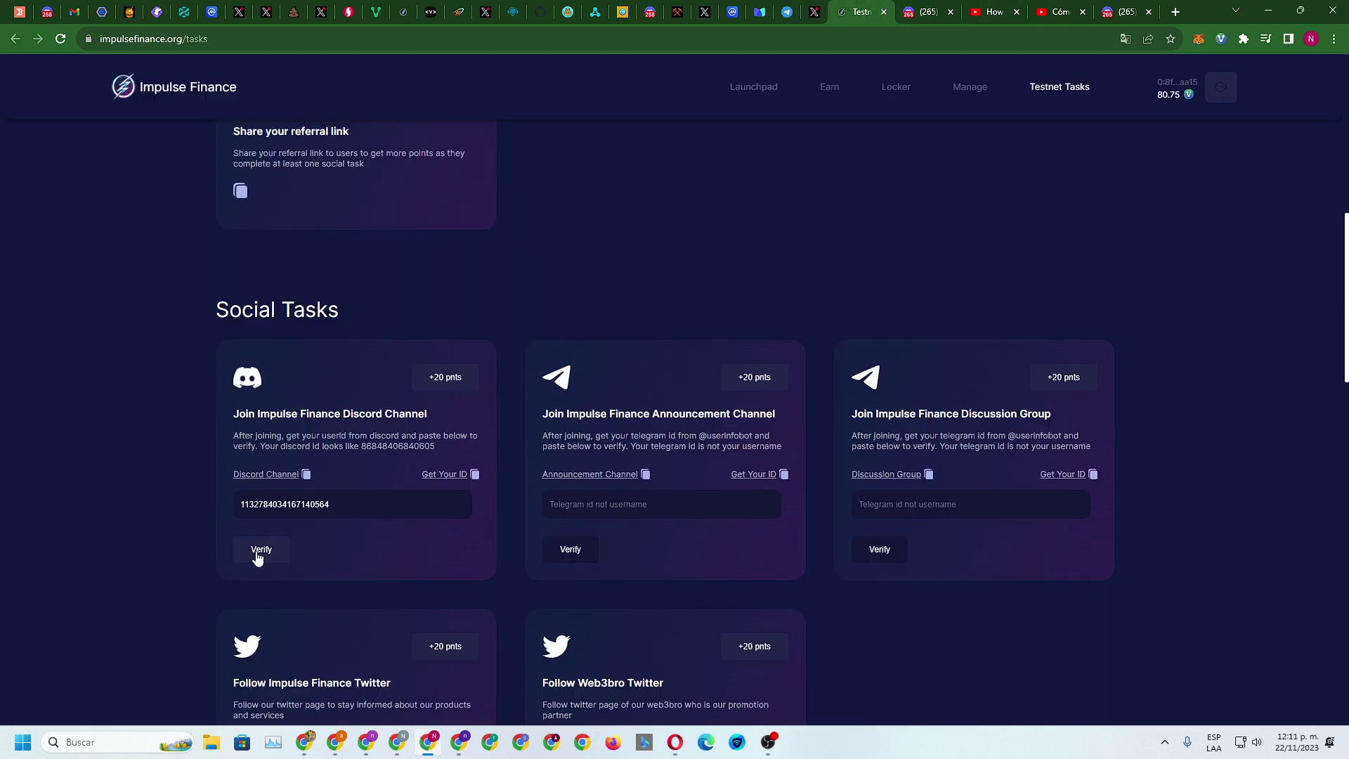
# Verify the Discord join task to Completed, then open the Announcement Channel's Telegram page
pyautogui.click(260, 549)
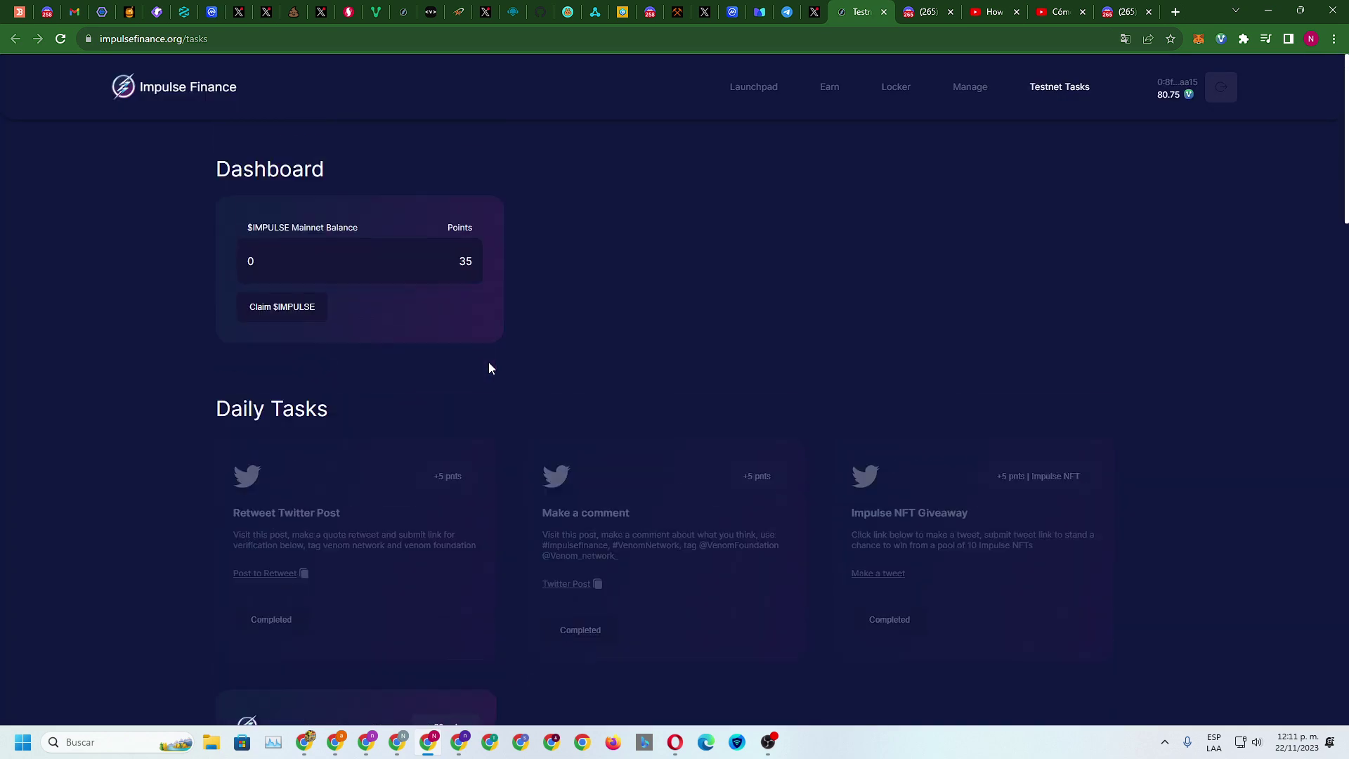
pyautogui.scroll(-15, 487, 364)
pyautogui.scroll(2, 472, 352)
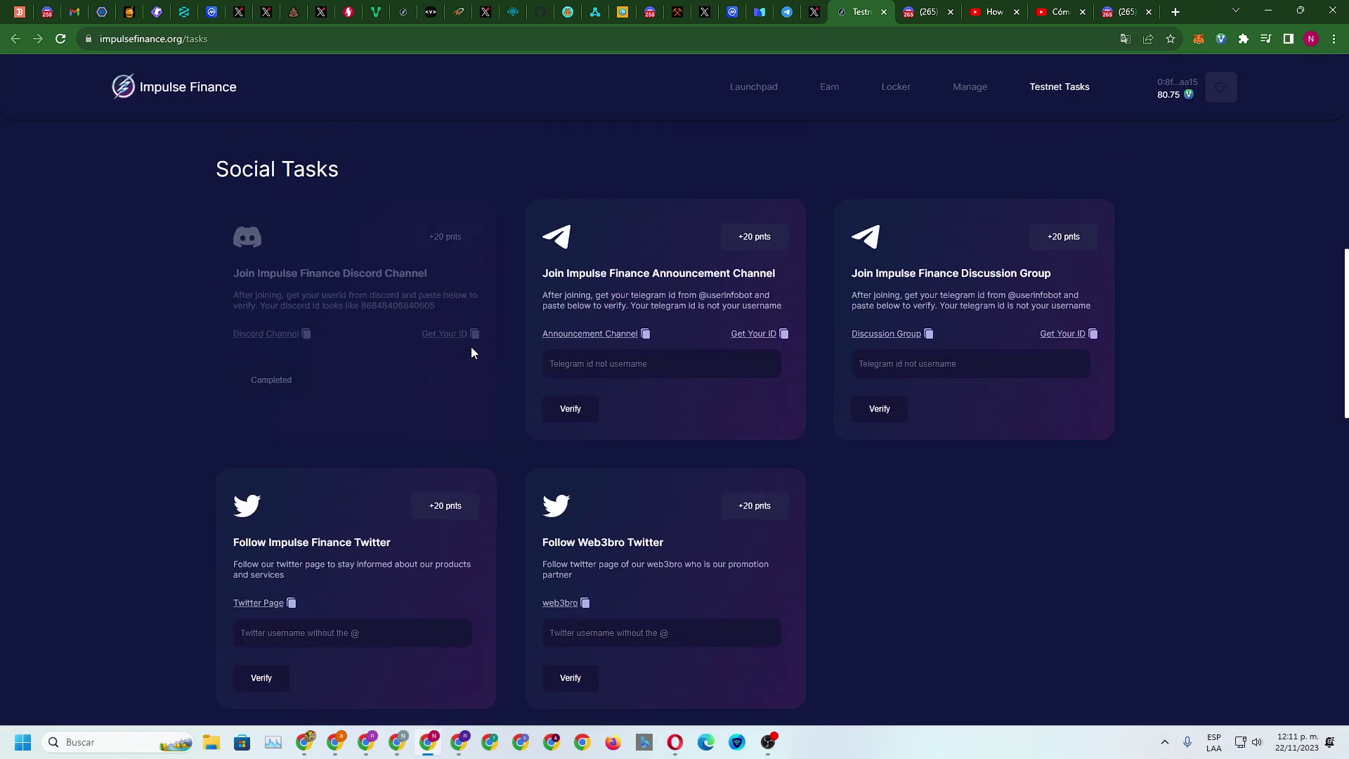
pyautogui.click(593, 333)
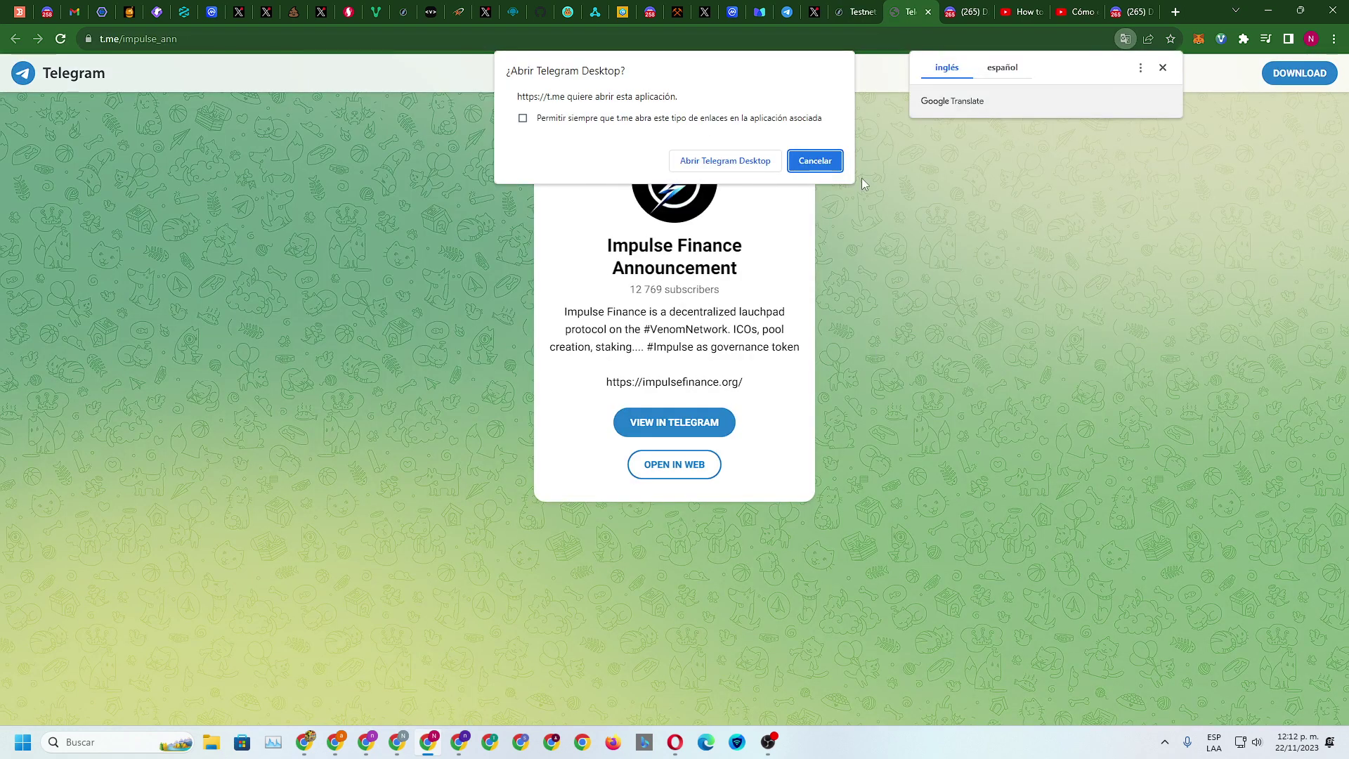
# Open the Announcement channel in Telegram Web and close the leftover Discord and YouTube tabs
pyautogui.click(815, 160)
pyautogui.click(686, 466)
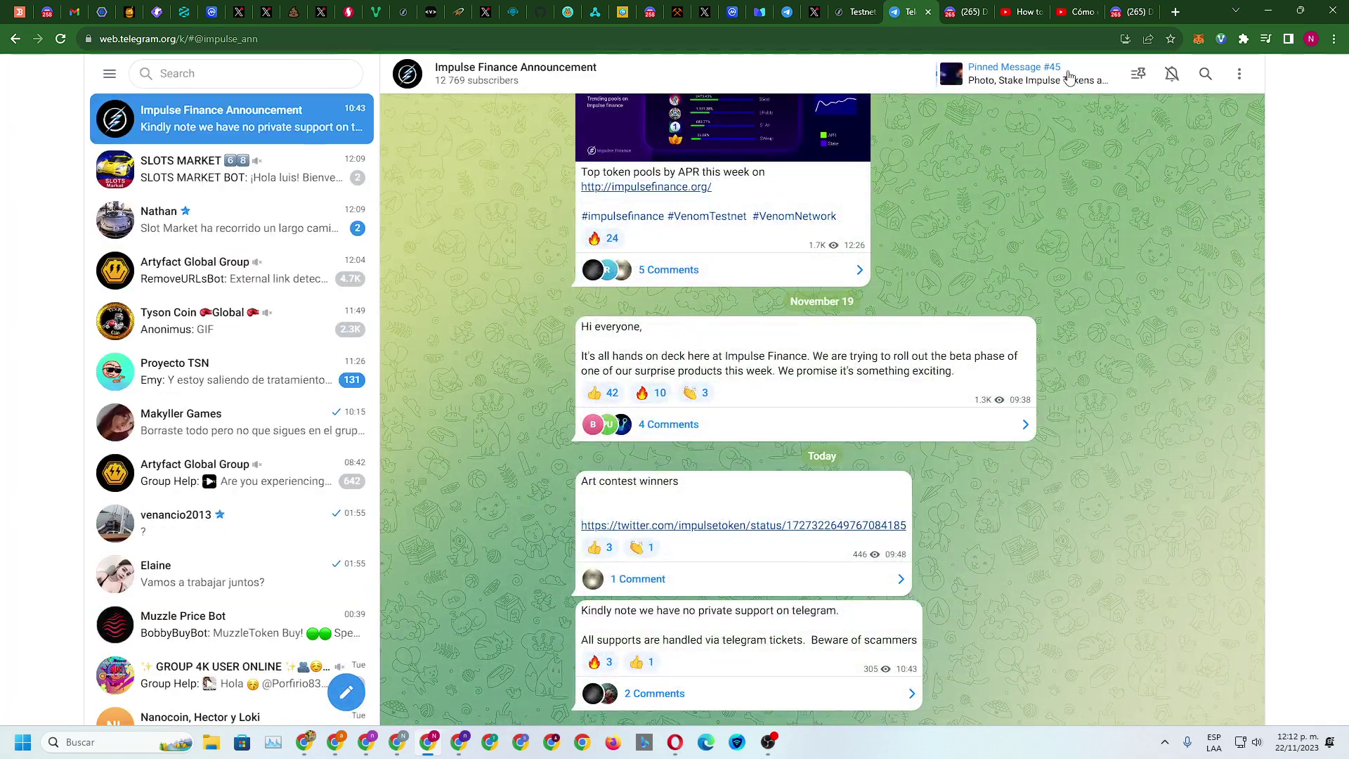
pyautogui.click(969, 12)
pyautogui.click(985, 12)
pyautogui.click(986, 12)
pyautogui.click(985, 12)
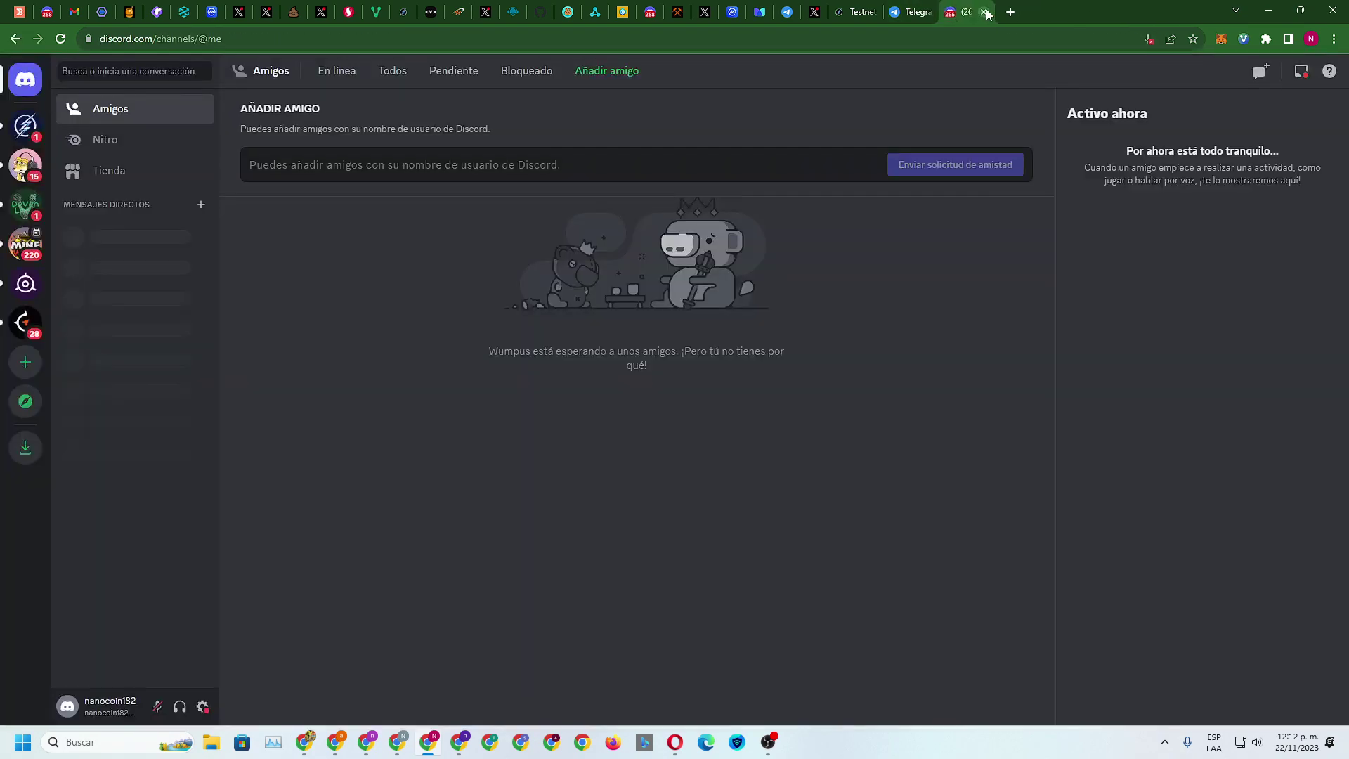
pyautogui.click(986, 12)
pyautogui.click(906, 12)
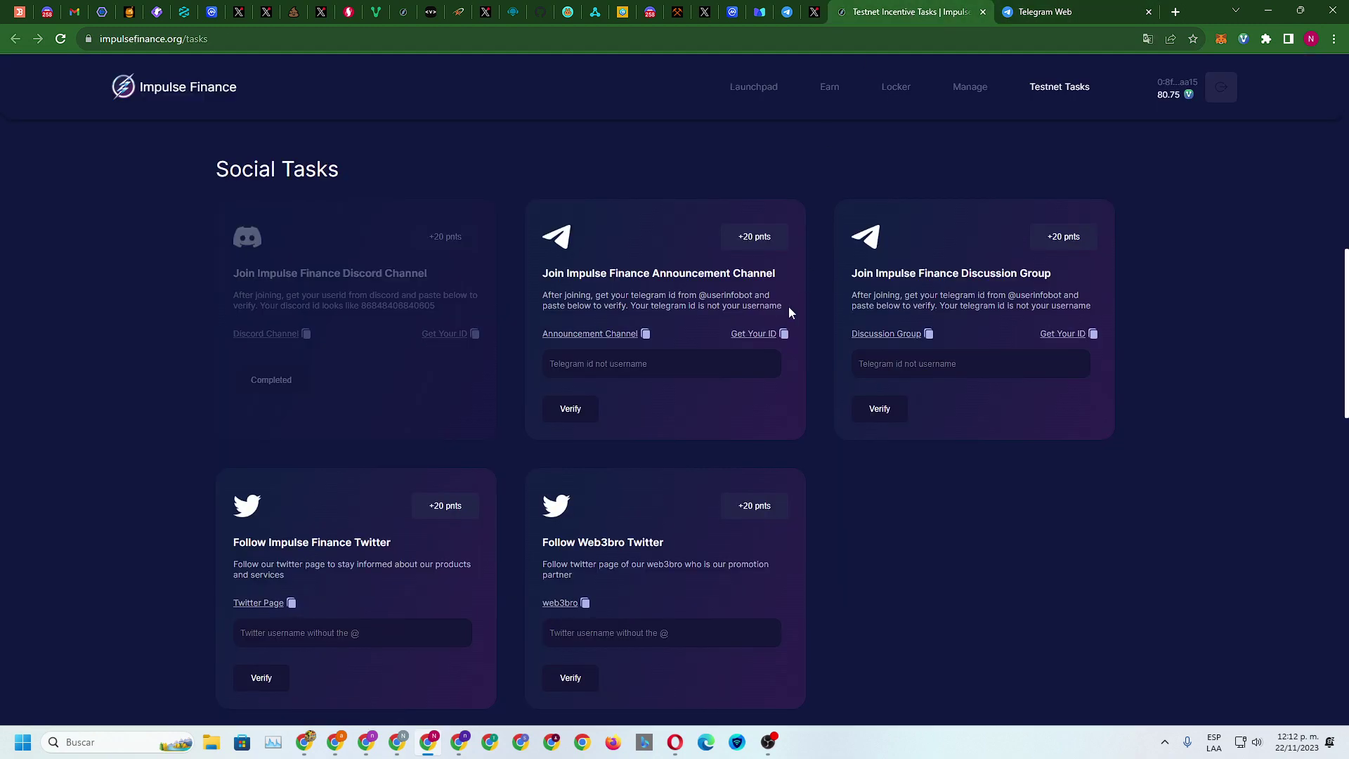
# Start userinfobot in Telegram Web and copy the Telegram ID it replies with
pyautogui.click(752, 334)
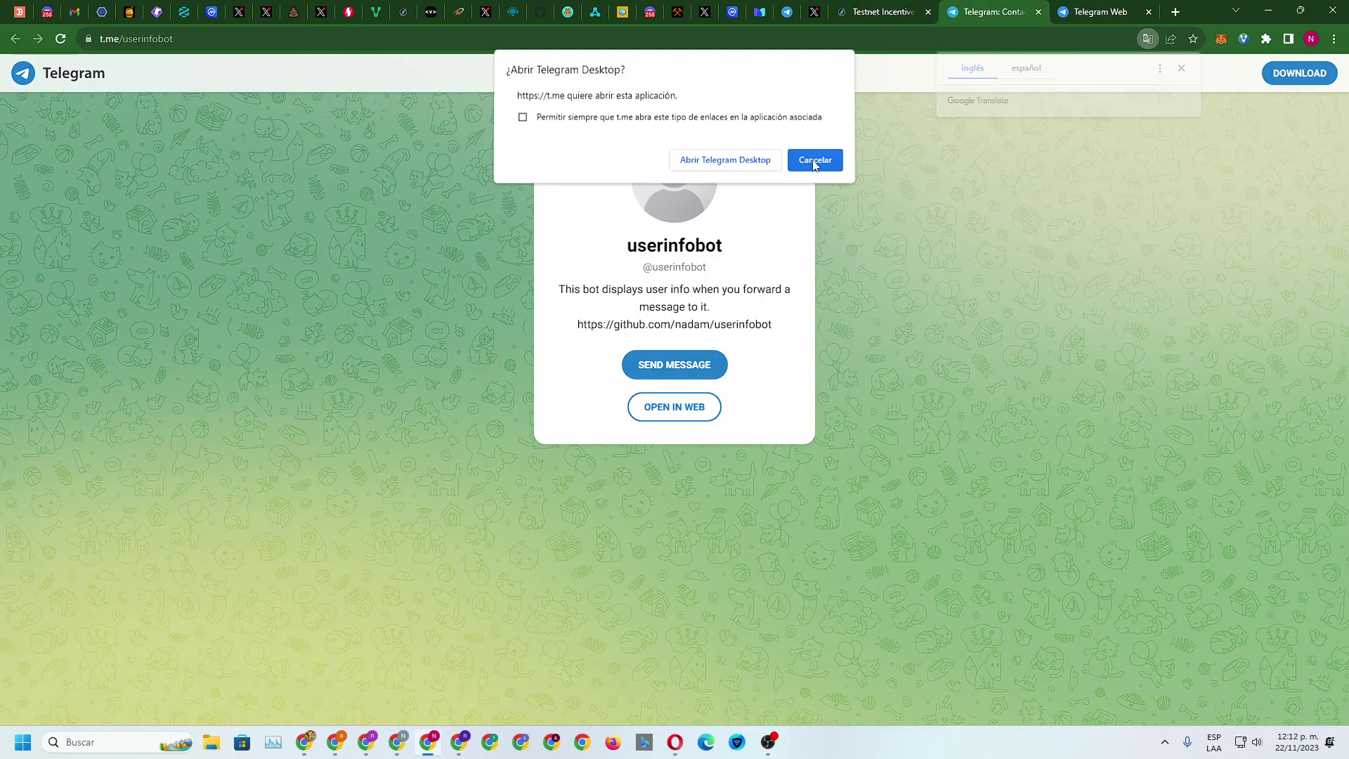
pyautogui.click(814, 160)
pyautogui.click(685, 406)
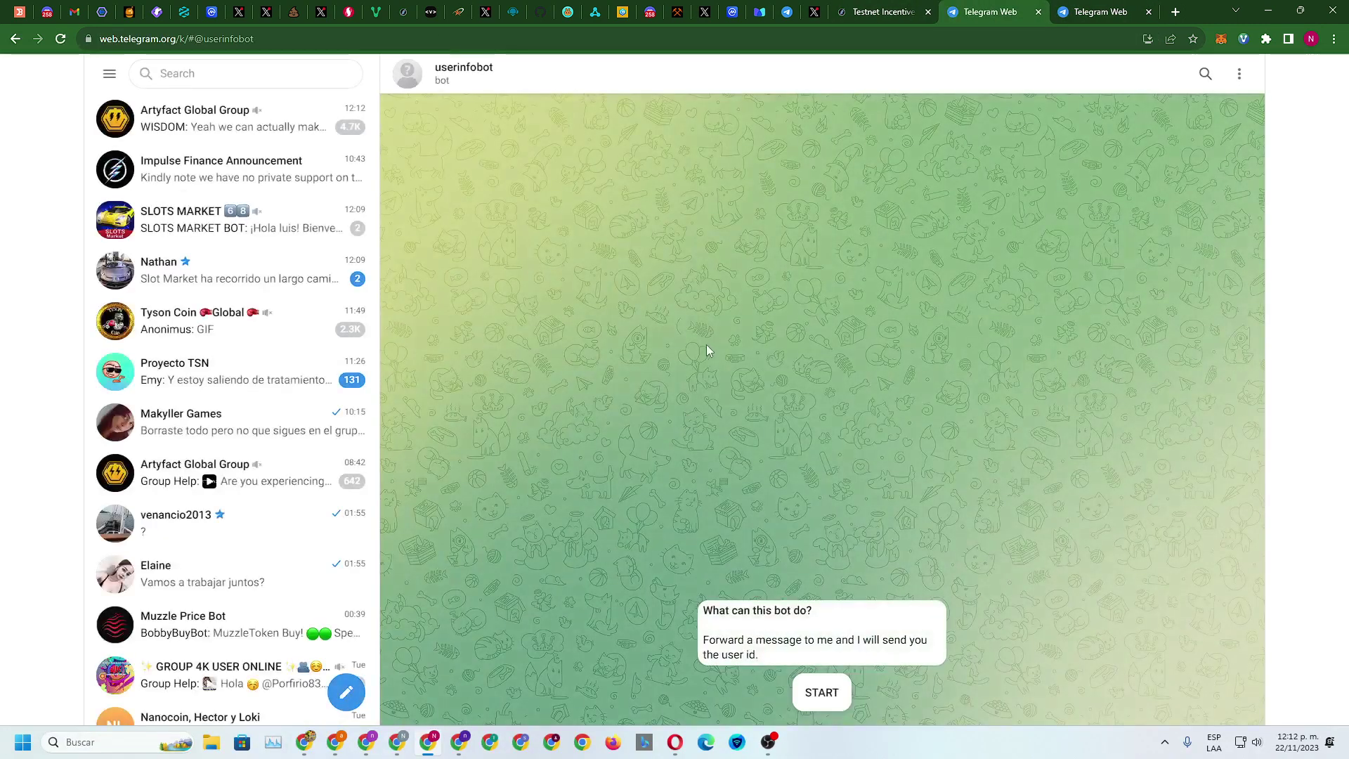
pyautogui.click(822, 693)
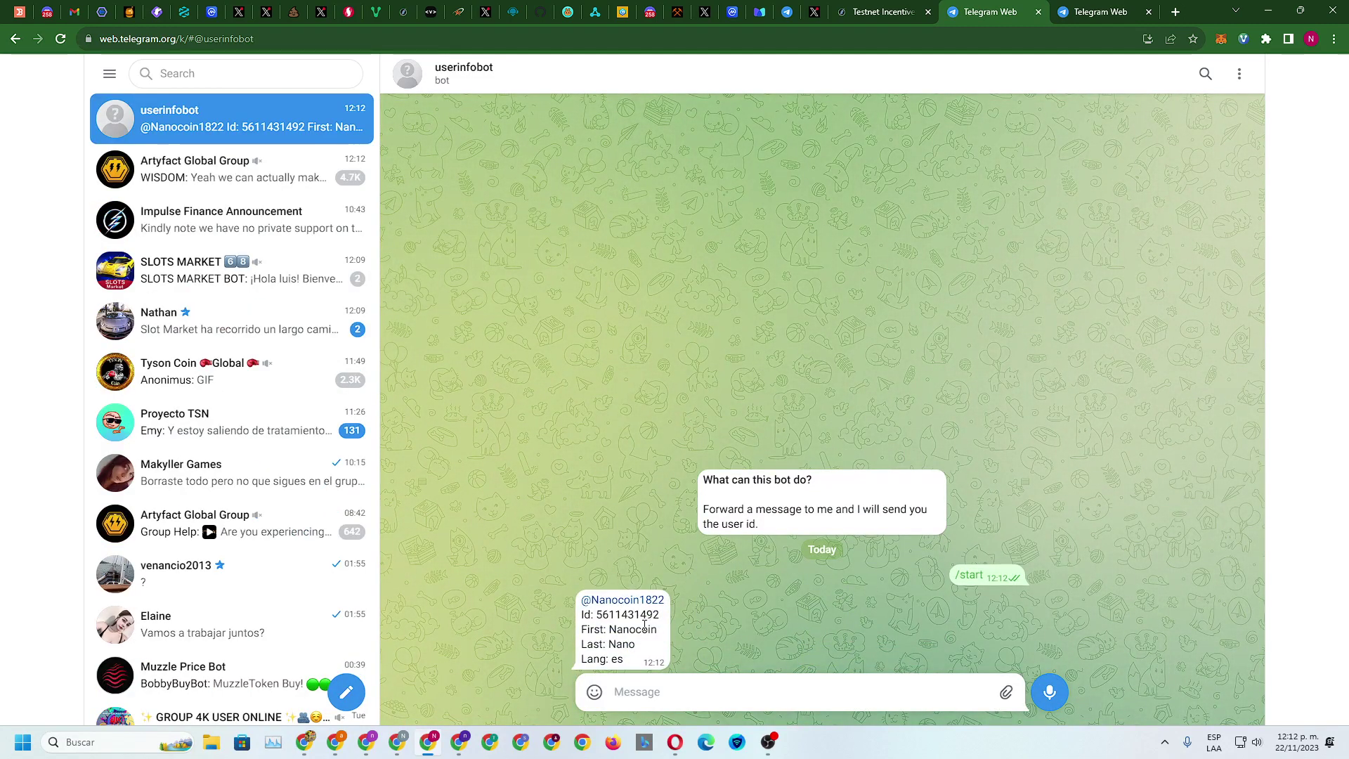
pyautogui.doubleClick(599, 614)
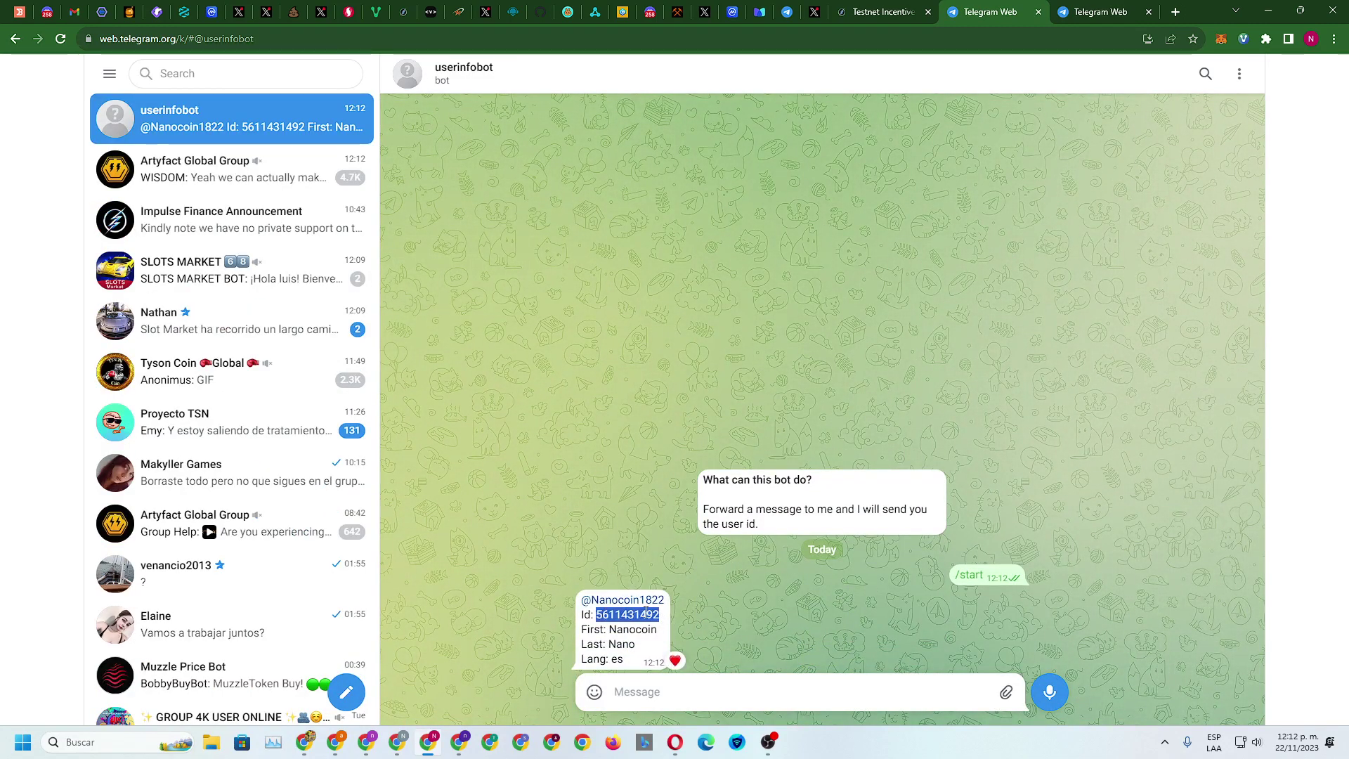
pyautogui.rightClick(675, 618)
pyautogui.click(725, 615)
# Paste the Telegram ID into the Announcement Channel task's Telegram id field and verify it
pyautogui.click(1012, 9)
pyautogui.click(882, 11)
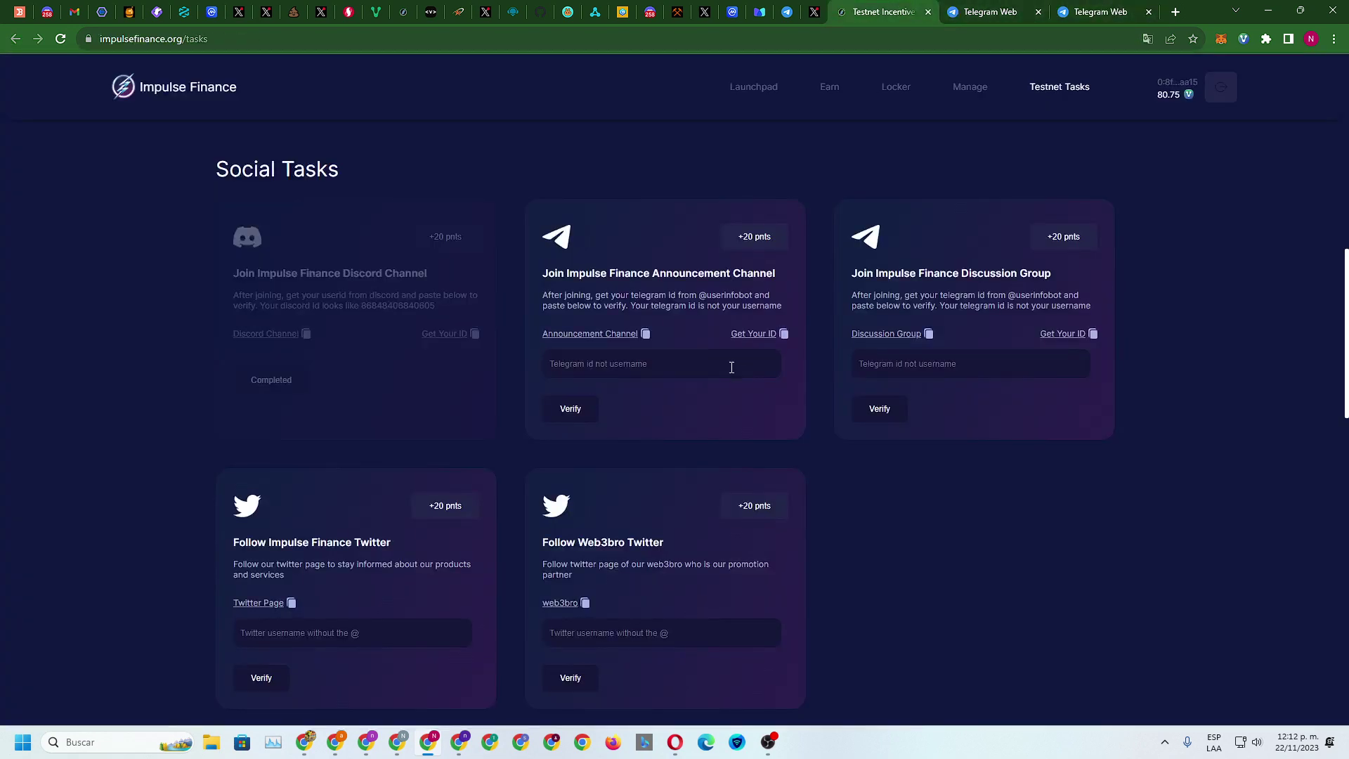
pyautogui.rightClick(630, 365)
pyautogui.click(704, 471)
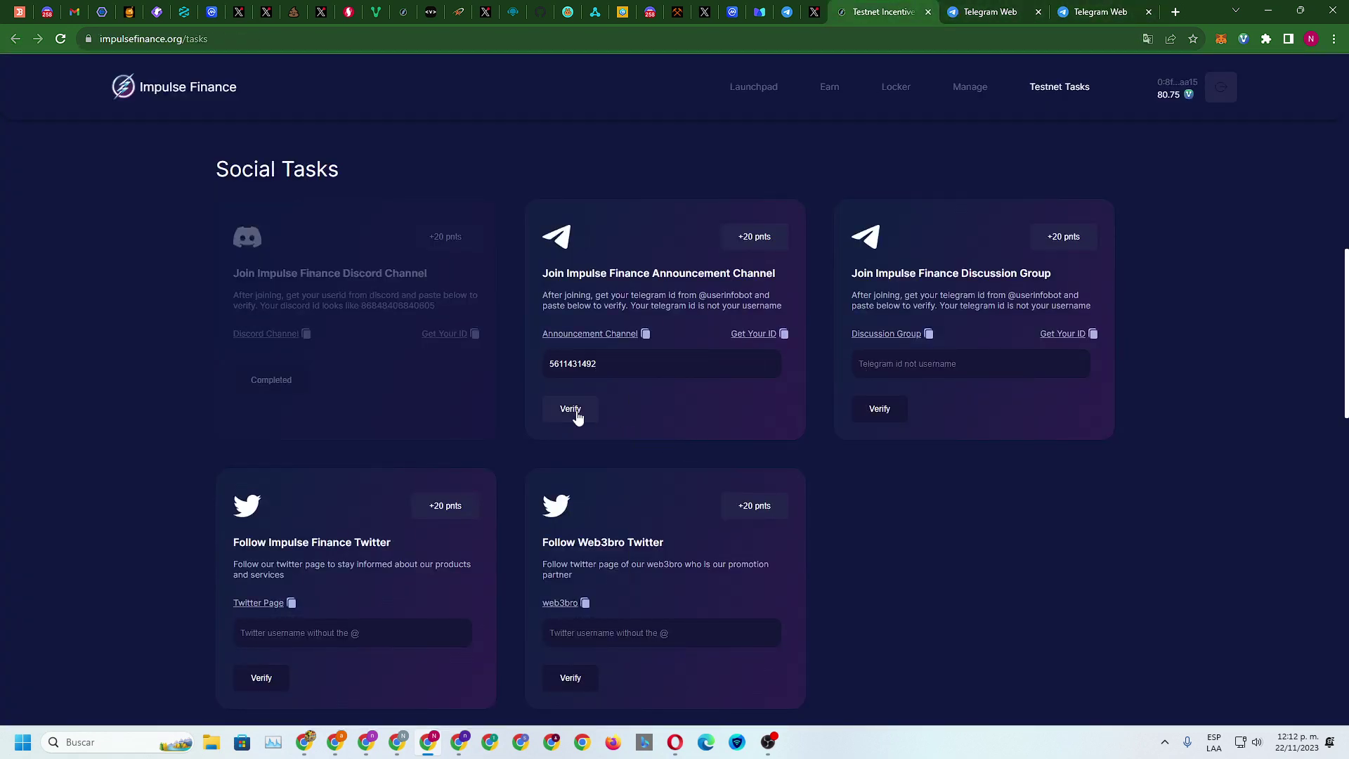
pyautogui.click(578, 408)
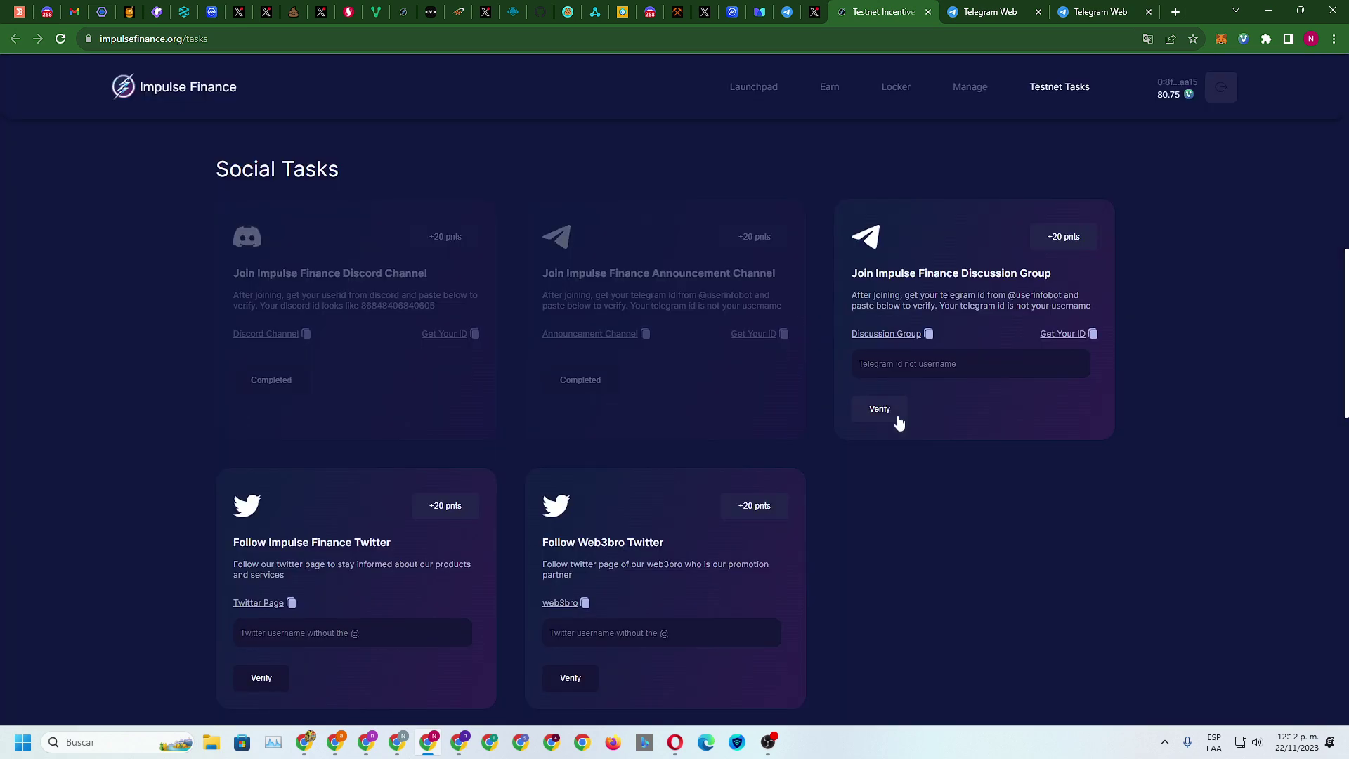
# Open the Impulse Finance Discussion group in Telegram Web instead of the desktop app
pyautogui.click(887, 335)
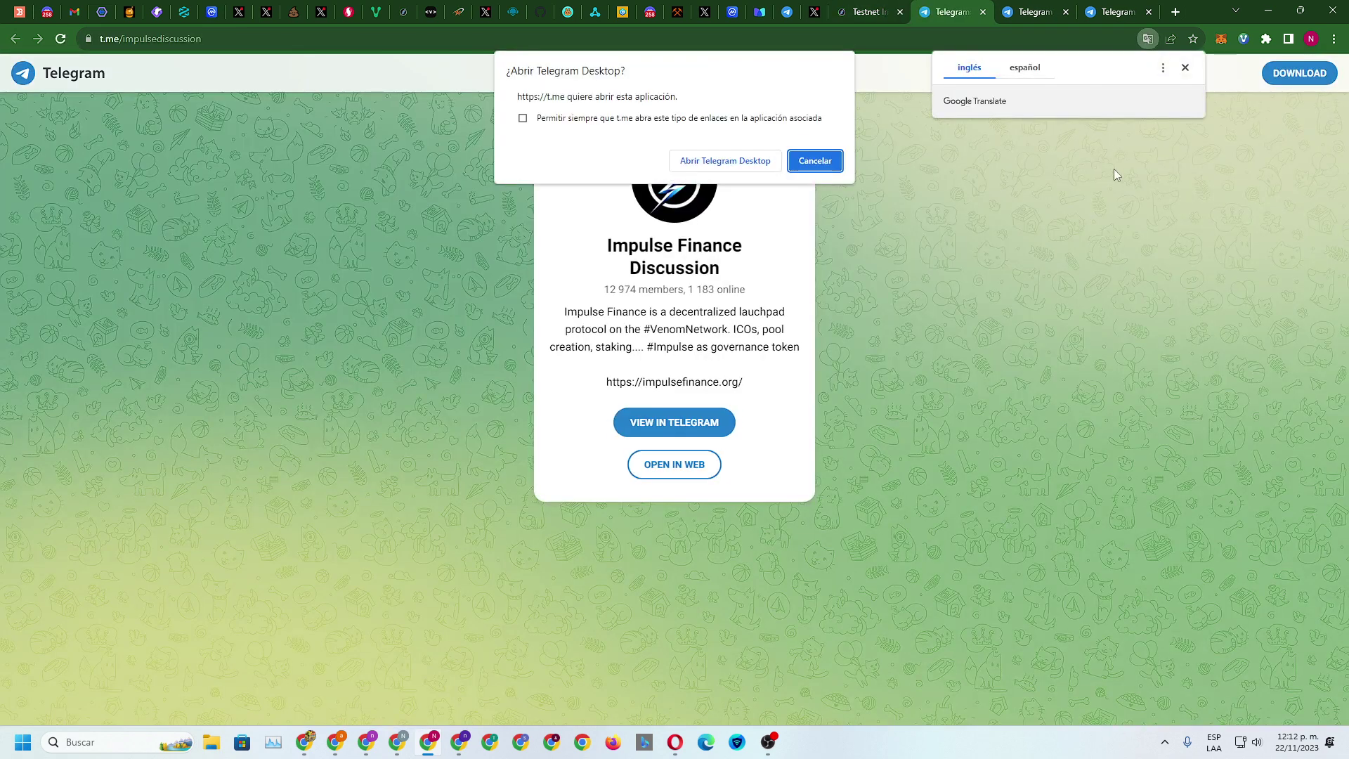
pyautogui.click(826, 166)
pyautogui.click(675, 465)
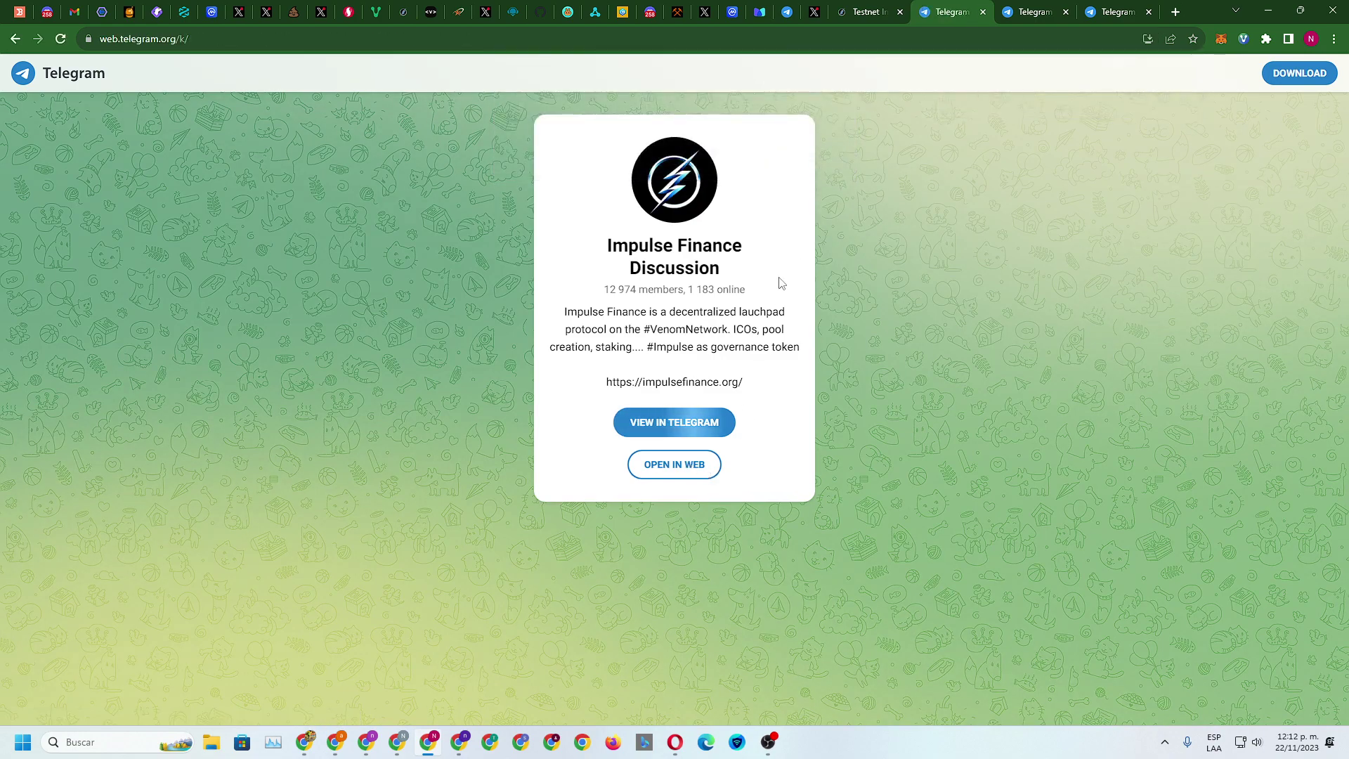
# Close the userinfobot and Announcement tabs, paste the Telegram id, and verify the Discussion Group task
pyautogui.click(1067, 10)
pyautogui.click(1066, 11)
pyautogui.click(1066, 11)
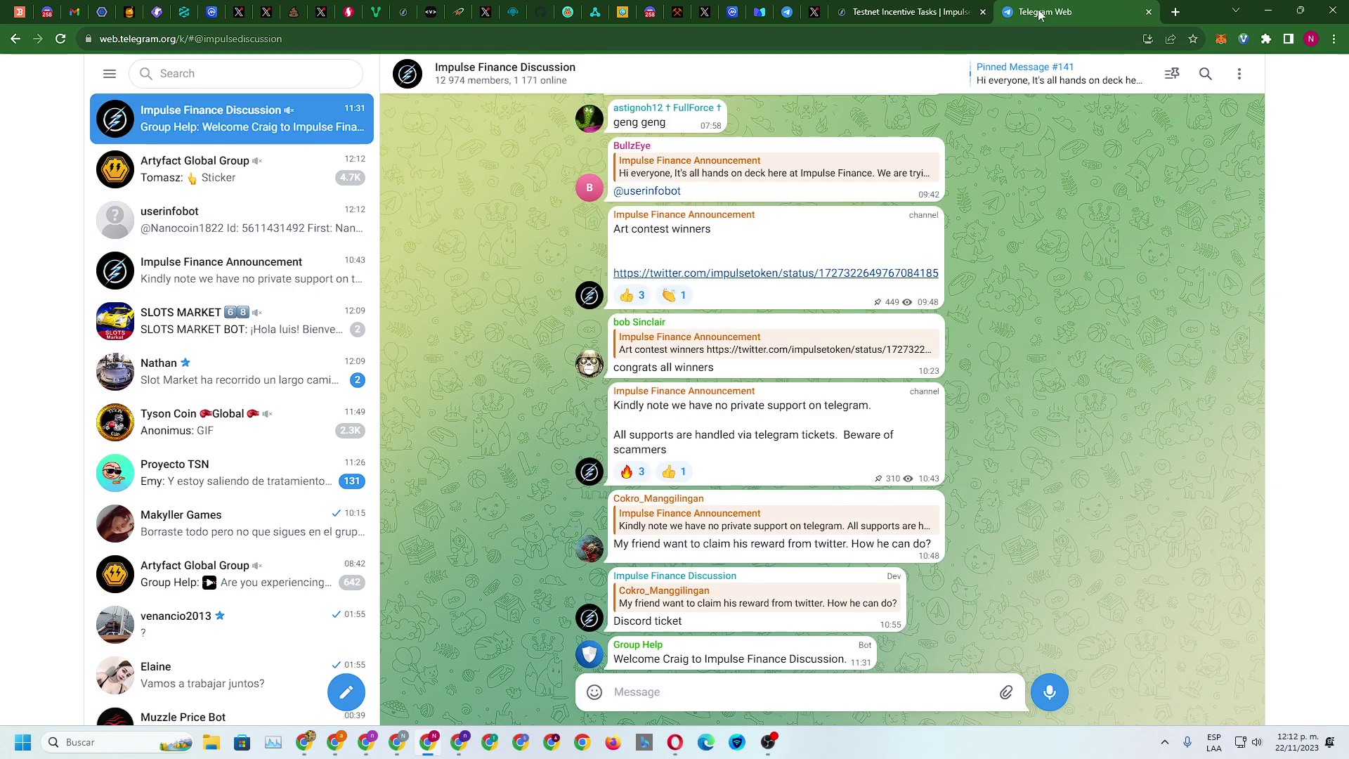
pyautogui.click(922, 20)
pyautogui.rightClick(896, 360)
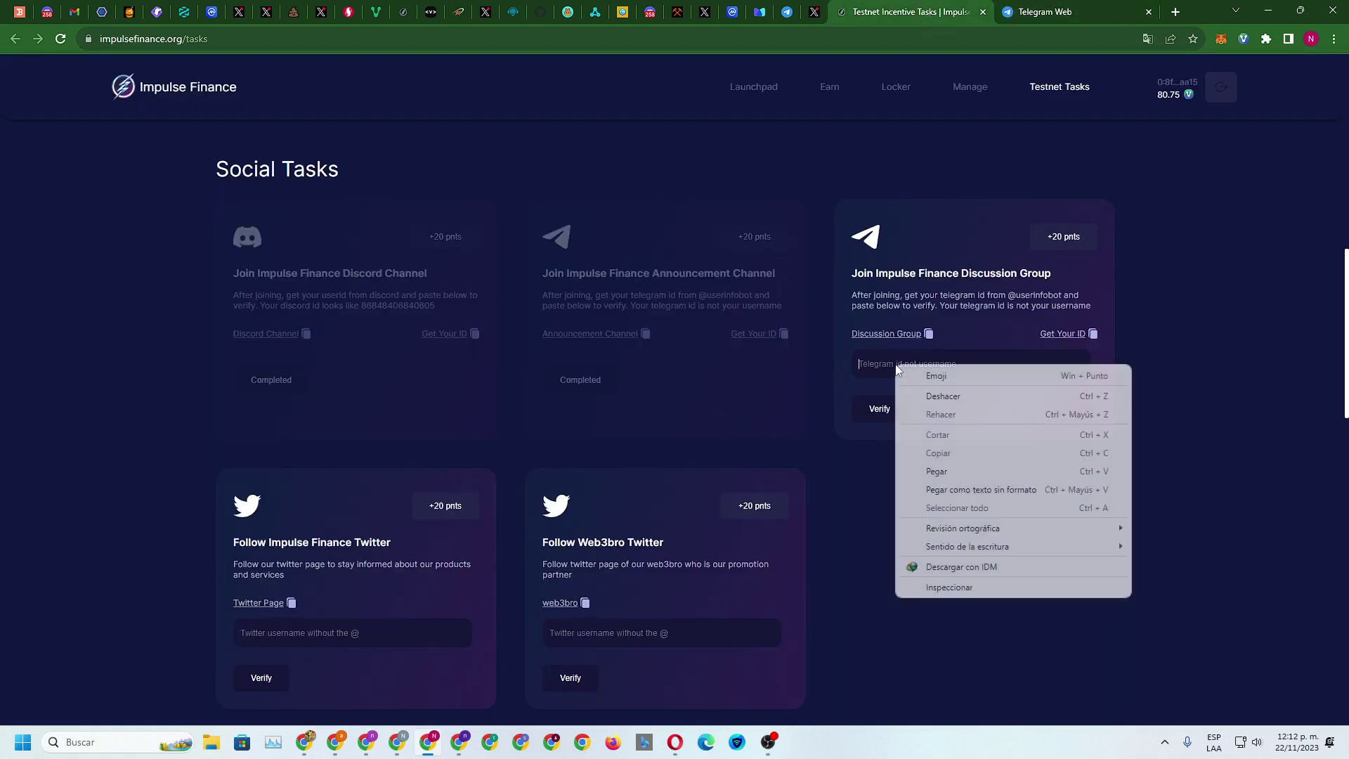
pyautogui.click(941, 473)
pyautogui.click(871, 409)
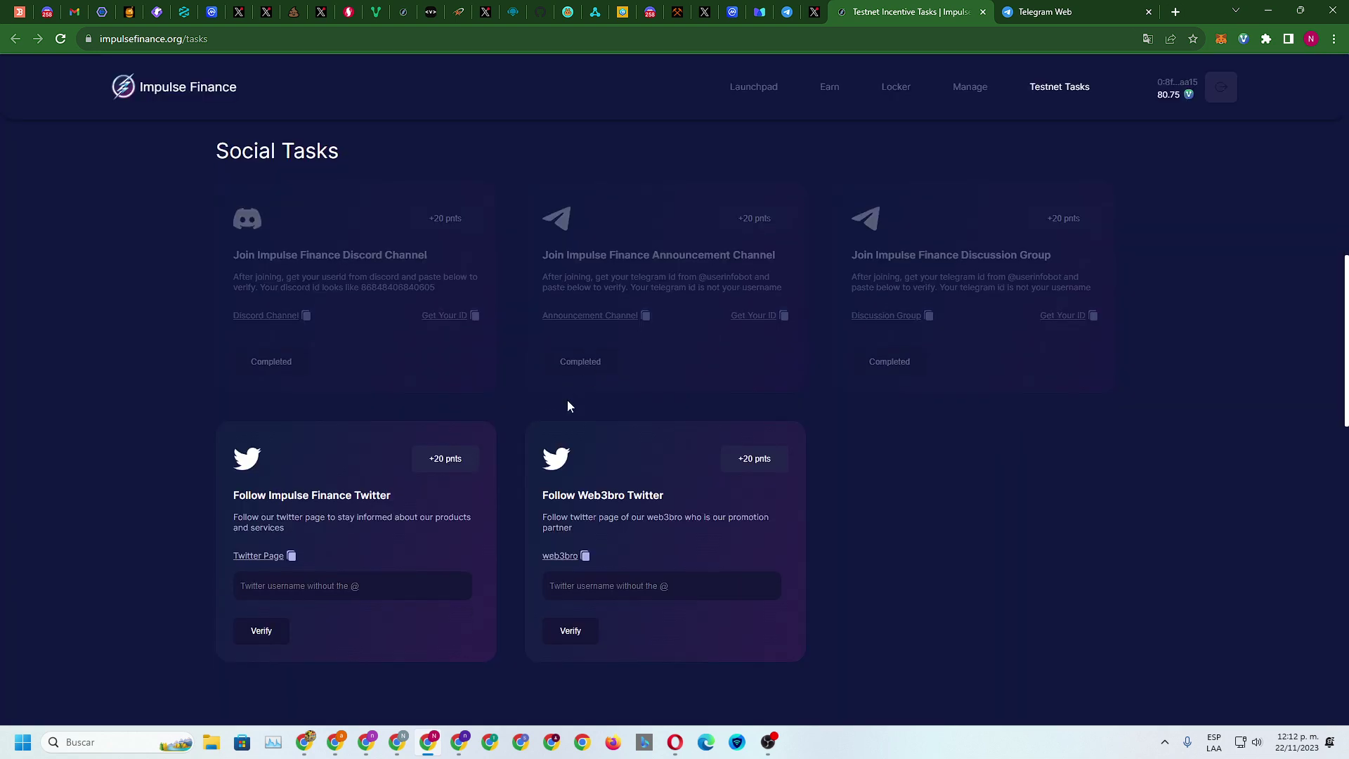
pyautogui.scroll(-3, 568, 404)
# Confirm the Impulse Finance Twitter profile shows Siguiendo and check the logged-in account's handle
pyautogui.click(254, 365)
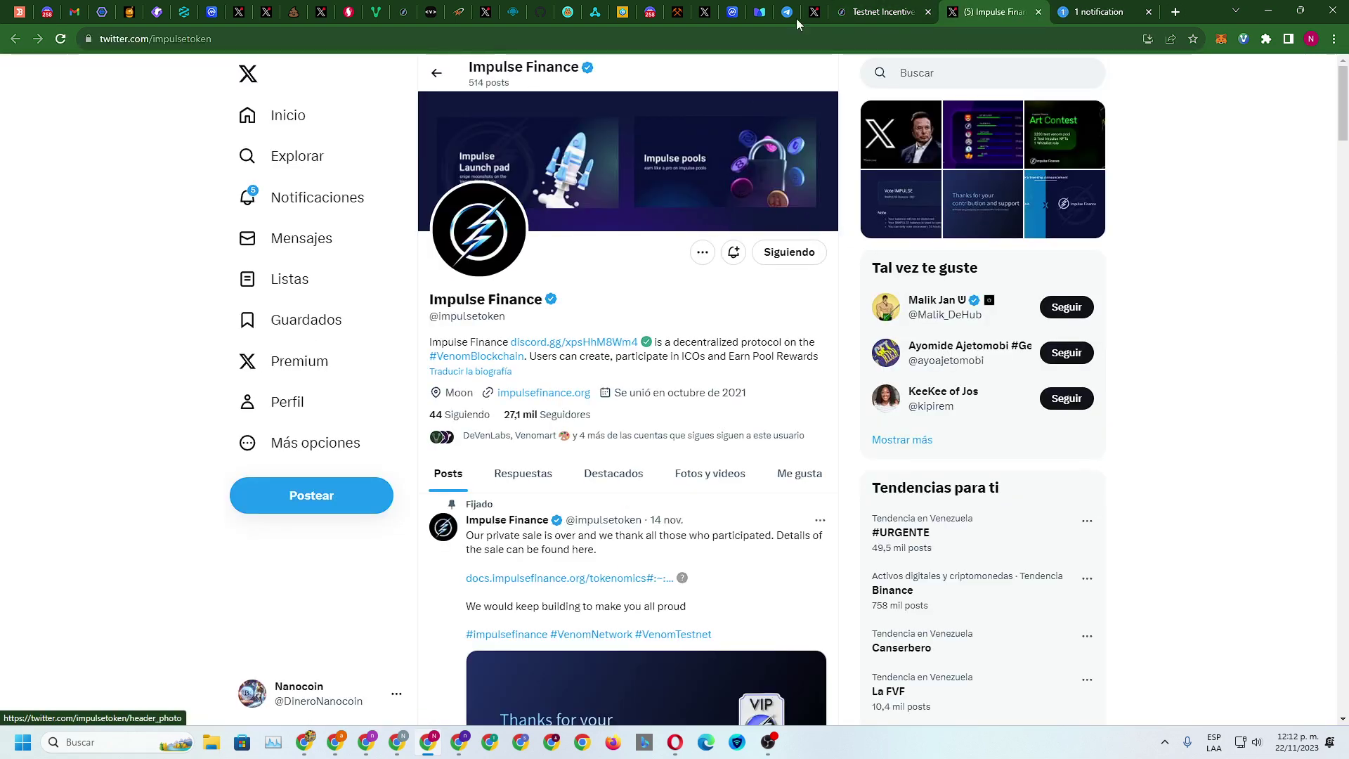
pyautogui.hotkey('ctrl', 'shift', 'Tab')
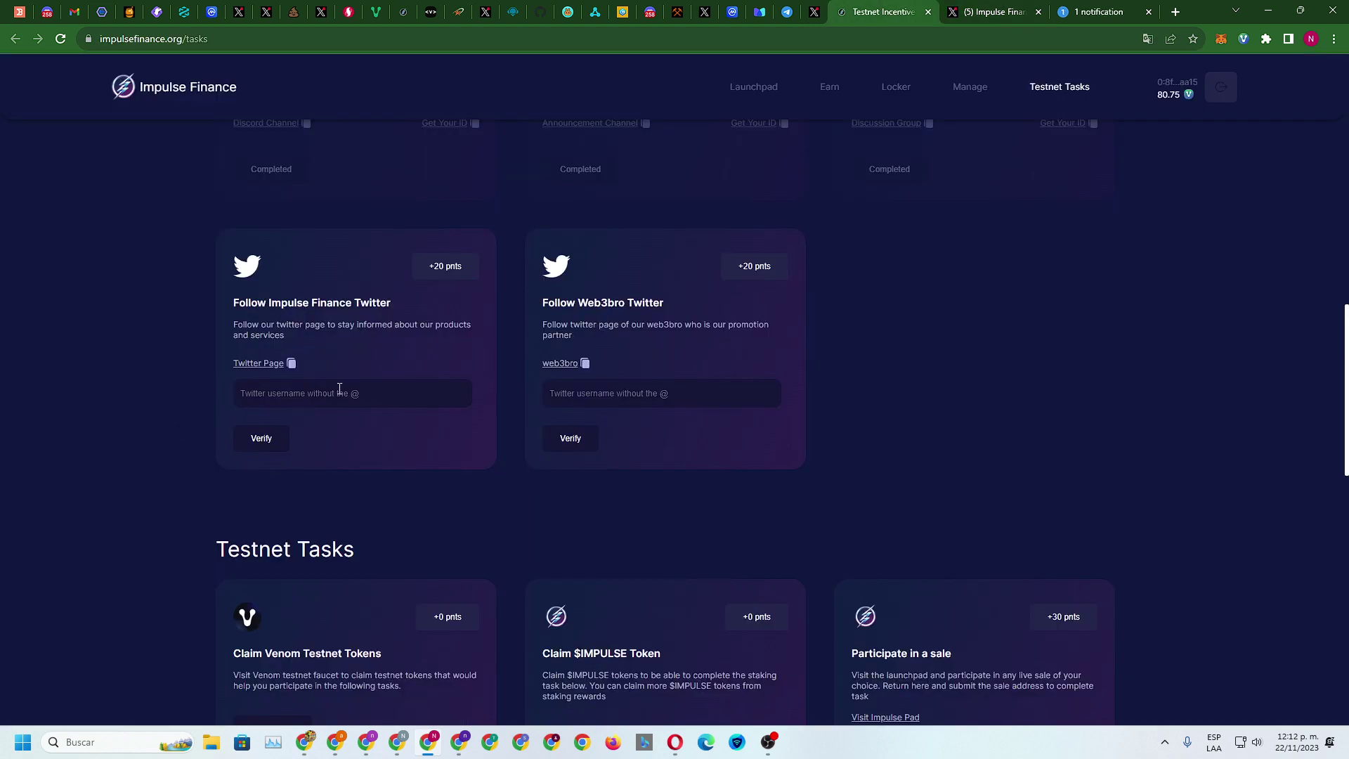
pyautogui.hotkey('ctrl', 'Tab')
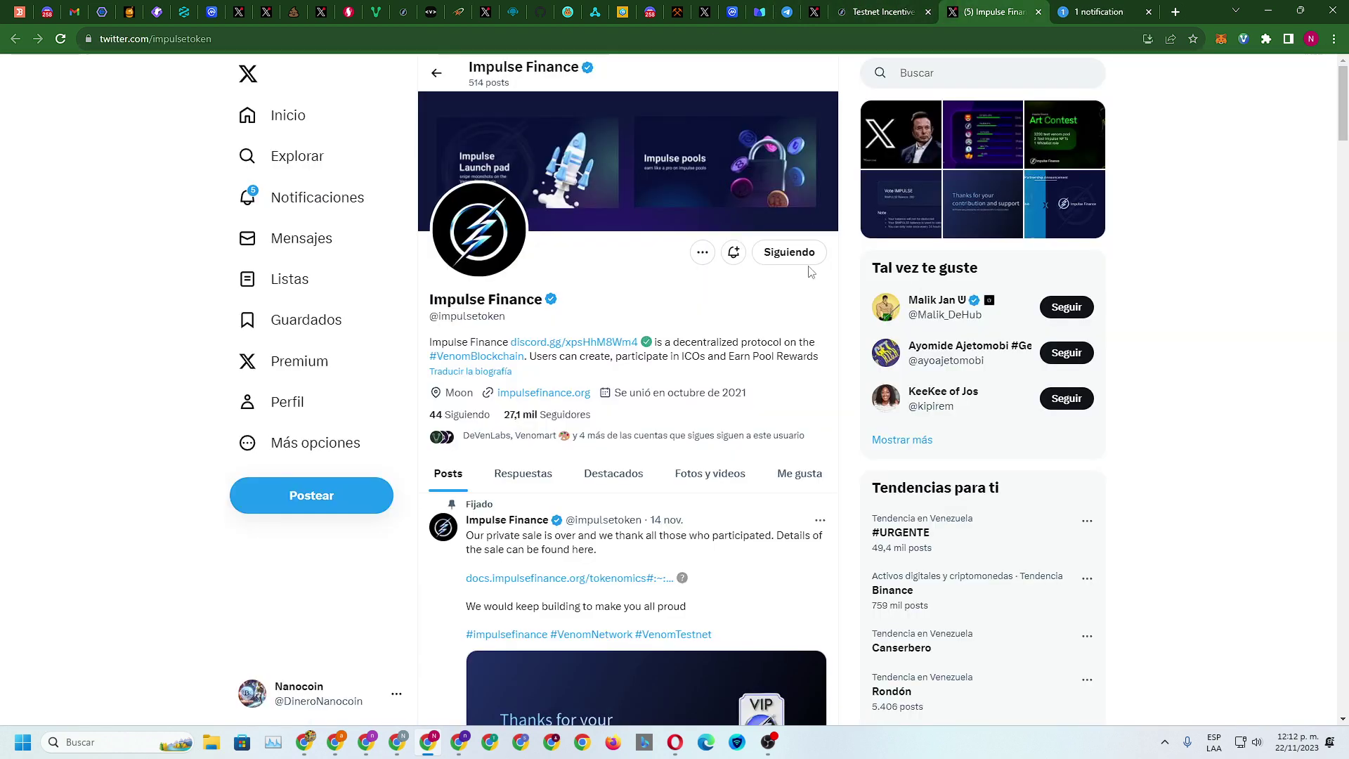
pyautogui.moveTo(871, 5)
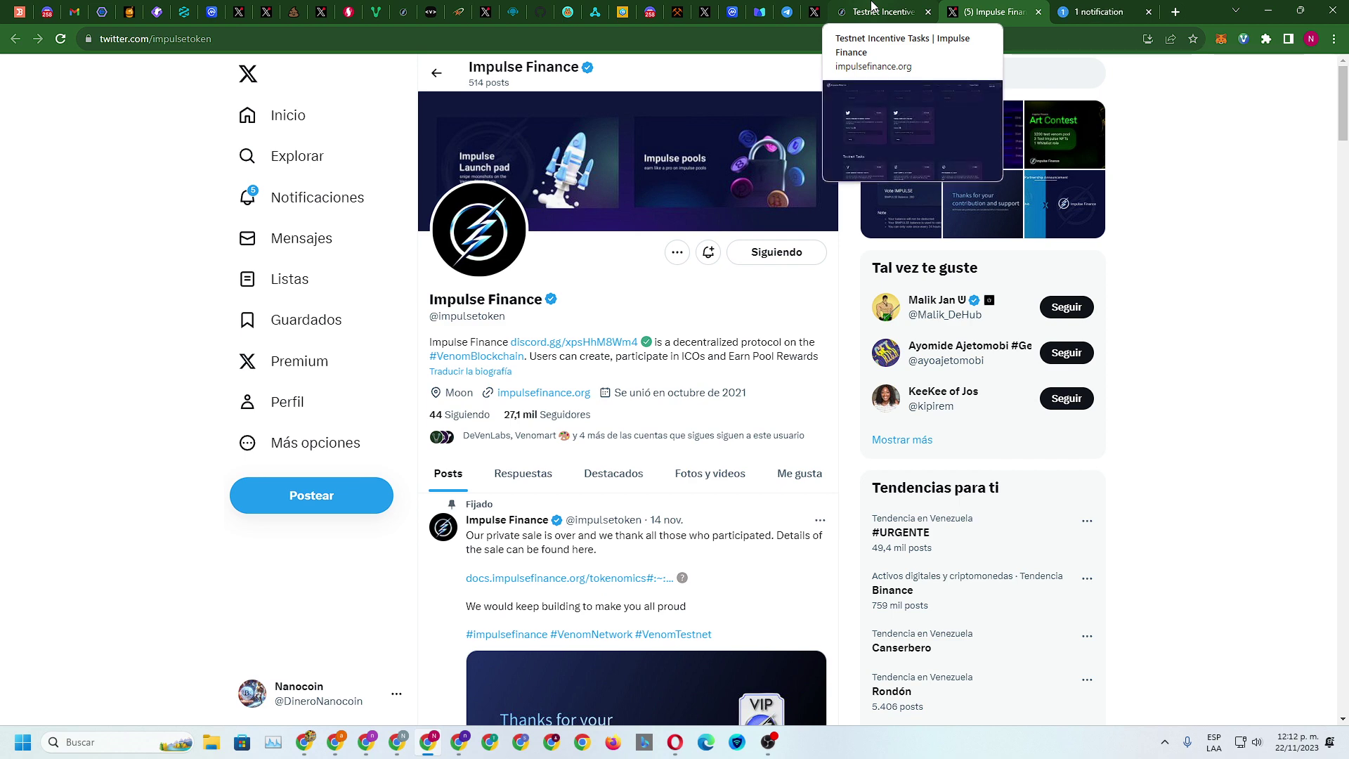
pyautogui.click(871, 6)
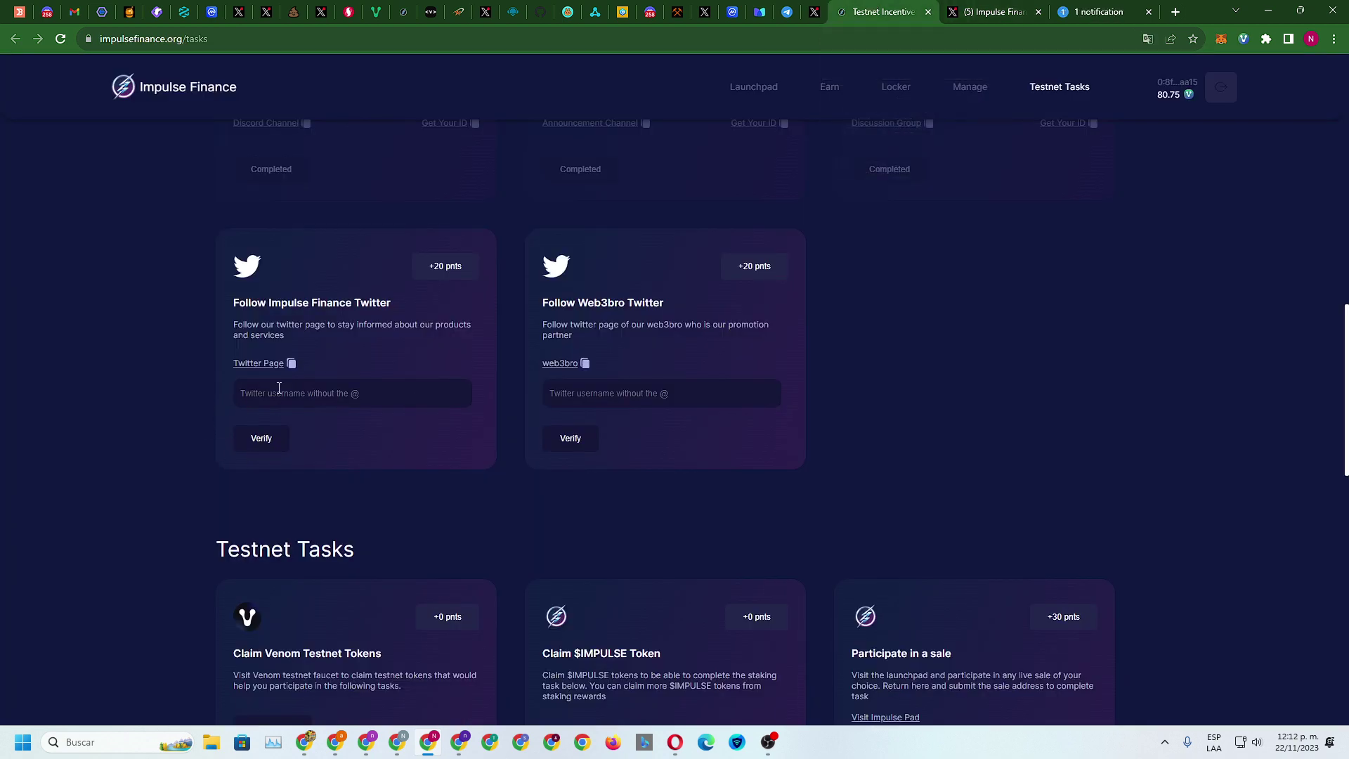
pyautogui.hotkey('ctrl', 'Tab')
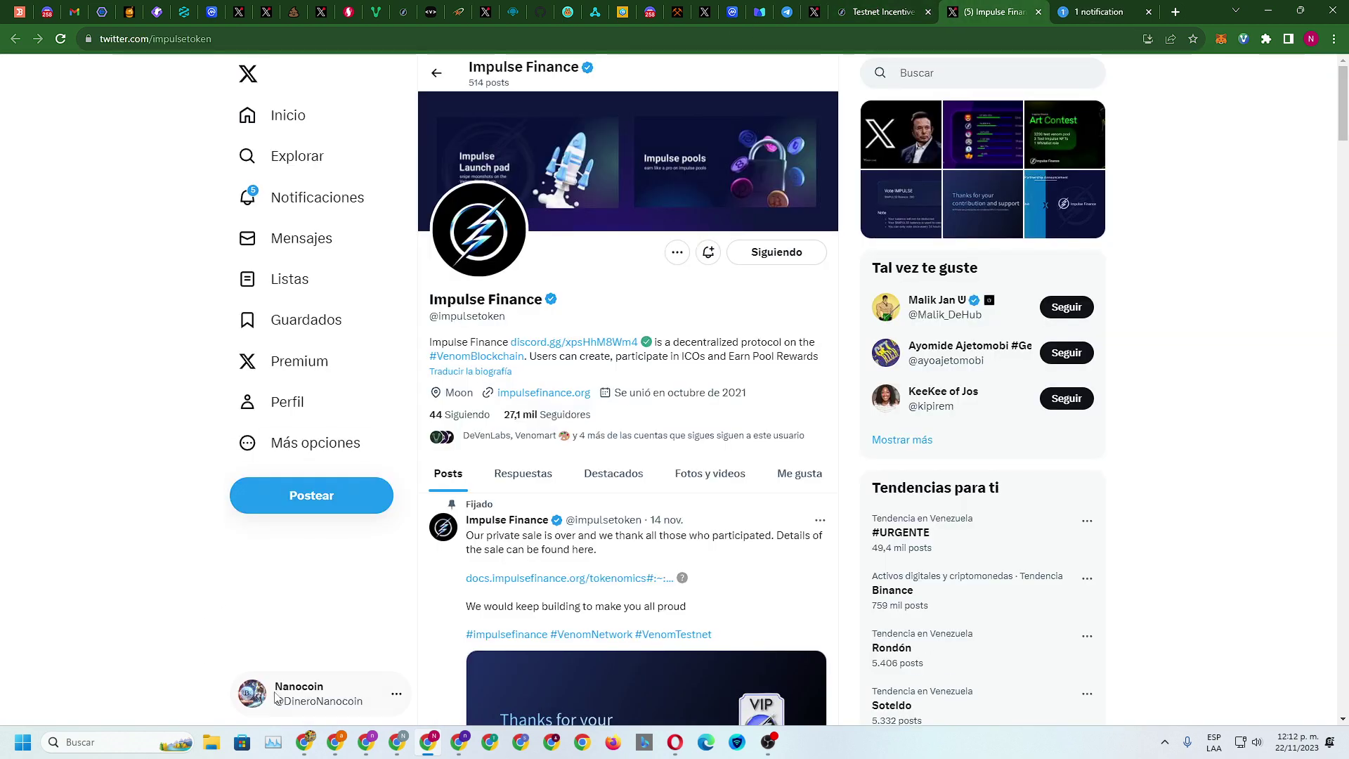
pyautogui.click(368, 702)
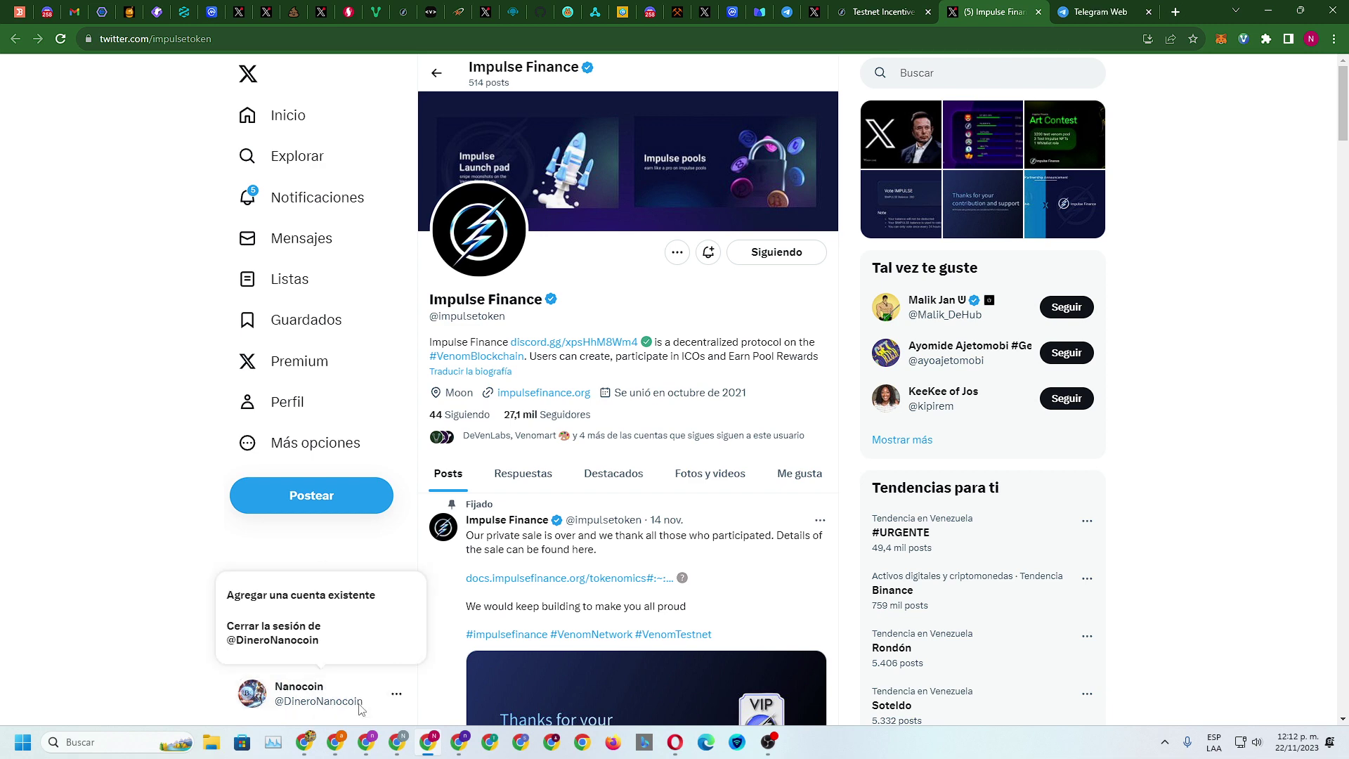
pyautogui.click(254, 703)
# Enter the Twitter username on the tasks page and verify the Follow Impulse Finance Twitter task
pyautogui.click(837, 9)
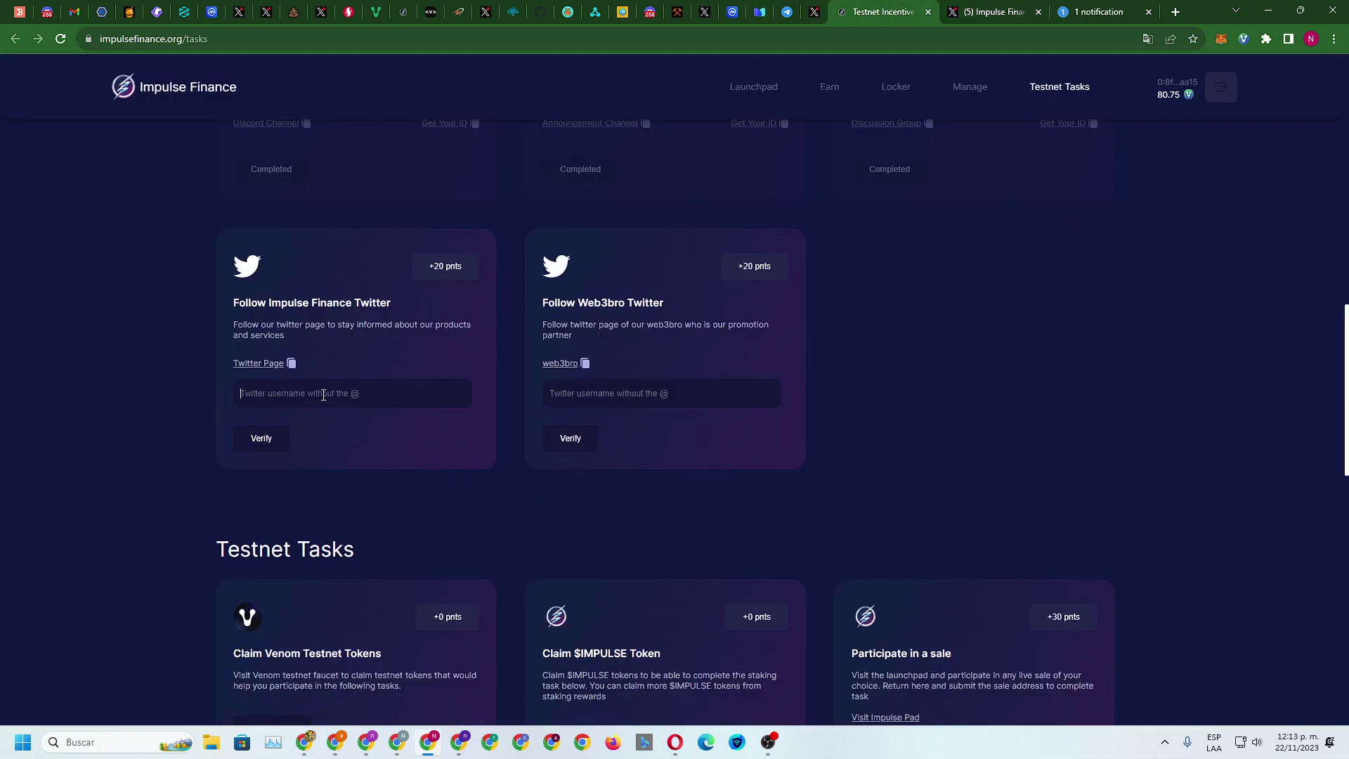
pyautogui.write('@DineroNanocoin')
pyautogui.click(261, 436)
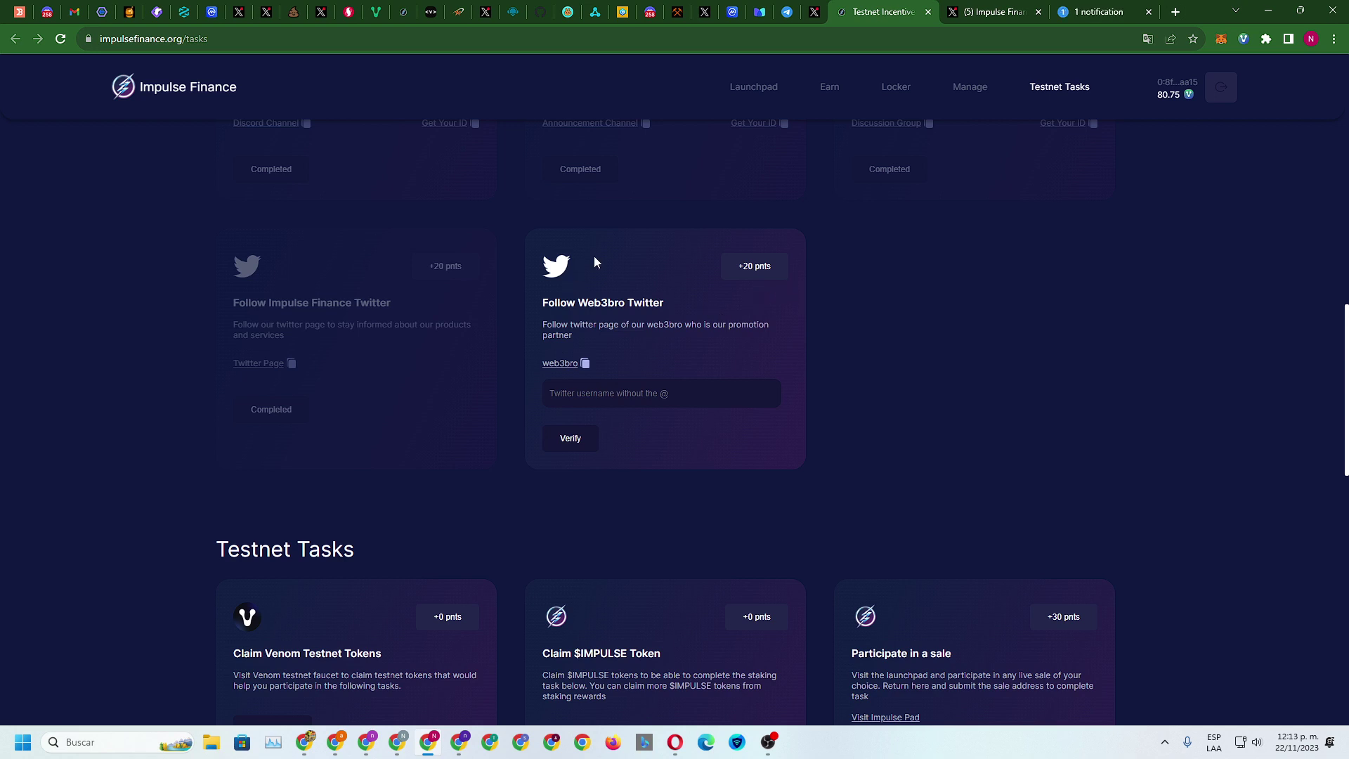
# Follow Web3 Bro on Twitter and submit the Follow Web3bro task with the account username
pyautogui.click(560, 364)
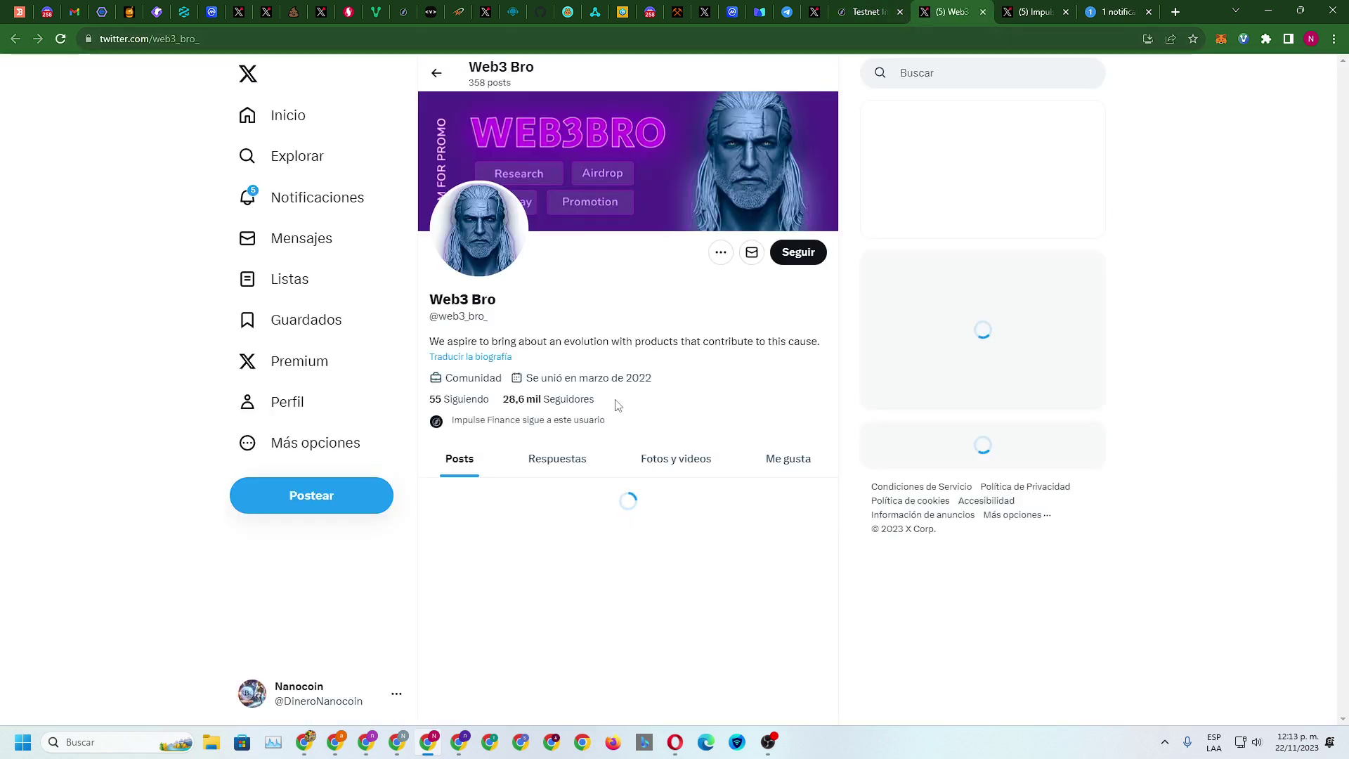
pyautogui.click(794, 251)
pyautogui.click(866, 11)
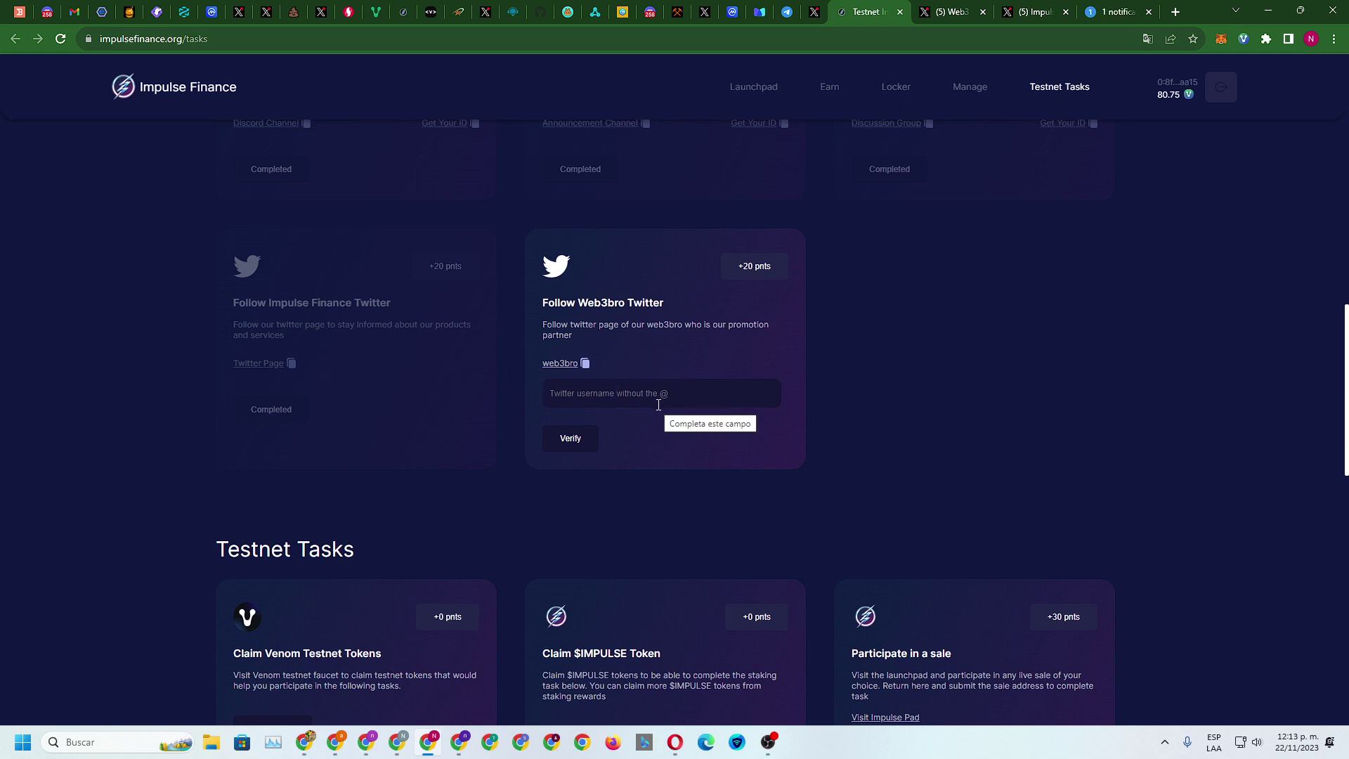
pyautogui.write('@DineroNanocoin')
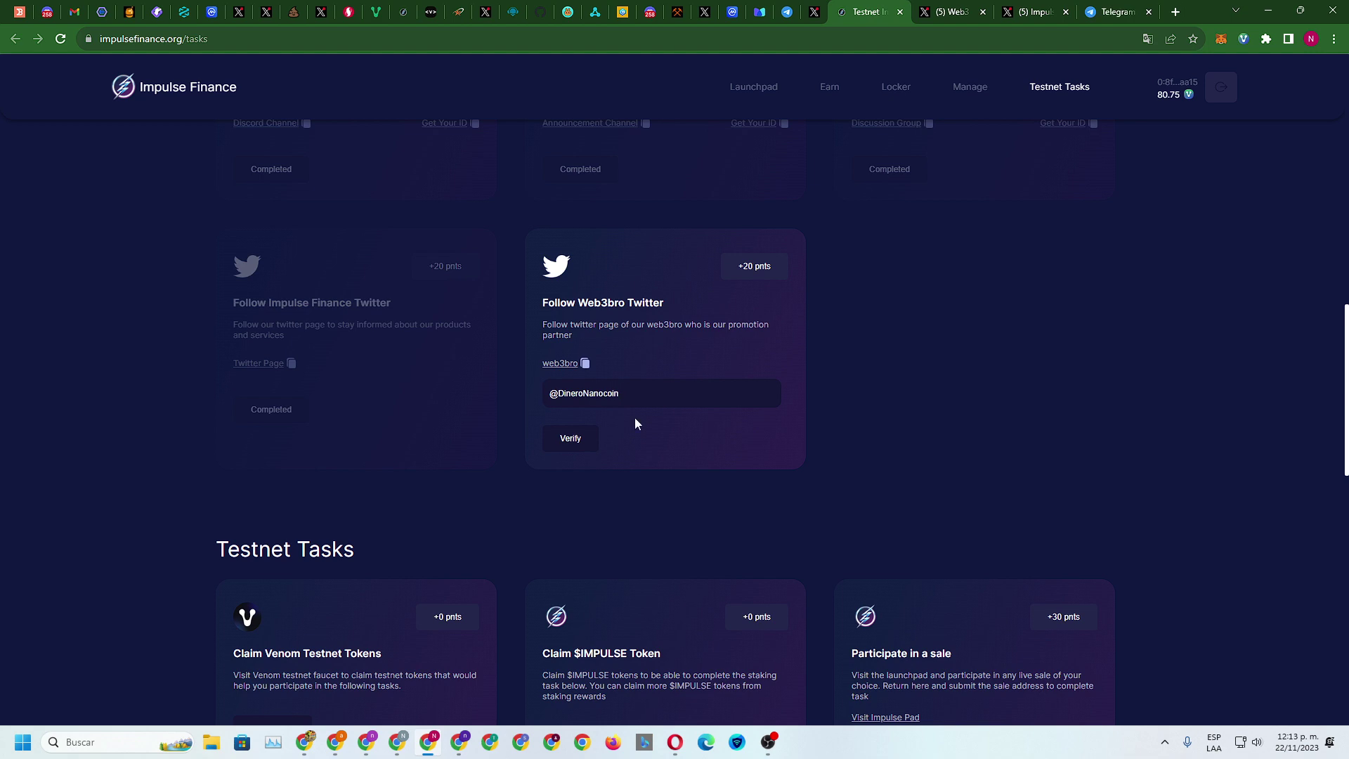
pyautogui.click(584, 438)
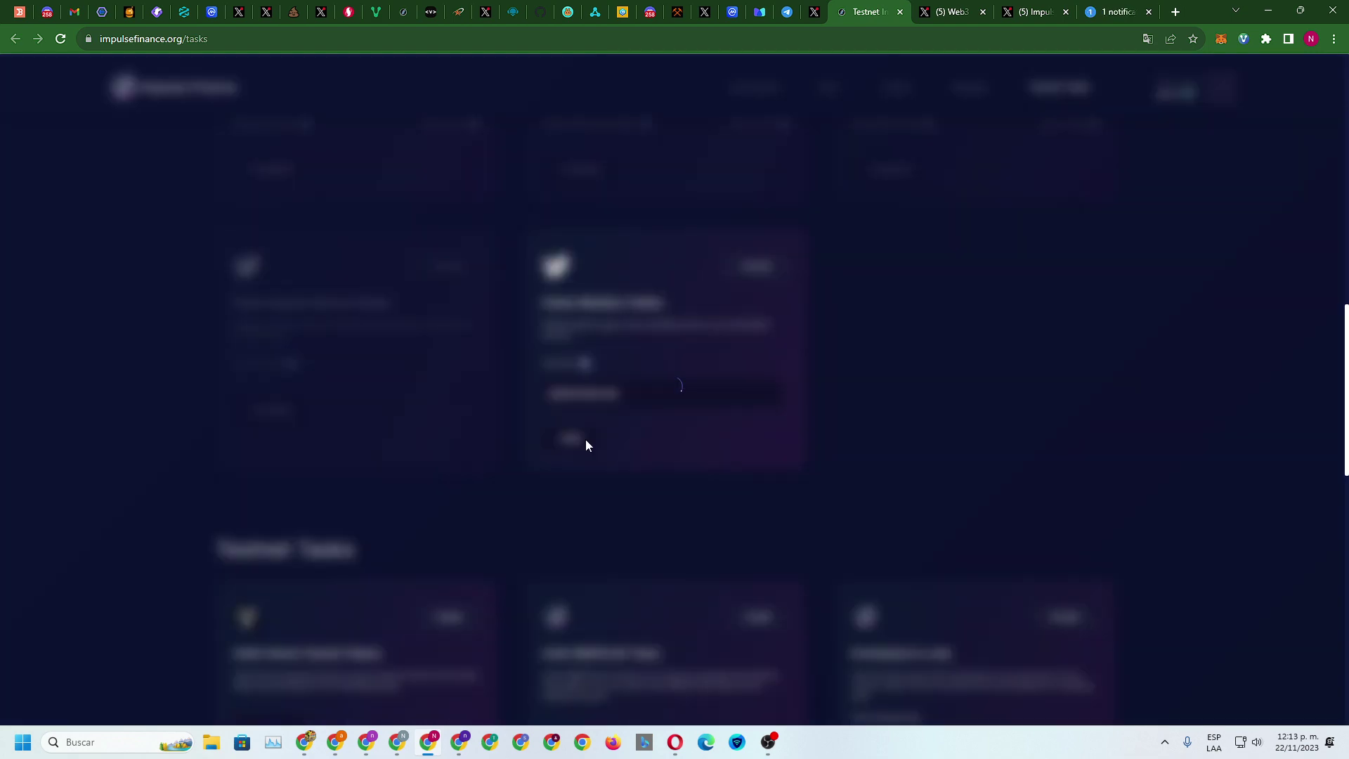
# Close the Web3 Bro, Impulse Finance profile and Telegram tabs
pyautogui.click(983, 13)
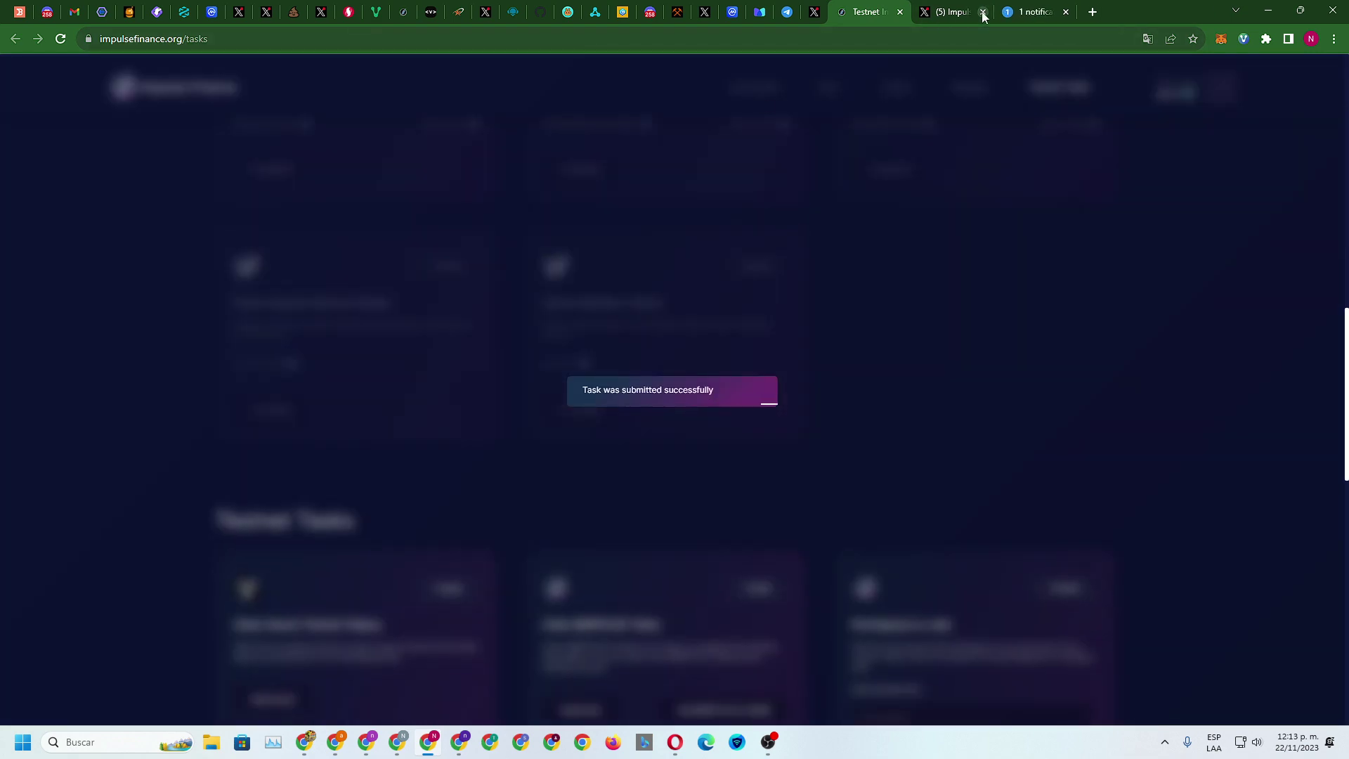
pyautogui.click(983, 12)
pyautogui.click(983, 13)
pyautogui.scroll(14, 951, 257)
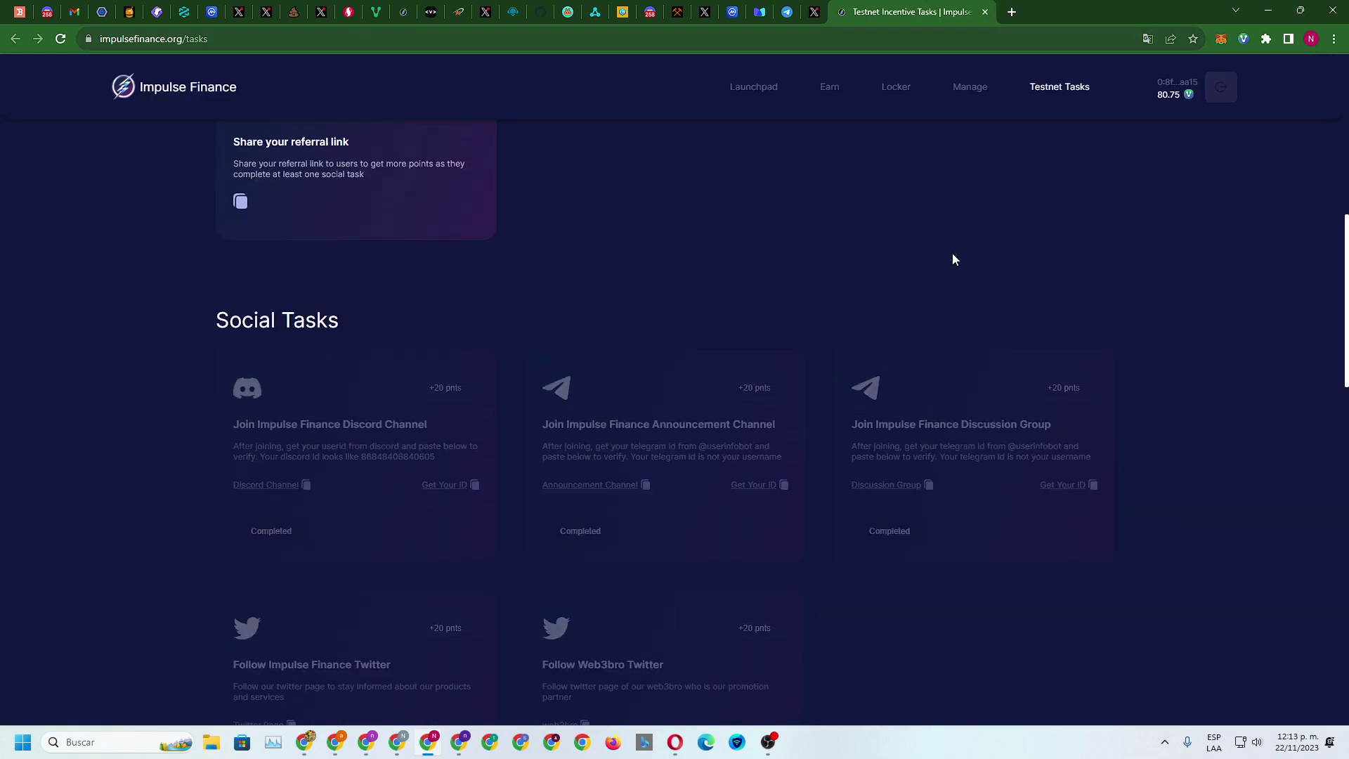
# Open the Venom testnet faucet, confirm being a developer, and start the GitHub login
pyautogui.scroll(-8, 478, 250)
pyautogui.scroll(-12, 546, 272)
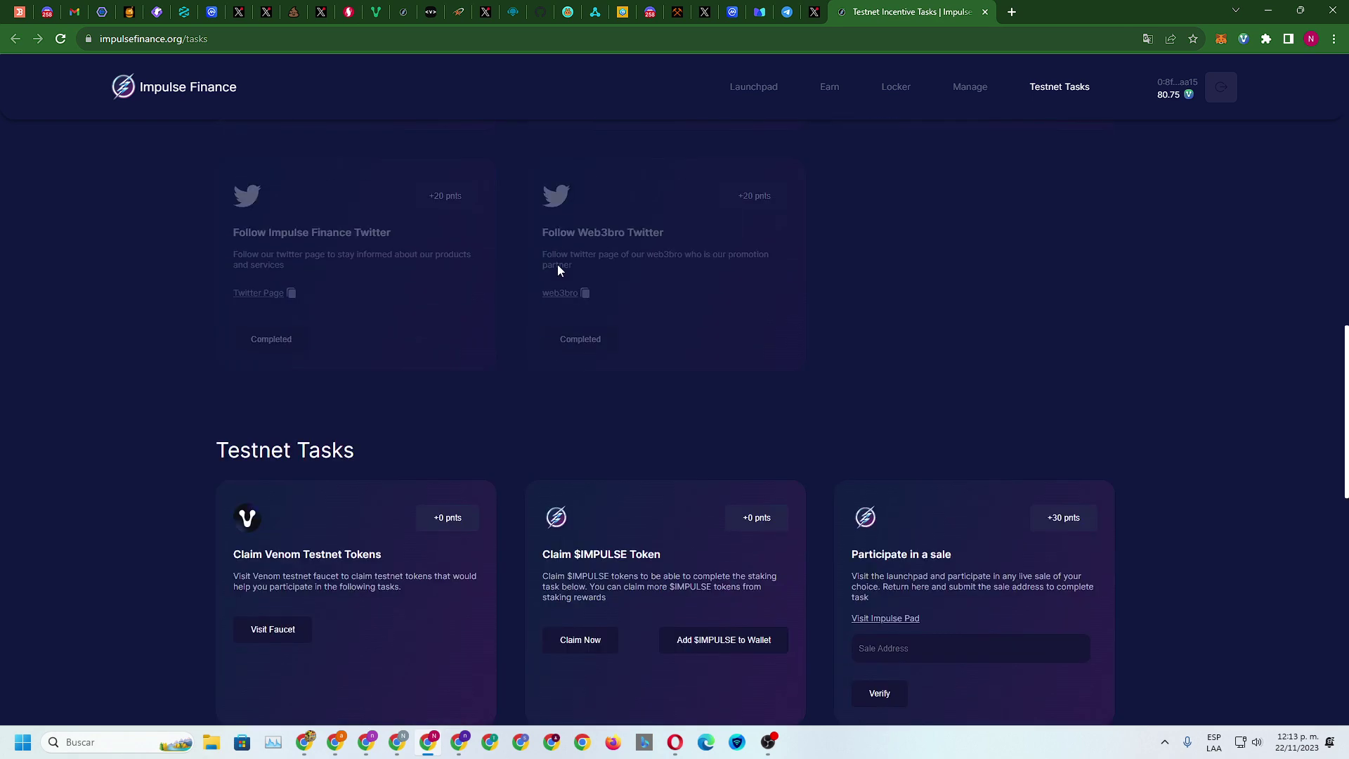
pyautogui.click(309, 278)
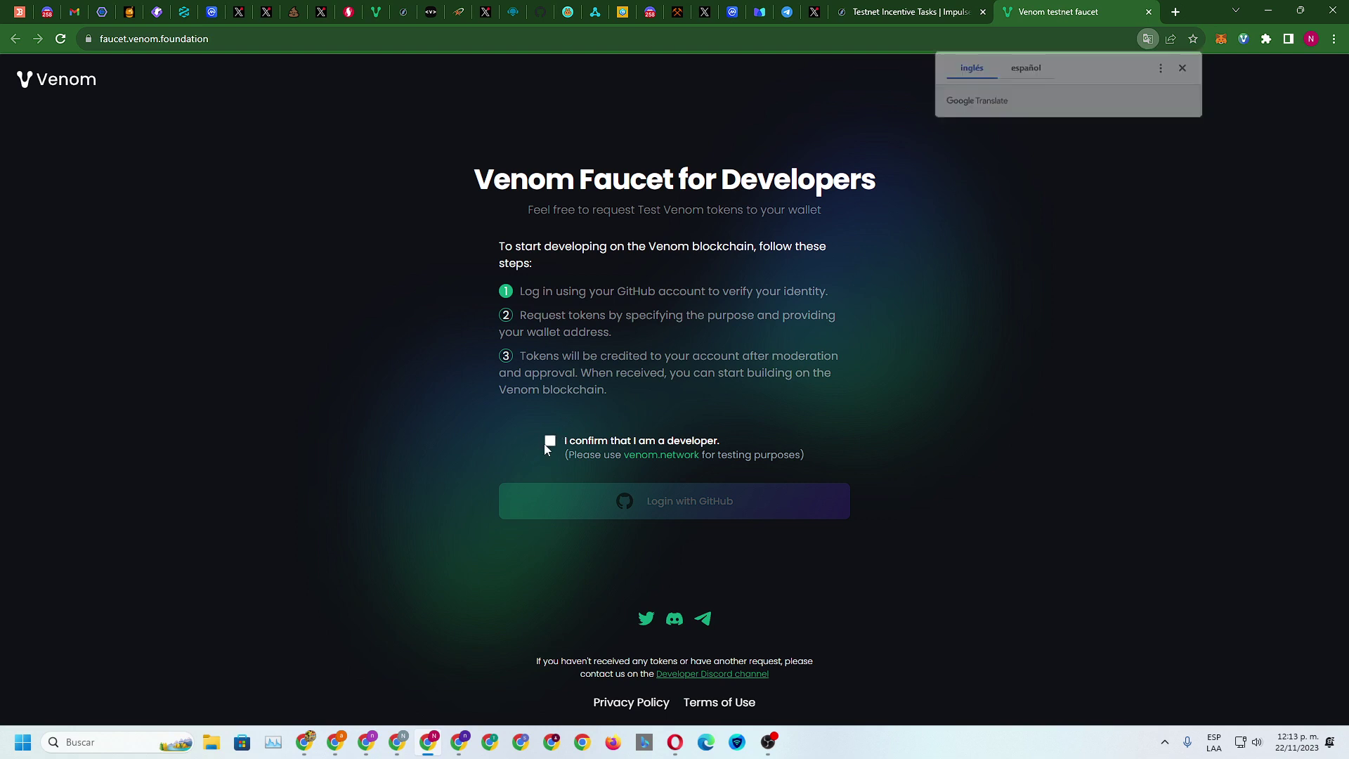
pyautogui.click(550, 441)
pyautogui.click(652, 500)
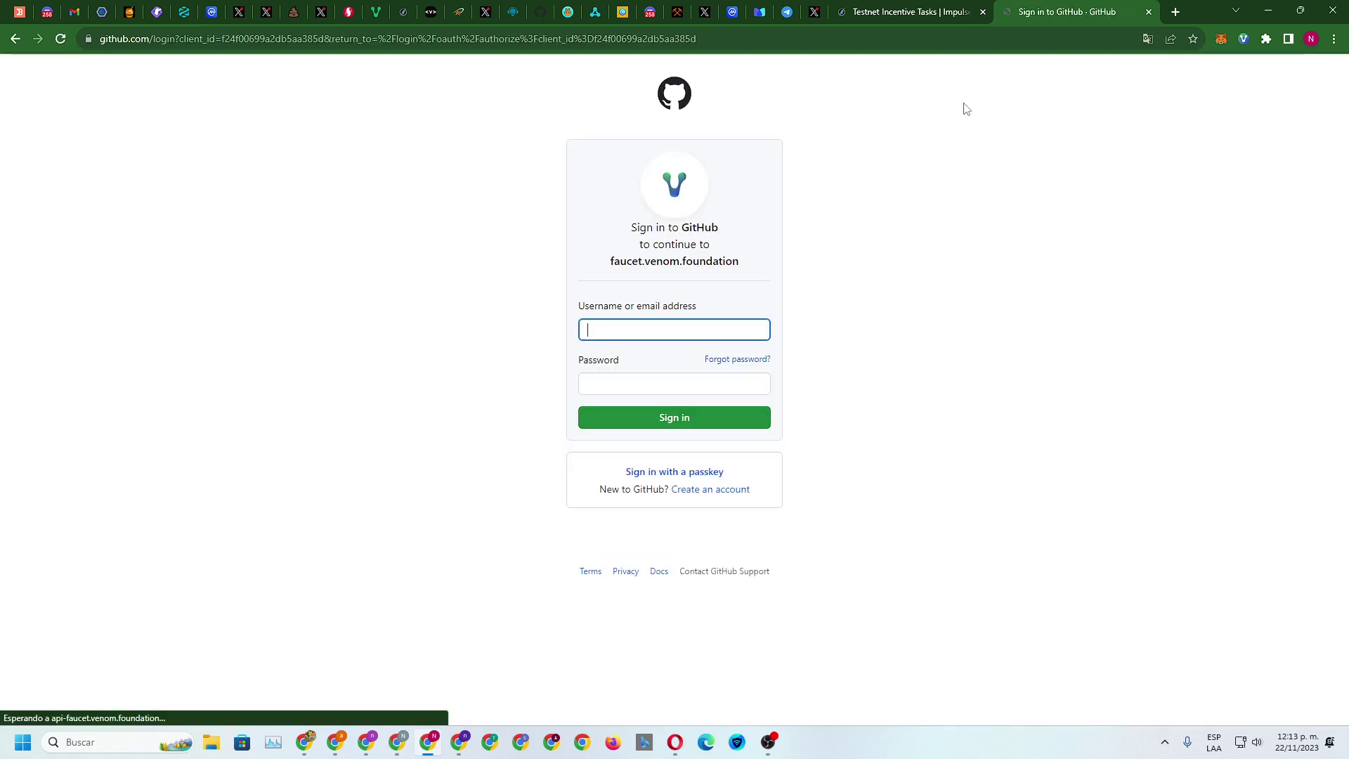
# Leave the GitHub sign-in form open and return to the Testnet Incentive Tasks page
pyautogui.click(646, 385)
pyautogui.click(642, 335)
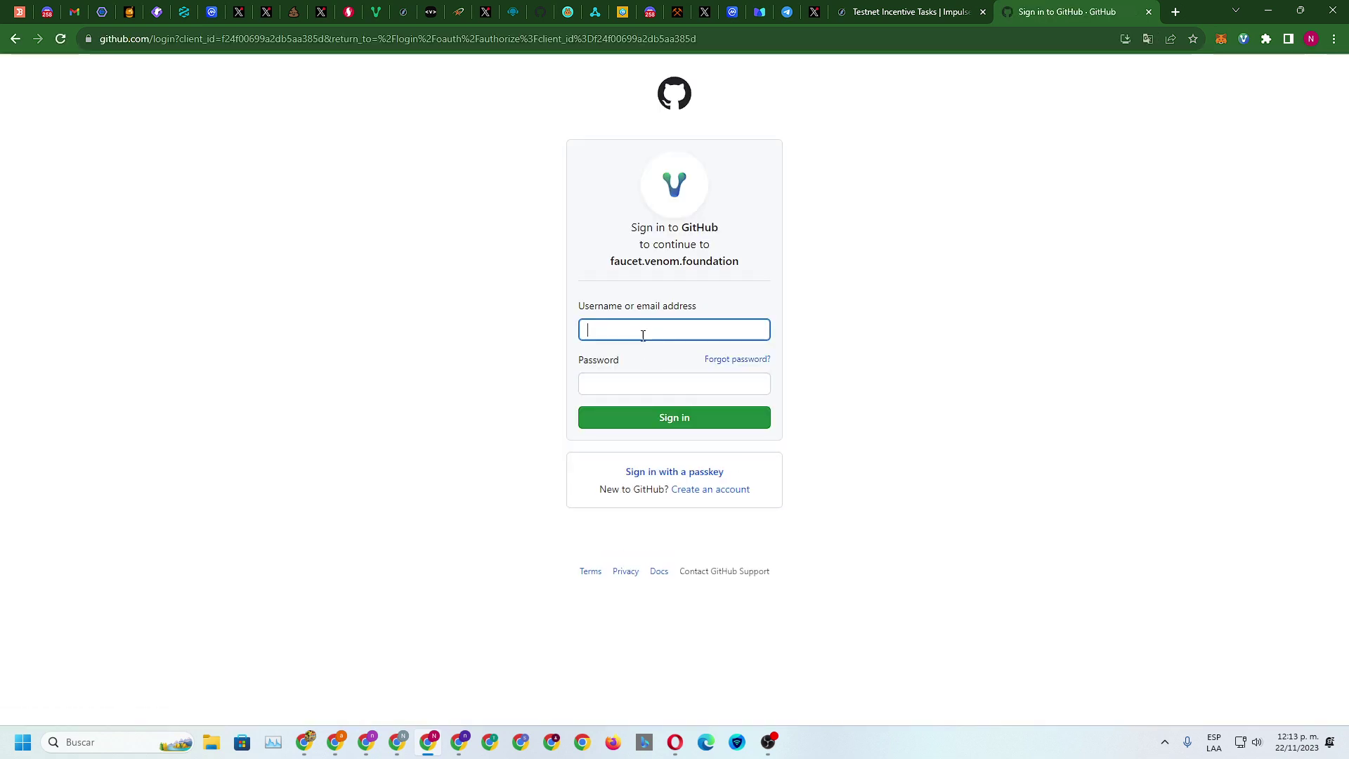
pyautogui.click(654, 383)
pyautogui.click(912, 11)
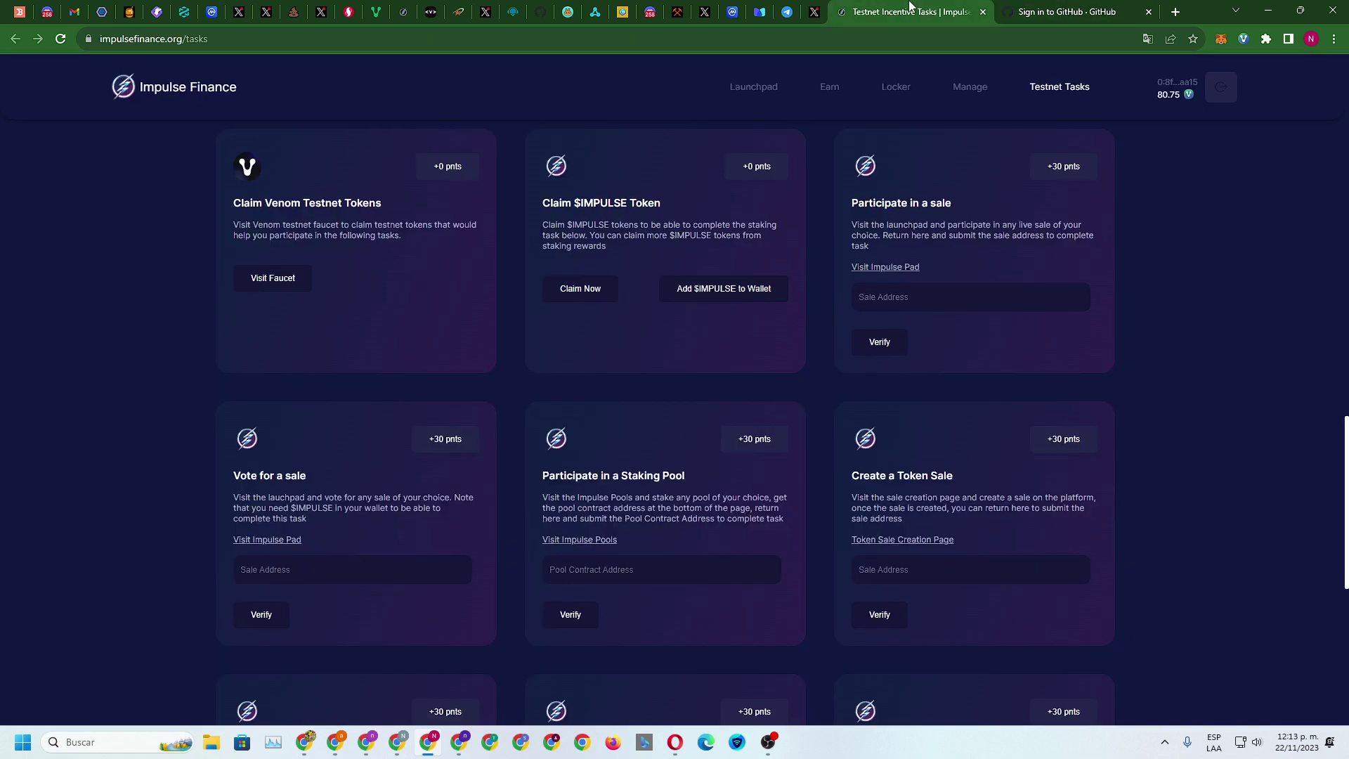
pyautogui.scroll(2, 506, 295)
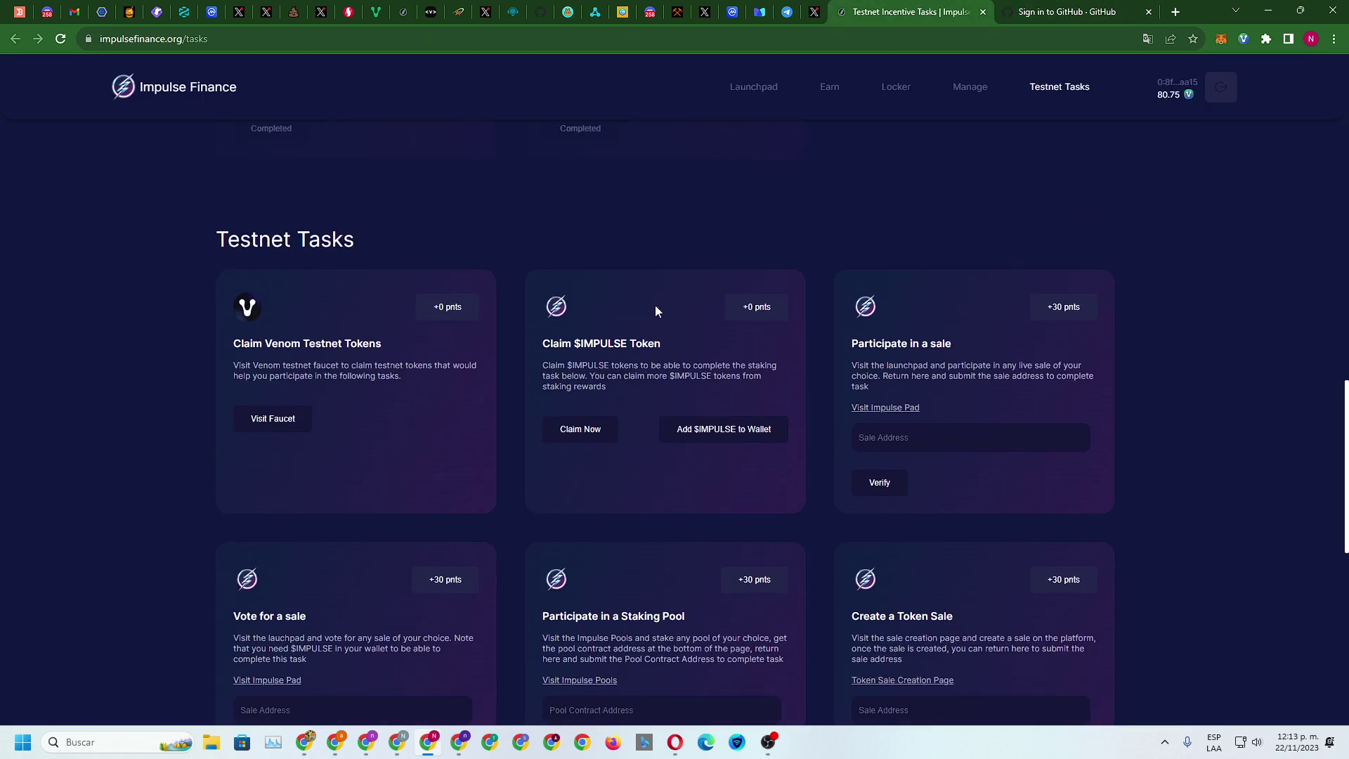
# Start adding the $IMPULSE token to the wallet and translate the tasks page into Spanish
pyautogui.click(710, 432)
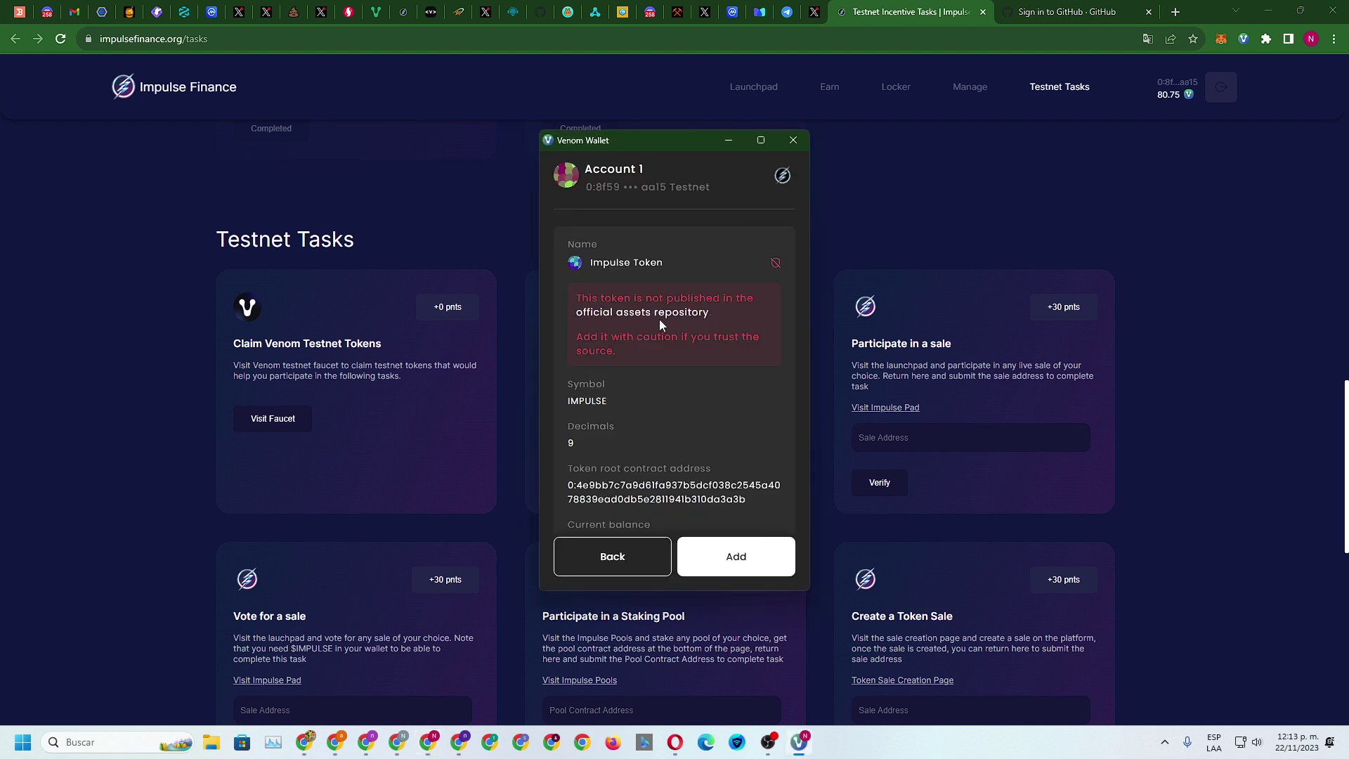
pyautogui.rightClick(1166, 217)
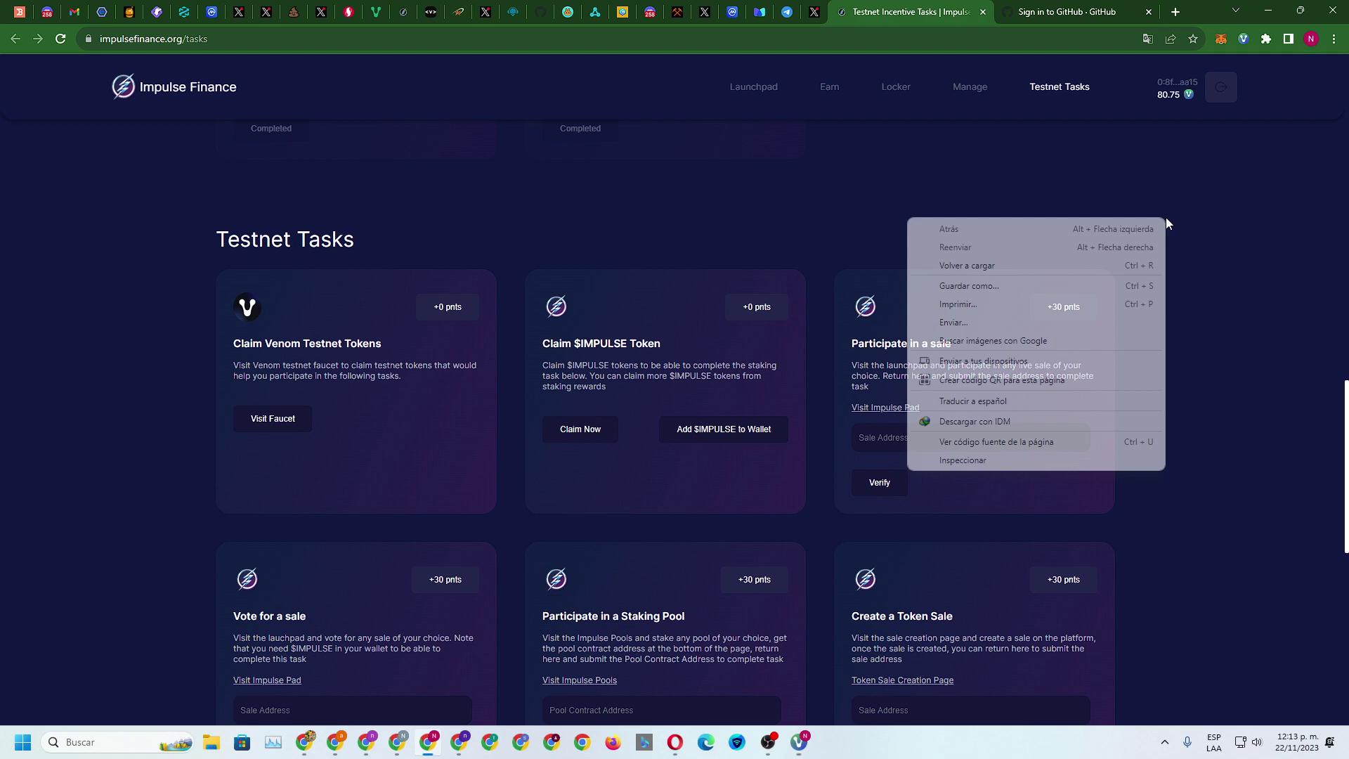
pyautogui.click(1032, 395)
# Translate the unlisted-token warning into Spanish, then approve adding the Impulse Token to Venom Wallet
pyautogui.click(706, 429)
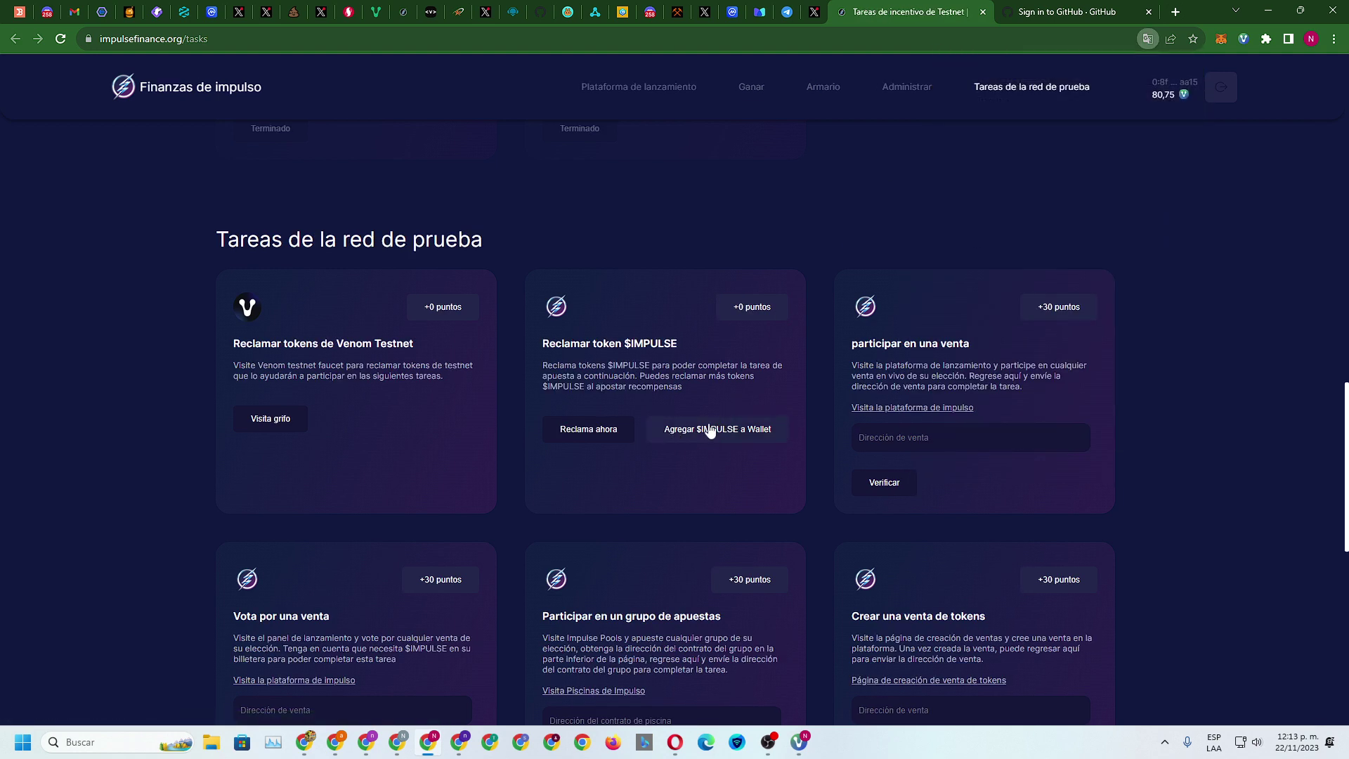
pyautogui.moveTo(572, 326); pyautogui.dragTo(753, 386)
pyautogui.rightClick(667, 371)
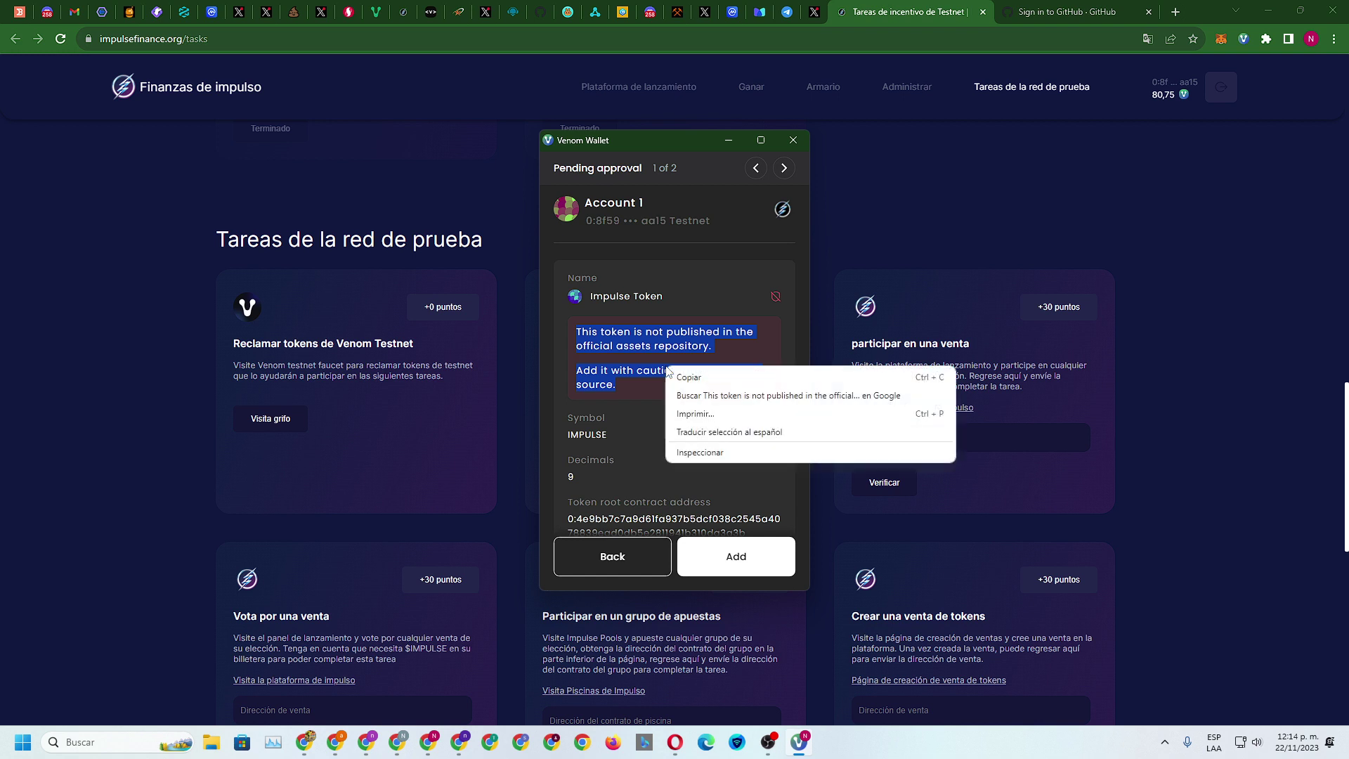
pyautogui.click(728, 431)
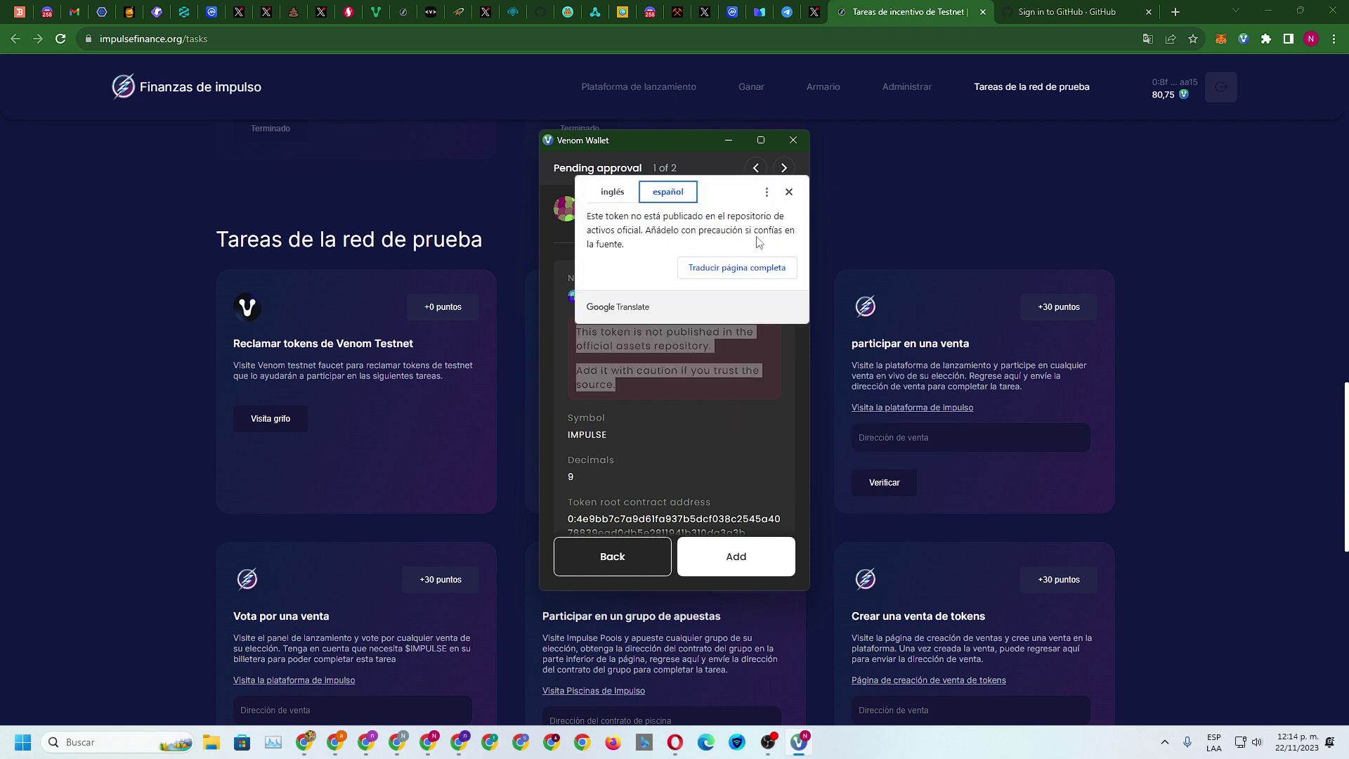
pyautogui.click(789, 192)
pyautogui.click(622, 420)
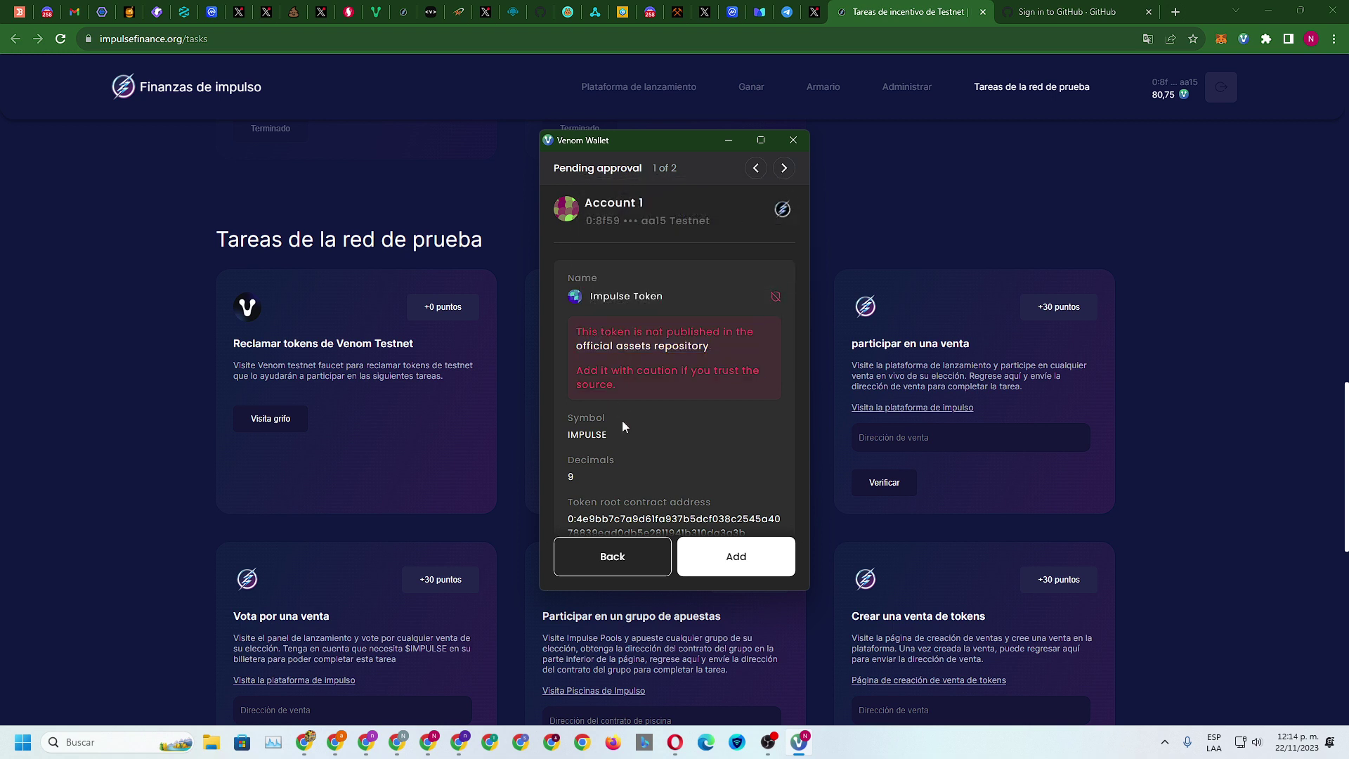
pyautogui.scroll(-2, 675, 419)
pyautogui.click(712, 556)
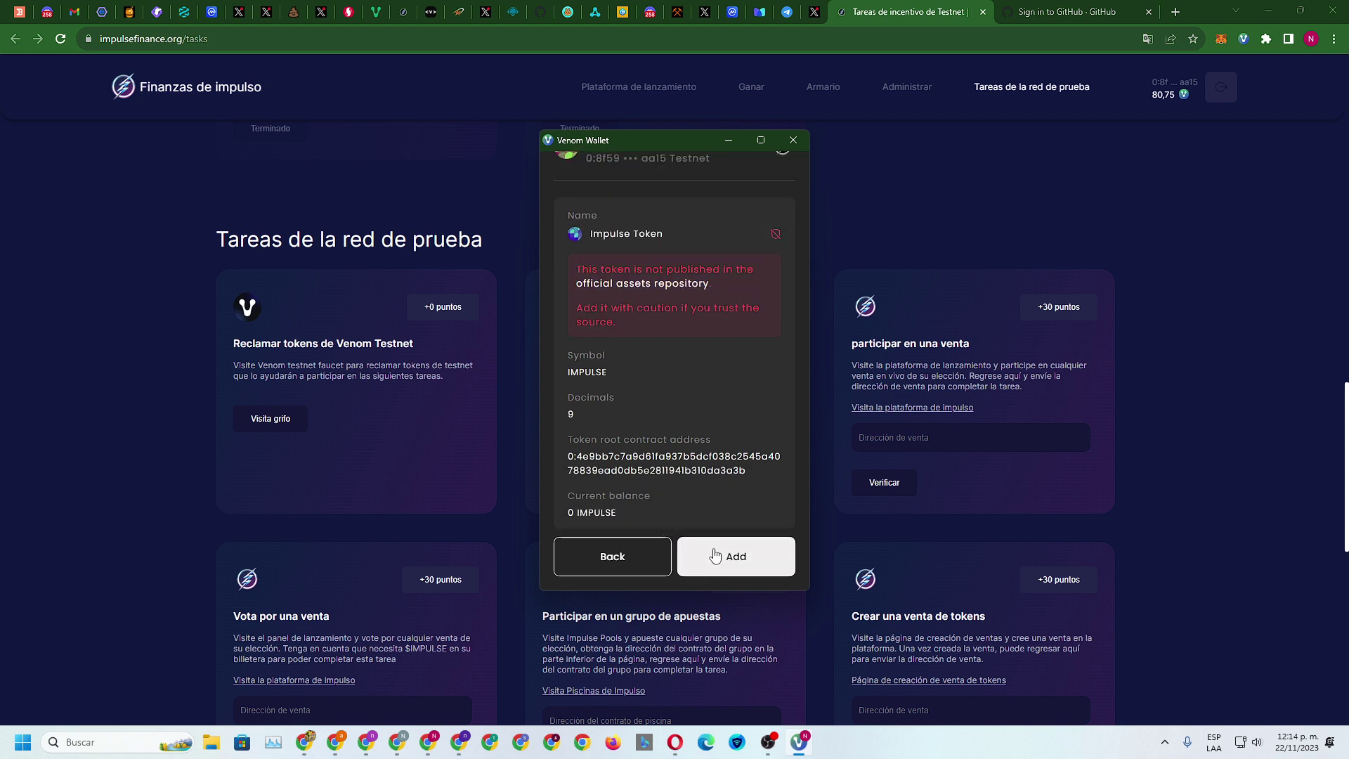
# Translate the duplicate-symbol warning and reject the second IMPULSE token request
pyautogui.scroll(-1, 654, 368)
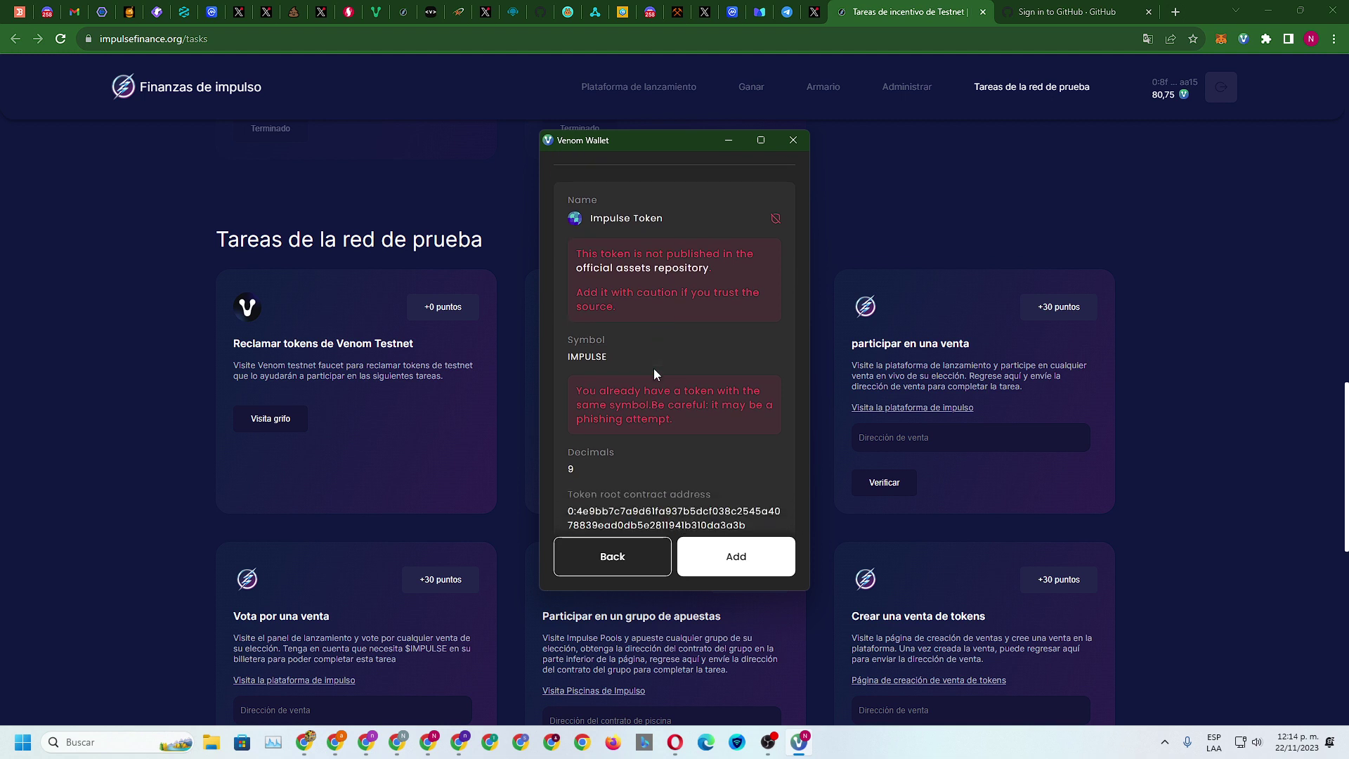
pyautogui.moveTo(574, 335); pyautogui.dragTo(673, 365)
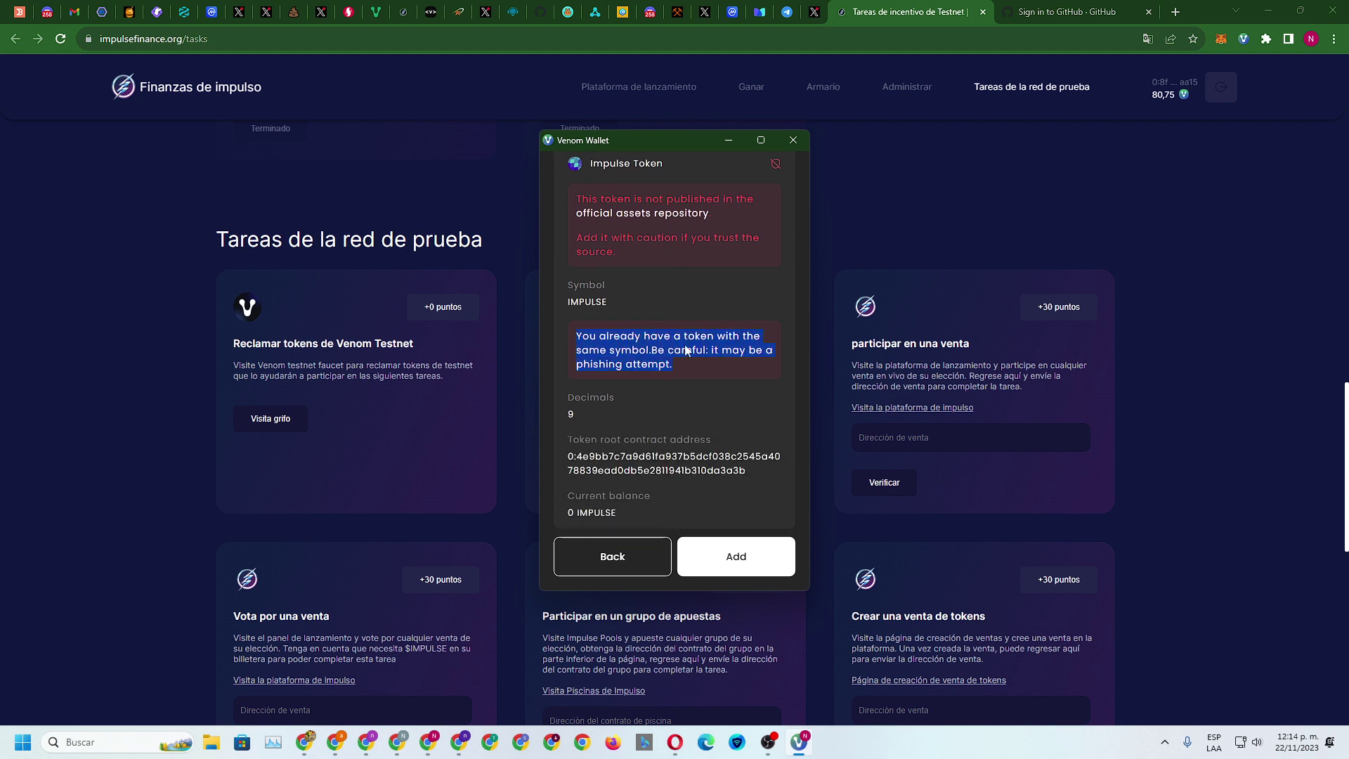
pyautogui.rightClick(674, 339)
pyautogui.click(729, 405)
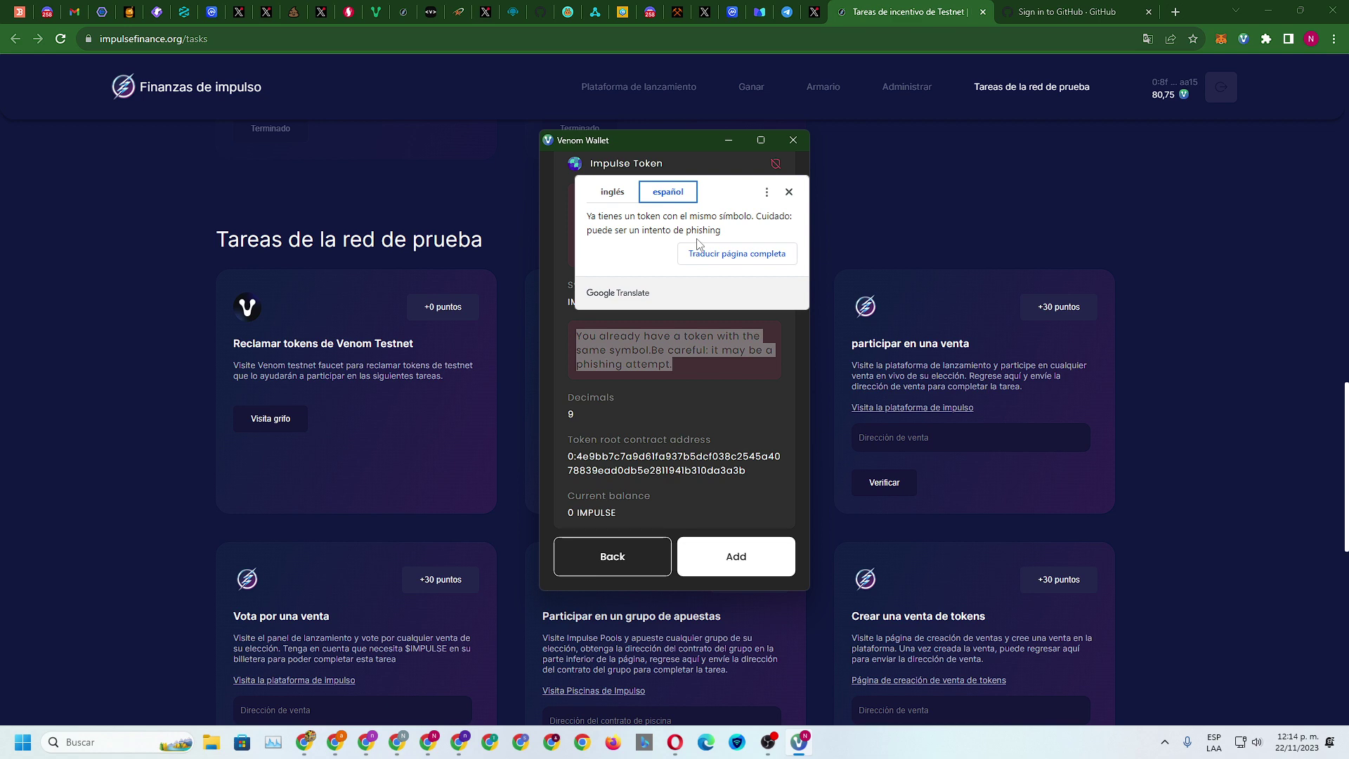
pyautogui.click(788, 192)
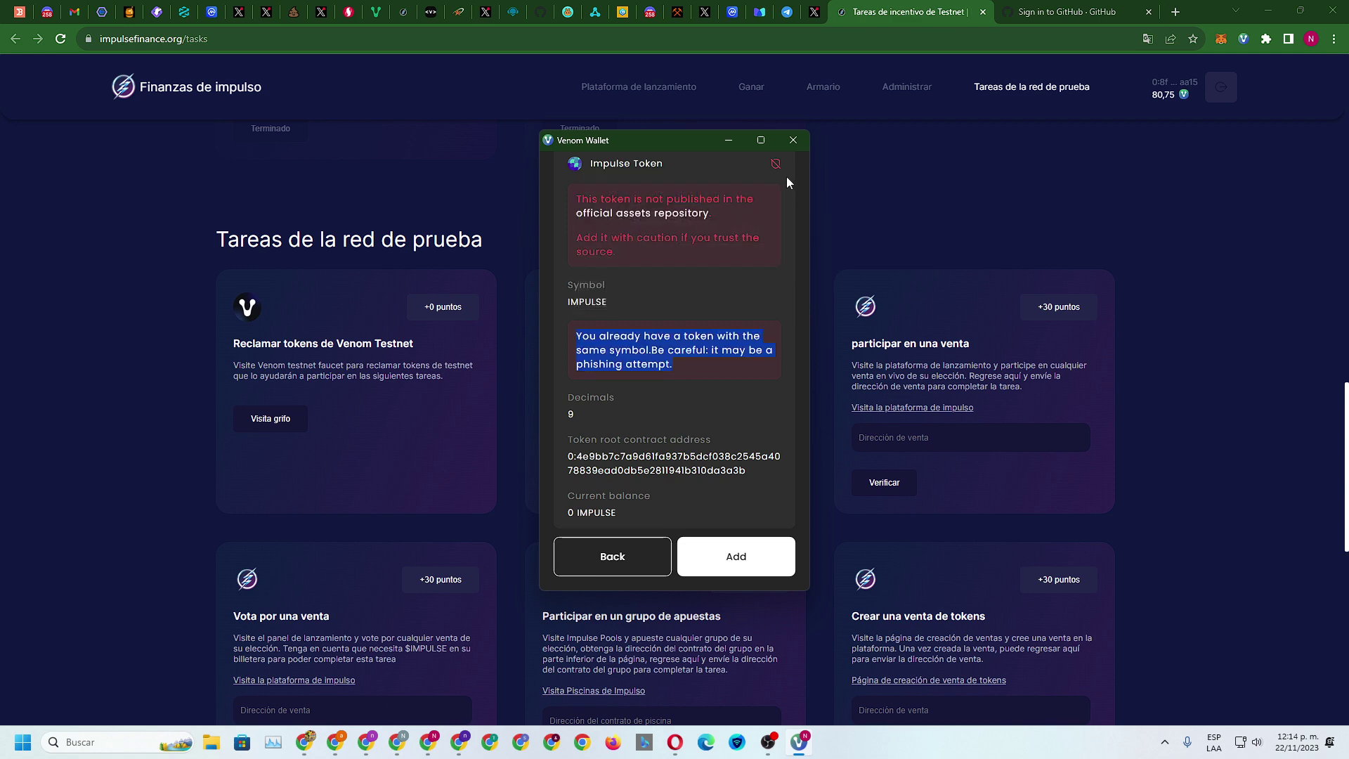
pyautogui.click(629, 559)
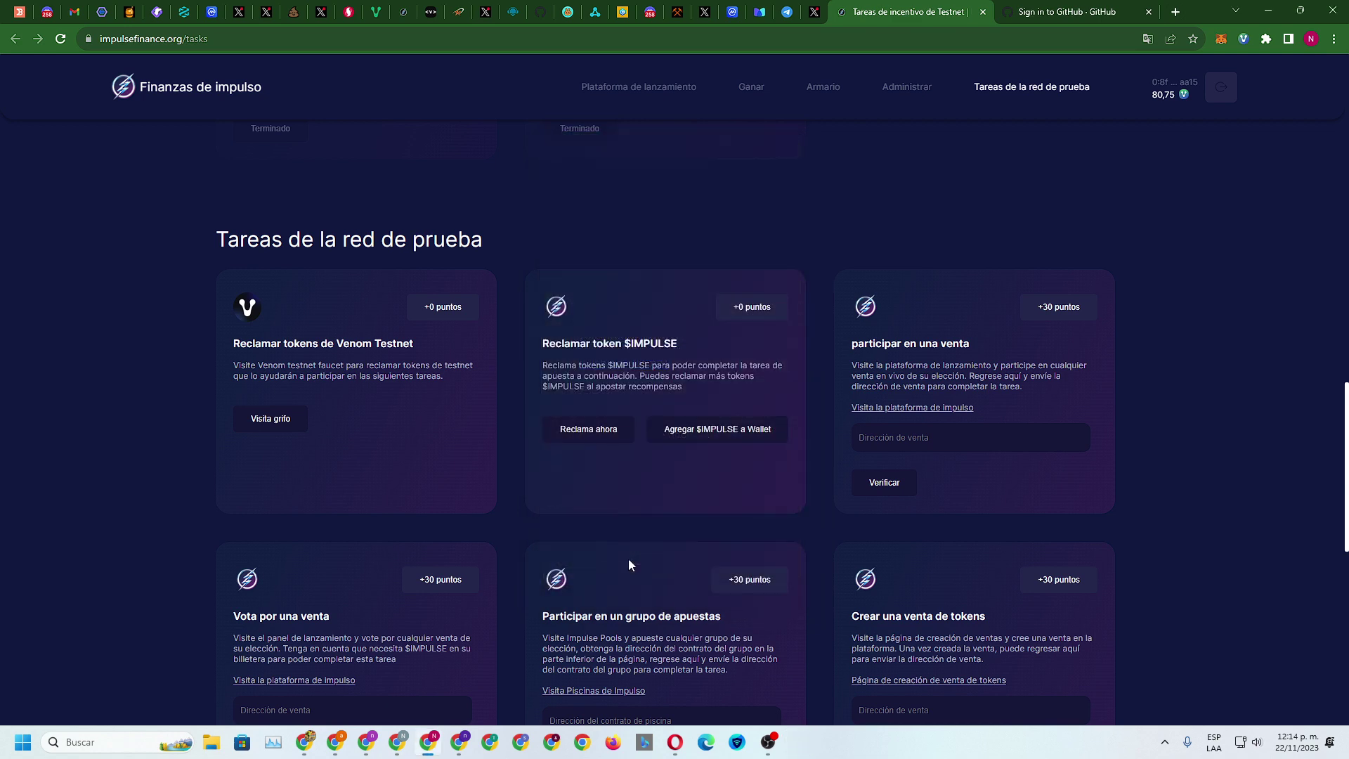
# Claim $IMPULSE tokens by sending the 0.2 VENOM transaction, confirmed with the wallet password
pyautogui.click(593, 430)
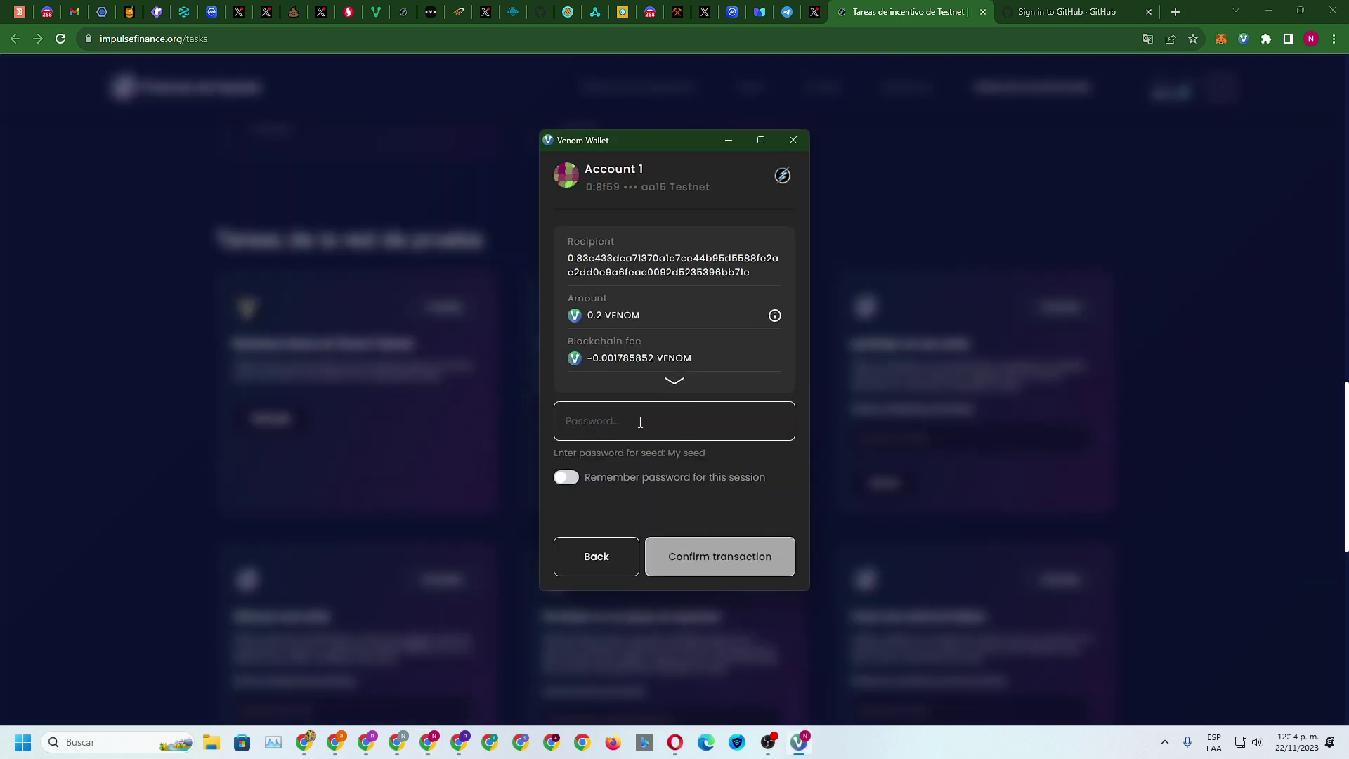
pyautogui.write('•••••••••')
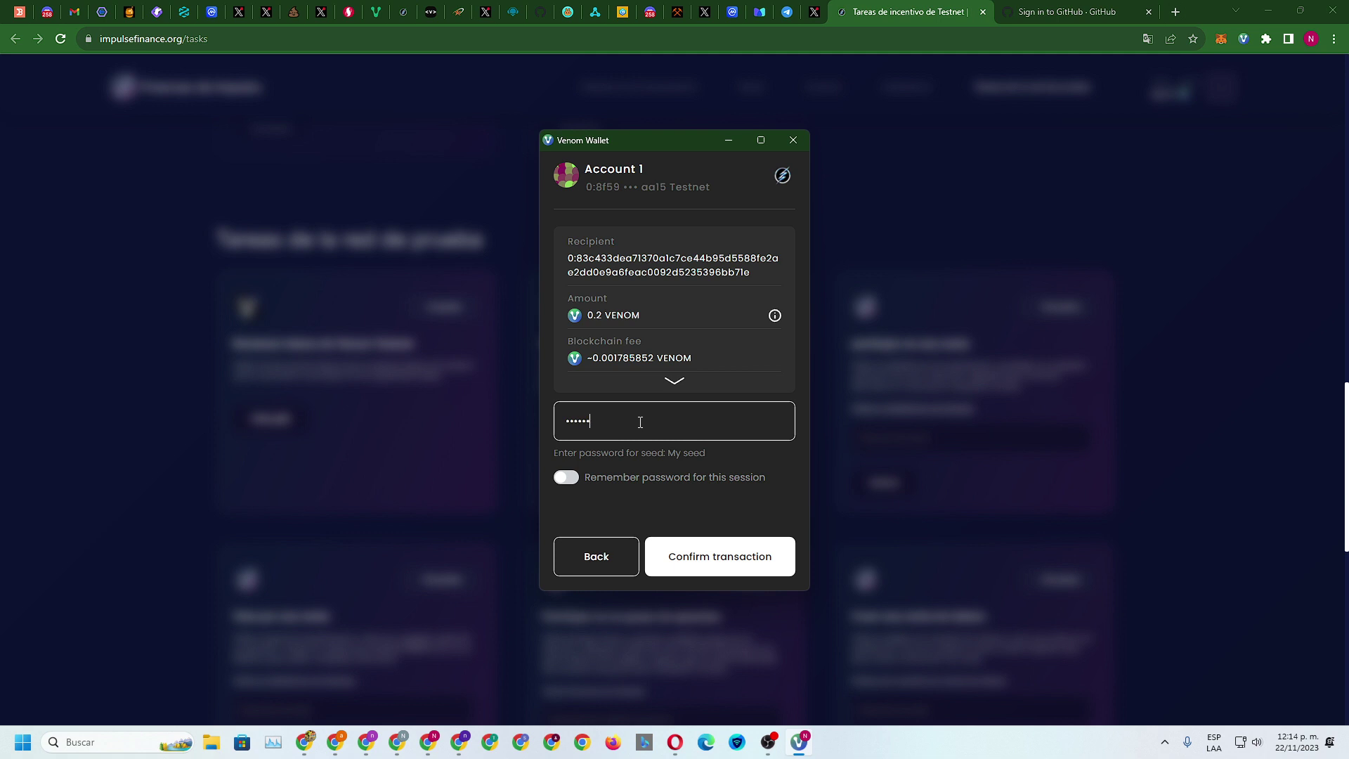
pyautogui.press('Return')
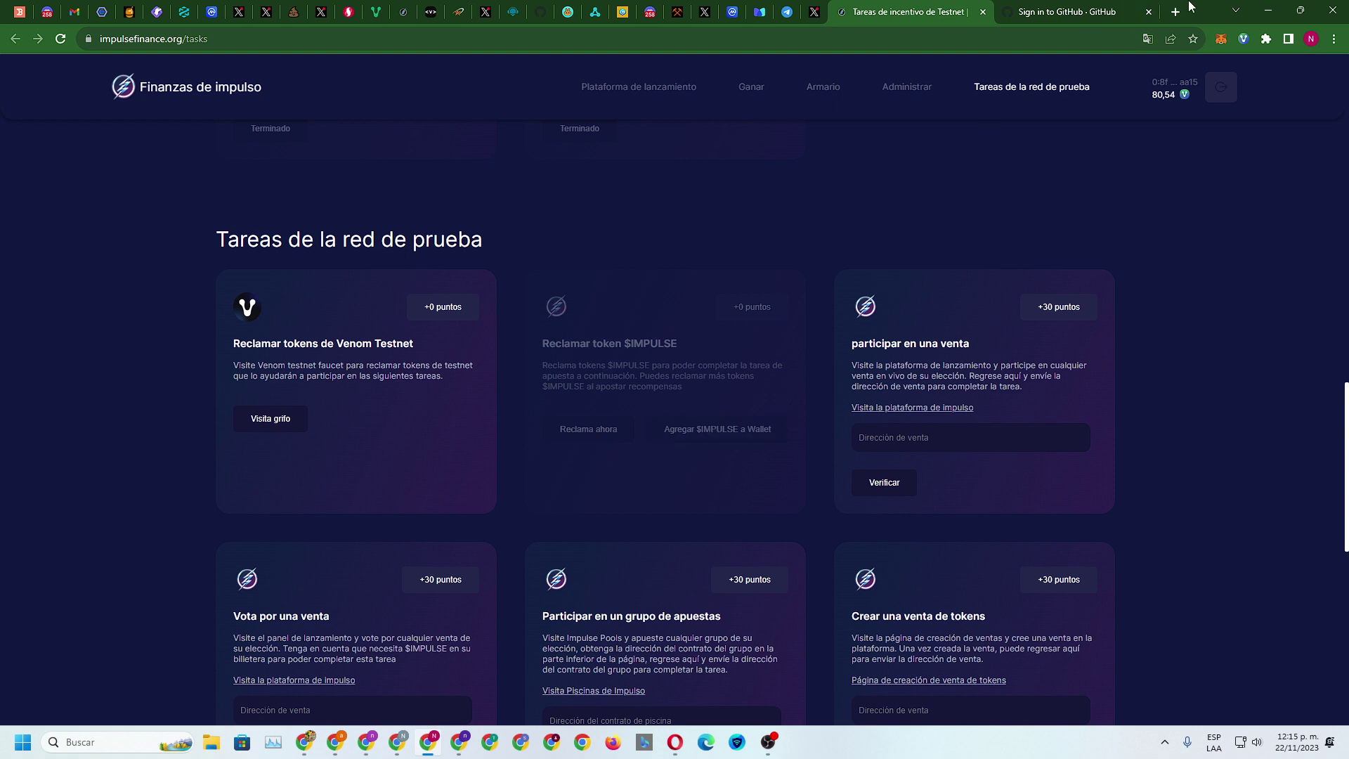
# Check the Venom Wallet asset list for the IMPULSE token, then close the wallet
pyautogui.click(1243, 39)
pyautogui.scroll(-5, 1127, 309)
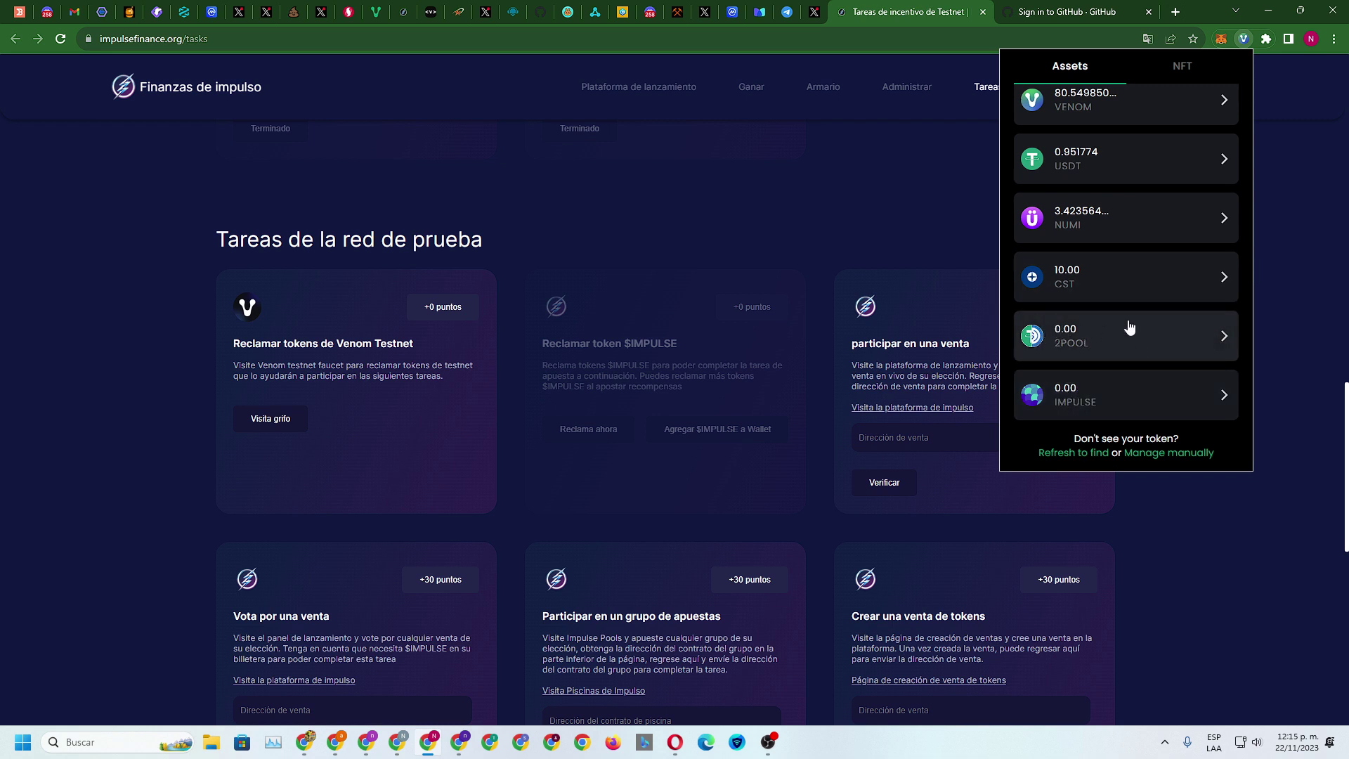
pyautogui.click(1339, 313)
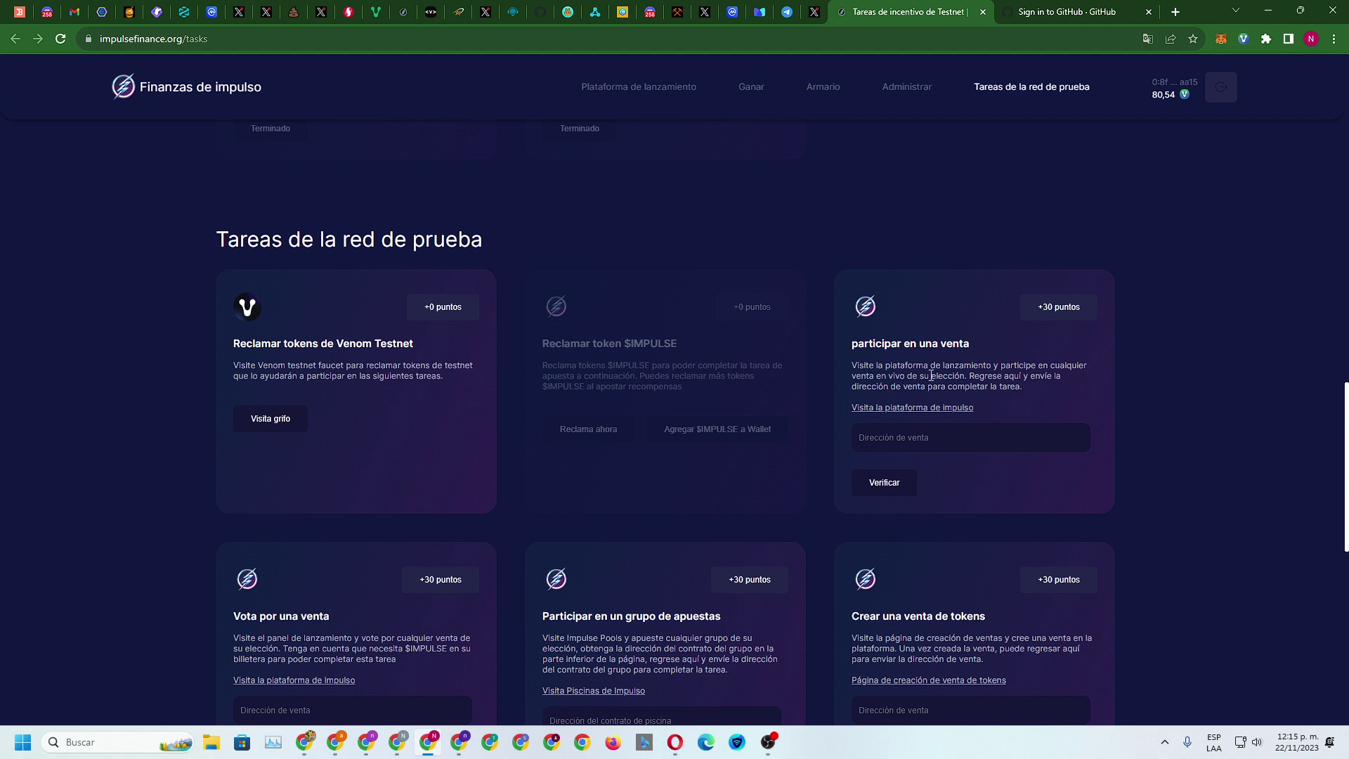
# Go to the Impulse launchpad and try the Audited Only and KYC plus audited filters
pyautogui.scroll(-1, 917, 361)
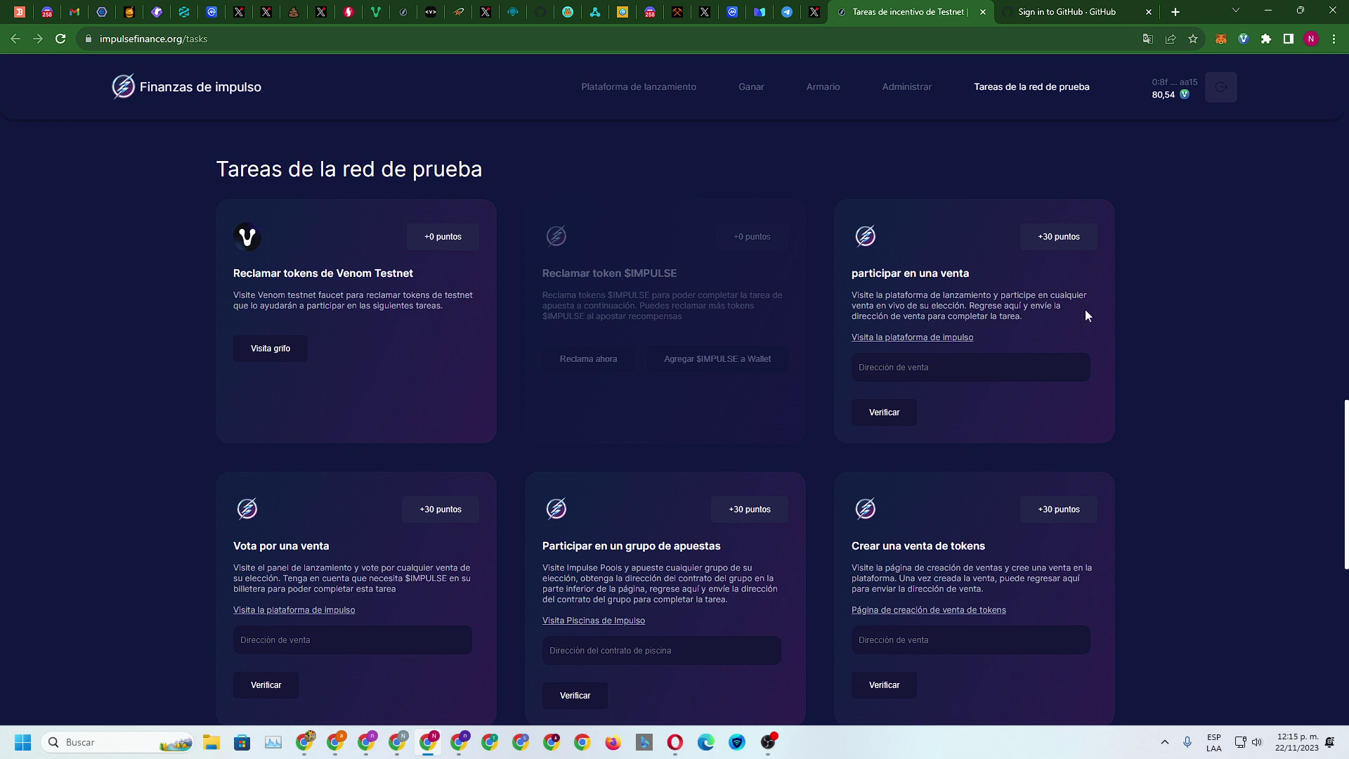
pyautogui.click(917, 337)
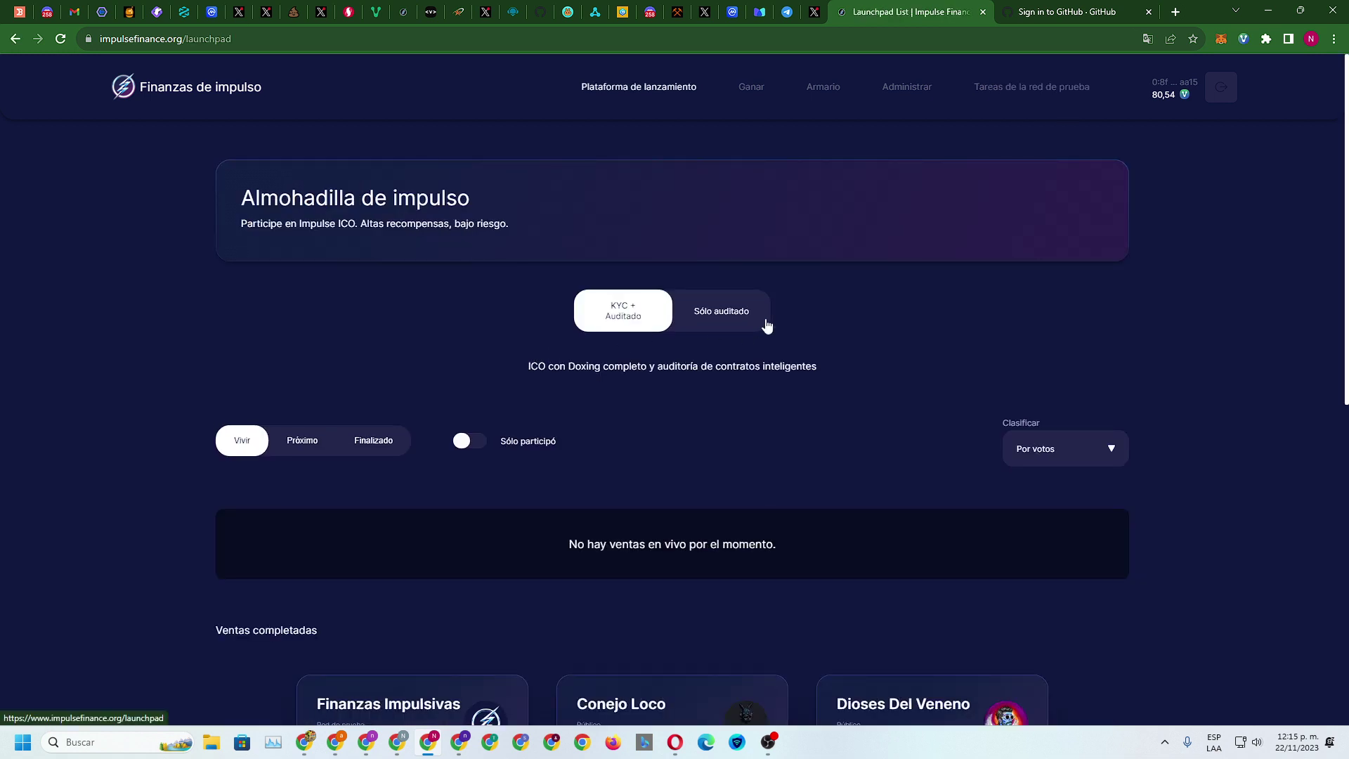
pyautogui.scroll(-4, 766, 323)
pyautogui.scroll(-3, 765, 324)
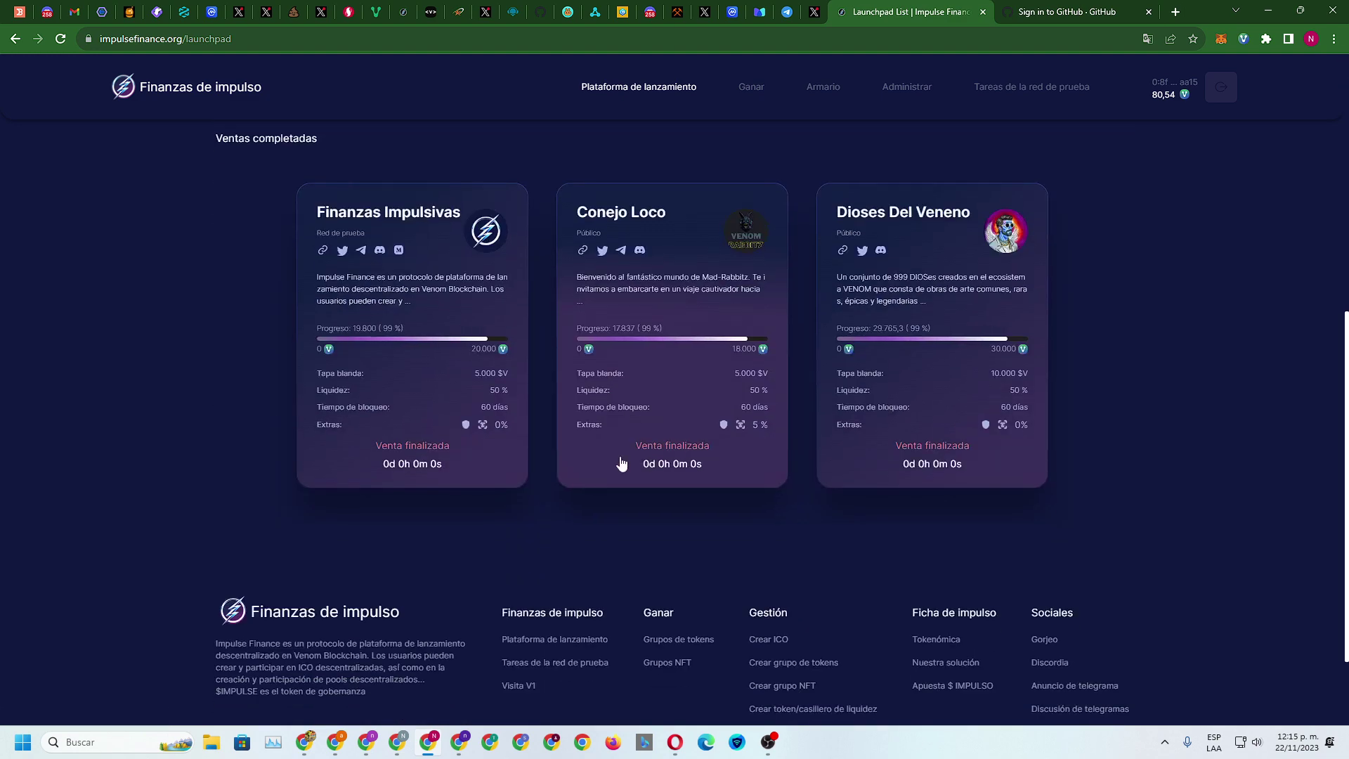
pyautogui.scroll(7, 430, 377)
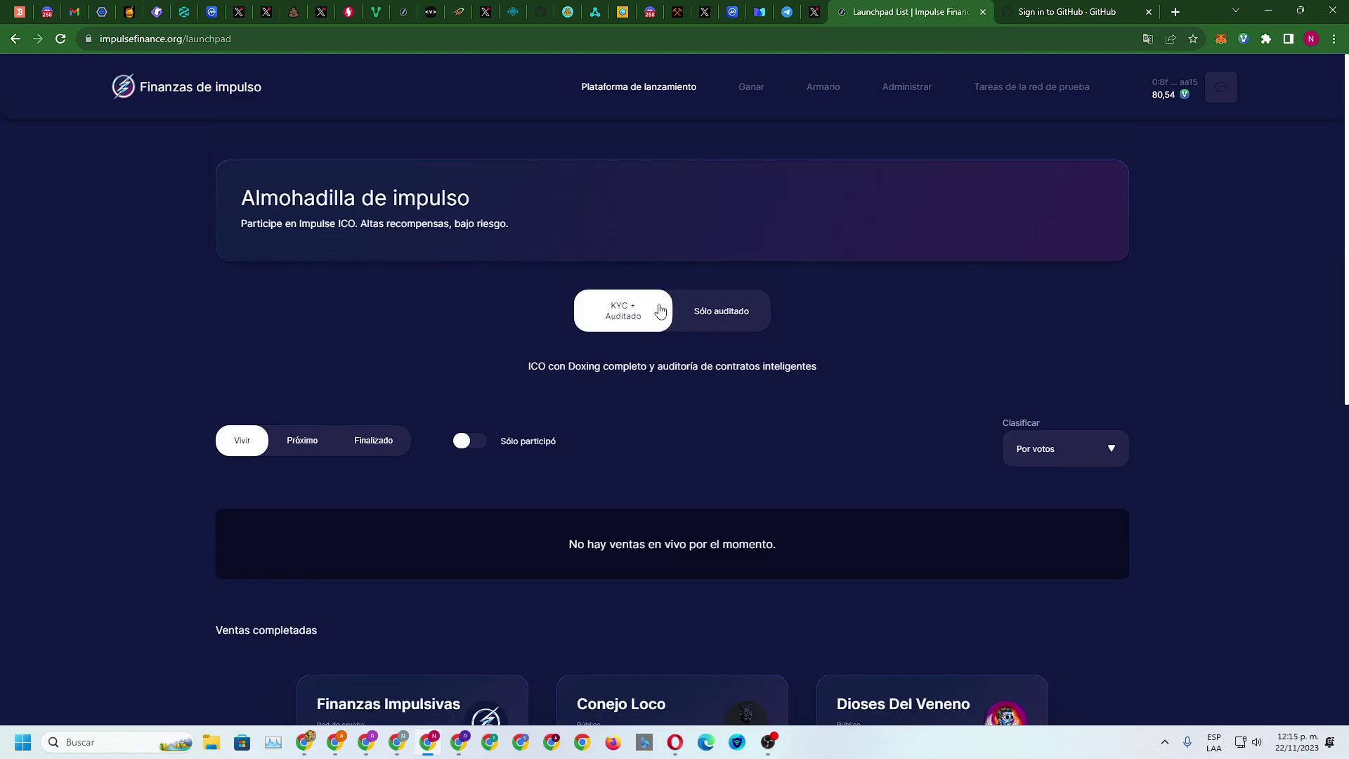
pyautogui.click(727, 316)
pyautogui.click(633, 310)
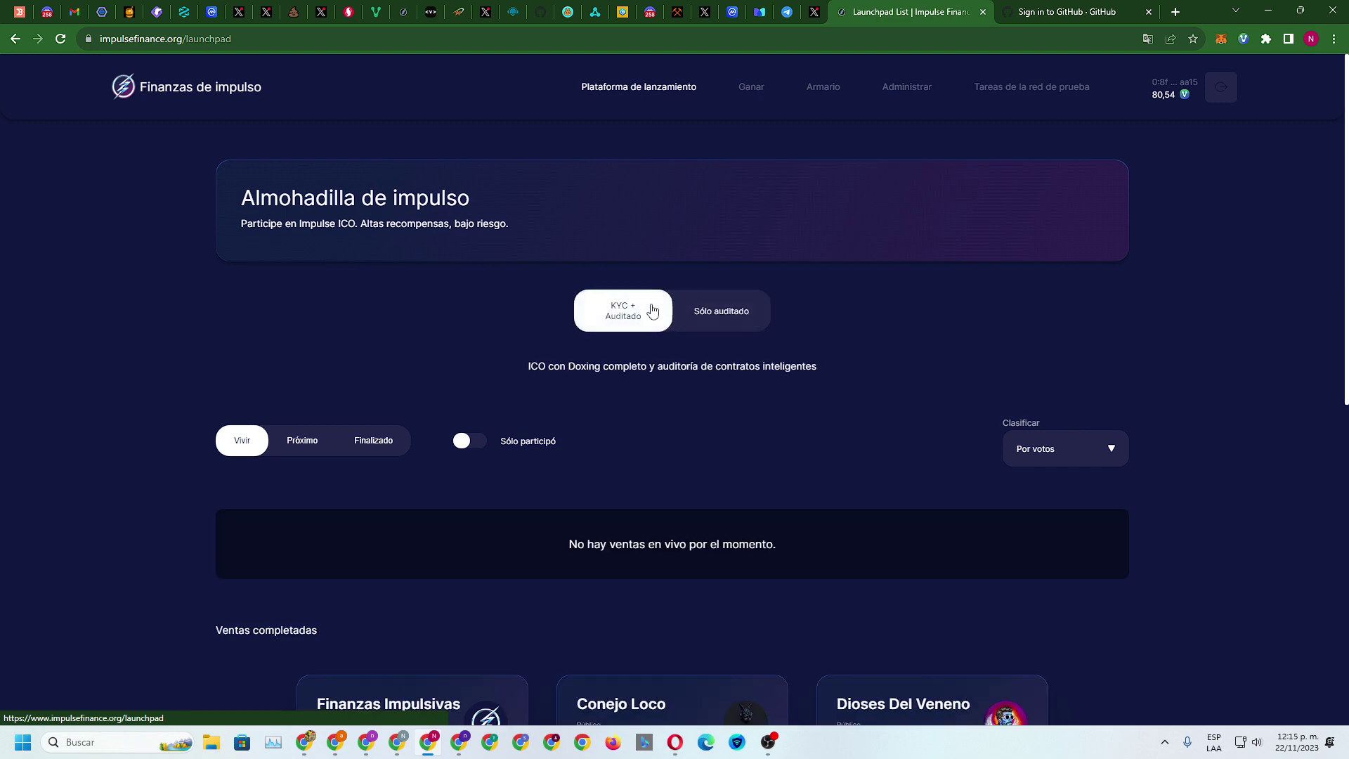
pyautogui.click(723, 310)
pyautogui.scroll(-6, 736, 311)
# Reload the launchpad in its original language, filter Audited Only, and open Venom Boost Airdrop
pyautogui.click(586, 349)
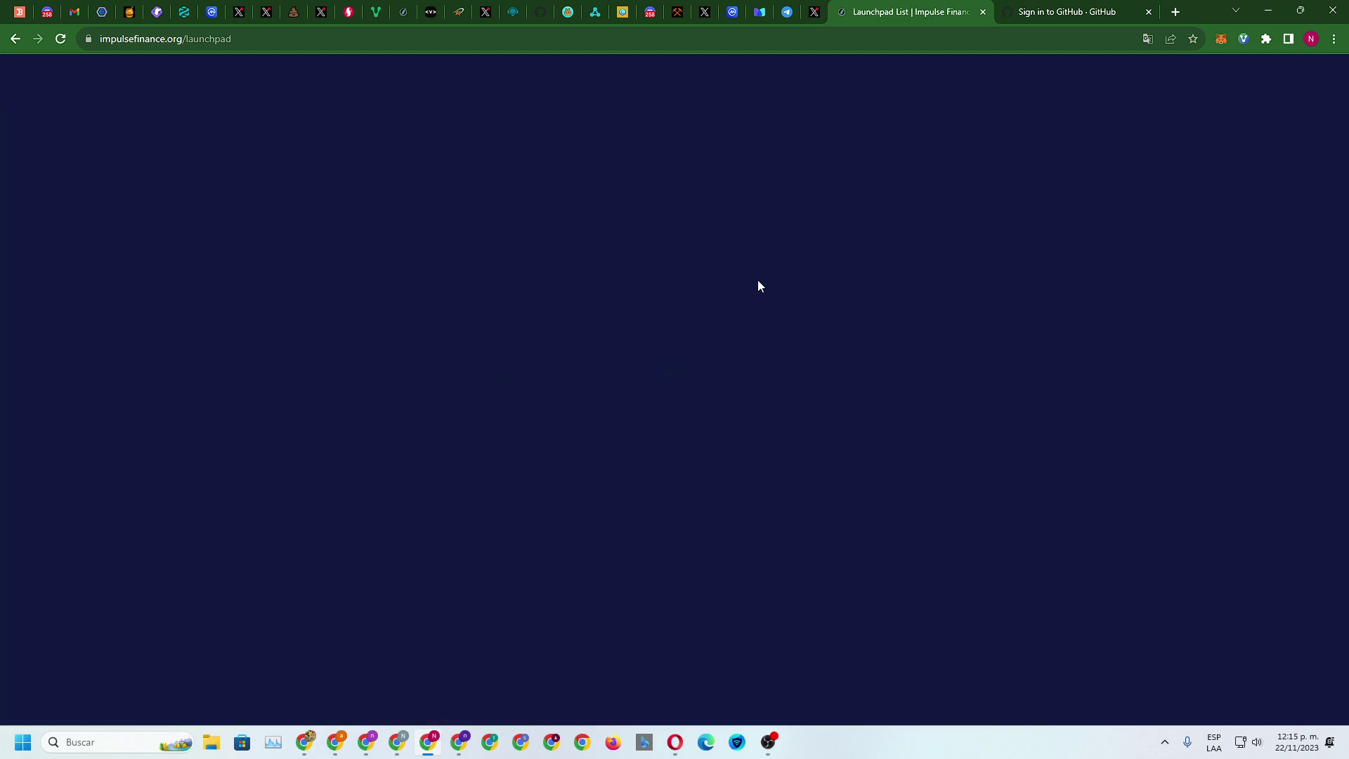
pyautogui.click(61, 39)
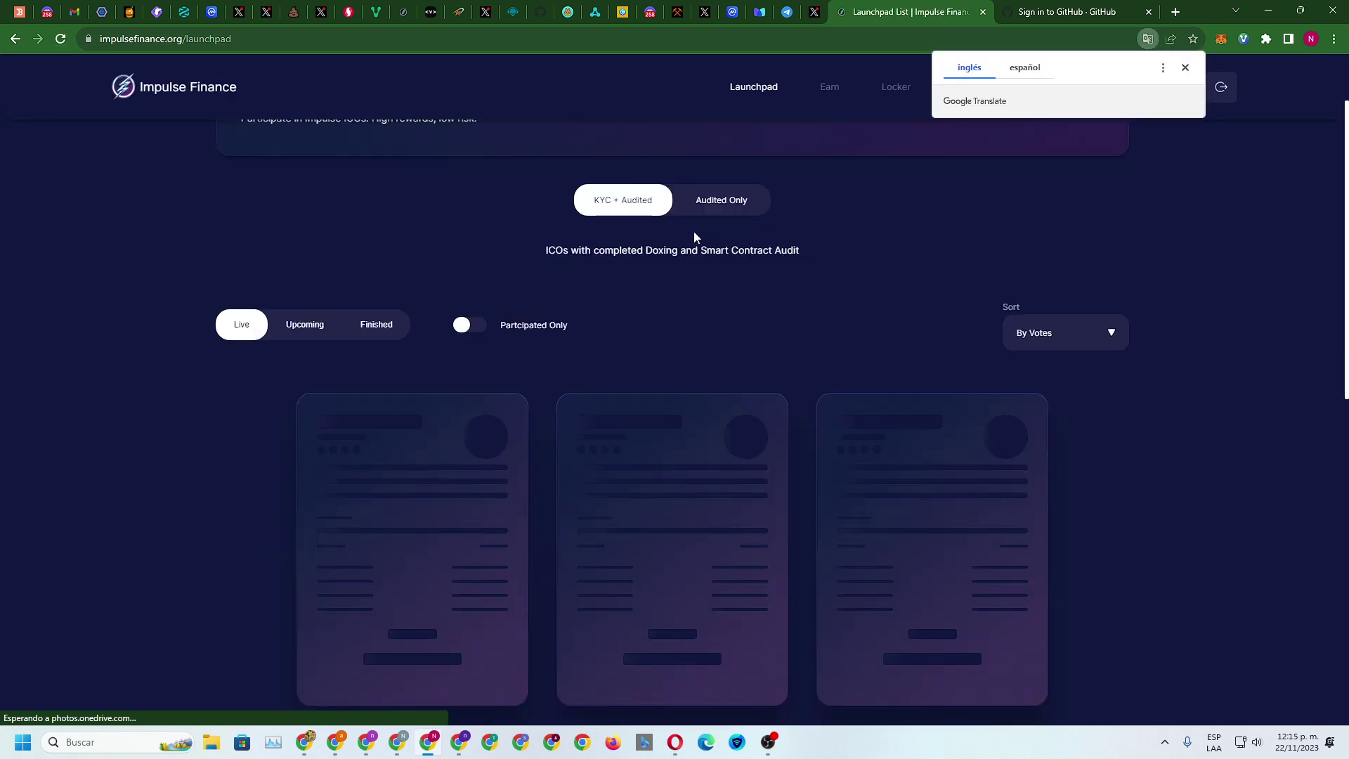
pyautogui.scroll(4, 756, 264)
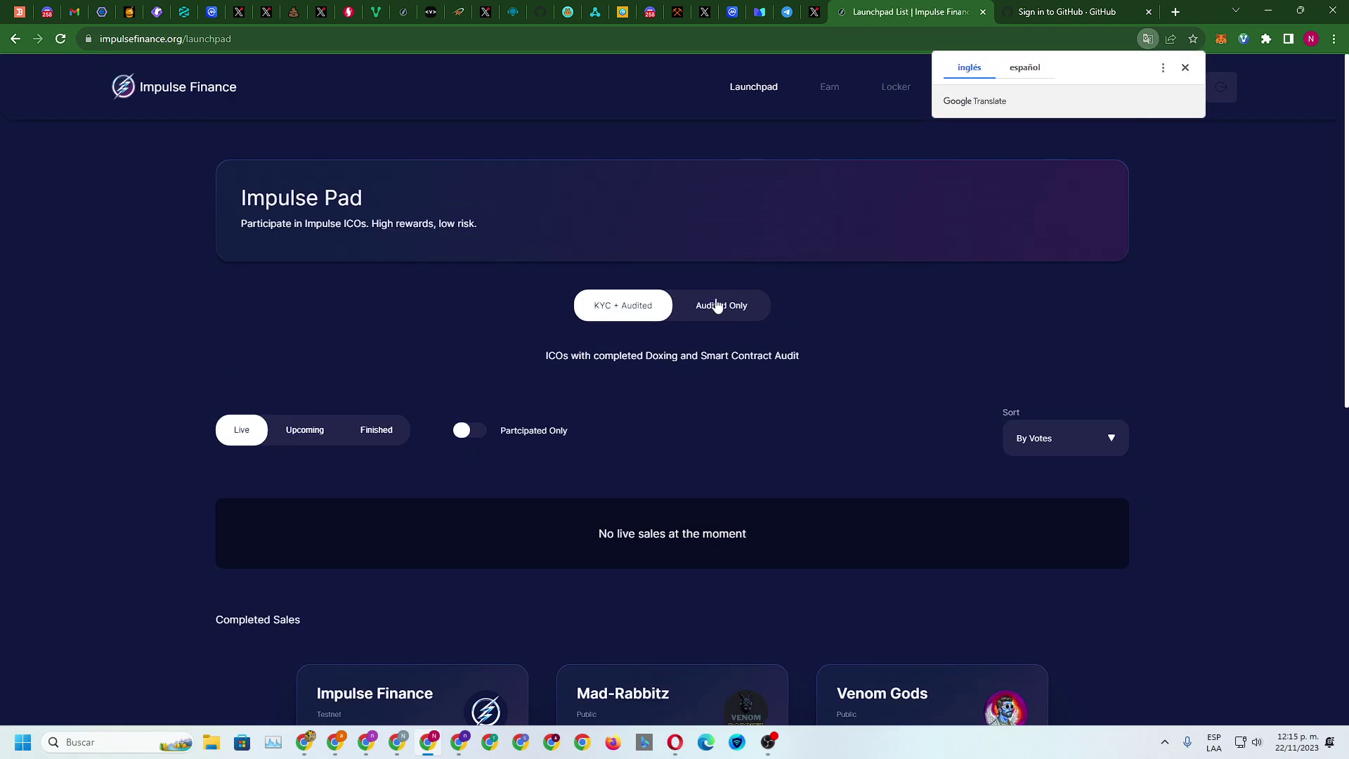
pyautogui.click(718, 305)
pyautogui.scroll(-4, 765, 300)
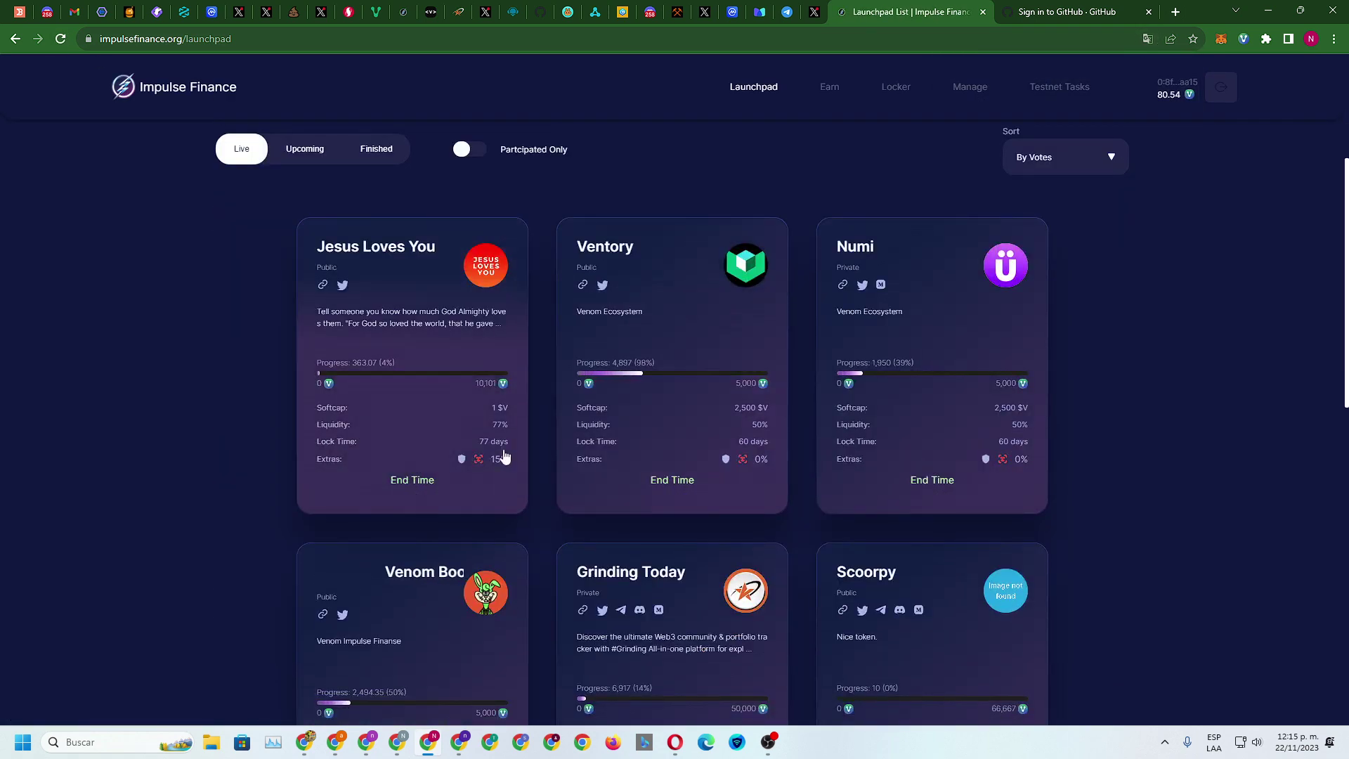
pyautogui.scroll(-5, 504, 456)
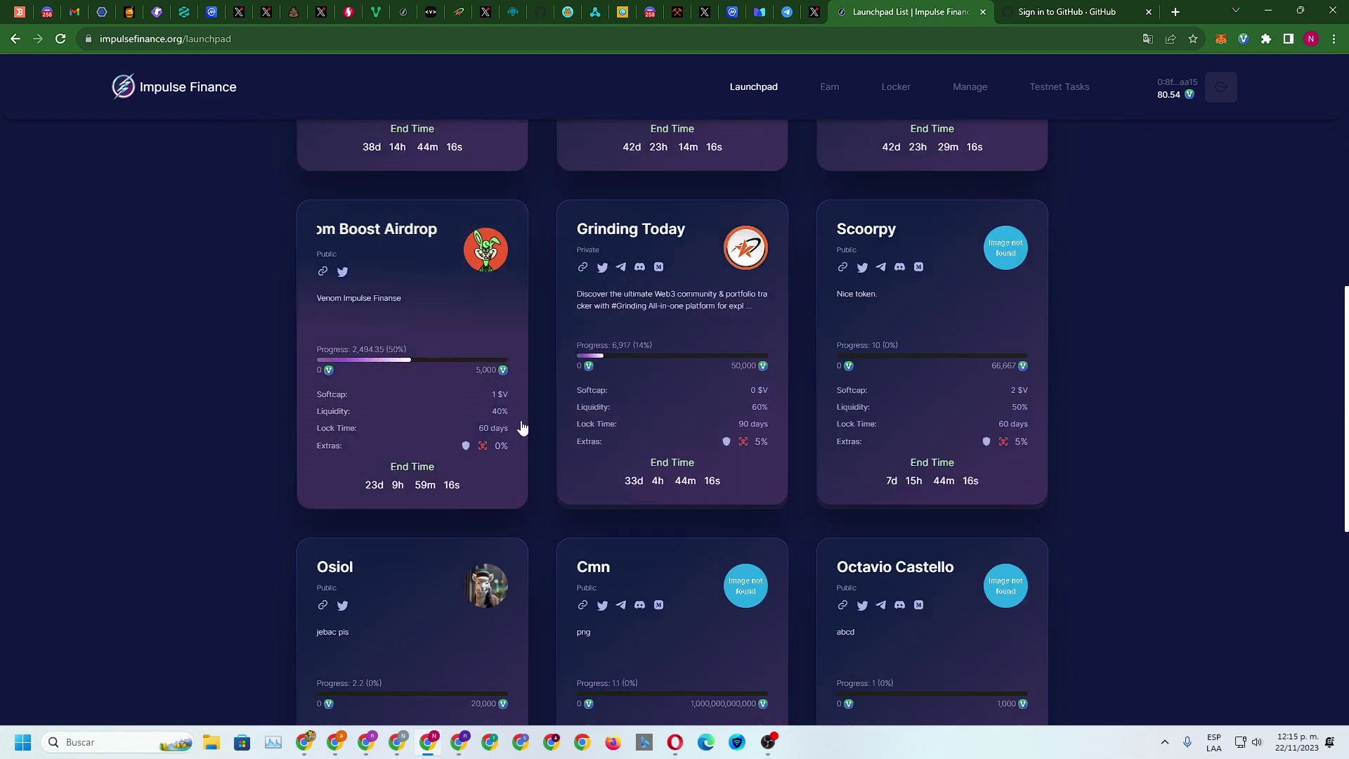
pyautogui.click(456, 323)
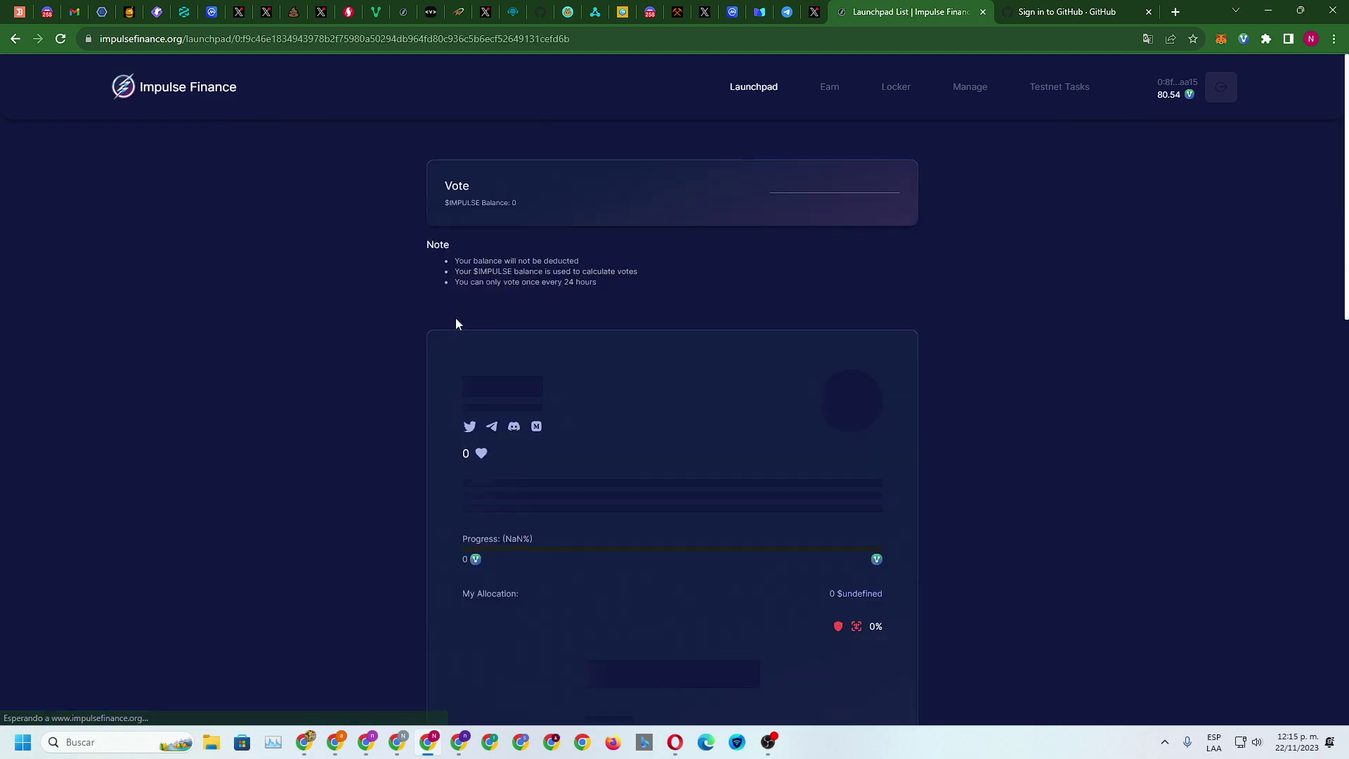
# Buy 11 VENOM of Venom Boost Airdrop, confirming with the wallet password, for 110 $VBA
pyautogui.scroll(-3, 1005, 267)
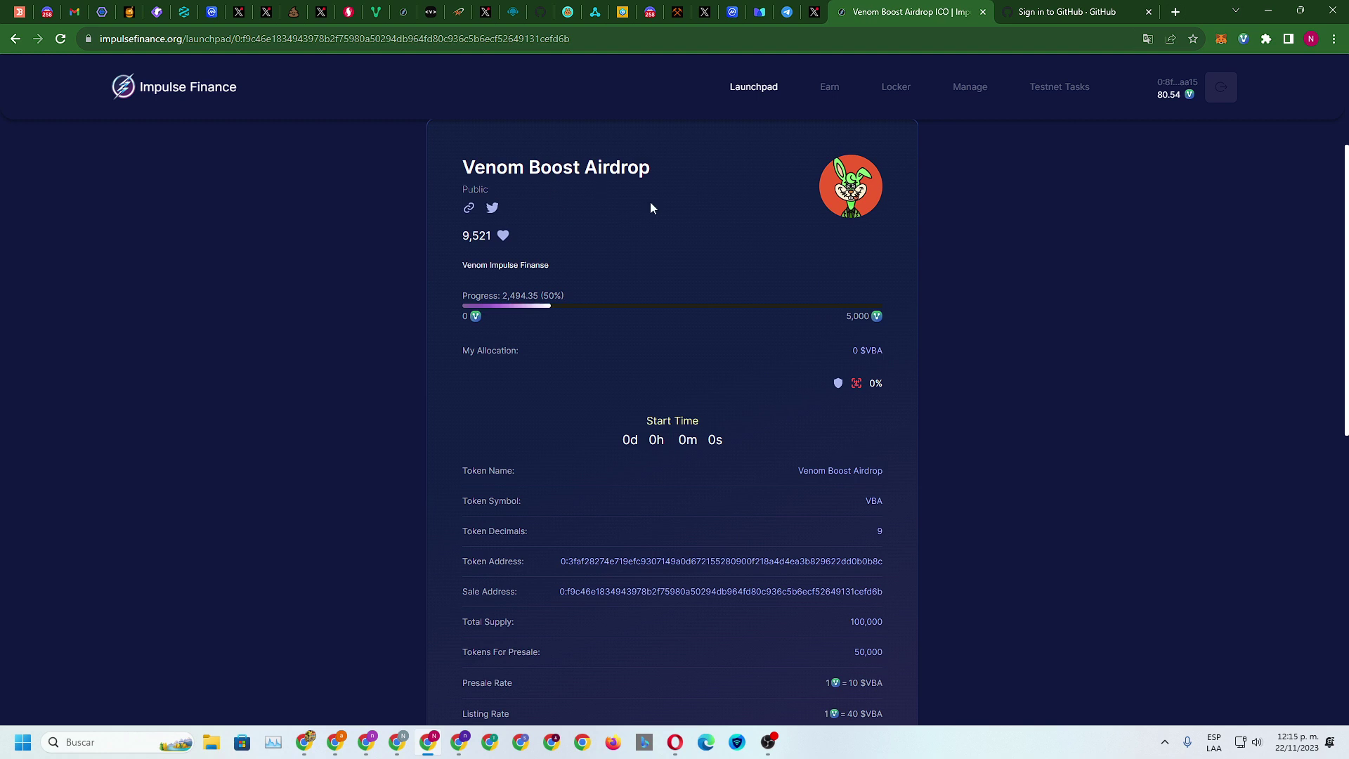
pyautogui.scroll(-2, 675, 315)
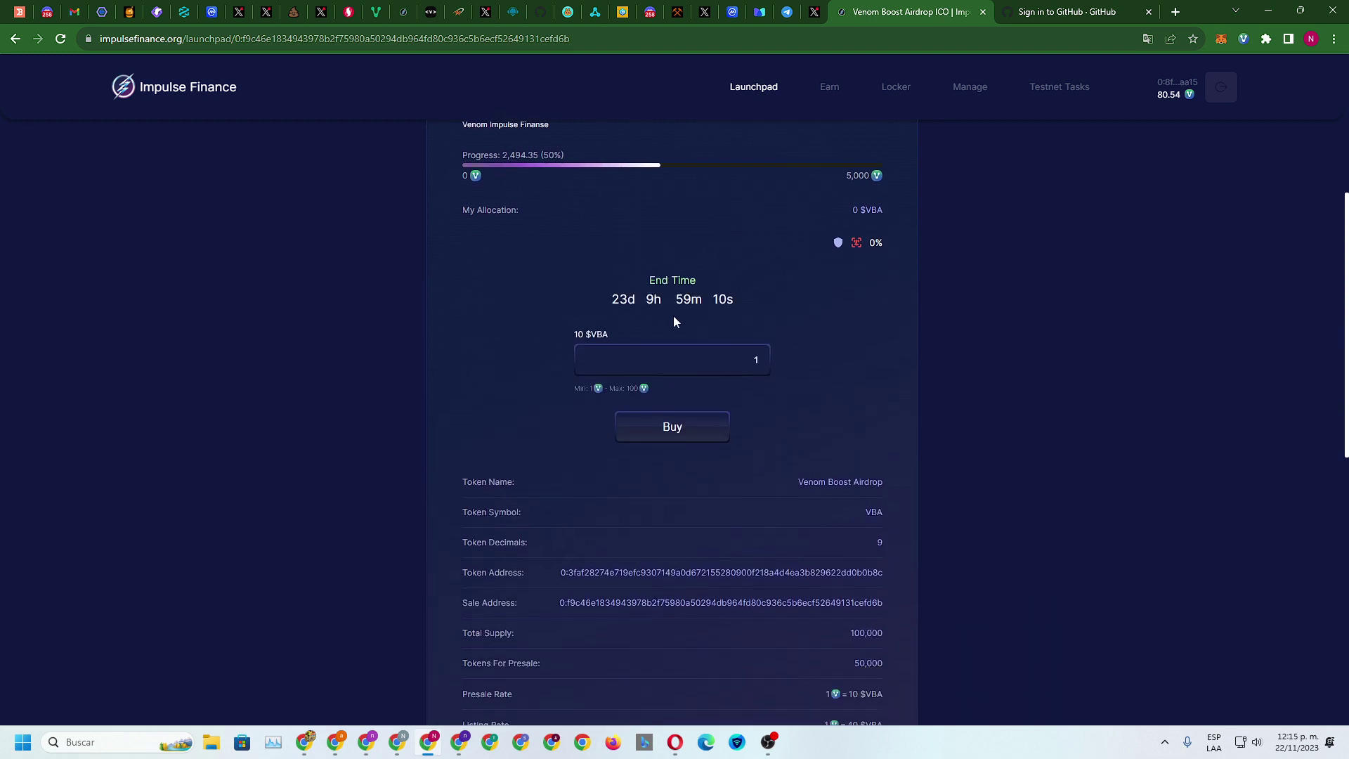
pyautogui.click(631, 362)
pyautogui.write('1')
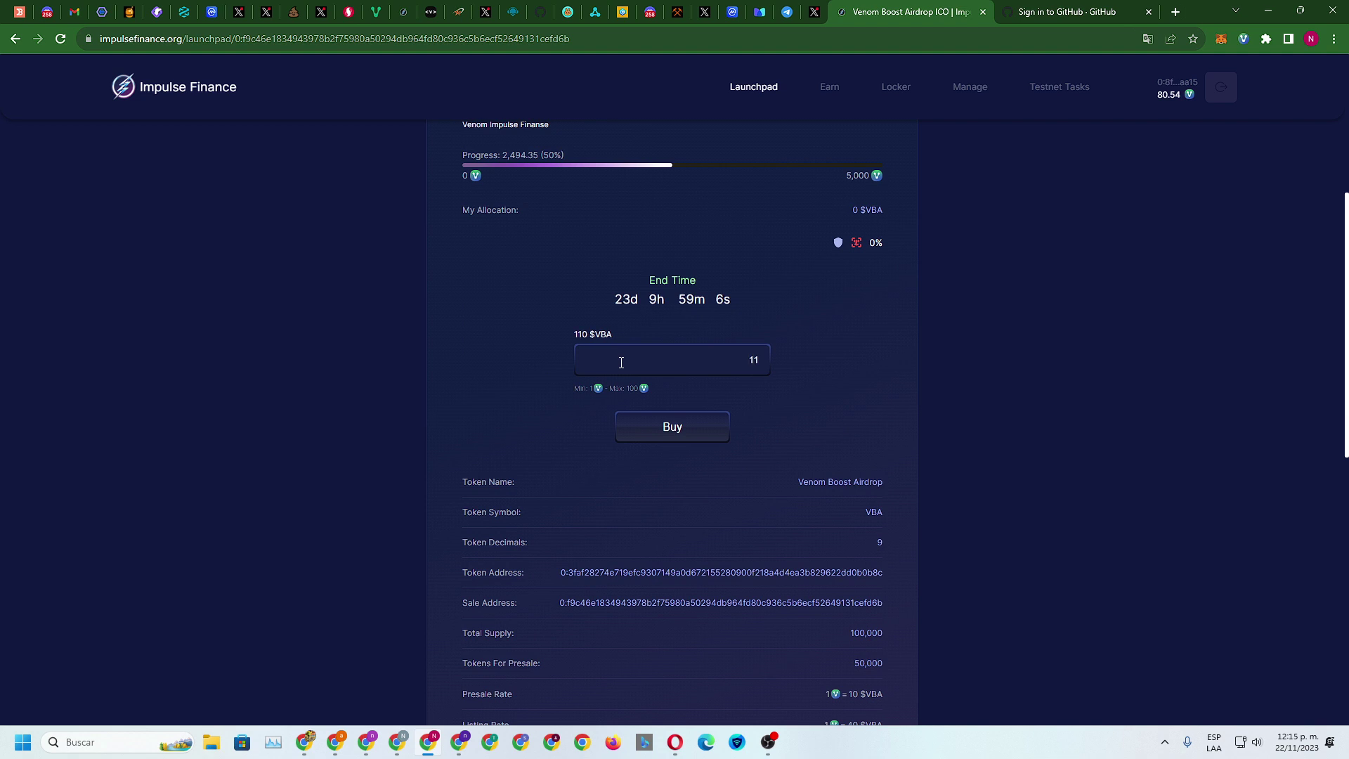
pyautogui.click(675, 427)
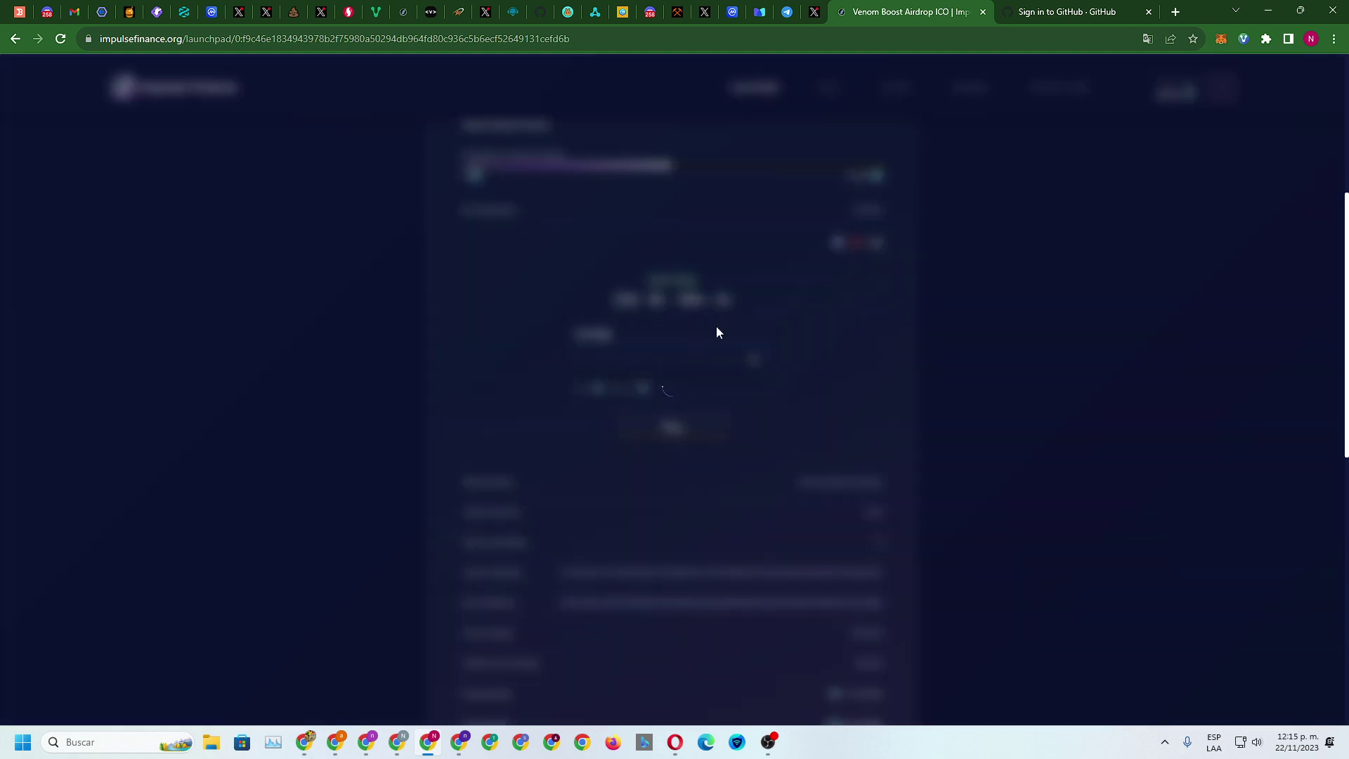
pyautogui.click(644, 424)
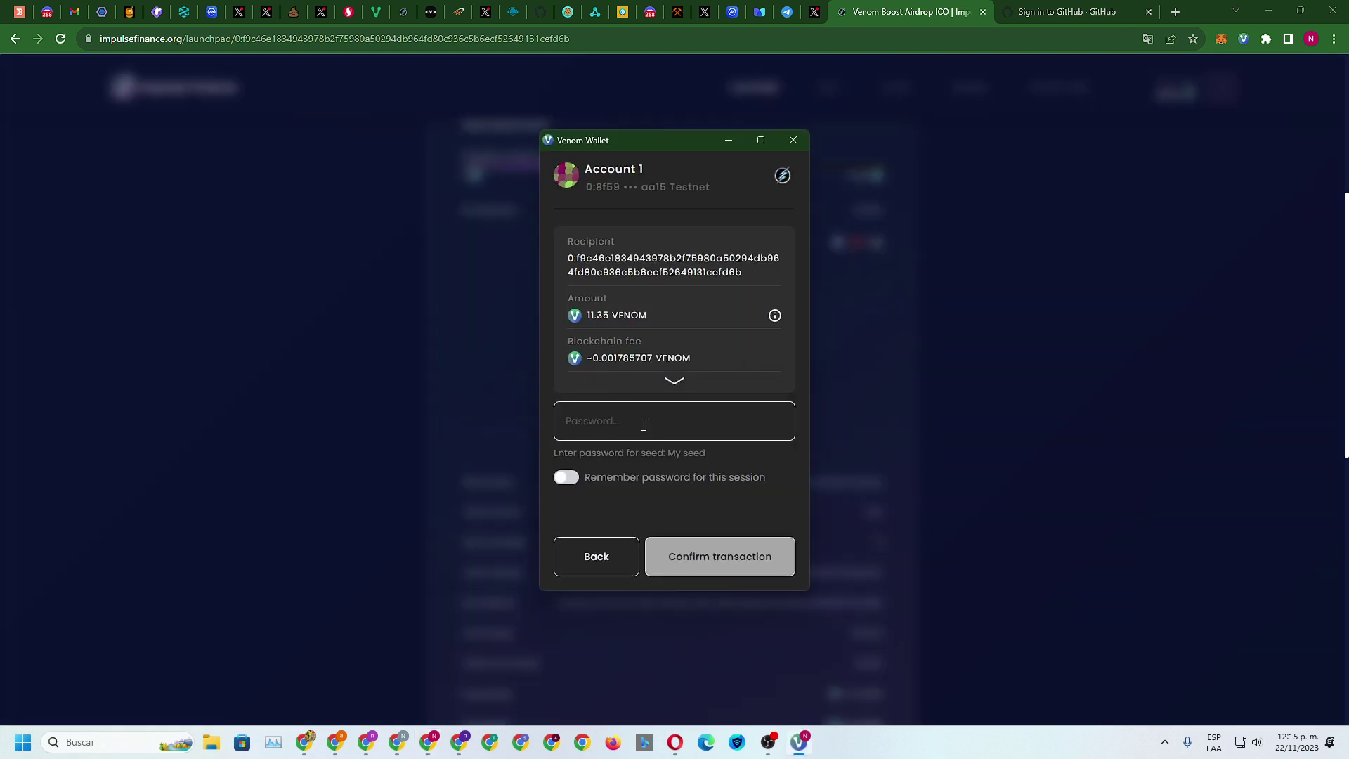
pyautogui.write('•••••••')
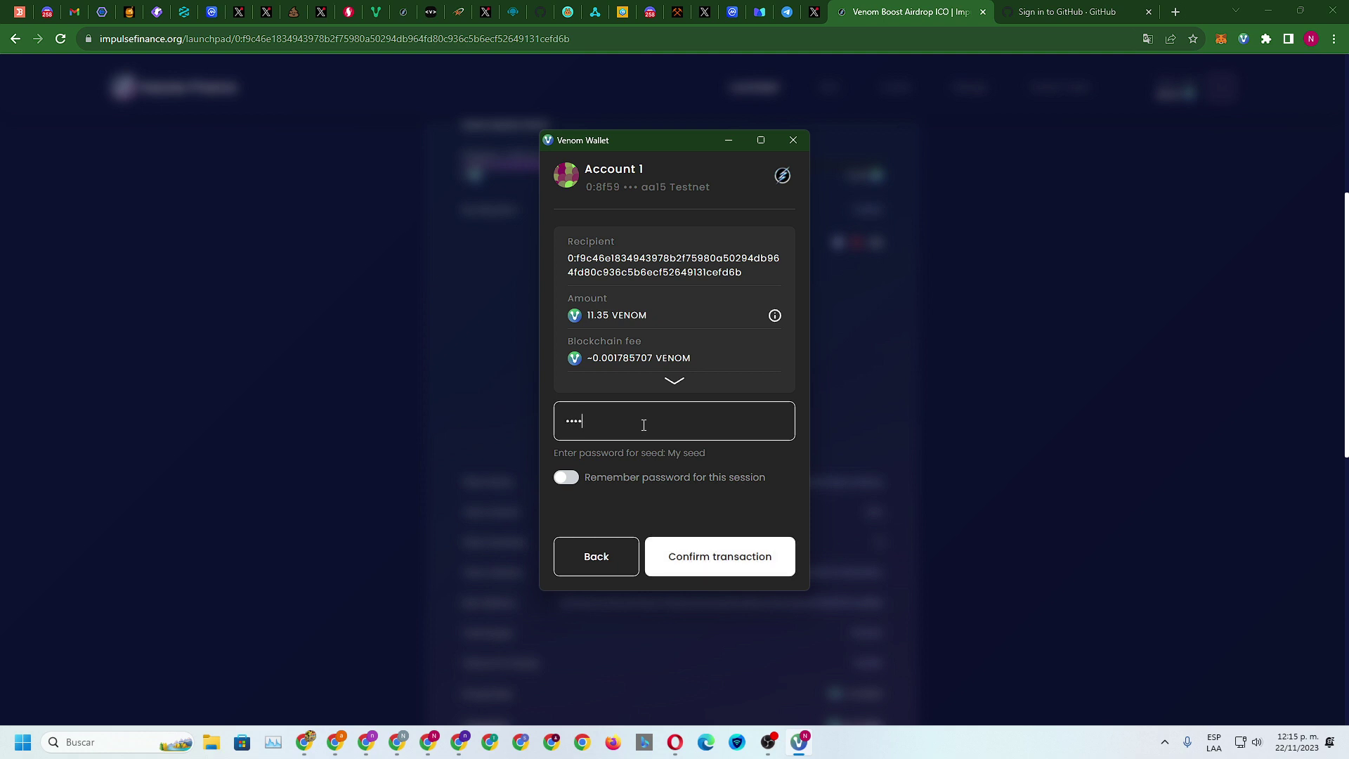
pyautogui.write('•••')
pyautogui.press('Return')
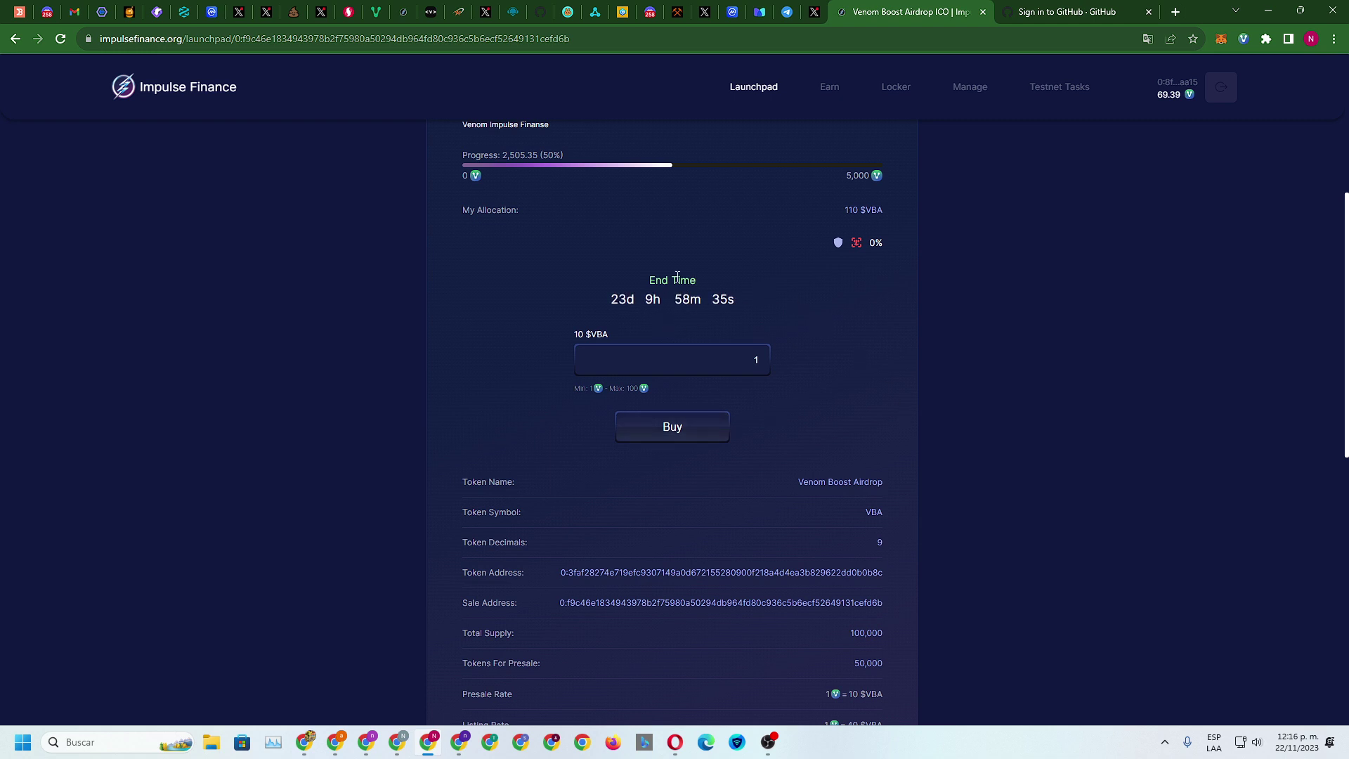
# Select and copy the Venom Boost Airdrop Token Address value from the sale details
pyautogui.scroll(5, 579, 348)
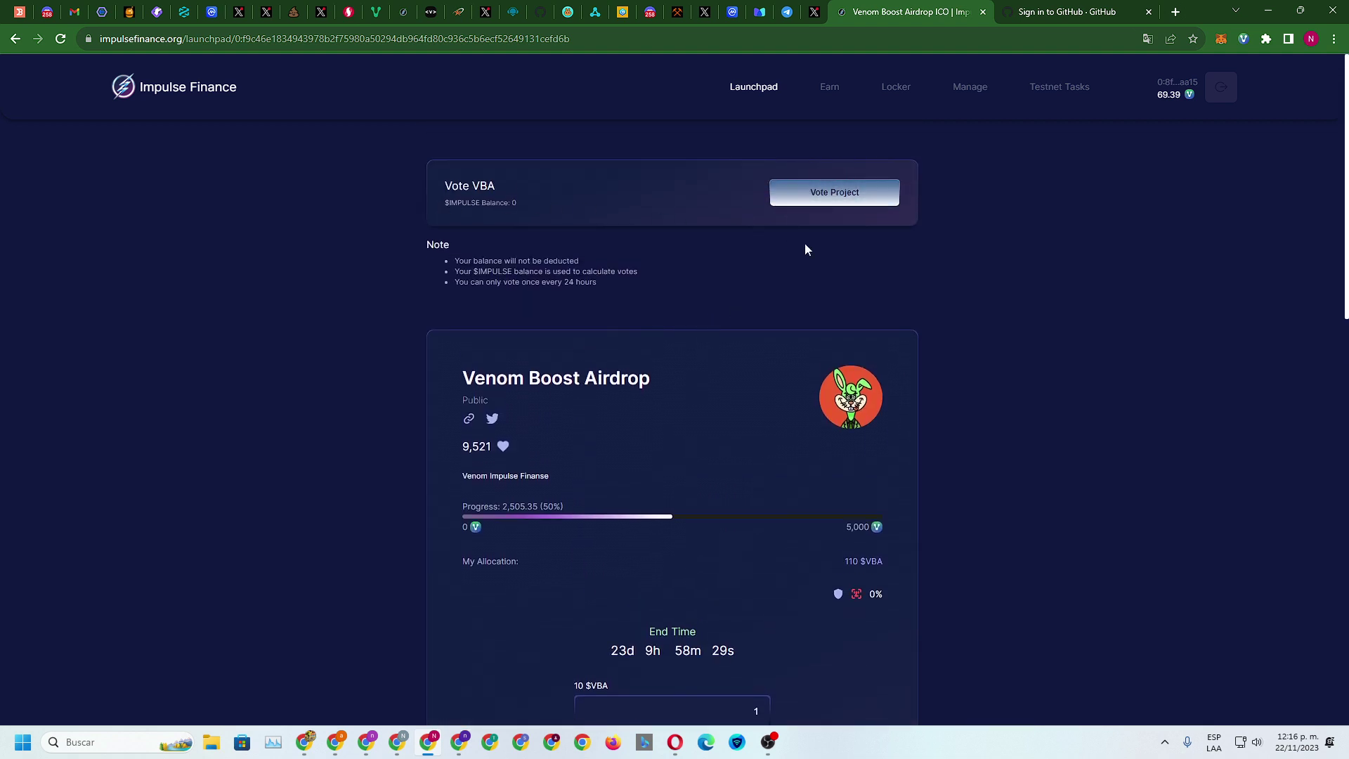
pyautogui.scroll(-8, 804, 243)
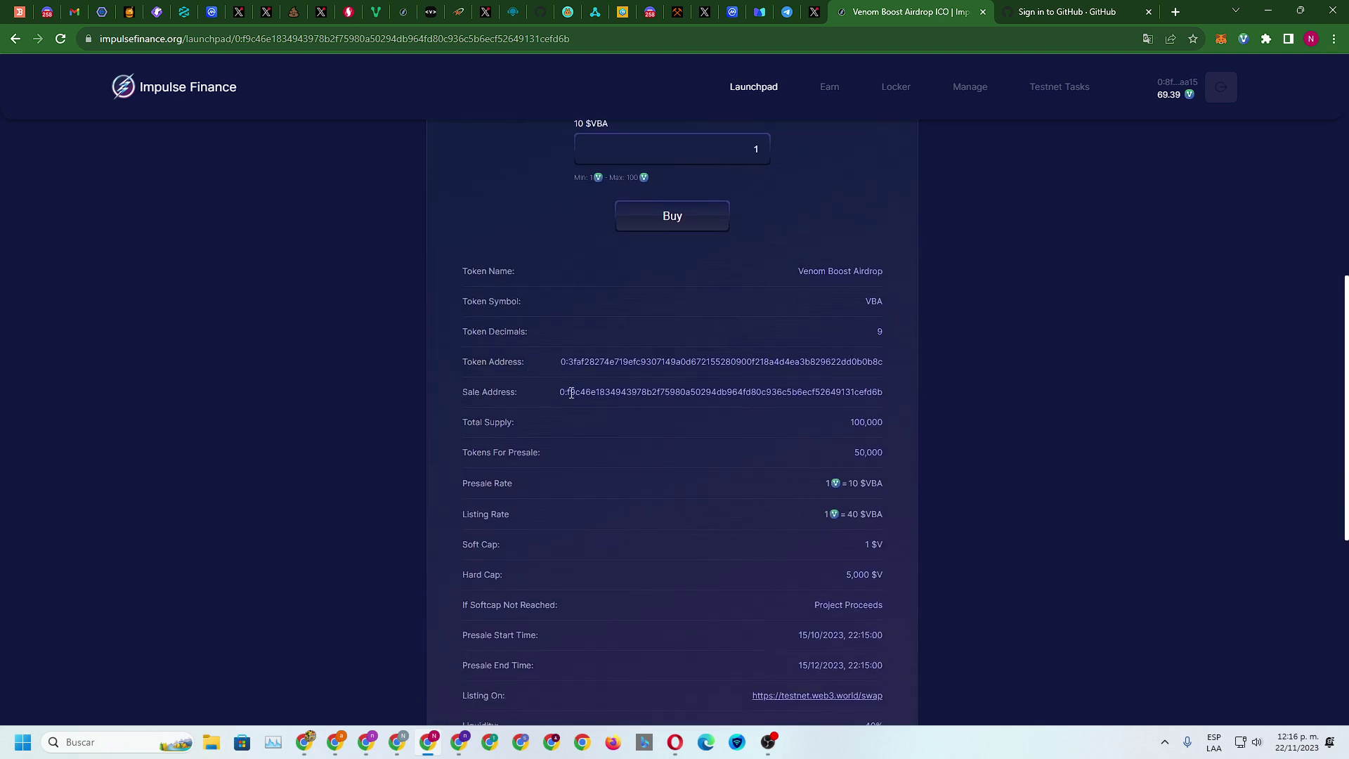
pyautogui.moveTo(561, 361); pyautogui.dragTo(897, 360)
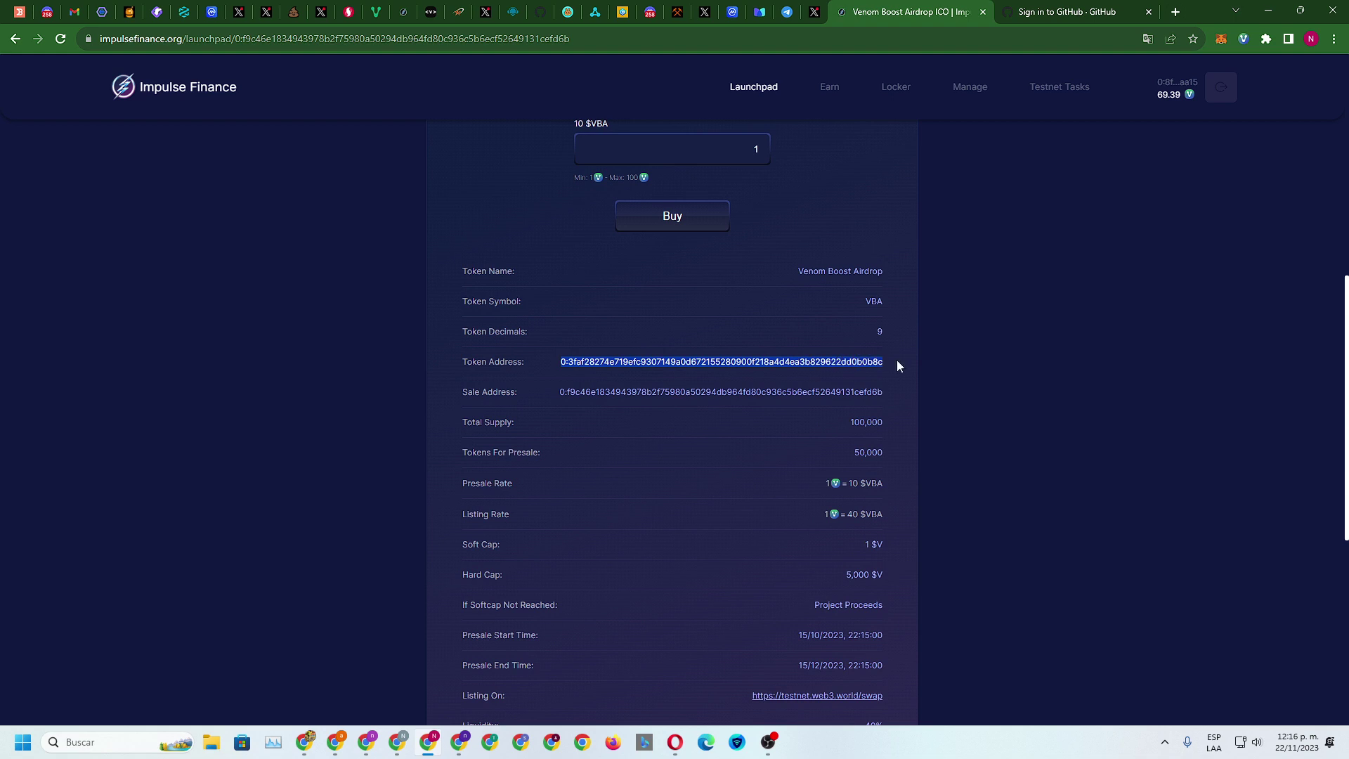
pyautogui.rightClick(845, 363)
pyautogui.click(887, 369)
pyautogui.scroll(-4, 847, 365)
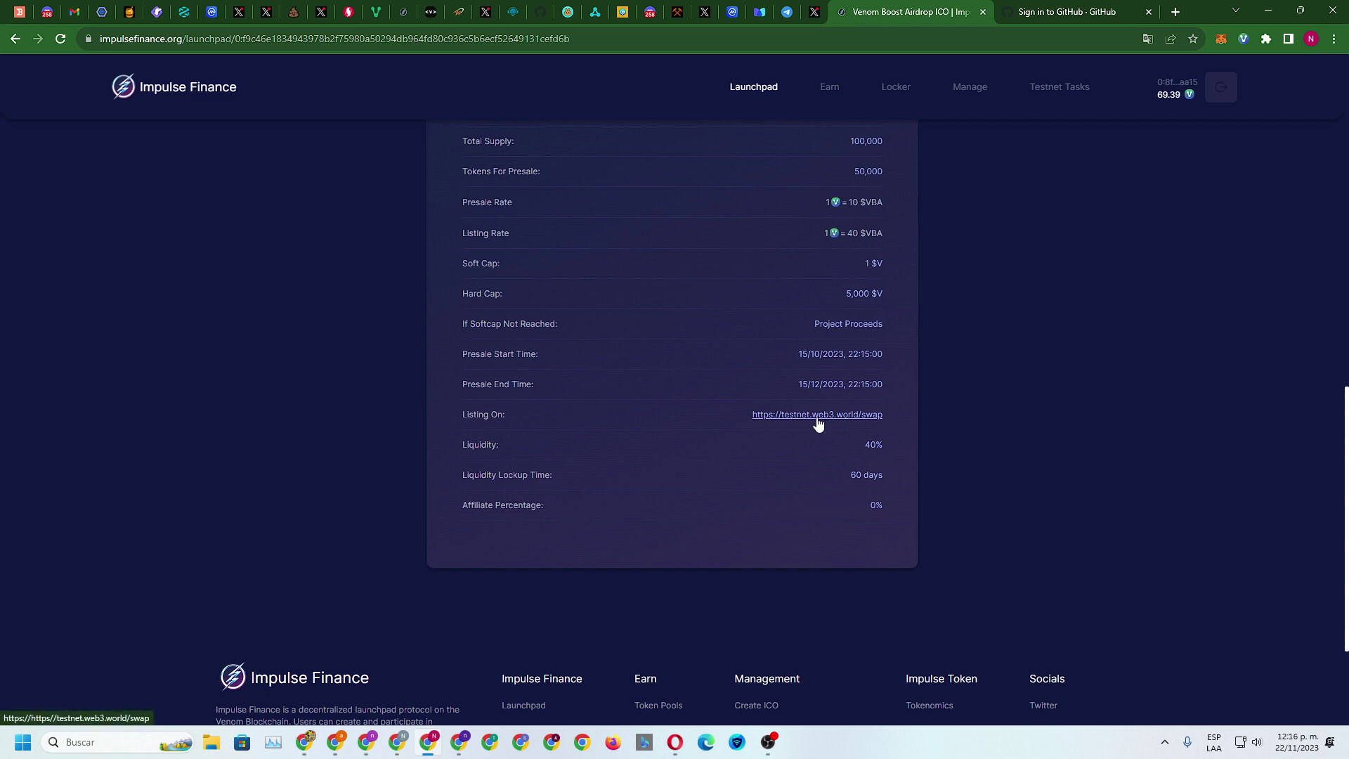
pyautogui.scroll(-3, 864, 457)
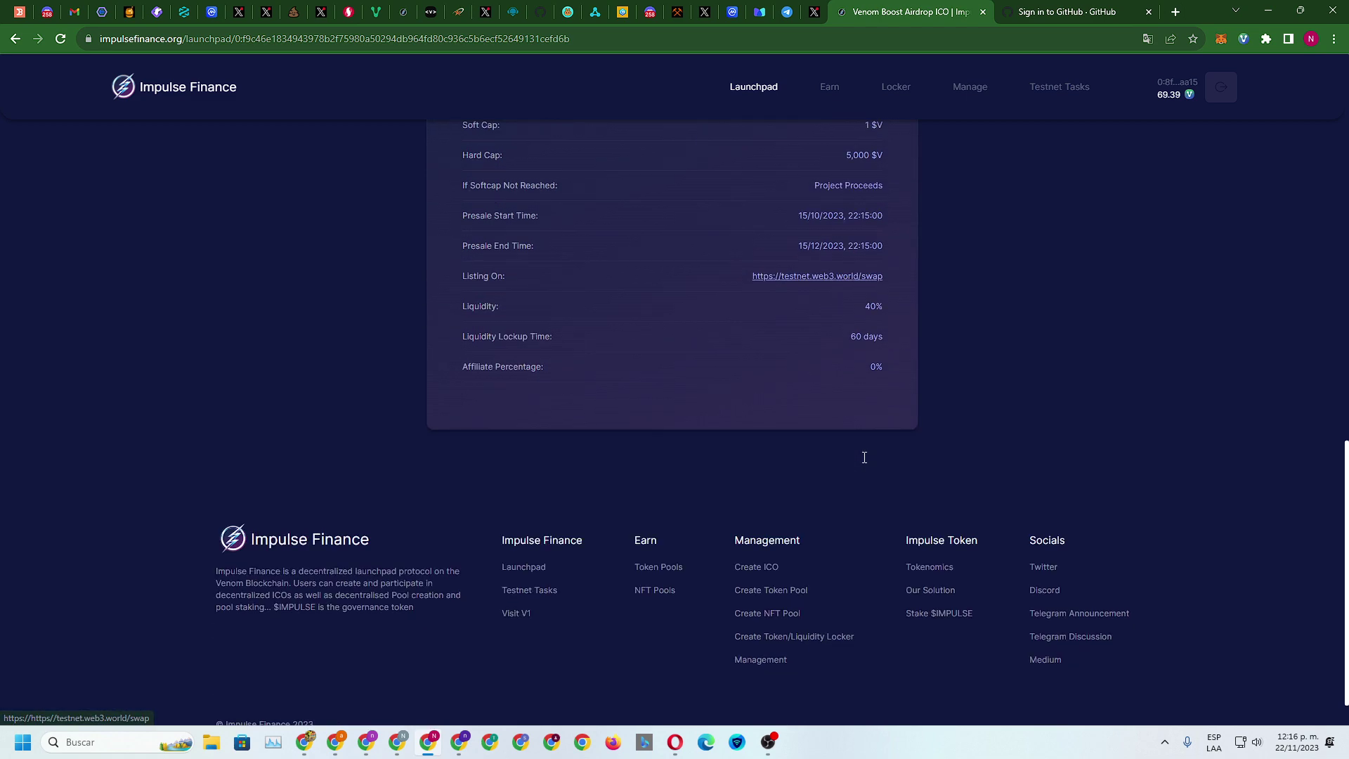
pyautogui.scroll(3, 865, 460)
pyautogui.scroll(10, 865, 460)
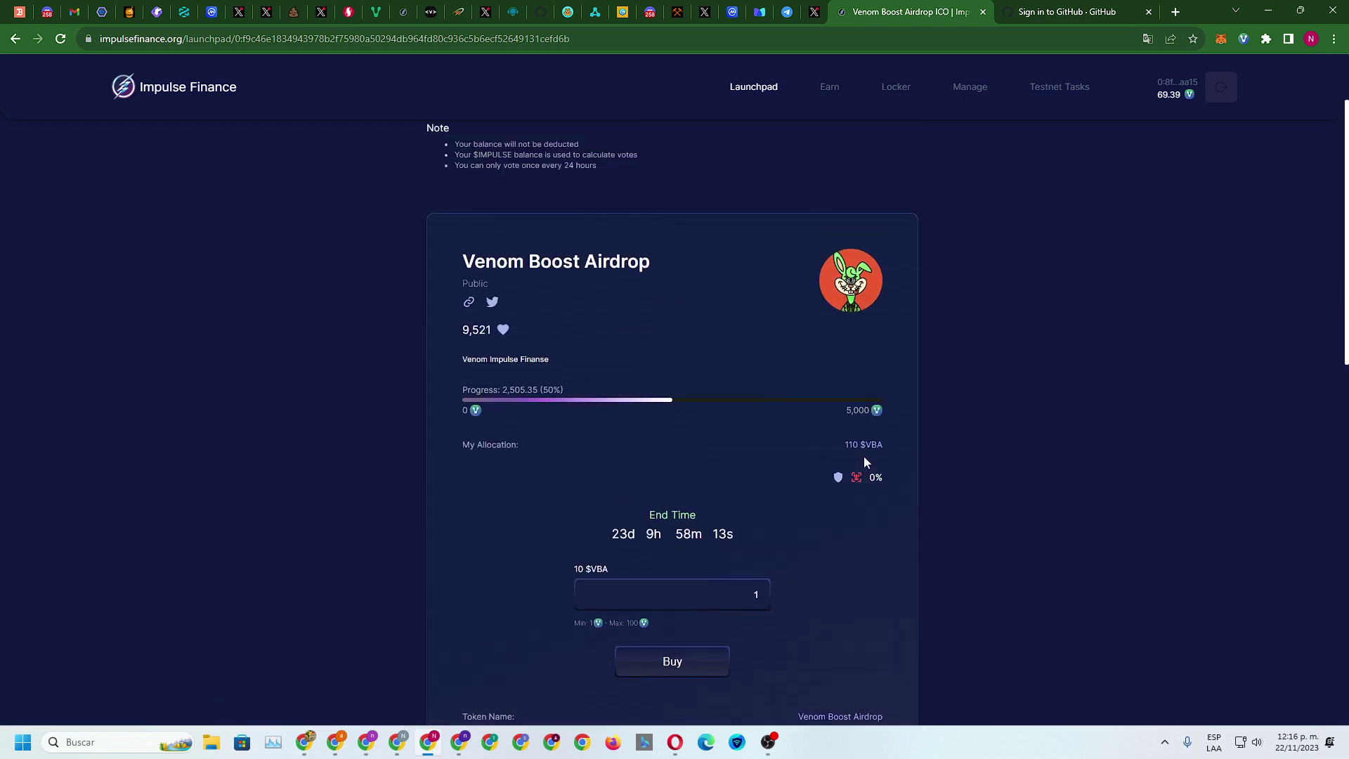
# Paste the copied root contract address as a custom VBA token in Venom Wallet and confirm it
pyautogui.click(1243, 39)
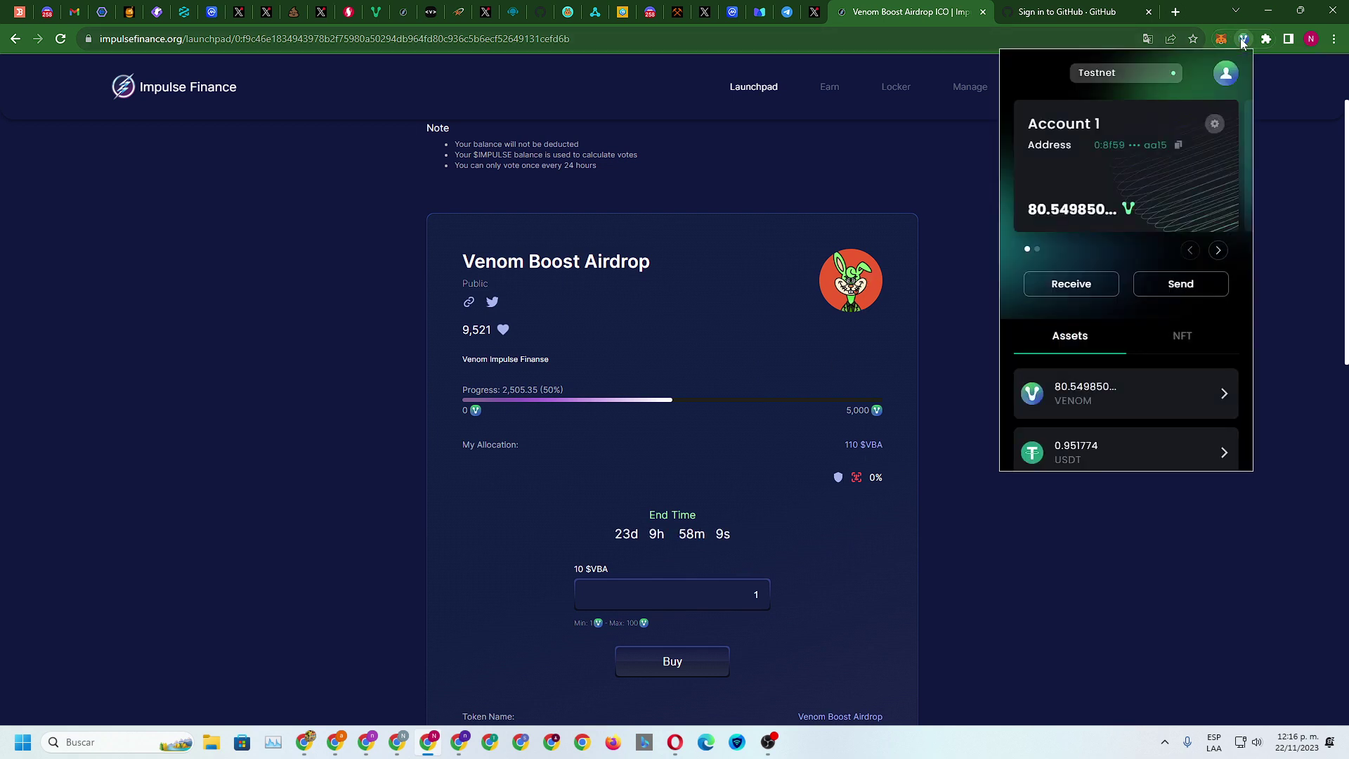
pyautogui.scroll(-5, 1118, 329)
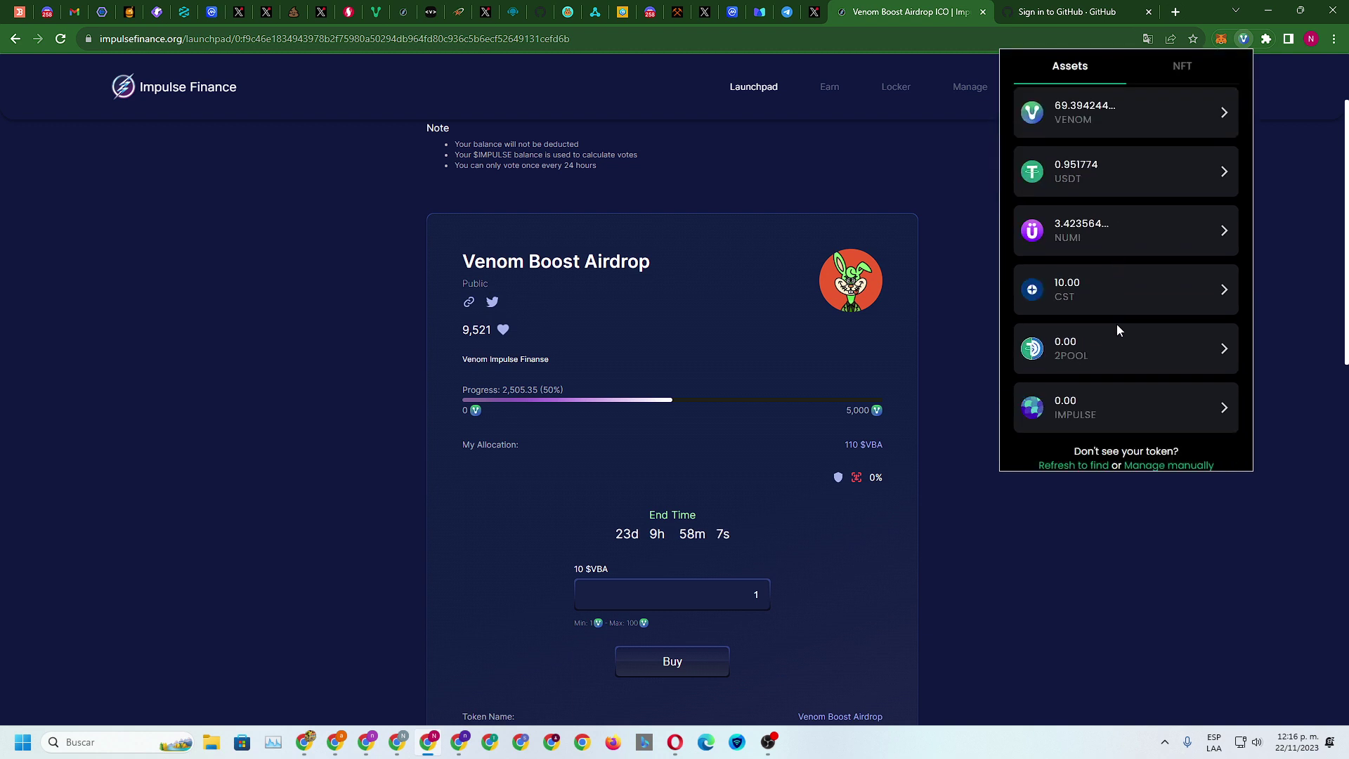
pyautogui.click(1150, 457)
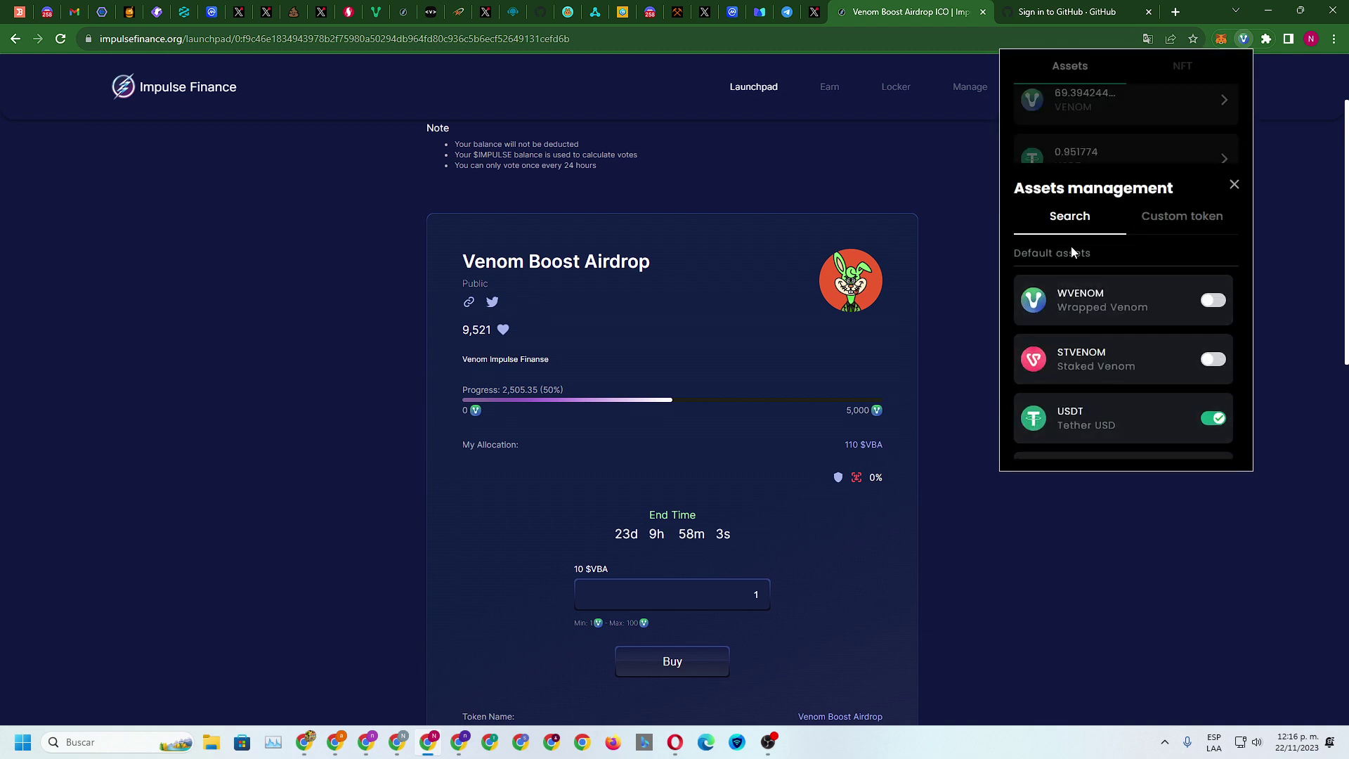
pyautogui.click(1172, 219)
pyautogui.click(1086, 374)
pyautogui.rightClick(1085, 374)
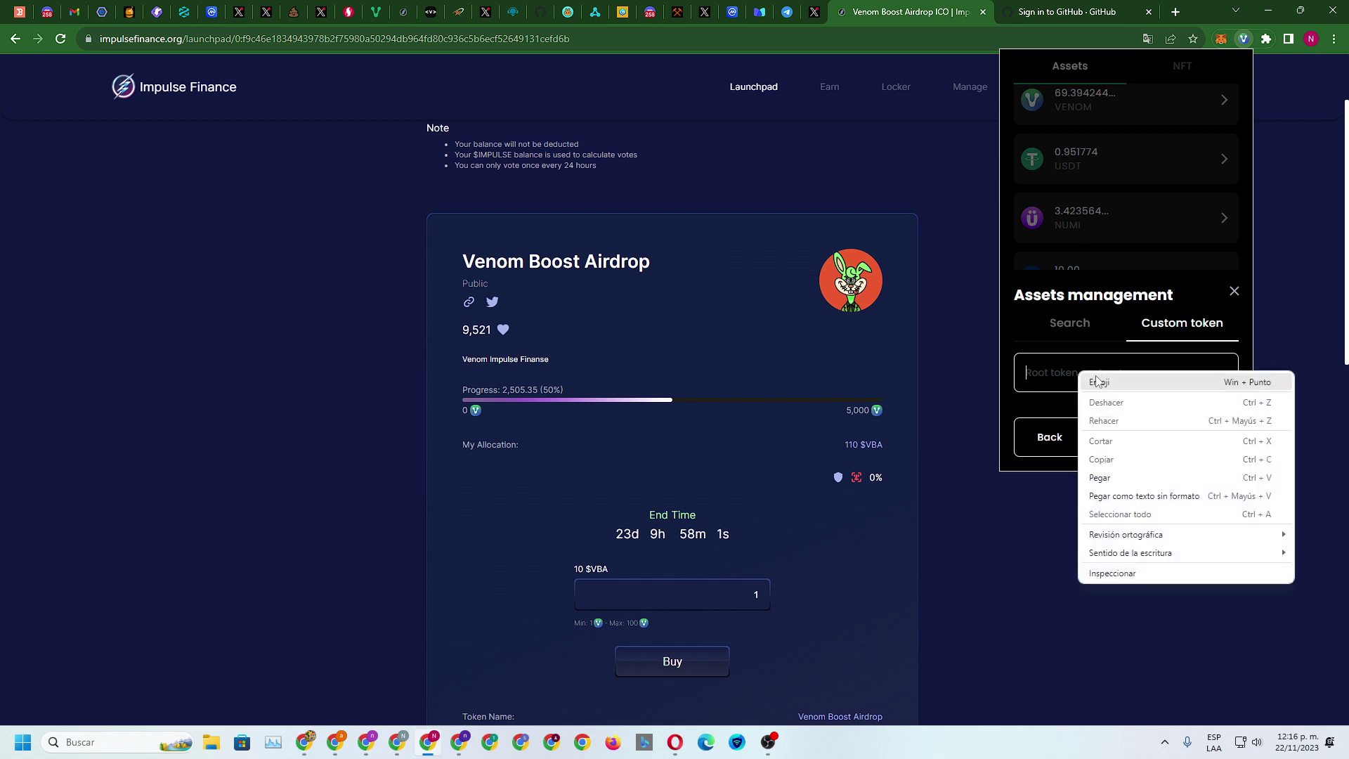
pyautogui.click(1114, 472)
pyautogui.click(1140, 441)
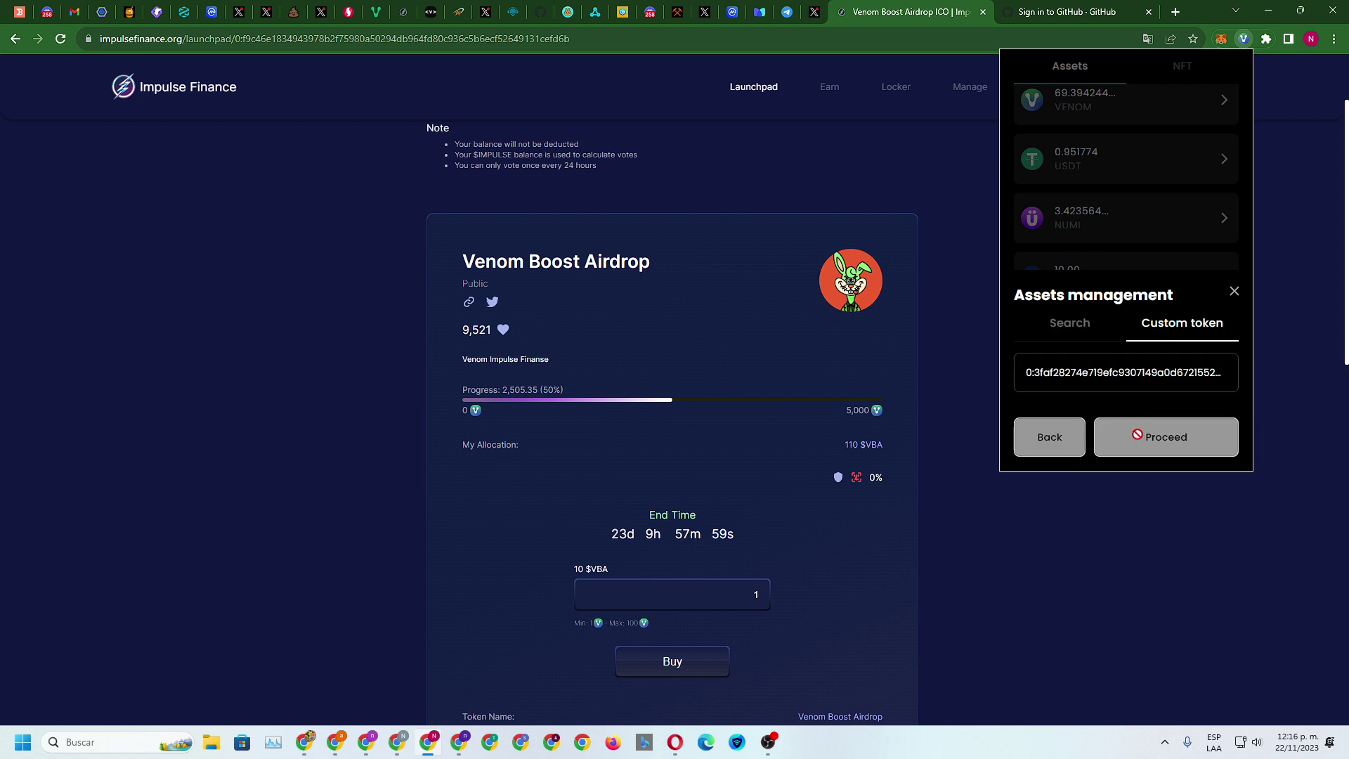
pyautogui.scroll(-1, 1169, 363)
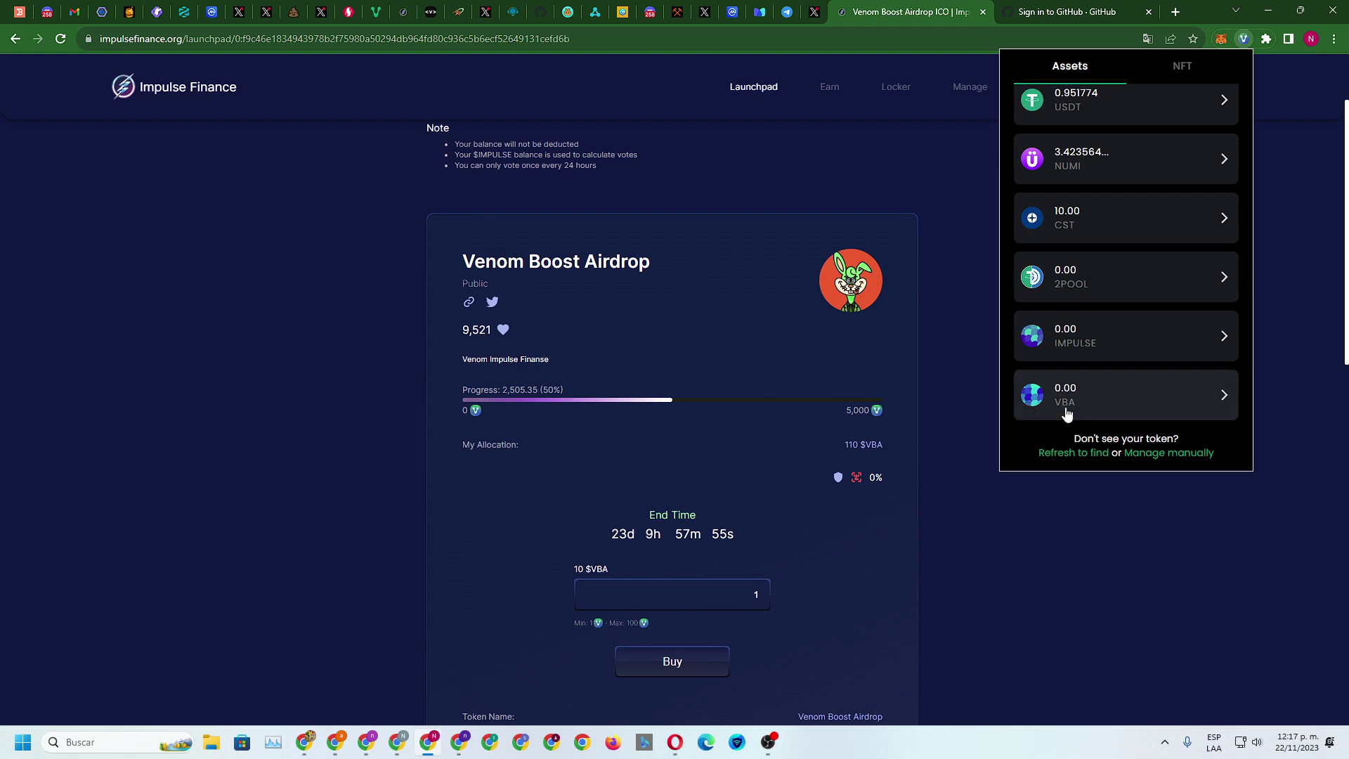
pyautogui.click(1030, 505)
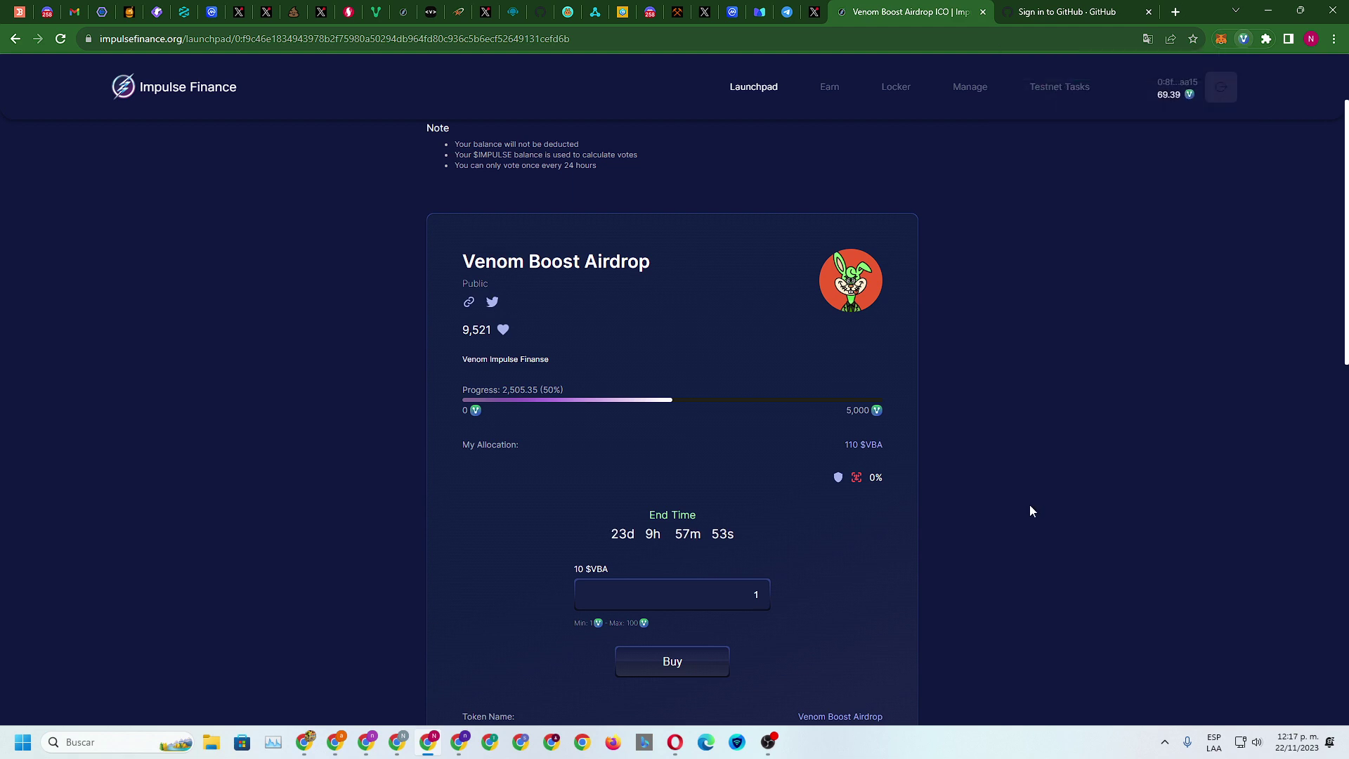
# Copy the Venom Boost Airdrop sale's Sale Address
pyautogui.scroll(-5, 693, 485)
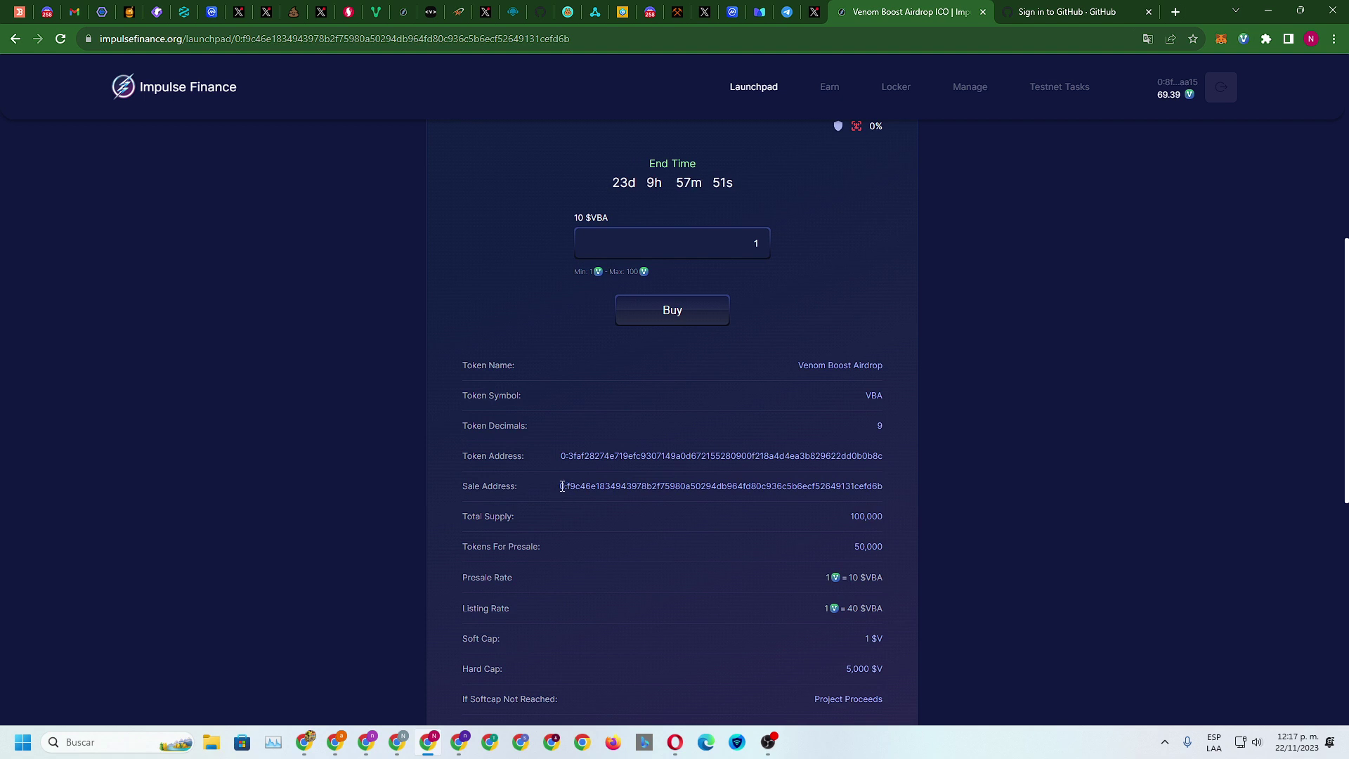
pyautogui.moveTo(556, 486); pyautogui.dragTo(906, 491)
pyautogui.rightClick(837, 483)
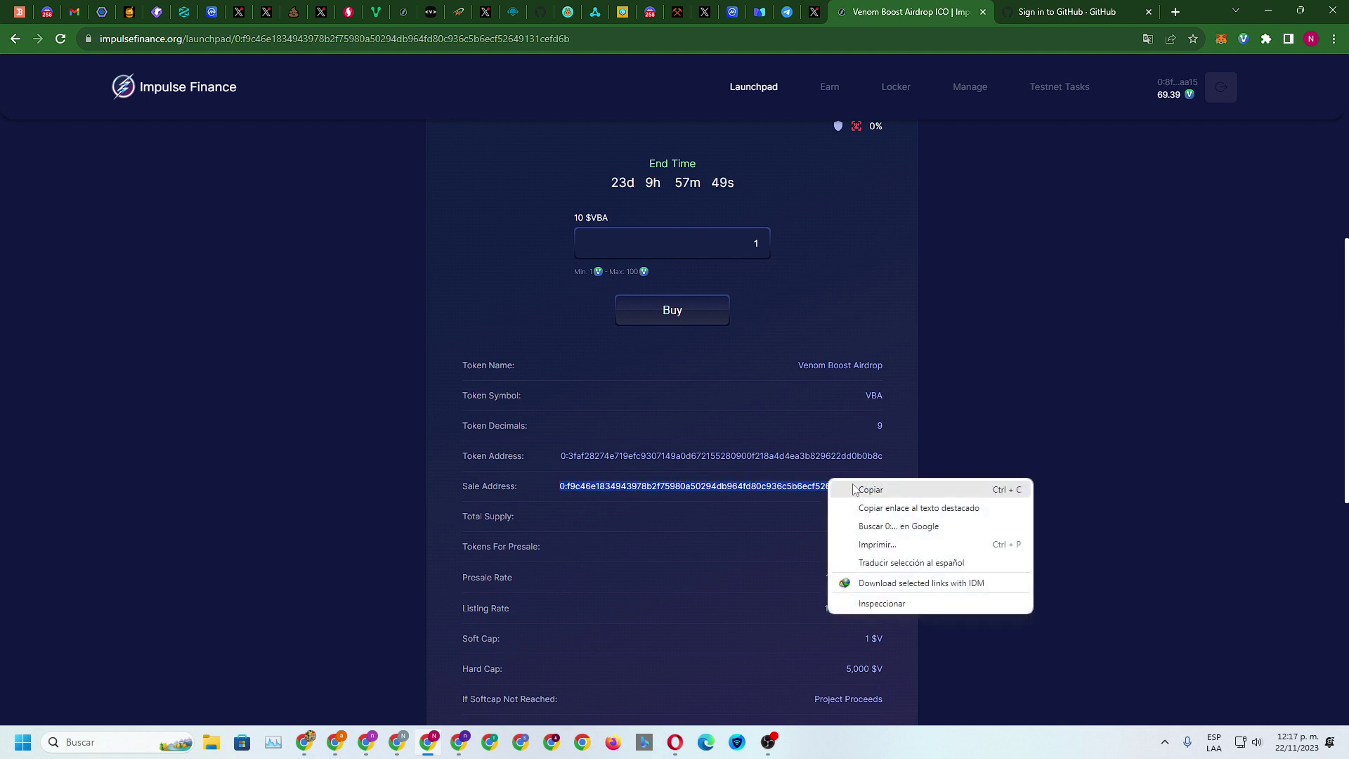
pyautogui.click(858, 488)
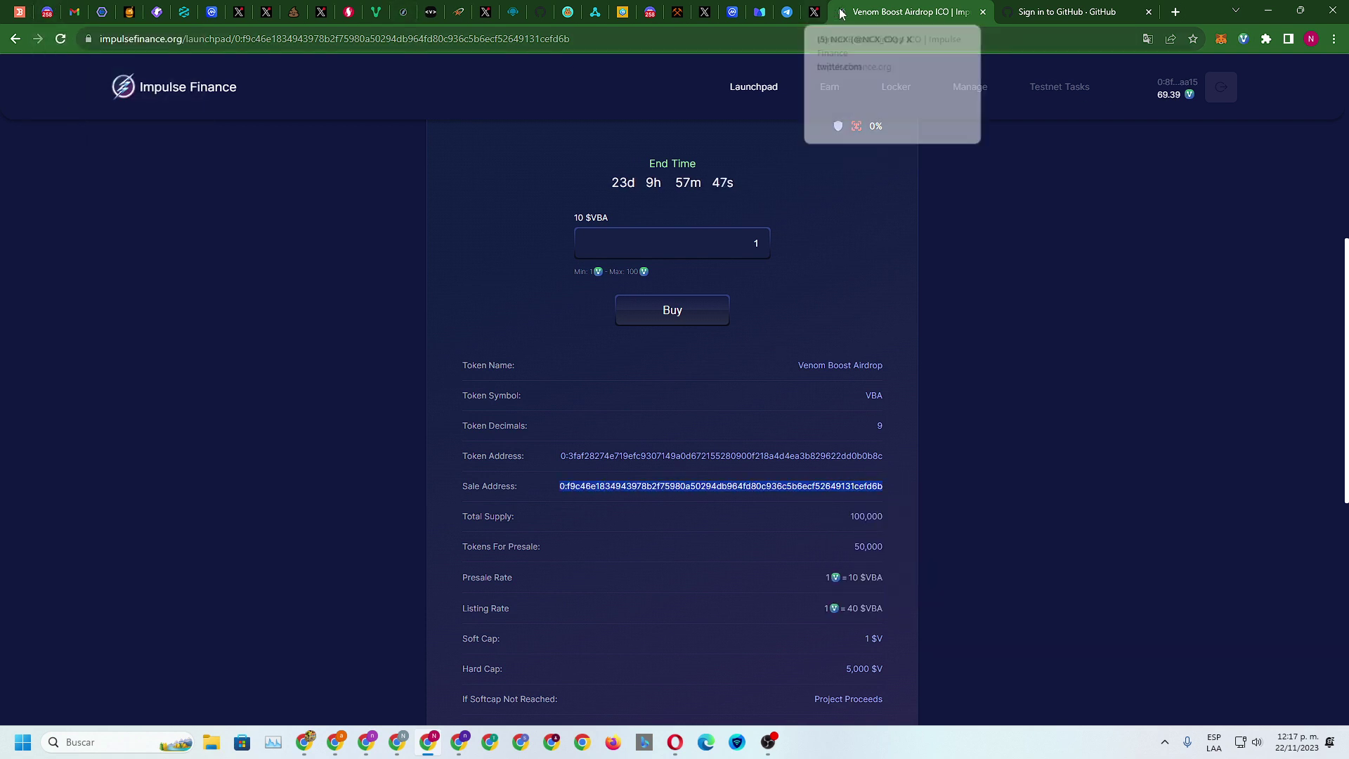
# Back on Testnet Tasks, paste the address into the Participate in a sale field and verify
pyautogui.rightClick(15, 41)
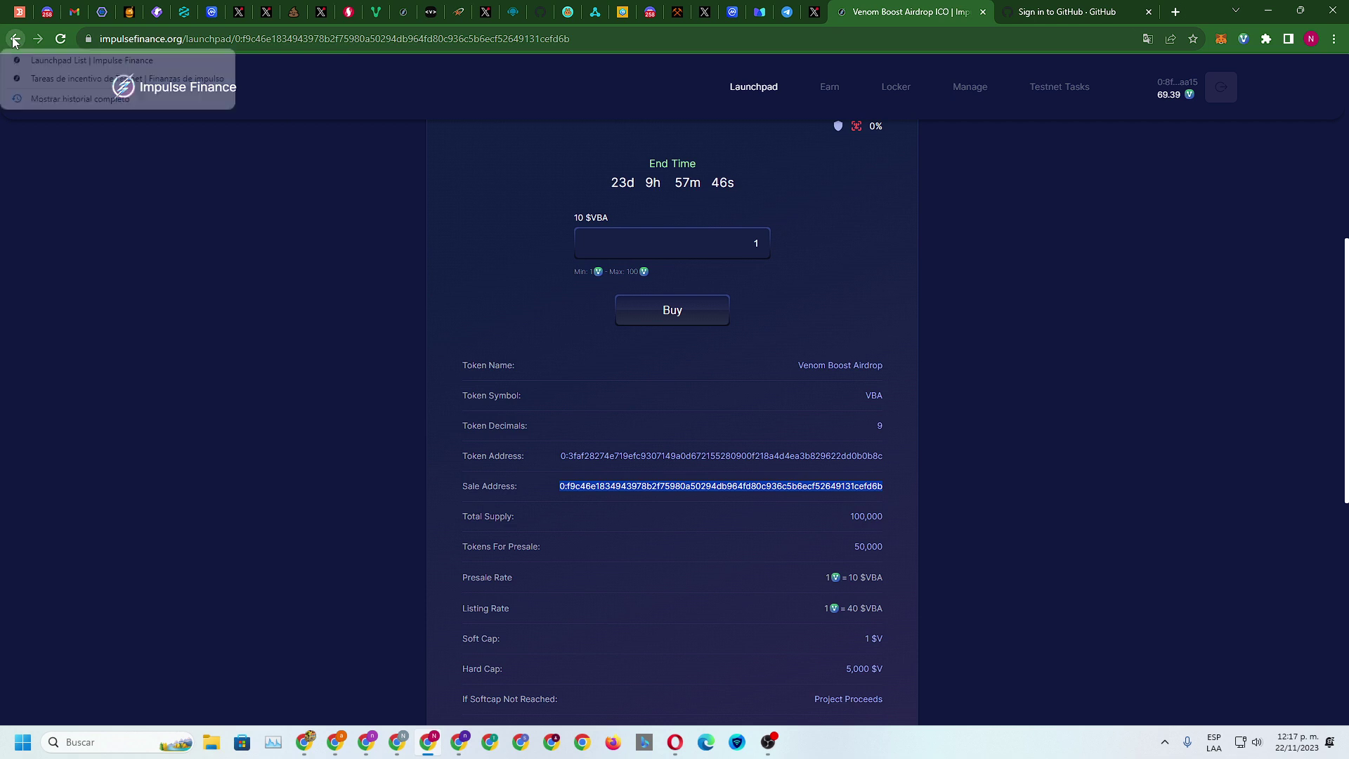
pyautogui.click(28, 80)
pyautogui.click(914, 402)
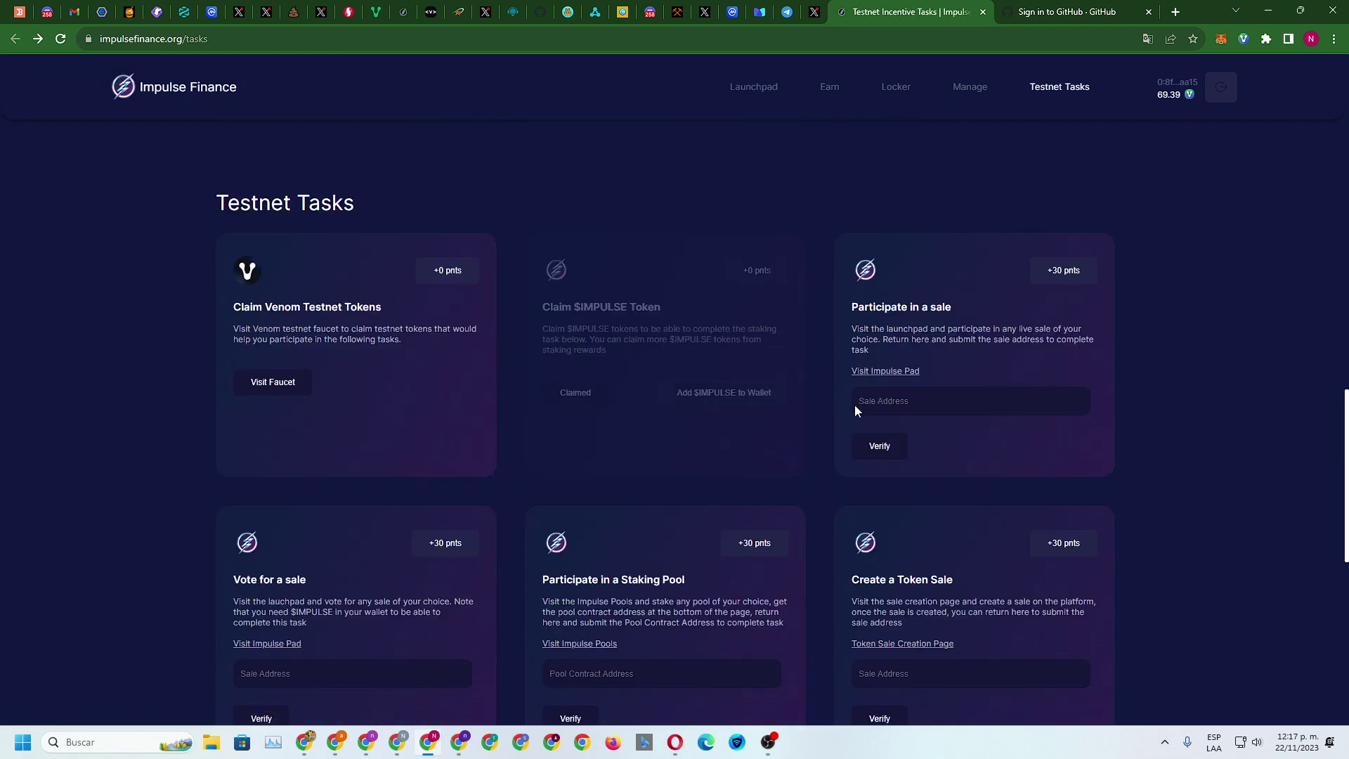
pyautogui.rightClick(894, 399)
pyautogui.click(913, 508)
pyautogui.click(882, 447)
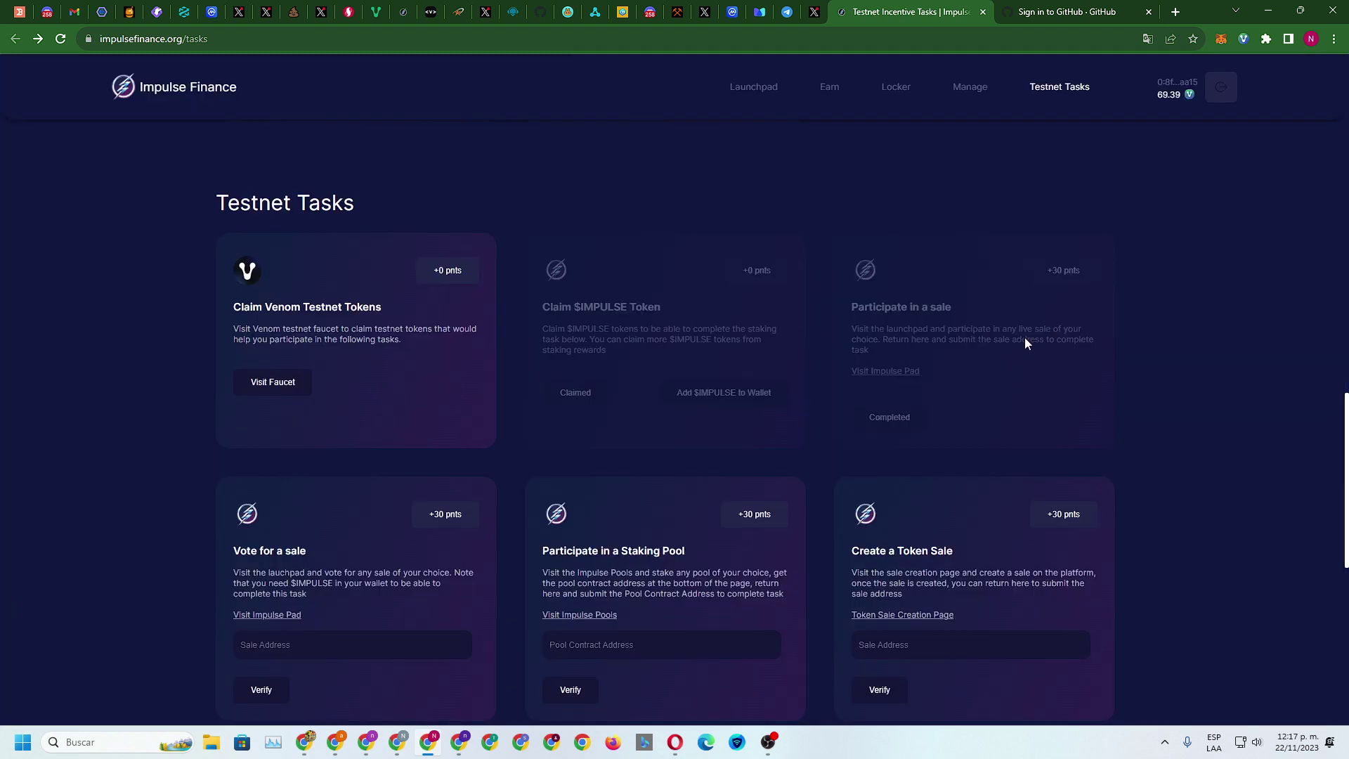
# Check the Venom wallet balance, then close the wallet view
pyautogui.scroll(-3, 1071, 345)
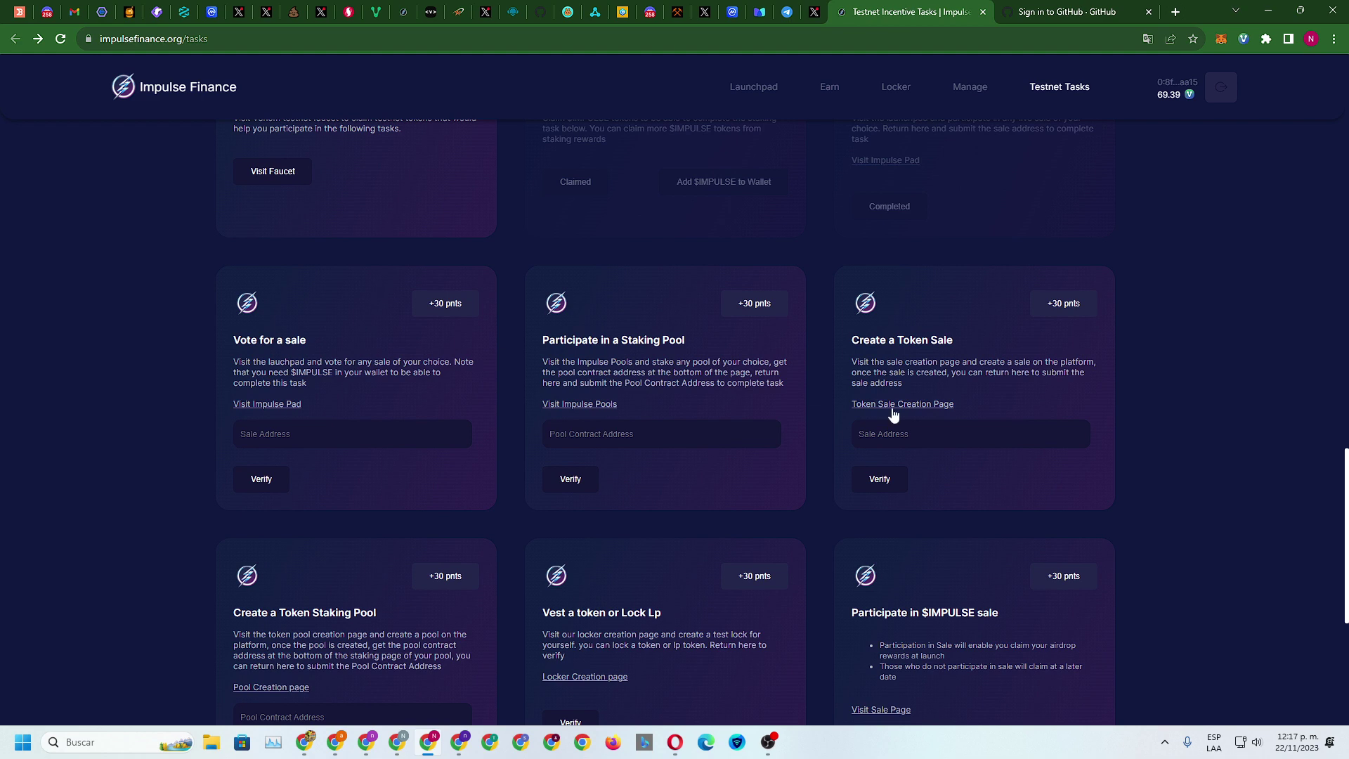
pyautogui.scroll(-6, 918, 431)
pyautogui.scroll(9, 917, 432)
pyautogui.scroll(15, 912, 430)
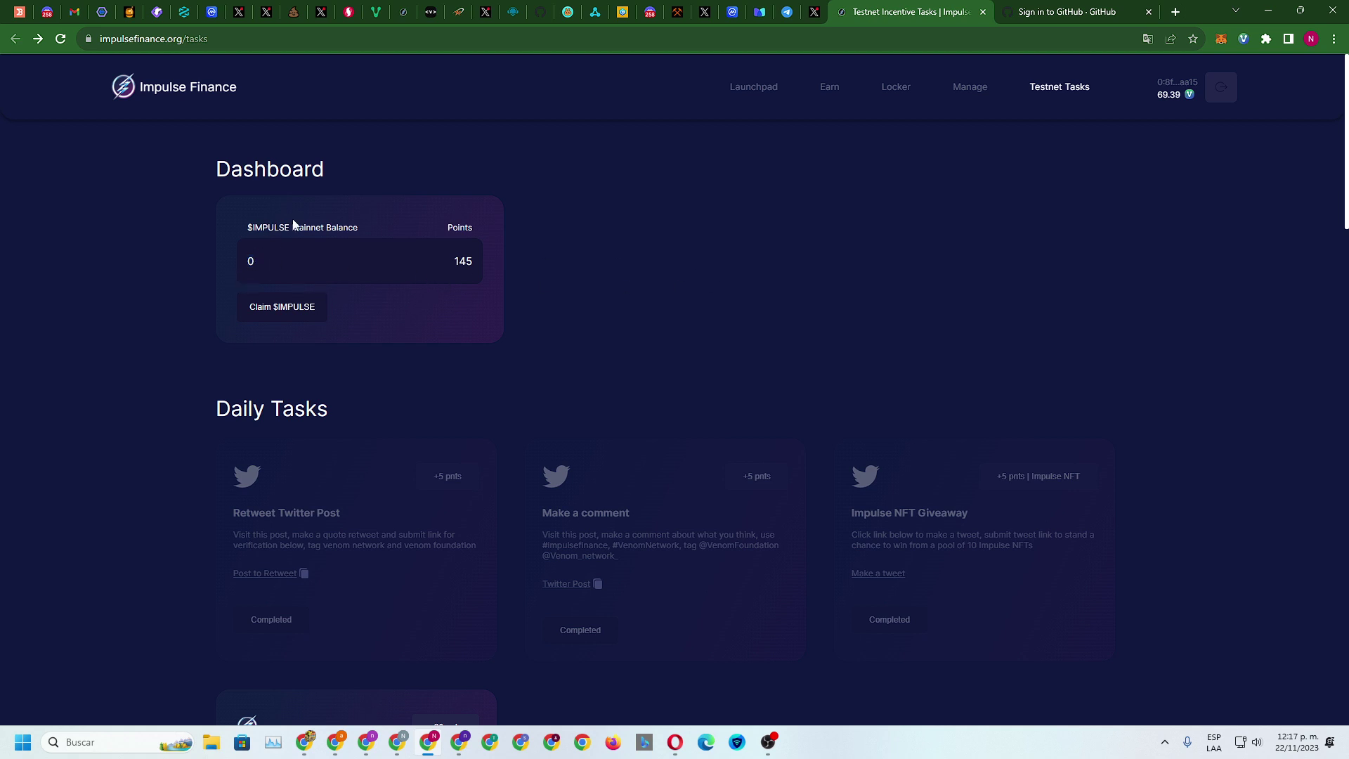
pyautogui.click(1238, 41)
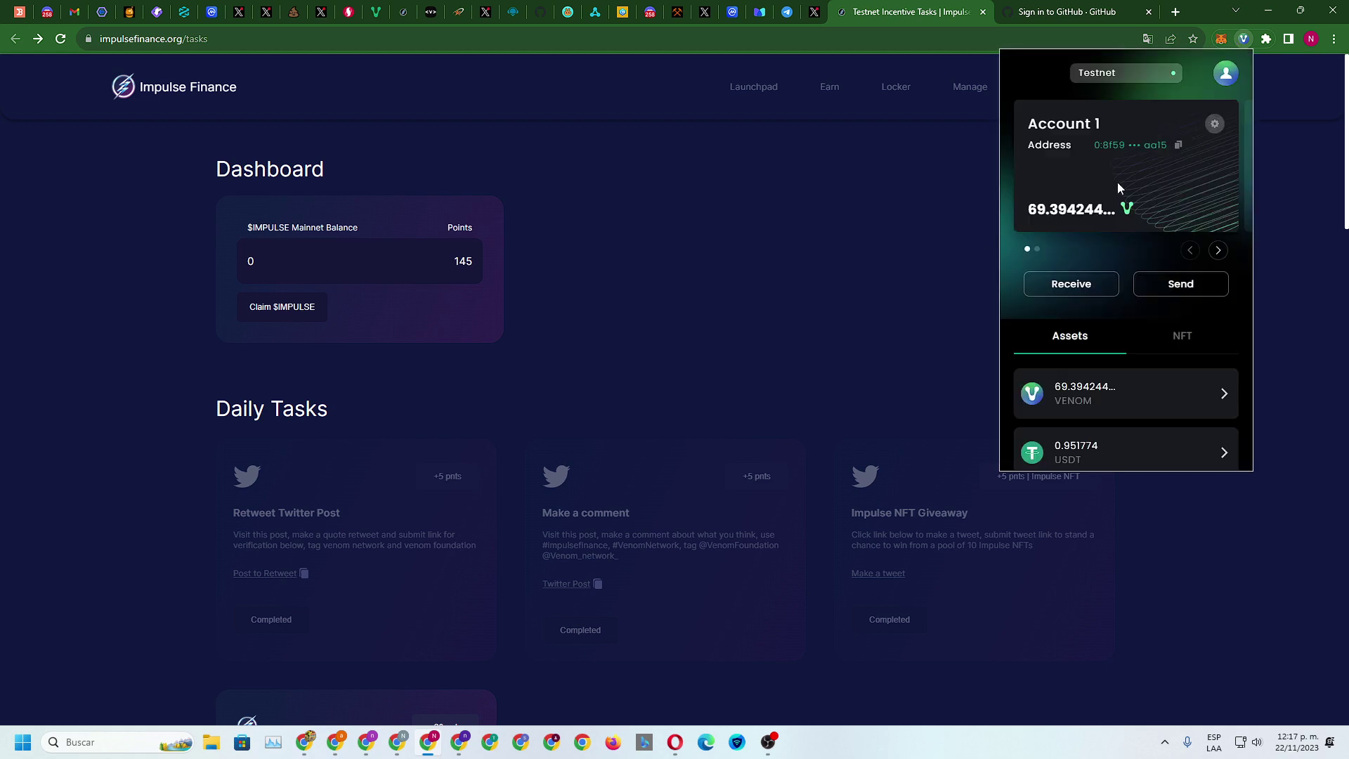
pyautogui.scroll(-6, 1112, 380)
pyautogui.click(889, 347)
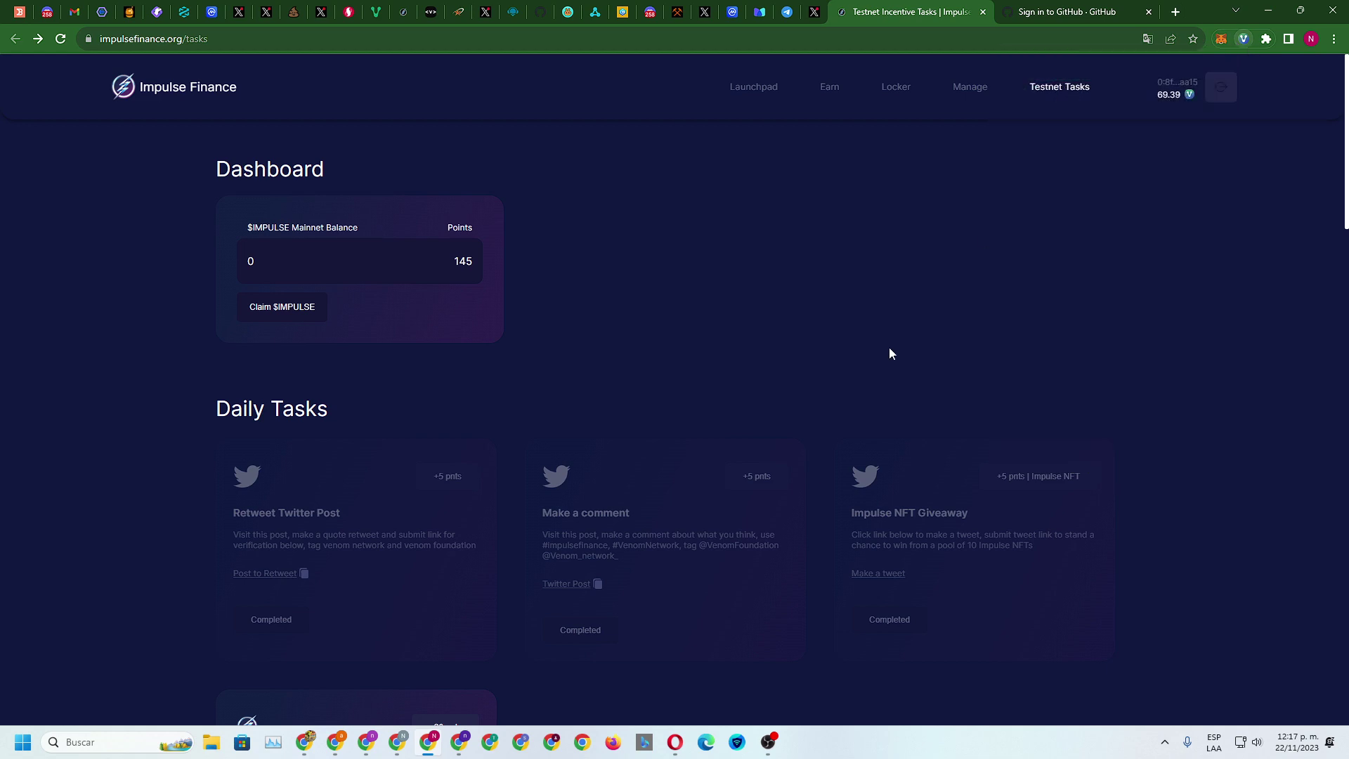
# Look over the Impulse Pad launchpad, then return to the Testnet Tasks page
pyautogui.scroll(-12, 888, 355)
pyautogui.scroll(-4, 887, 369)
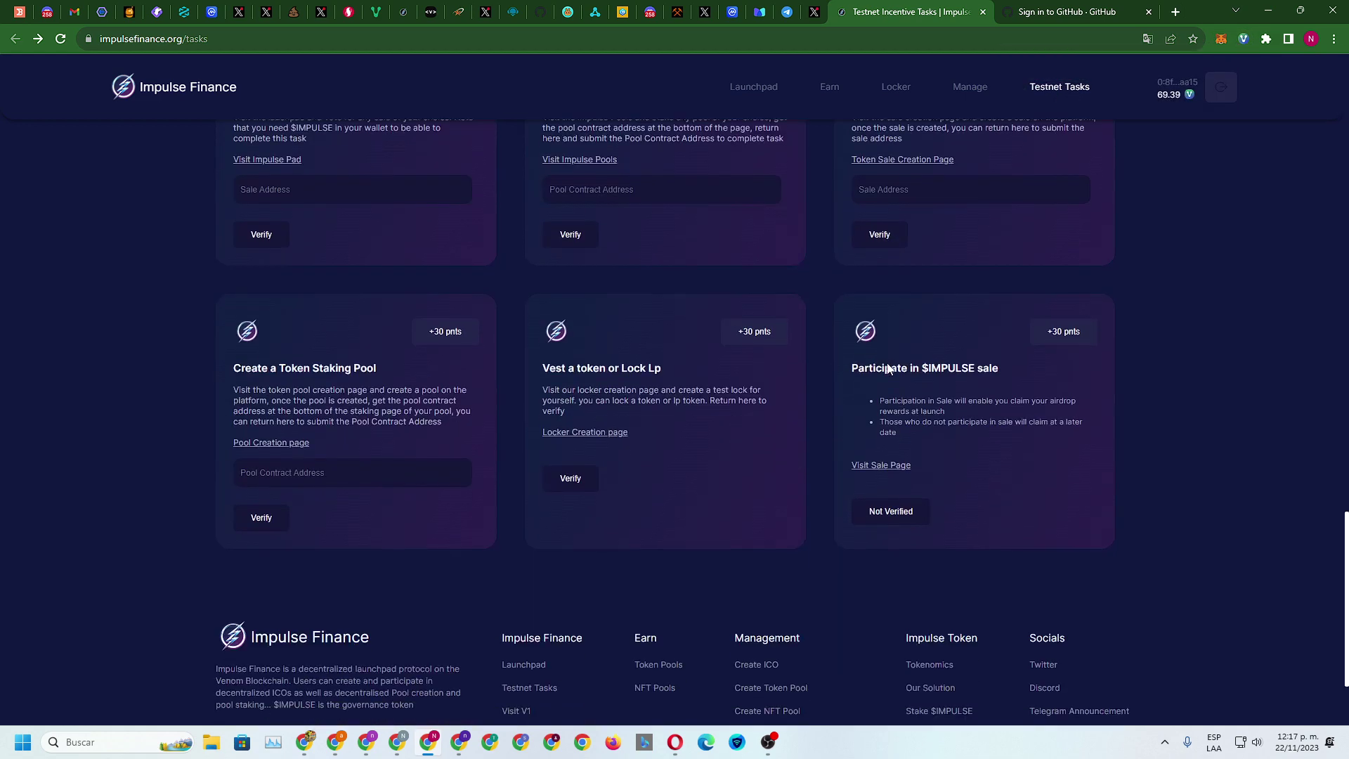
pyautogui.scroll(10, 887, 366)
pyautogui.scroll(-3, 585, 361)
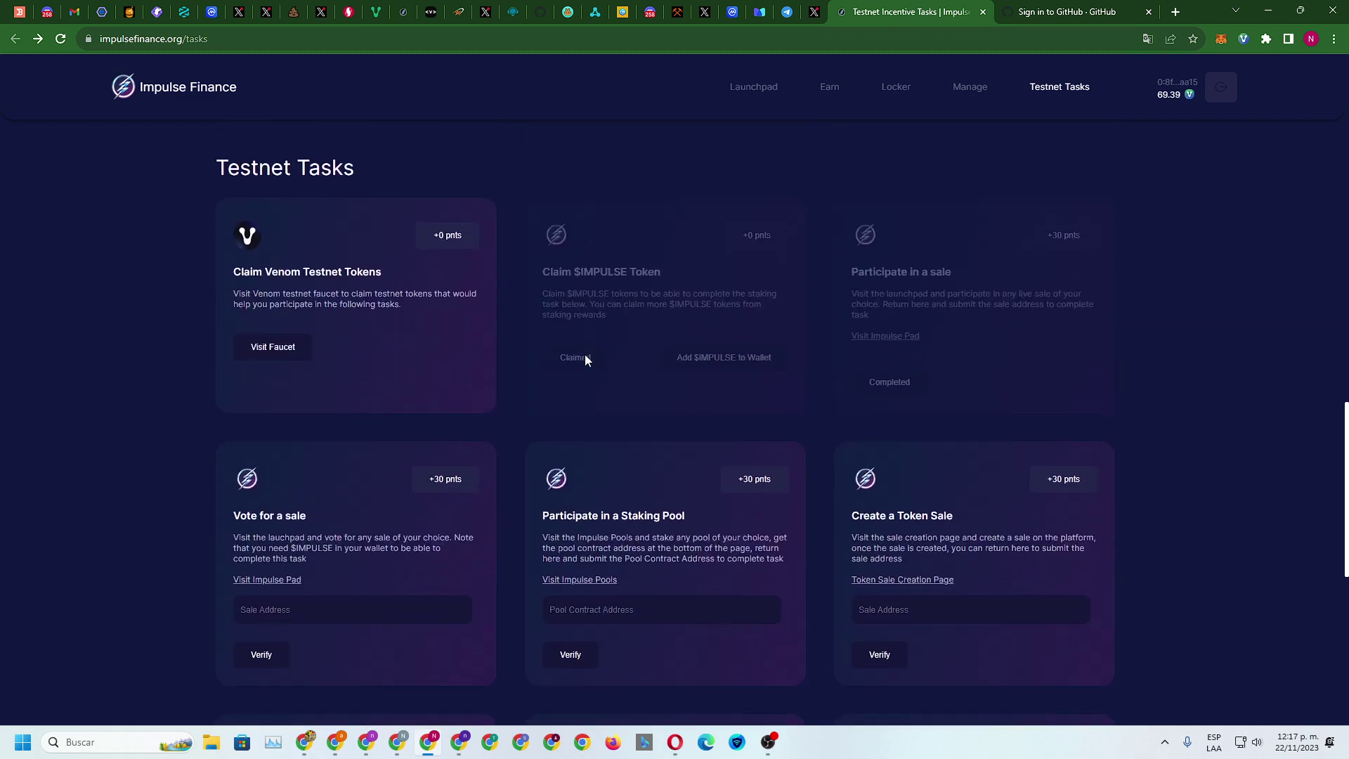
pyautogui.scroll(-3, 458, 323)
pyautogui.scroll(-3, 458, 323)
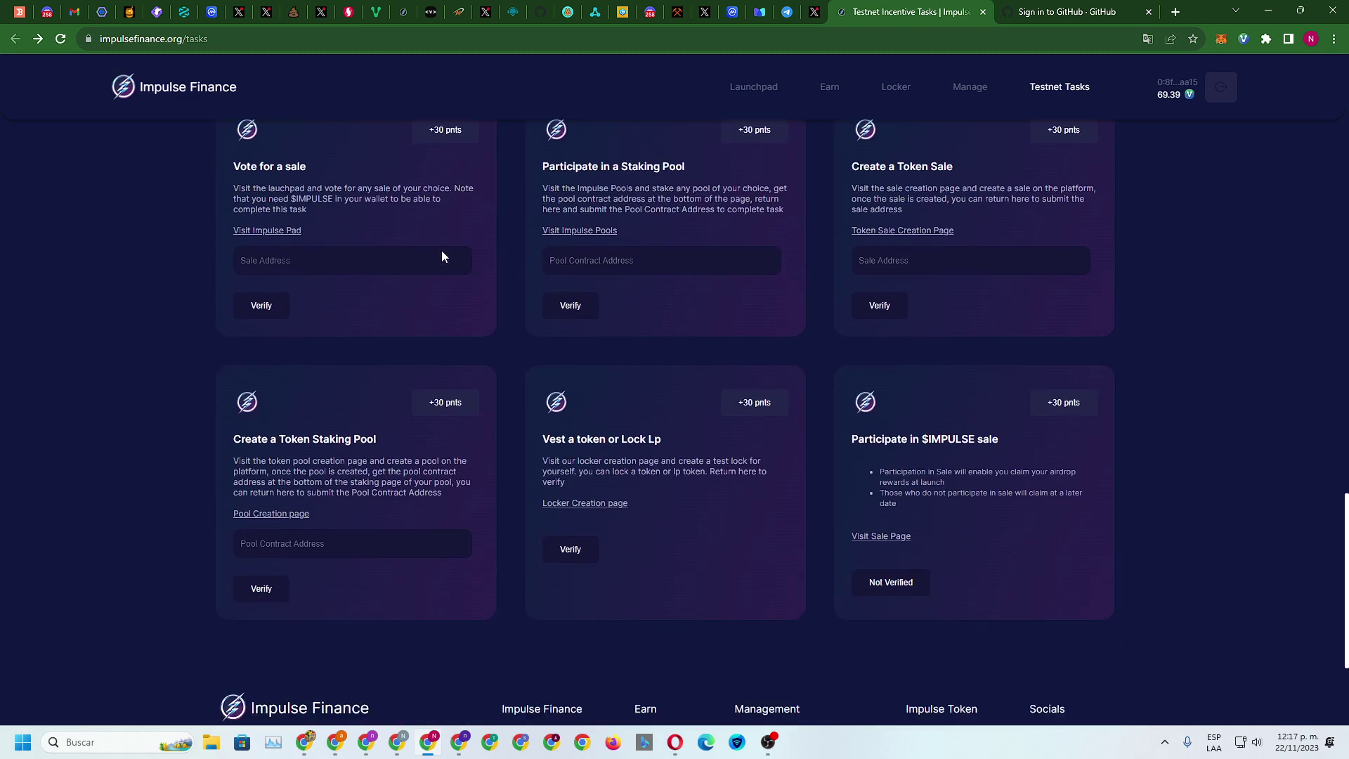
pyautogui.click(267, 229)
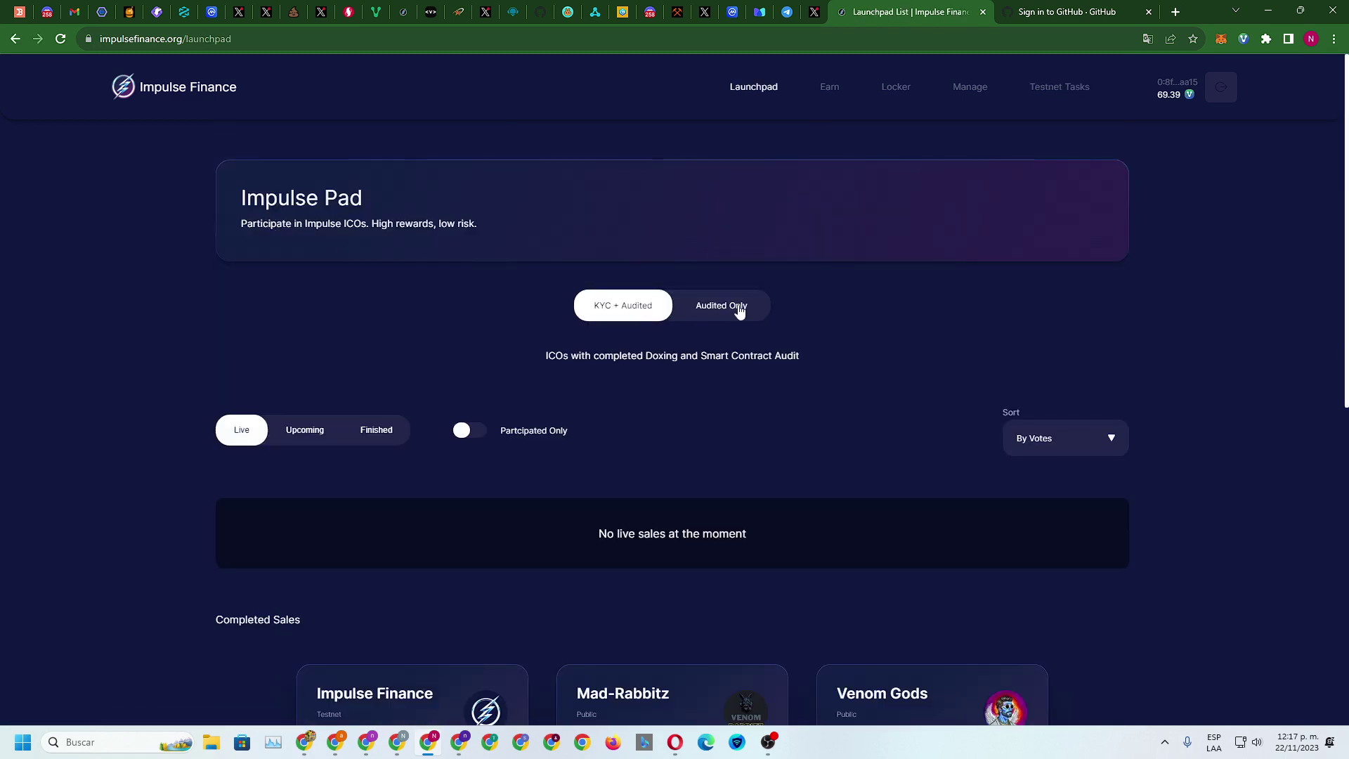
pyautogui.scroll(-8, 743, 303)
pyautogui.scroll(8, 745, 307)
pyautogui.click(16, 39)
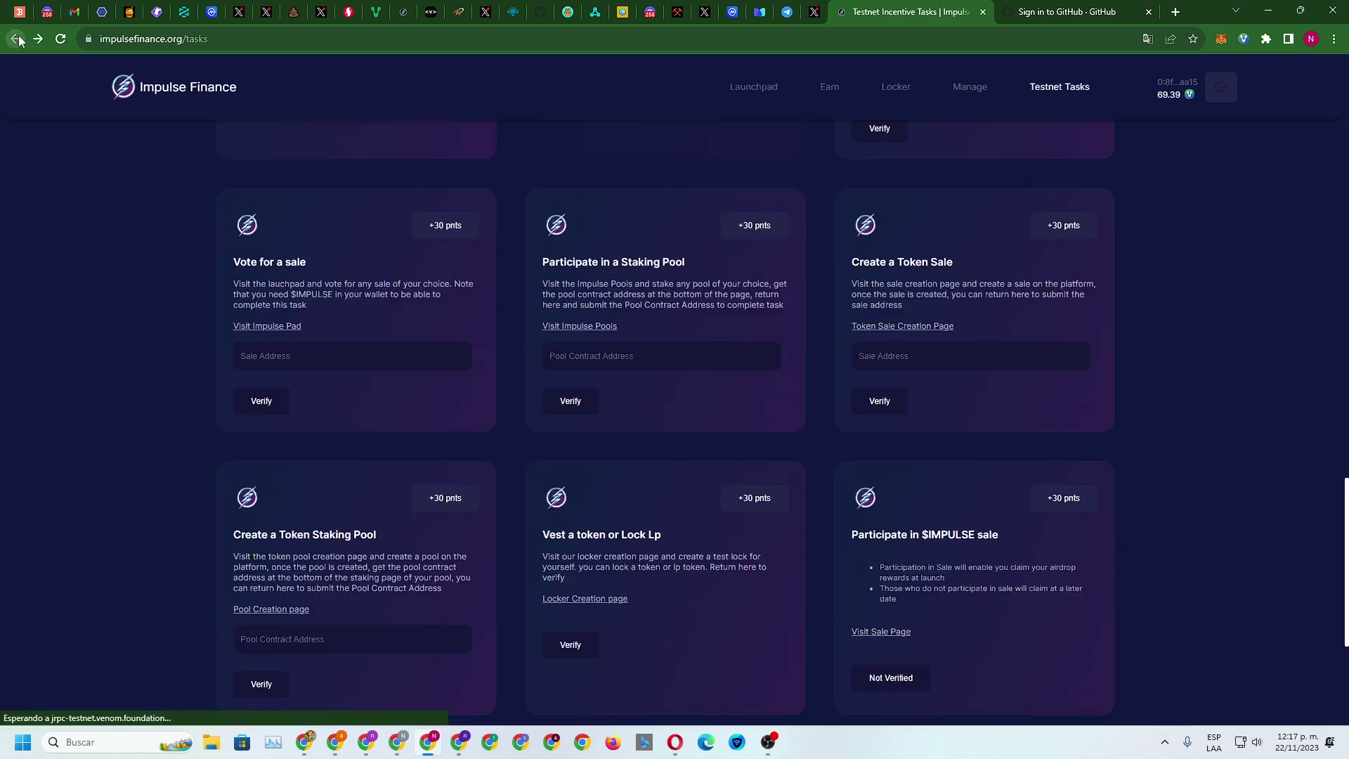
# Open the Pool Creation page in a new tab and close the GitHub sign-in tab
pyautogui.scroll(-3, 458, 422)
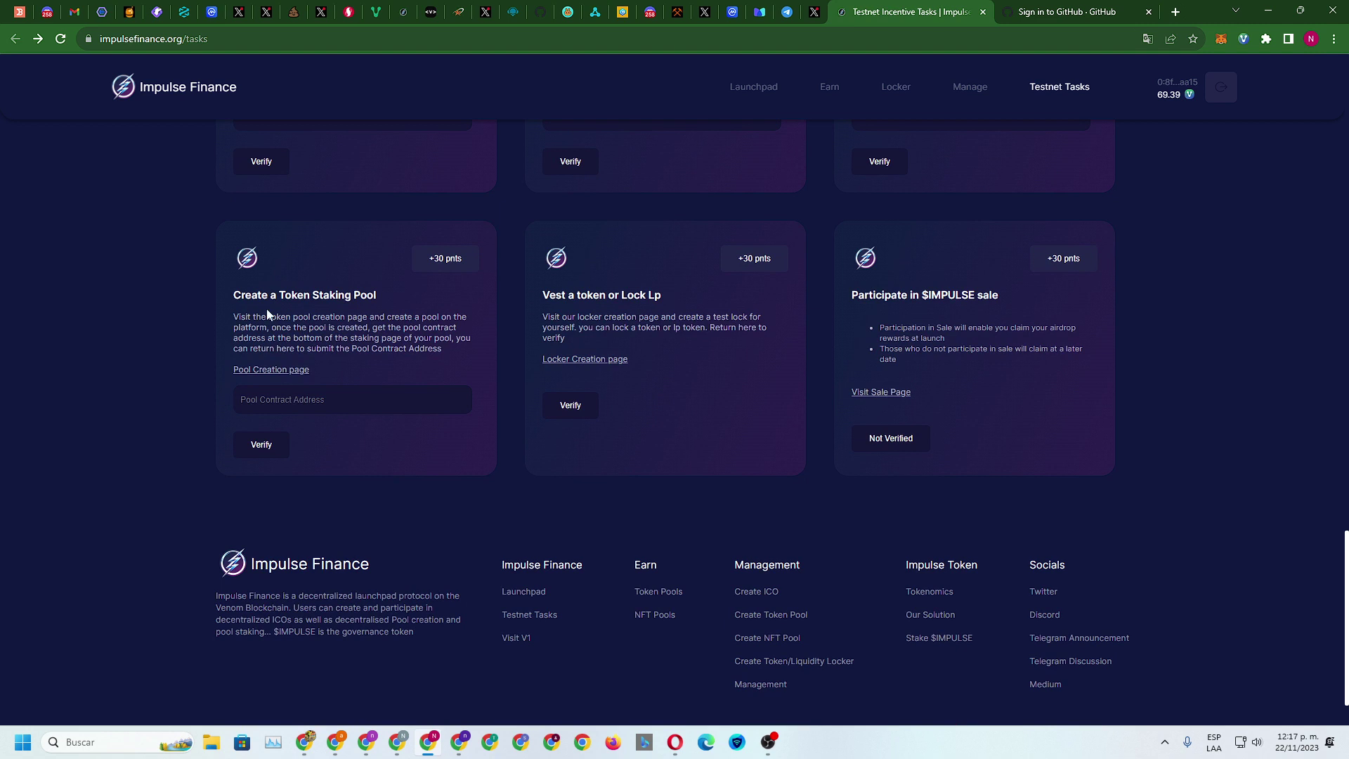
pyautogui.rightClick(288, 376)
pyautogui.click(309, 381)
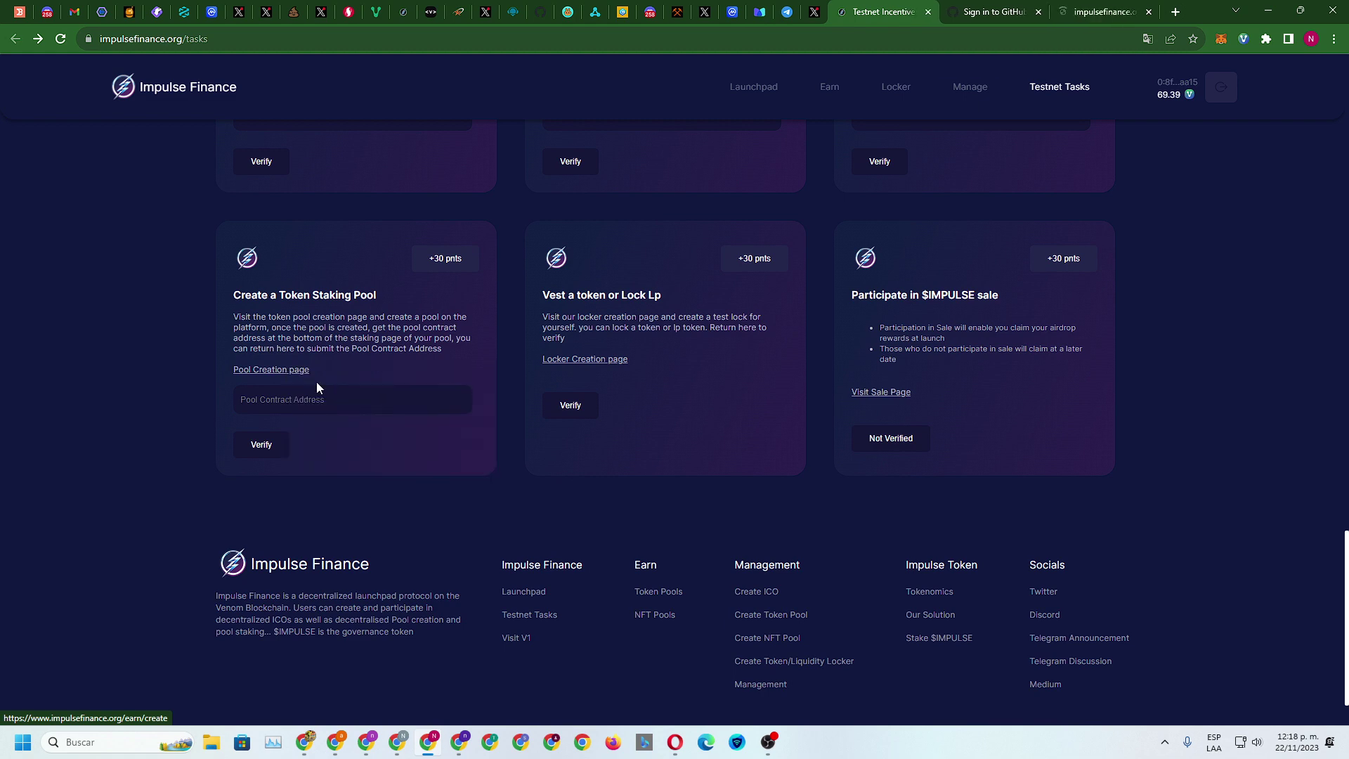
pyautogui.click(998, 14)
pyautogui.click(1039, 12)
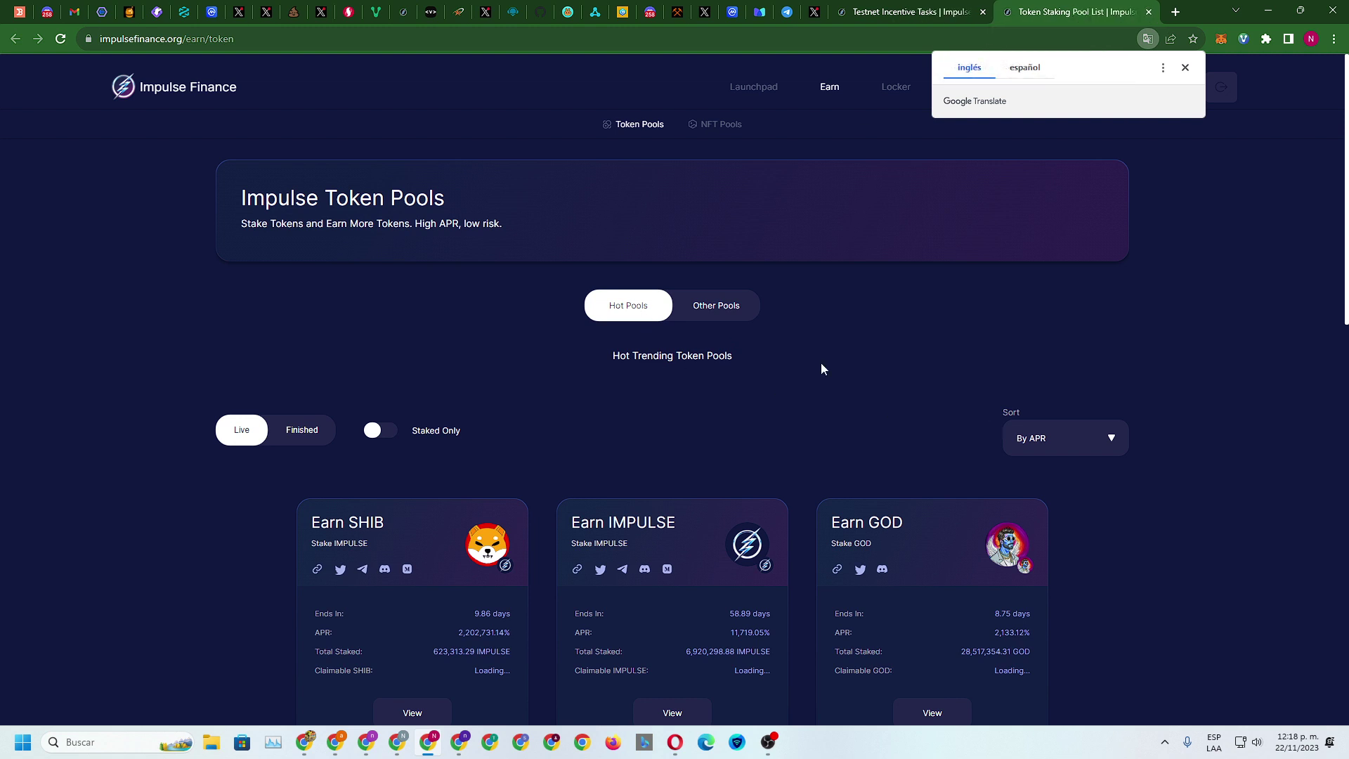
# Dismiss the translation offer and open the Earn SHIB pool's details
pyautogui.click(808, 134)
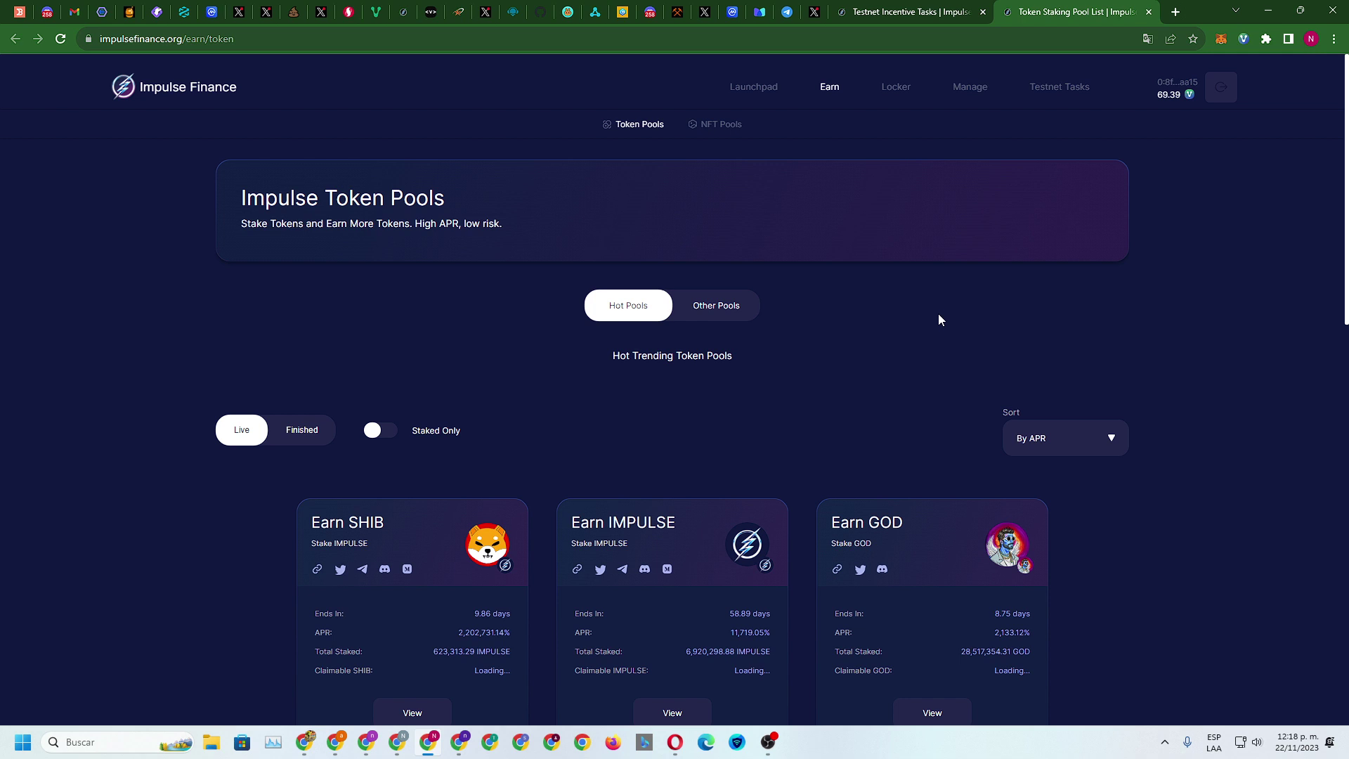
pyautogui.scroll(-5, 898, 314)
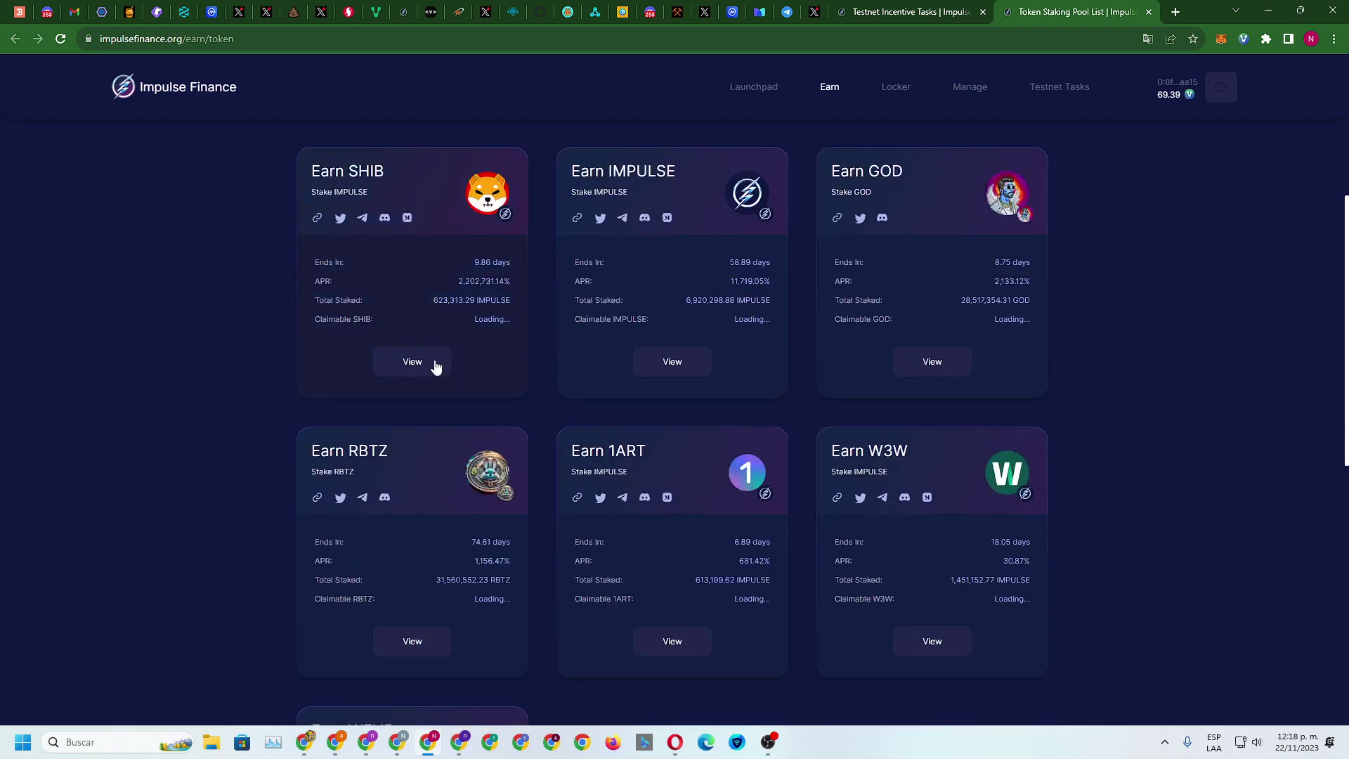
pyautogui.click(414, 365)
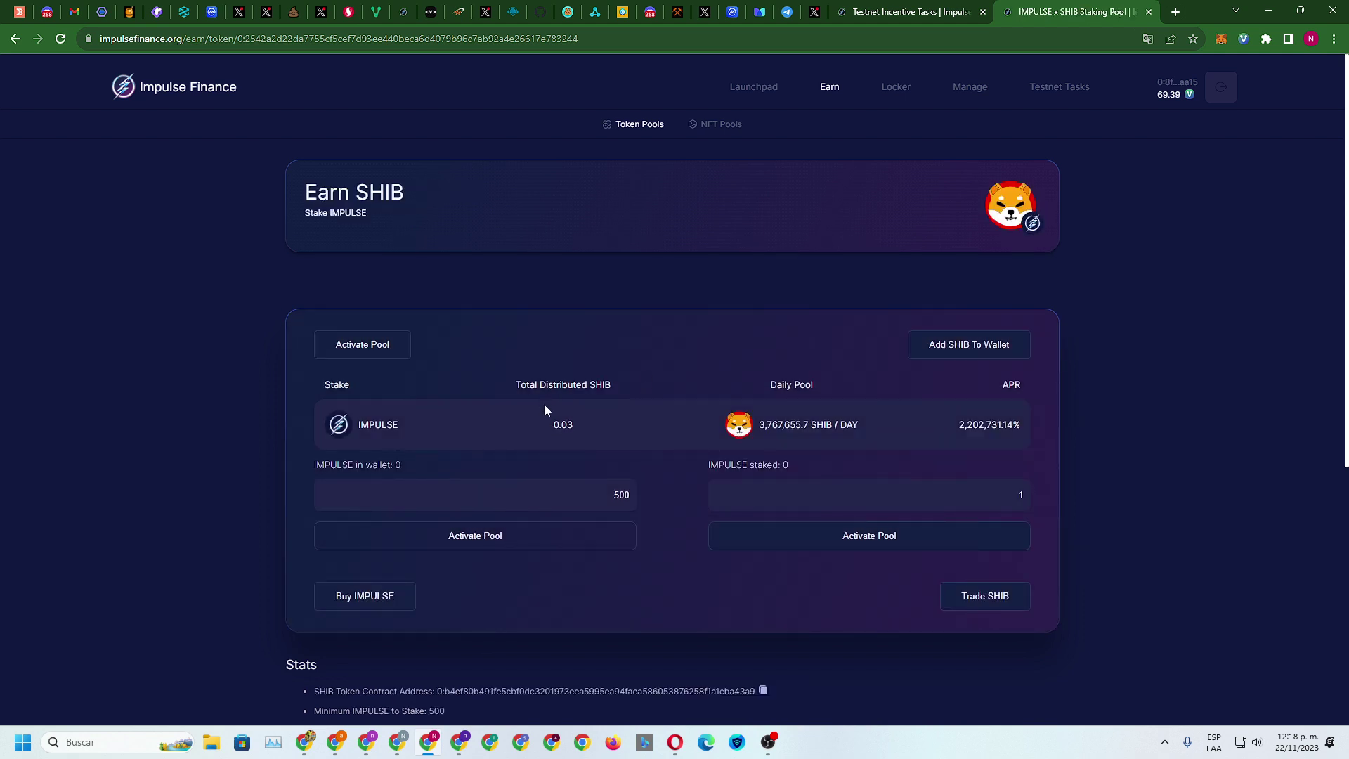
# Activate the SHIB pool and approve the 0.7 VENOM transaction with the wallet password
pyautogui.scroll(-1, 959, 402)
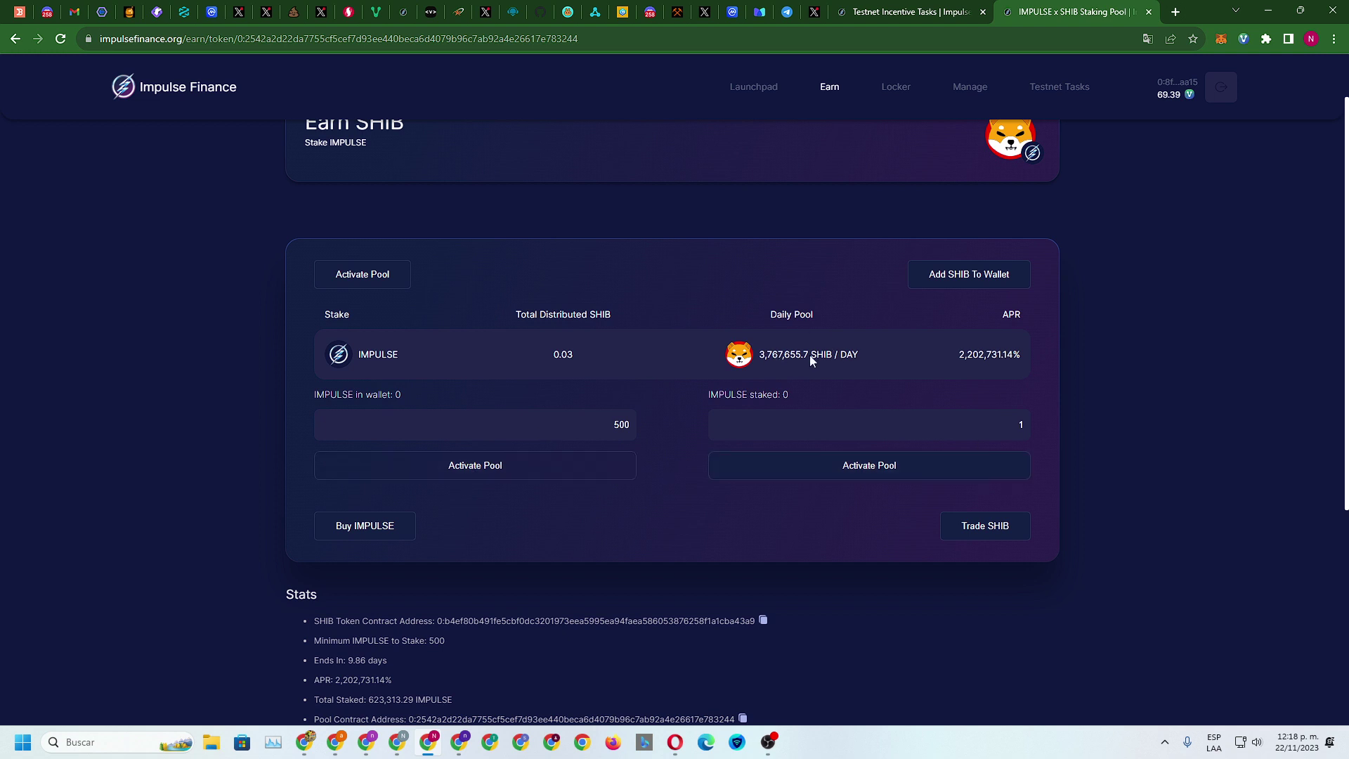
pyautogui.click(844, 468)
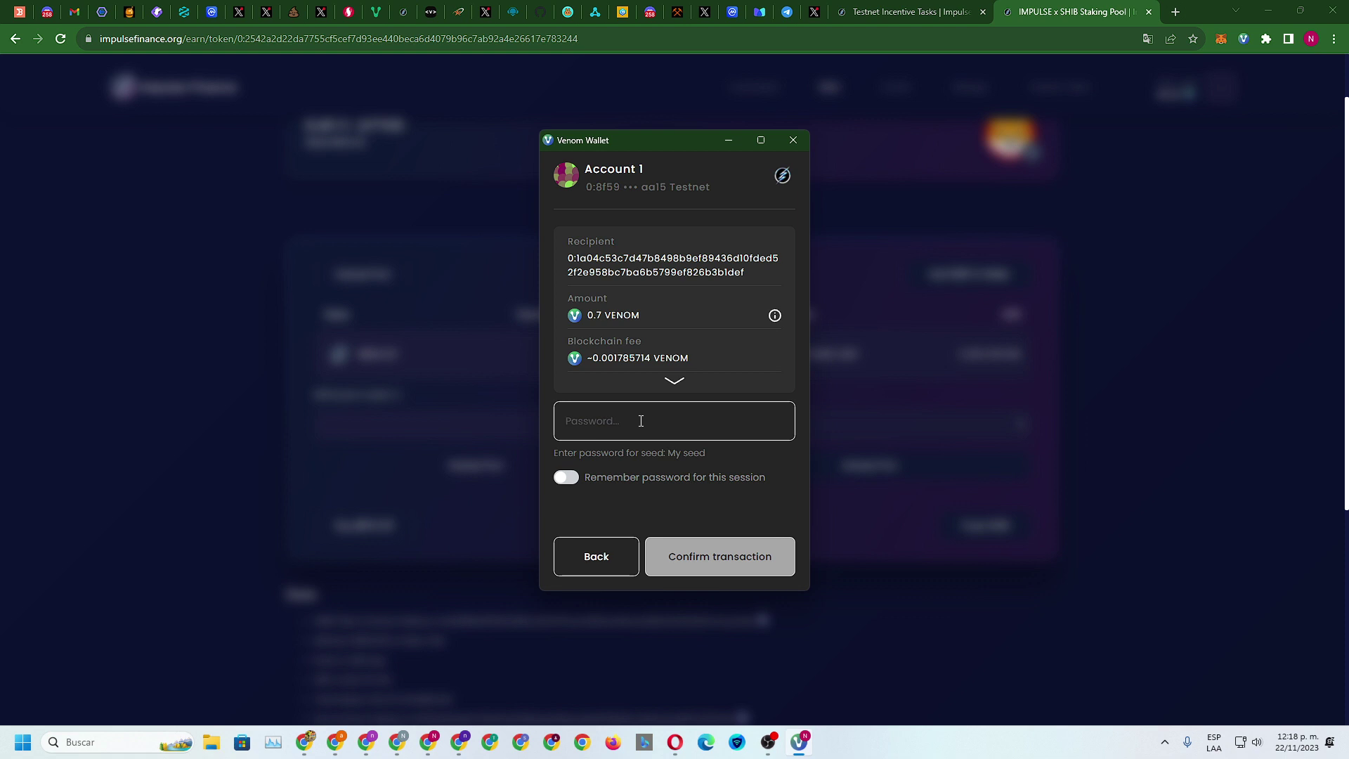
pyautogui.write('*******')
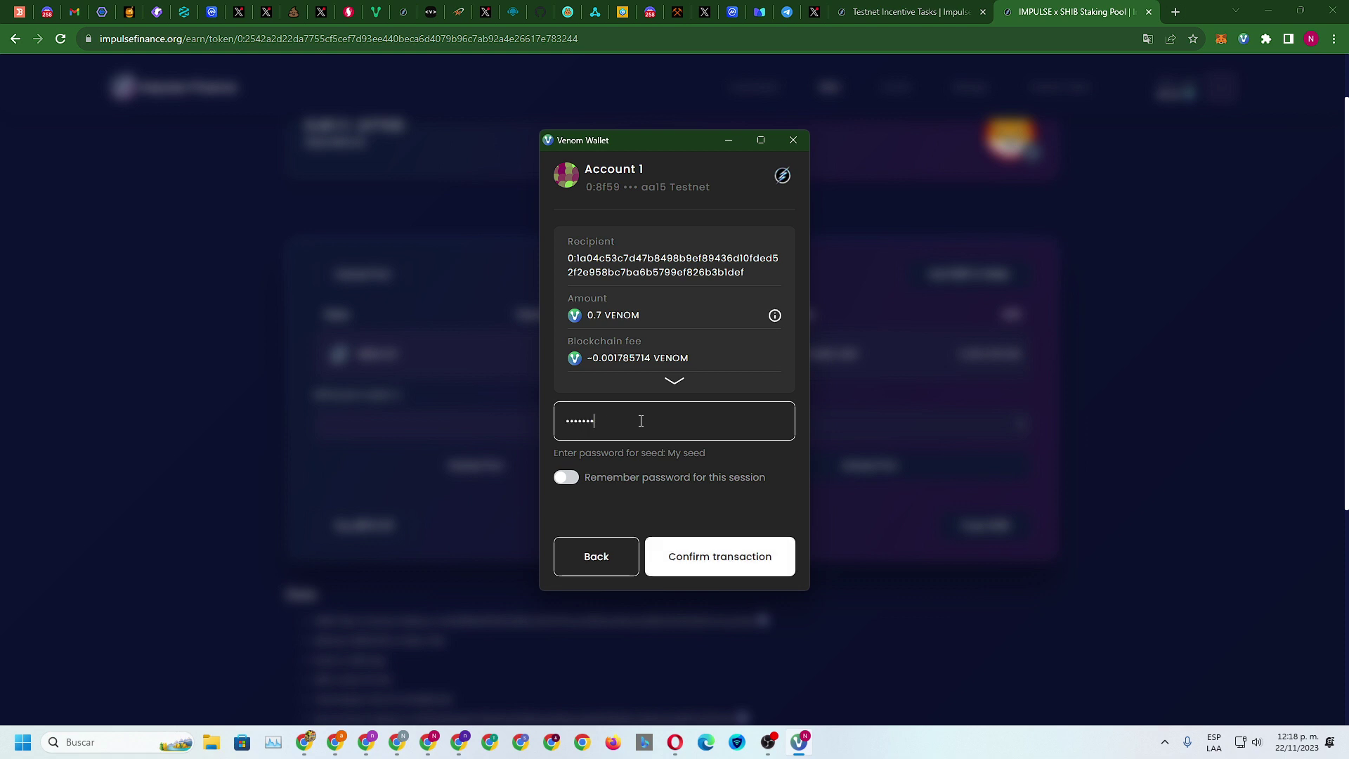
pyautogui.write('***')
pyautogui.click(717, 562)
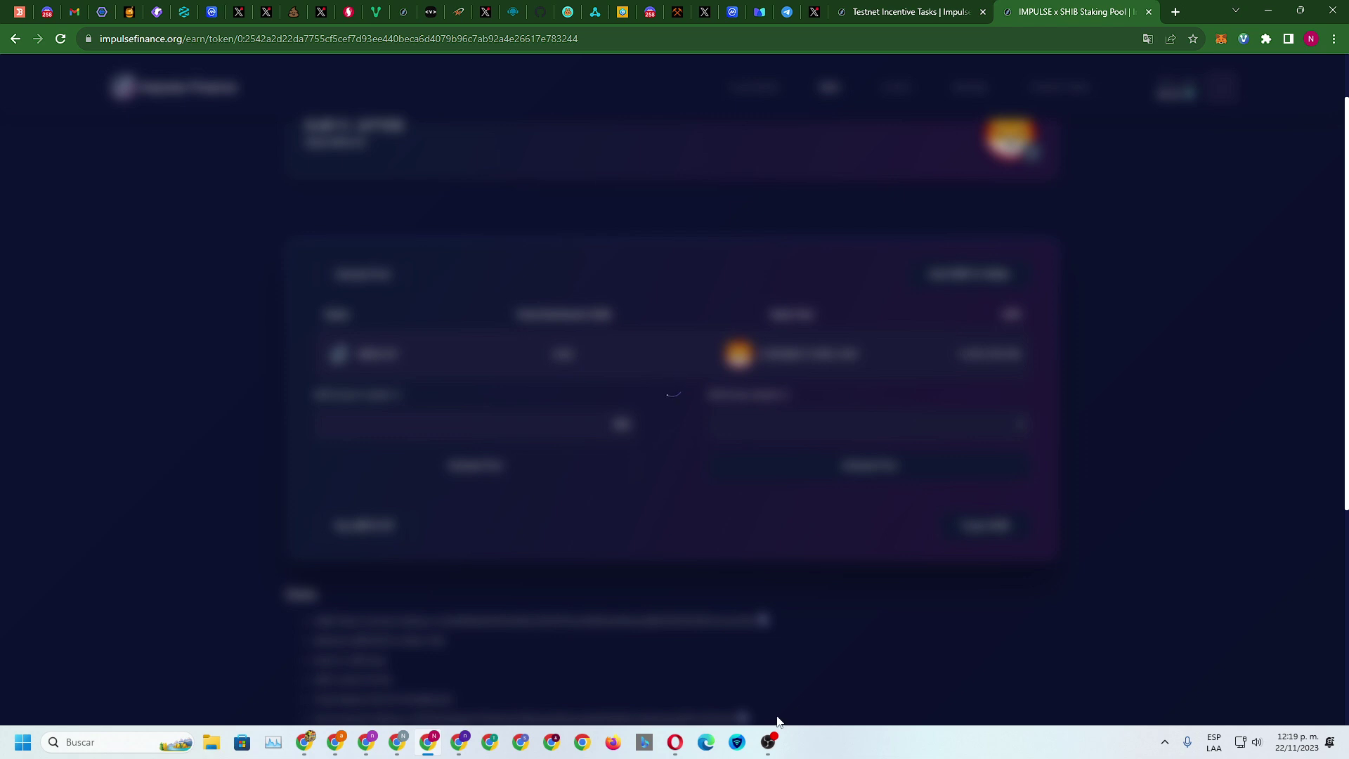
pyautogui.click(767, 747)
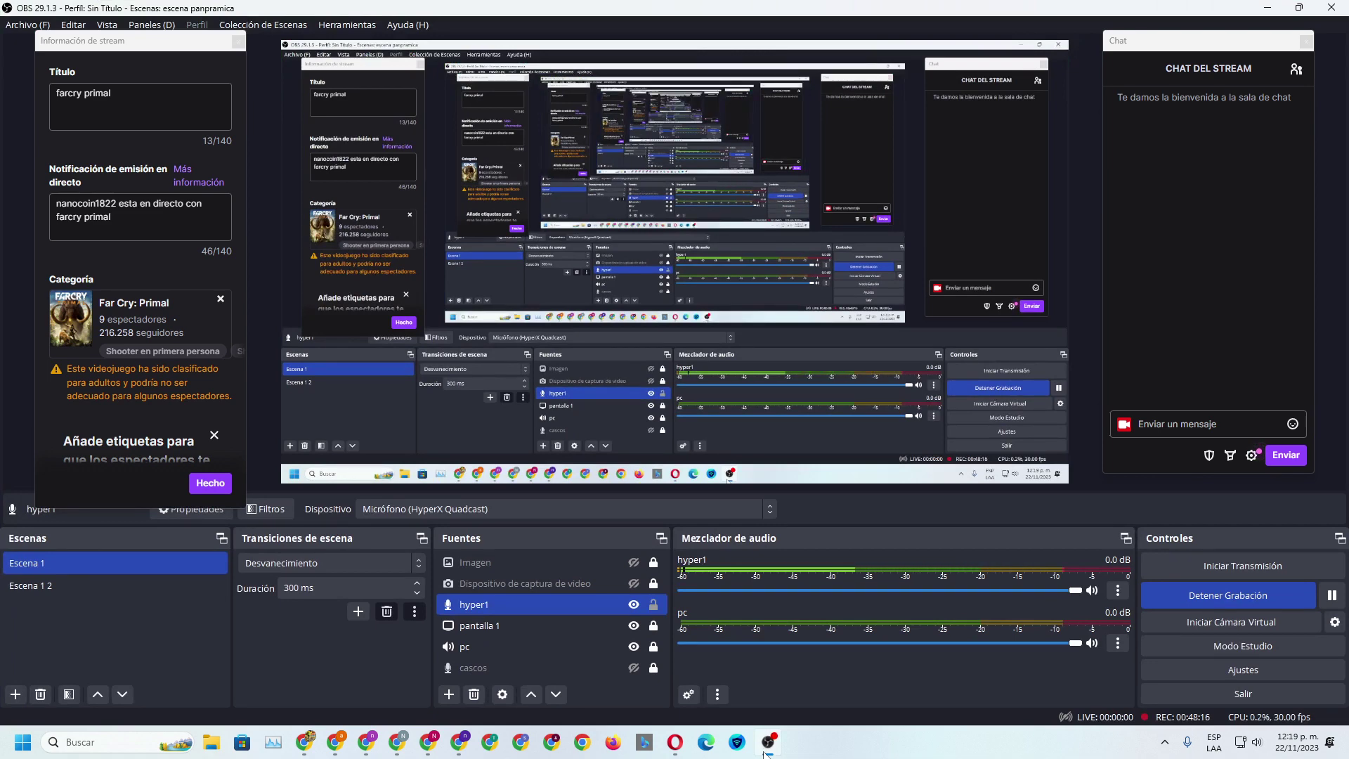
# Minimize OBS Studio to get back to the SHIB staking pool page
pyautogui.click(766, 749)
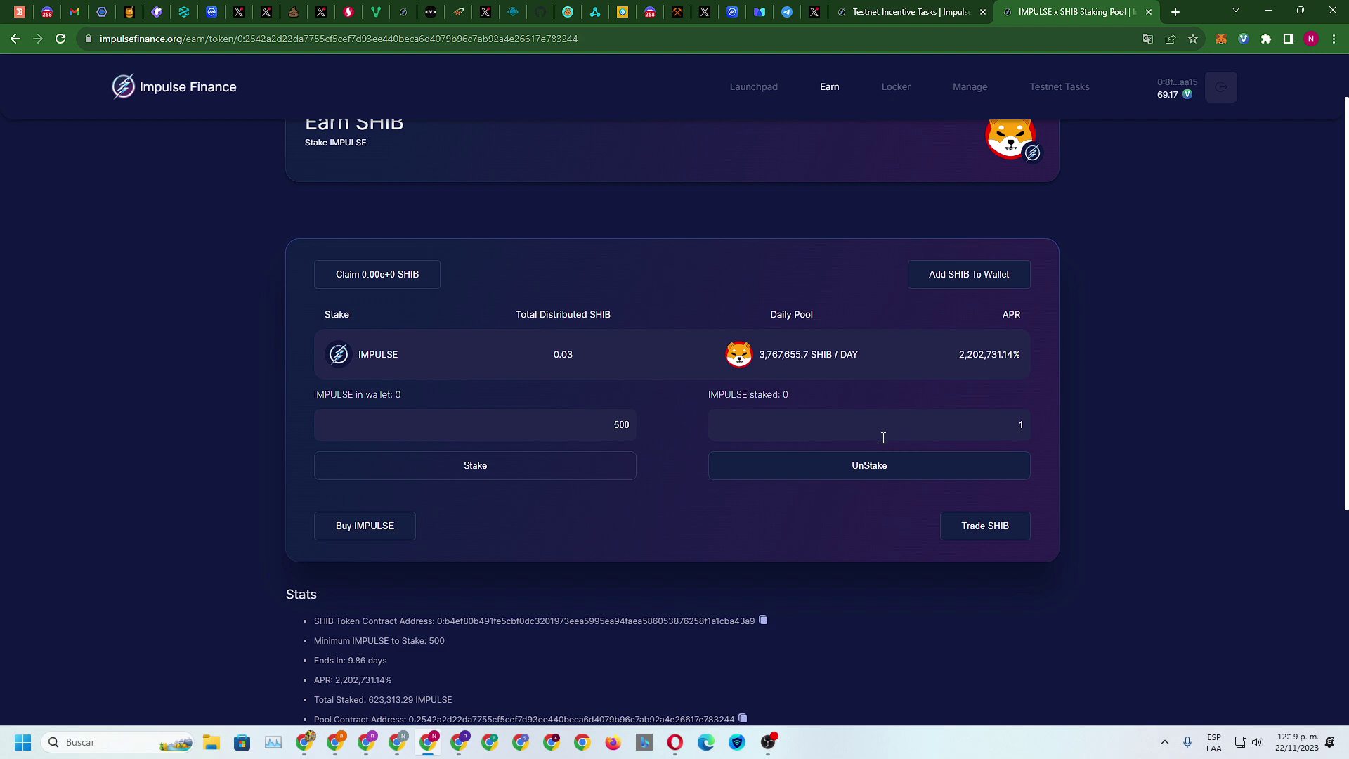
# Paste the SHIB Pool Contract Address into the Create a Token Staking Pool task and verify
pyautogui.scroll(-3, 883, 438)
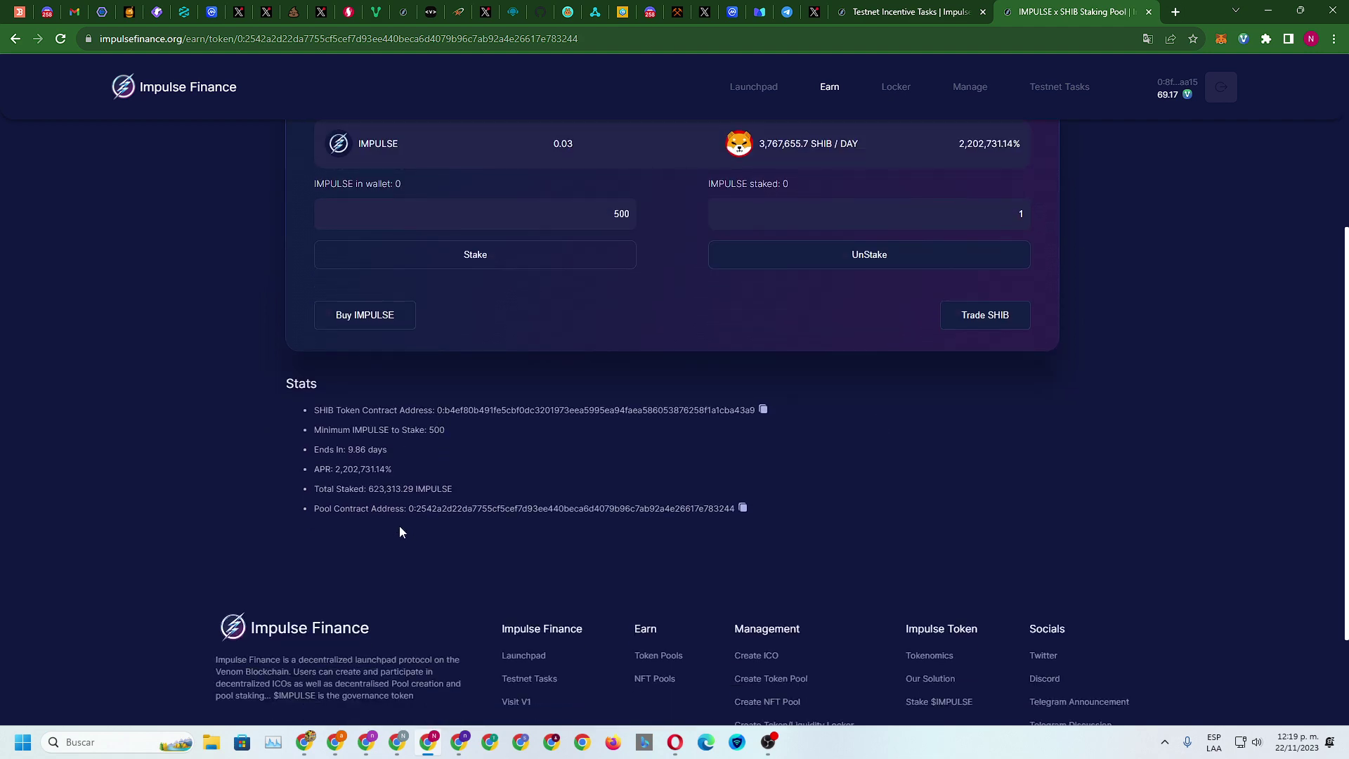
pyautogui.click(742, 508)
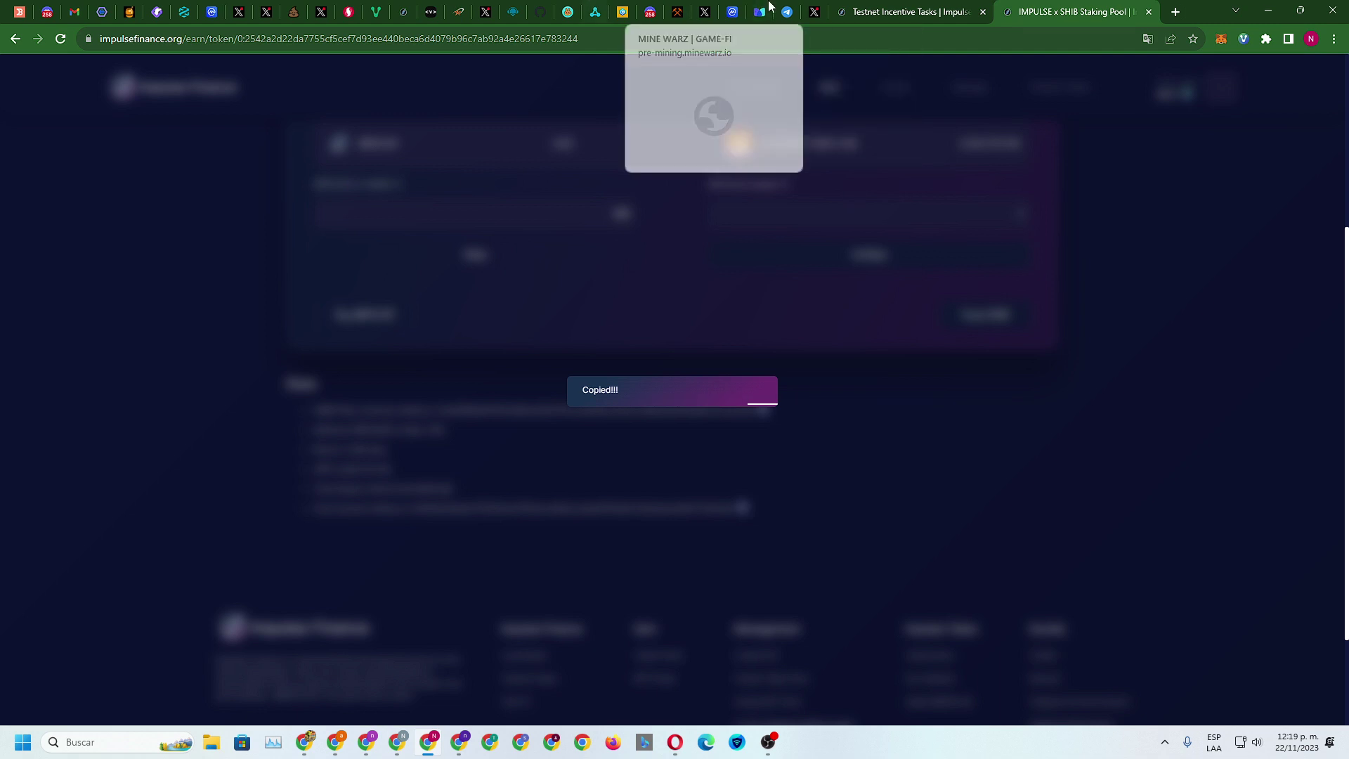
pyautogui.click(882, 7)
pyautogui.rightClick(307, 403)
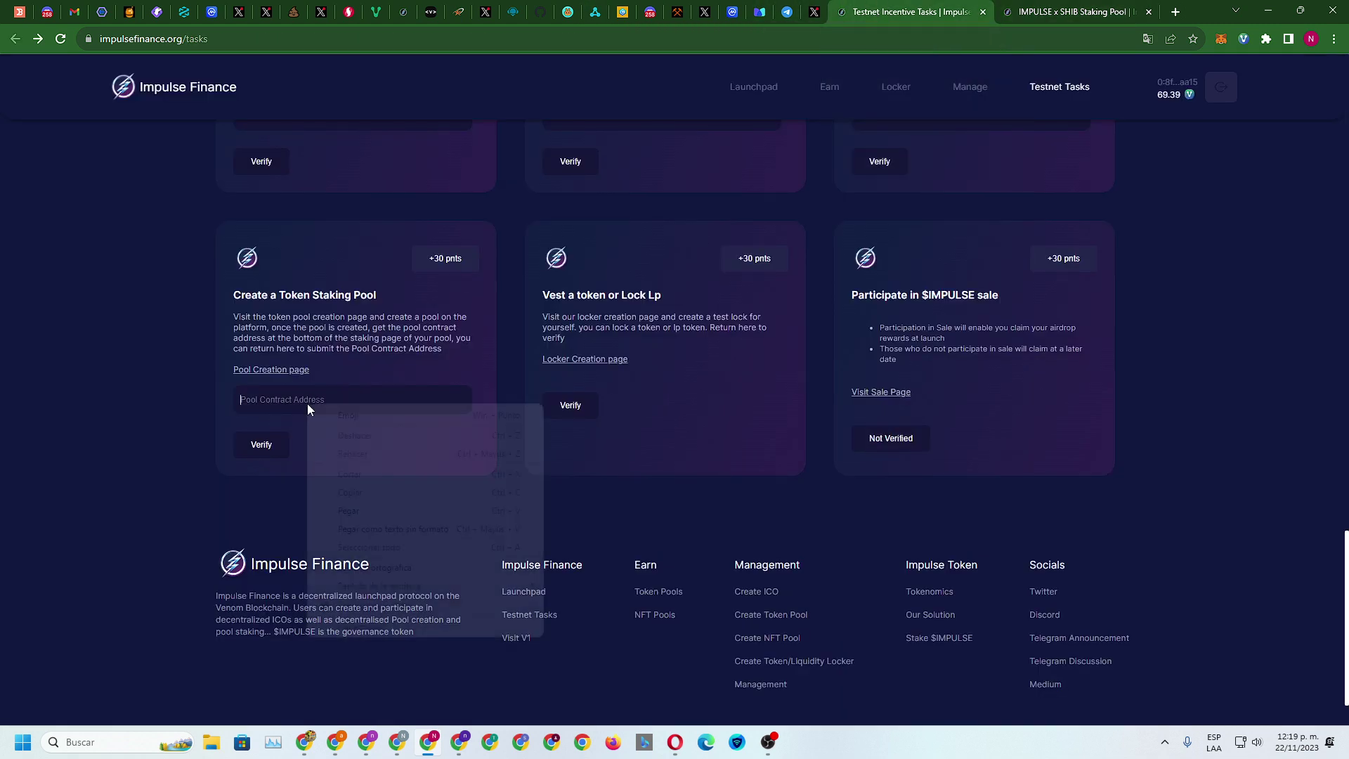
pyautogui.click(331, 512)
pyautogui.click(244, 446)
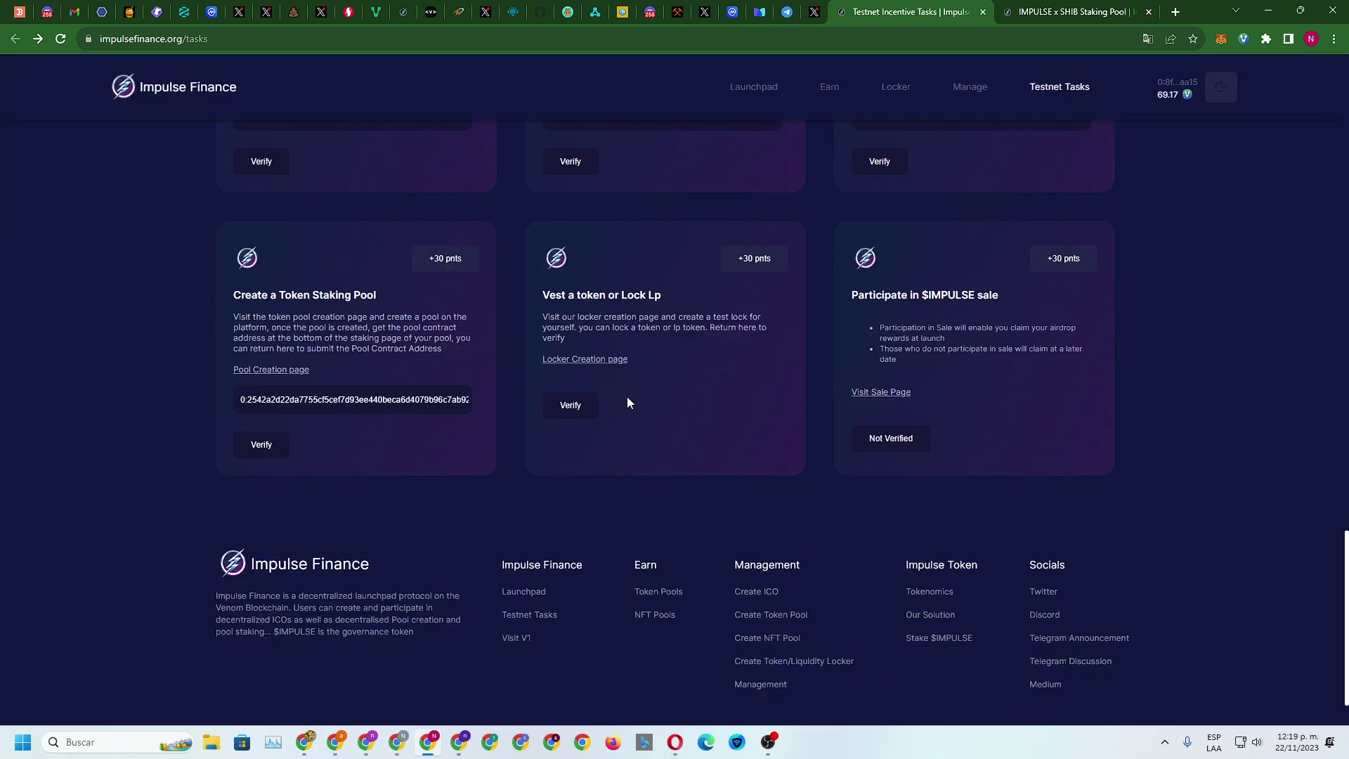
pyautogui.click(1035, 12)
pyautogui.scroll(4, 938, 294)
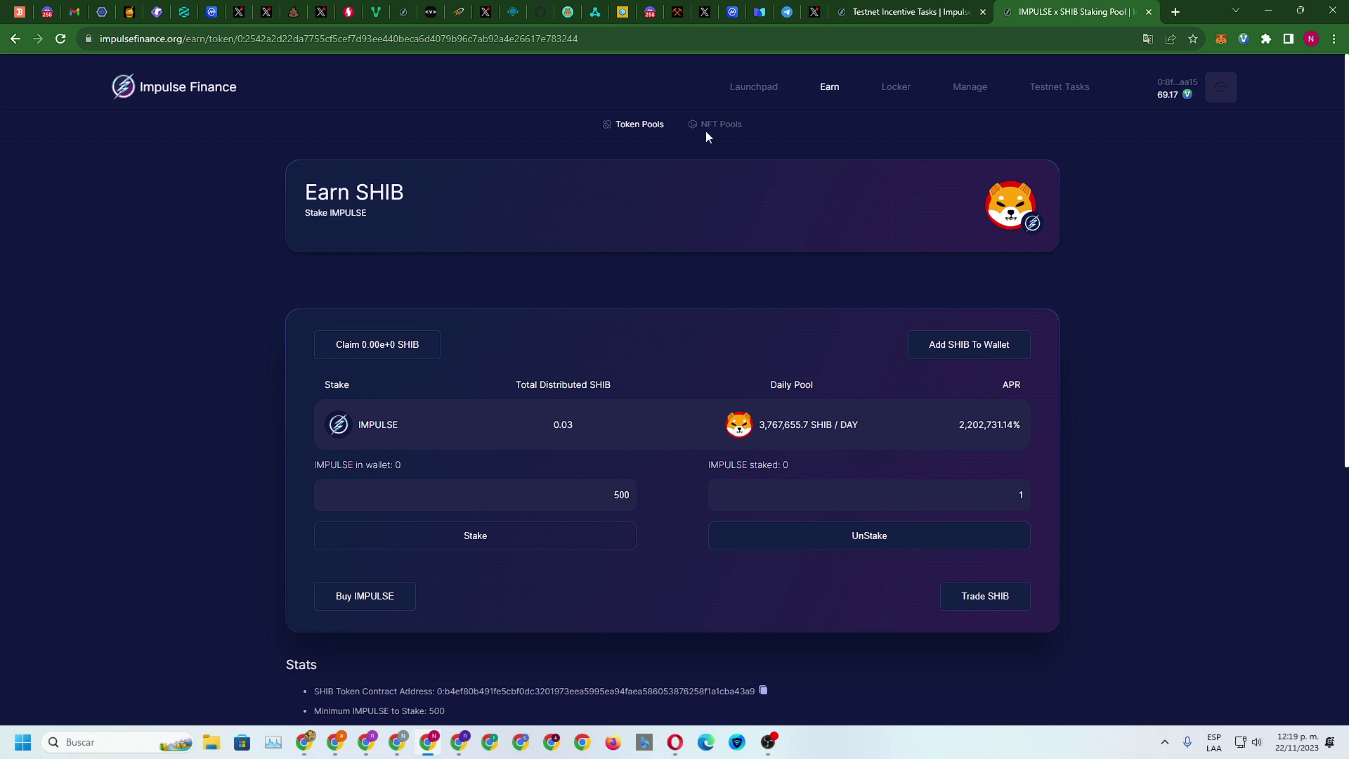
# From Token Pools, open the Earn IMPULSE pool's details
pyautogui.click(636, 124)
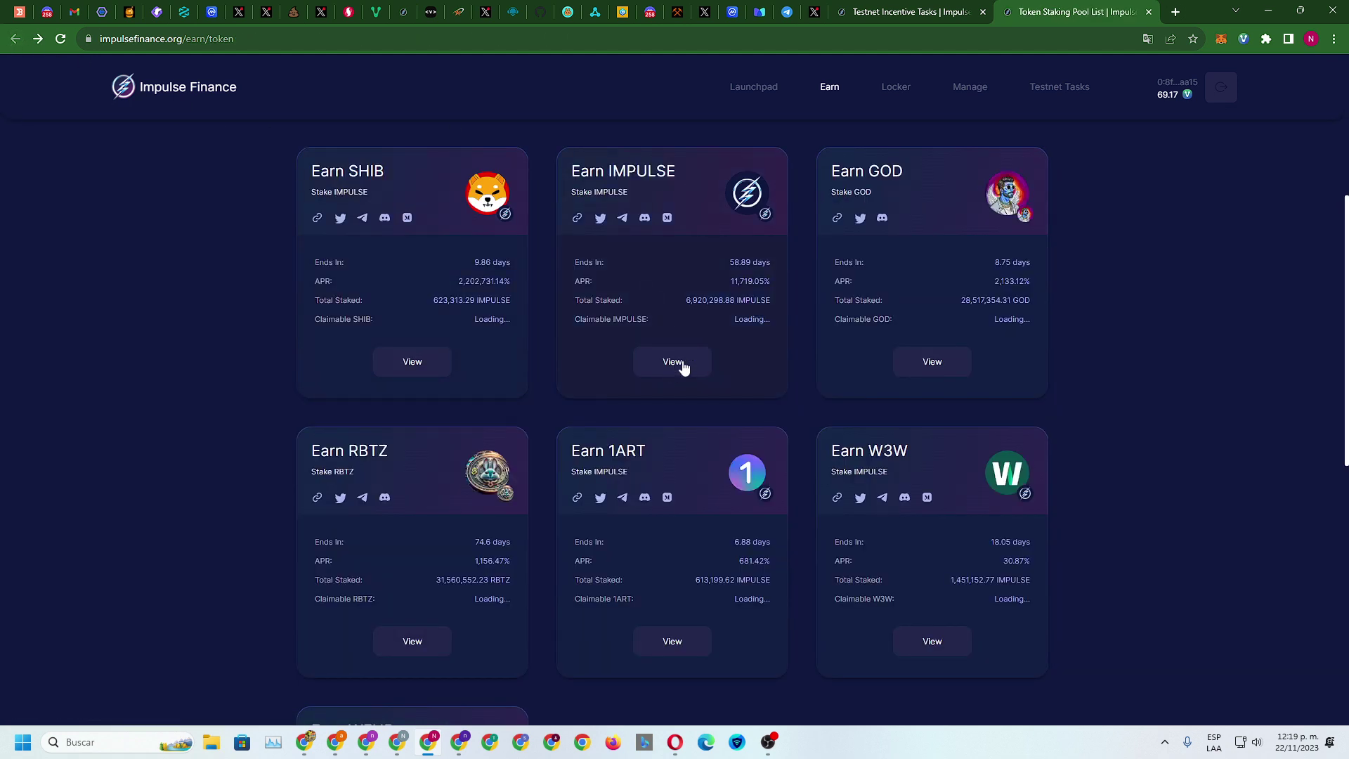
pyautogui.scroll(-7, 822, 354)
pyautogui.scroll(5, 822, 355)
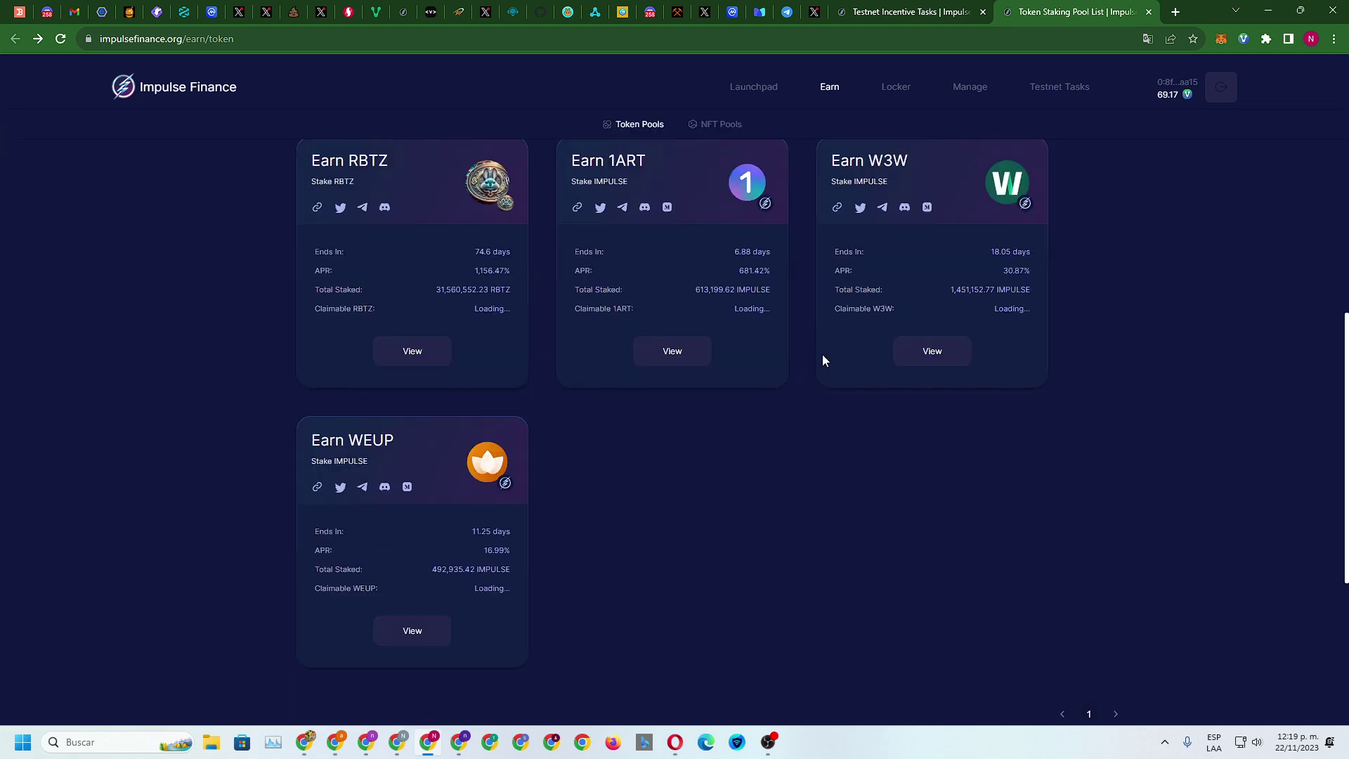
pyautogui.scroll(3, 533, 376)
pyautogui.click(681, 431)
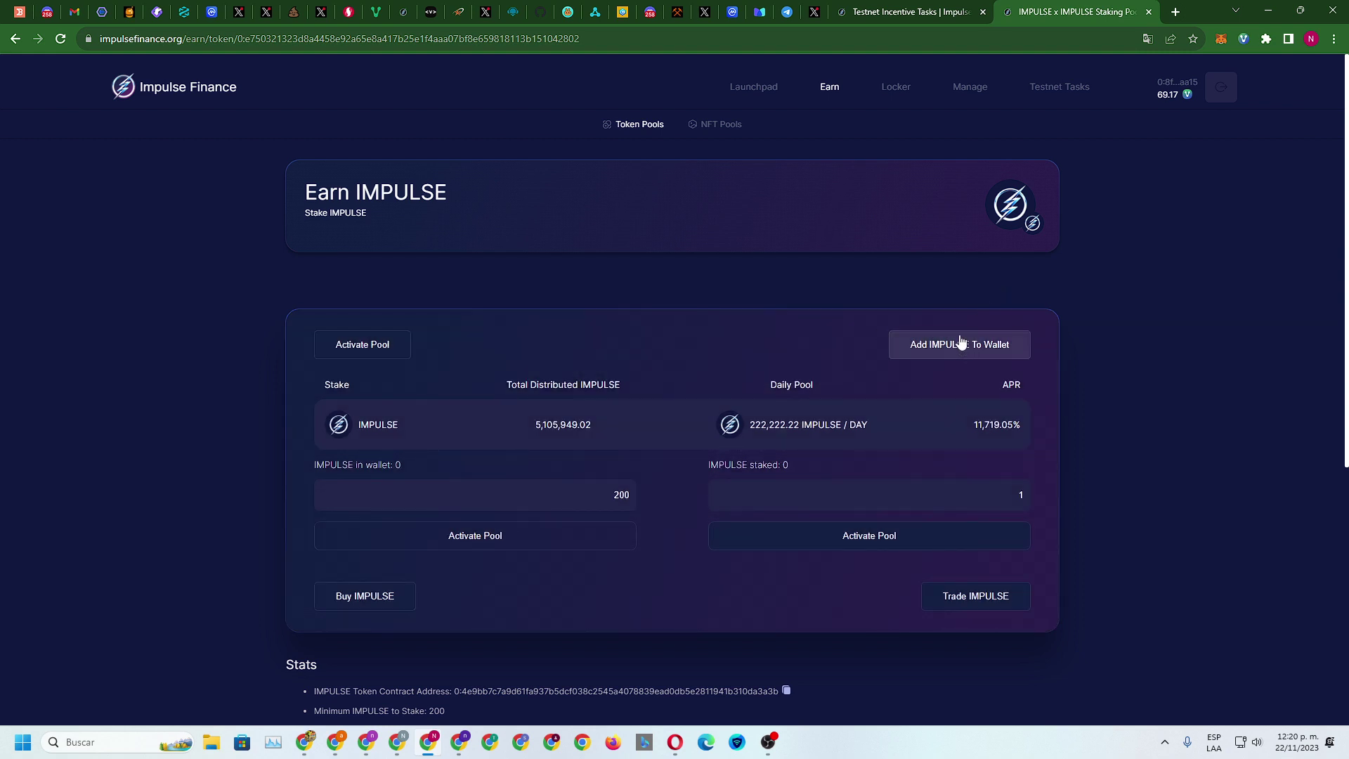
# Activate the IMPULSE pool, approve with the wallet password, and return to Testnet Tasks
pyautogui.click(357, 350)
pyautogui.click(631, 420)
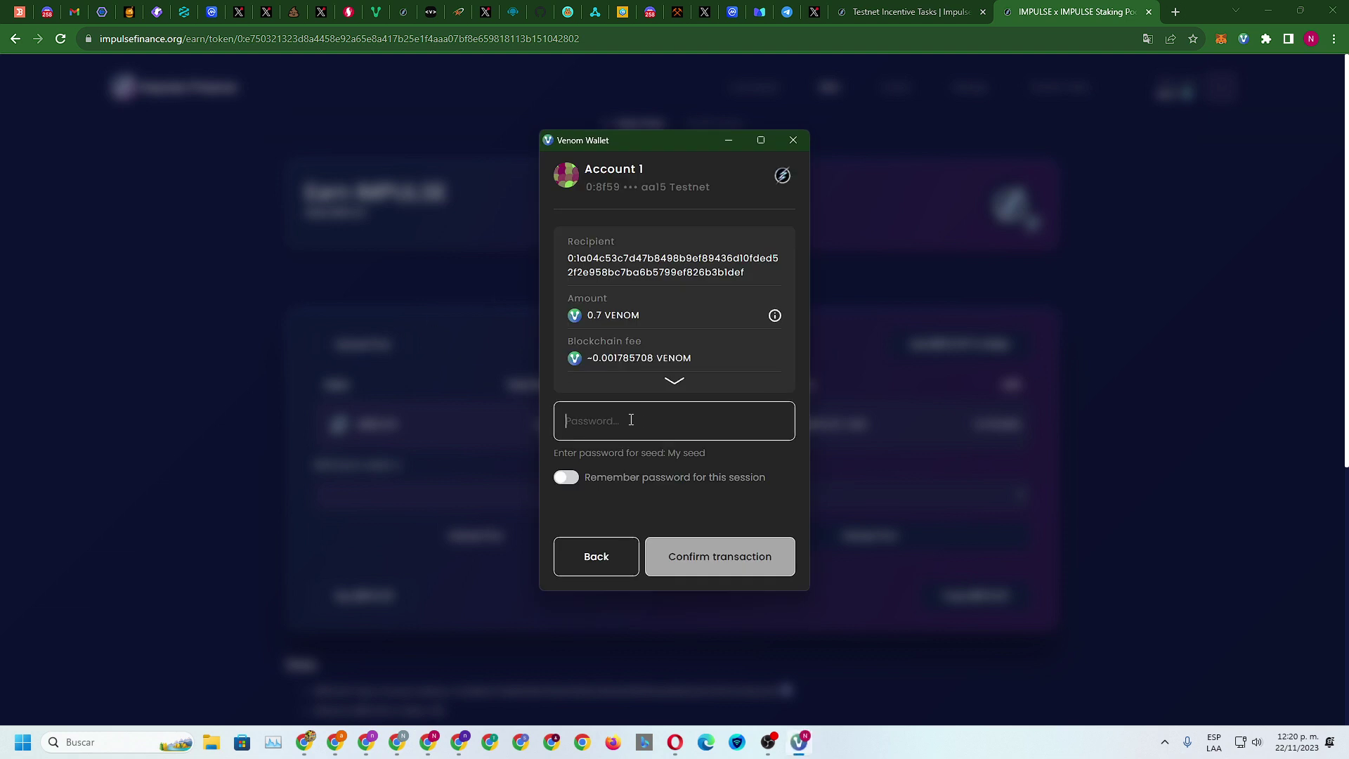
pyautogui.write('••••••••')
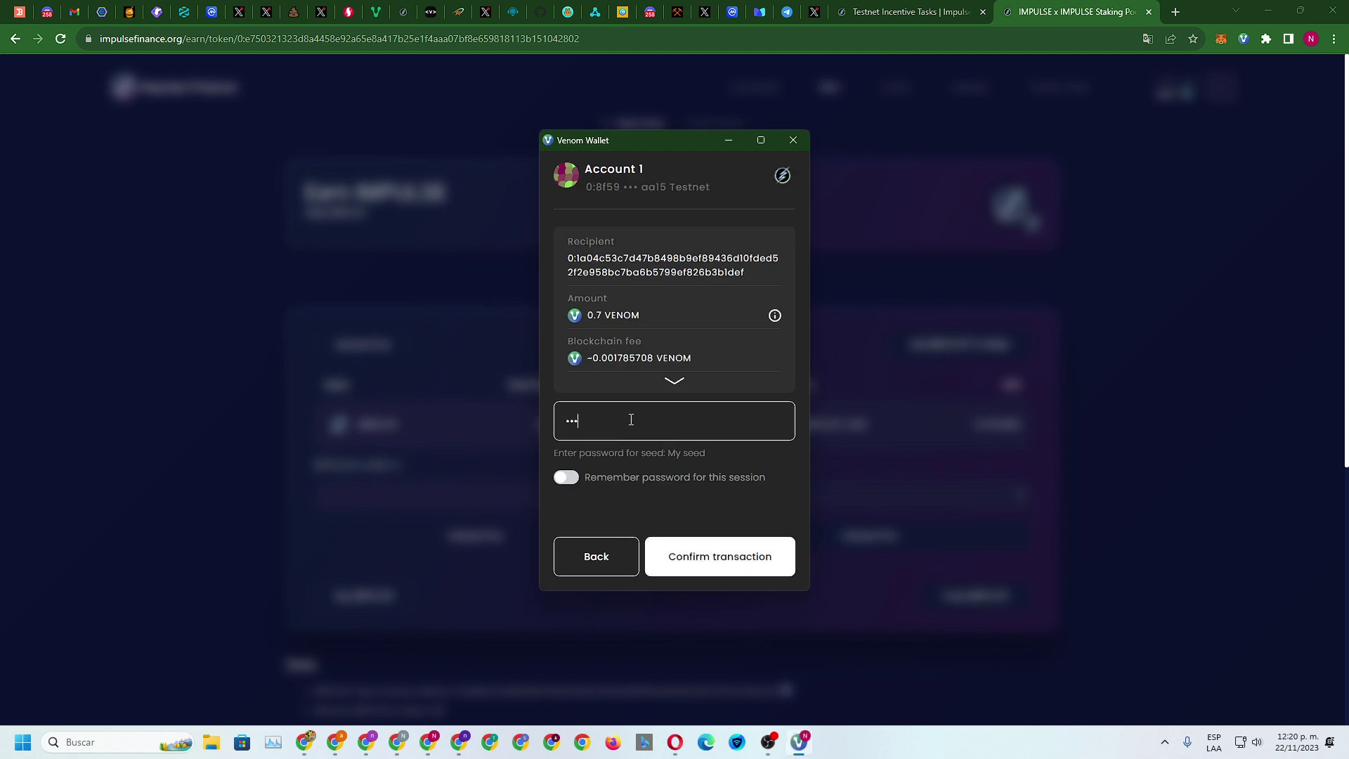
pyautogui.press('Return')
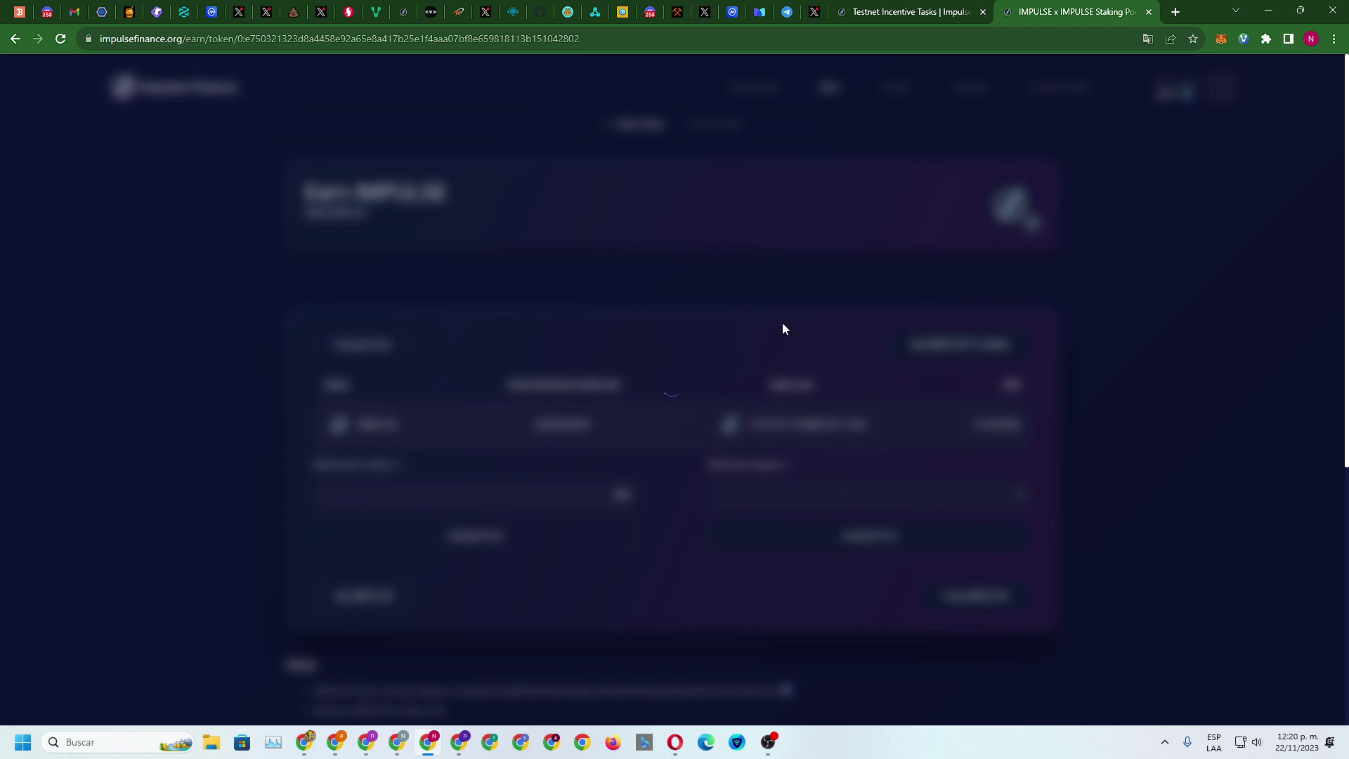
pyautogui.click(905, 11)
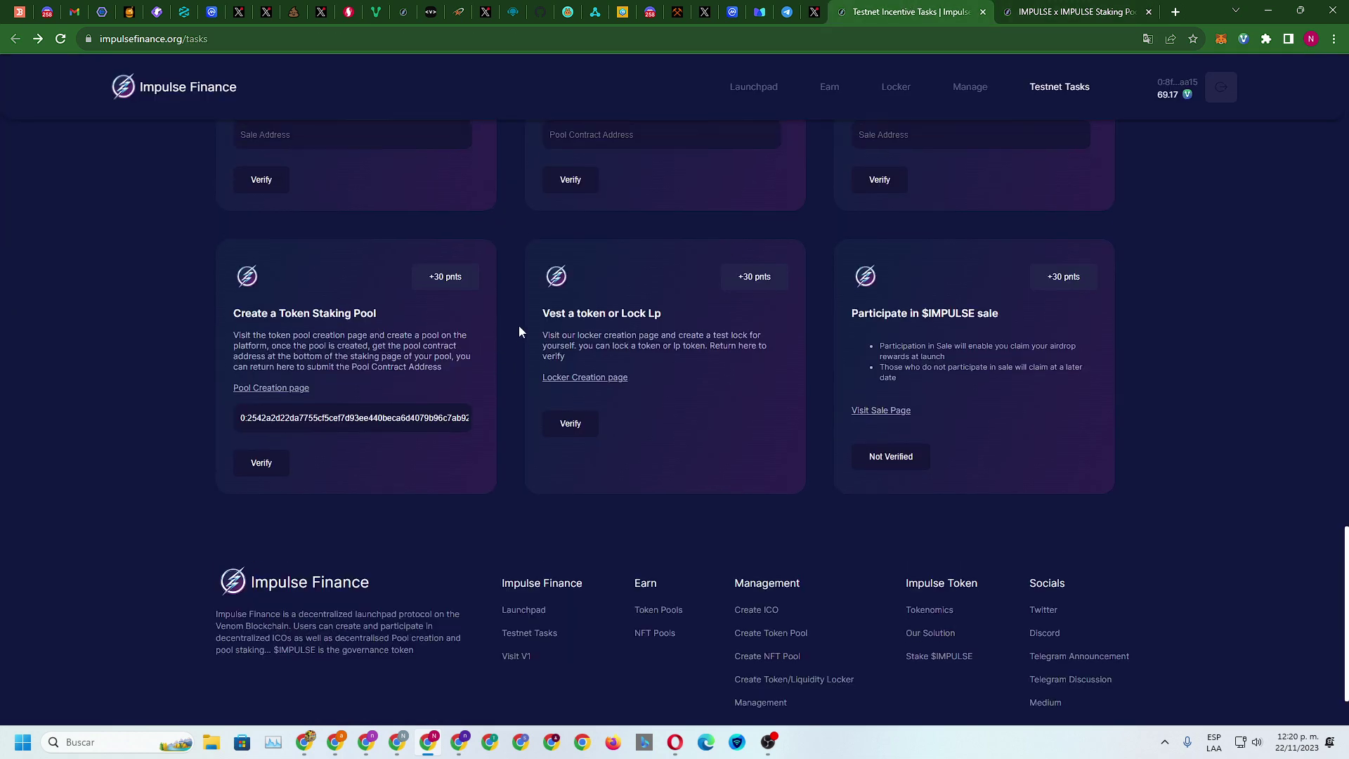
# Open the Visit Impulse Pools link in a new tab
pyautogui.scroll(3, 451, 326)
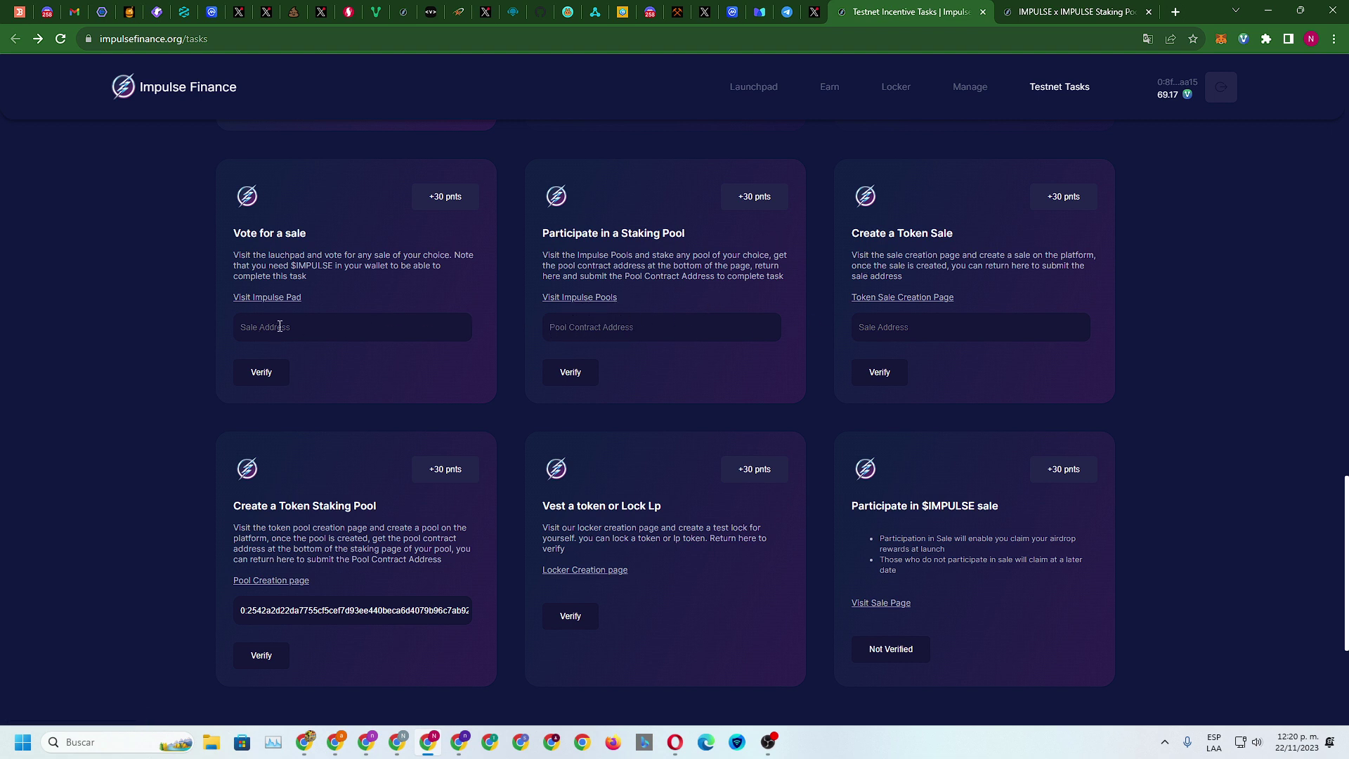
pyautogui.click(1047, 11)
pyautogui.click(877, 9)
pyautogui.rightClick(589, 298)
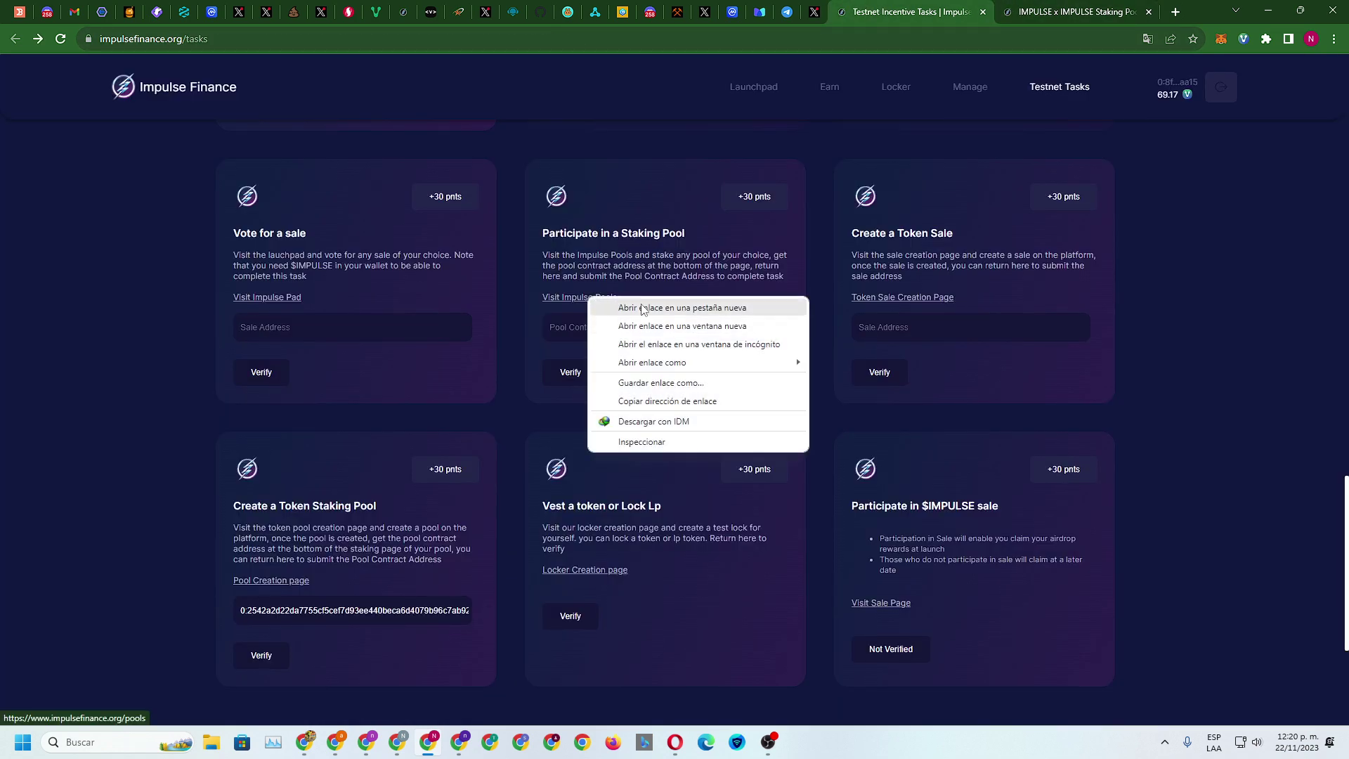
pyautogui.click(643, 310)
pyautogui.click(1100, 11)
# Open the details of the completed Impulse Finance launchpad sale
pyautogui.scroll(-1, 758, 485)
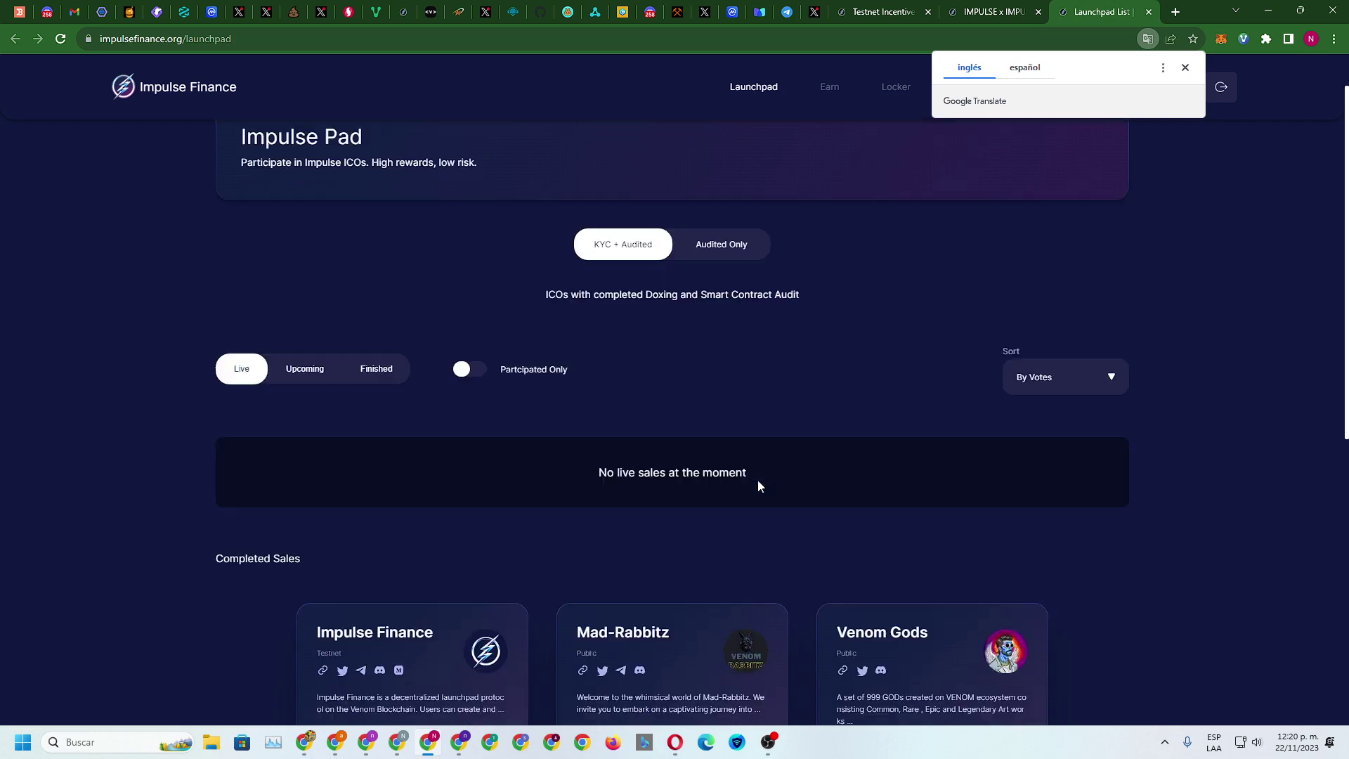
pyautogui.scroll(-3, 758, 484)
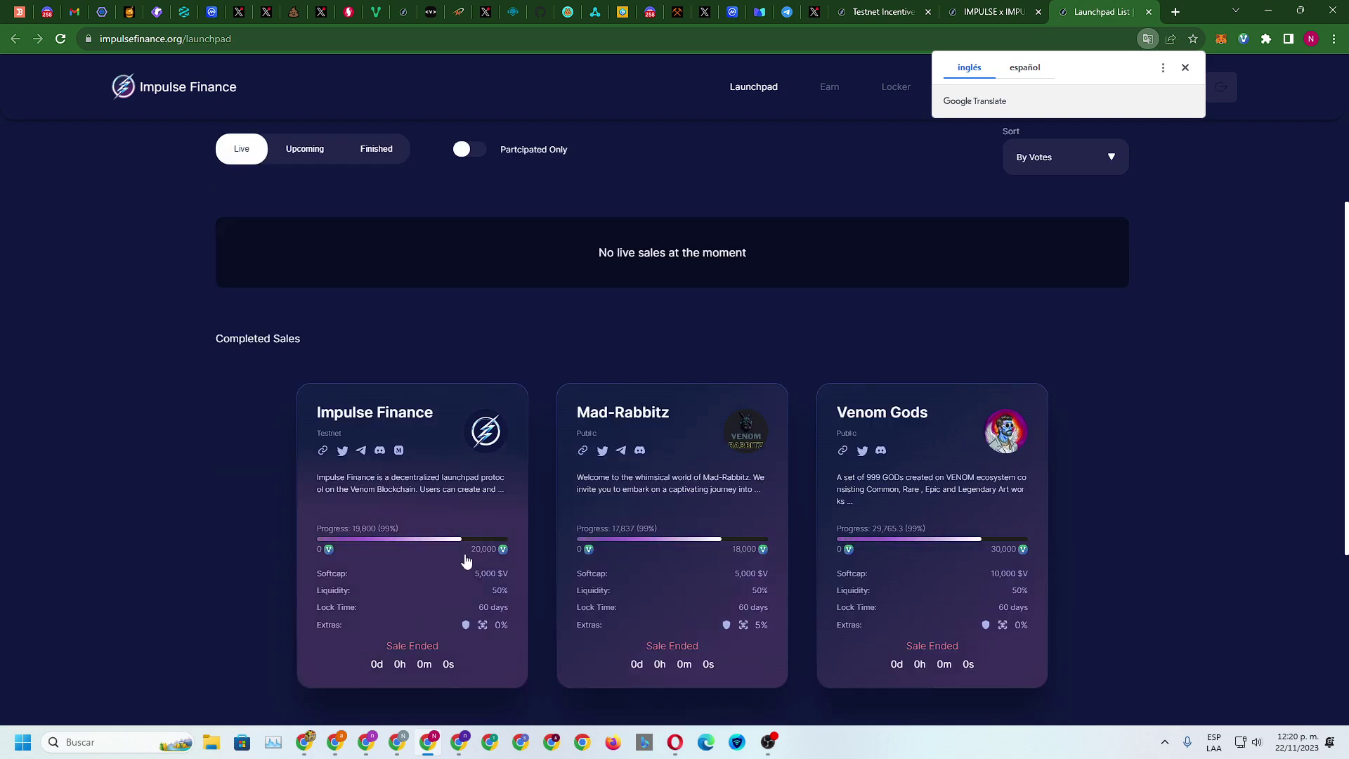
pyautogui.scroll(-5, 520, 542)
pyautogui.scroll(6, 653, 492)
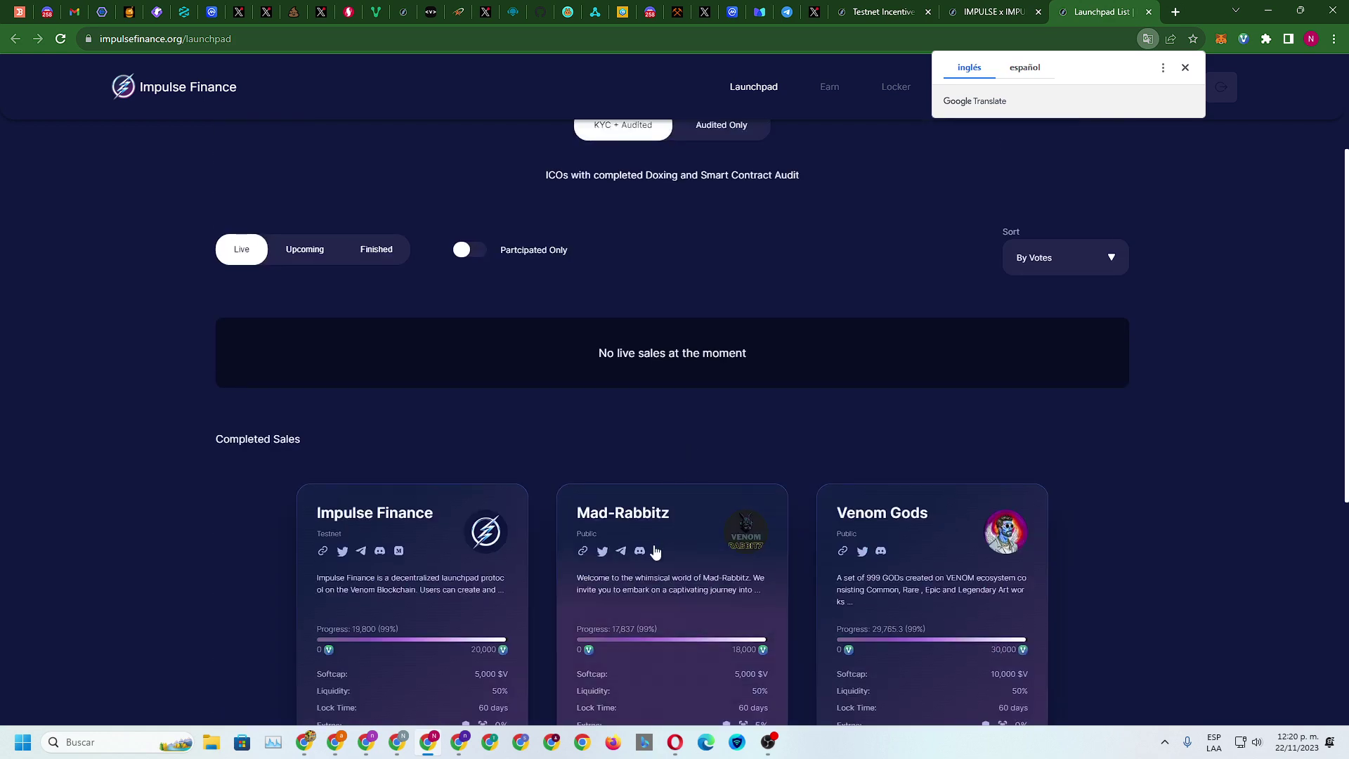
pyautogui.click(437, 564)
pyautogui.scroll(-6, 704, 494)
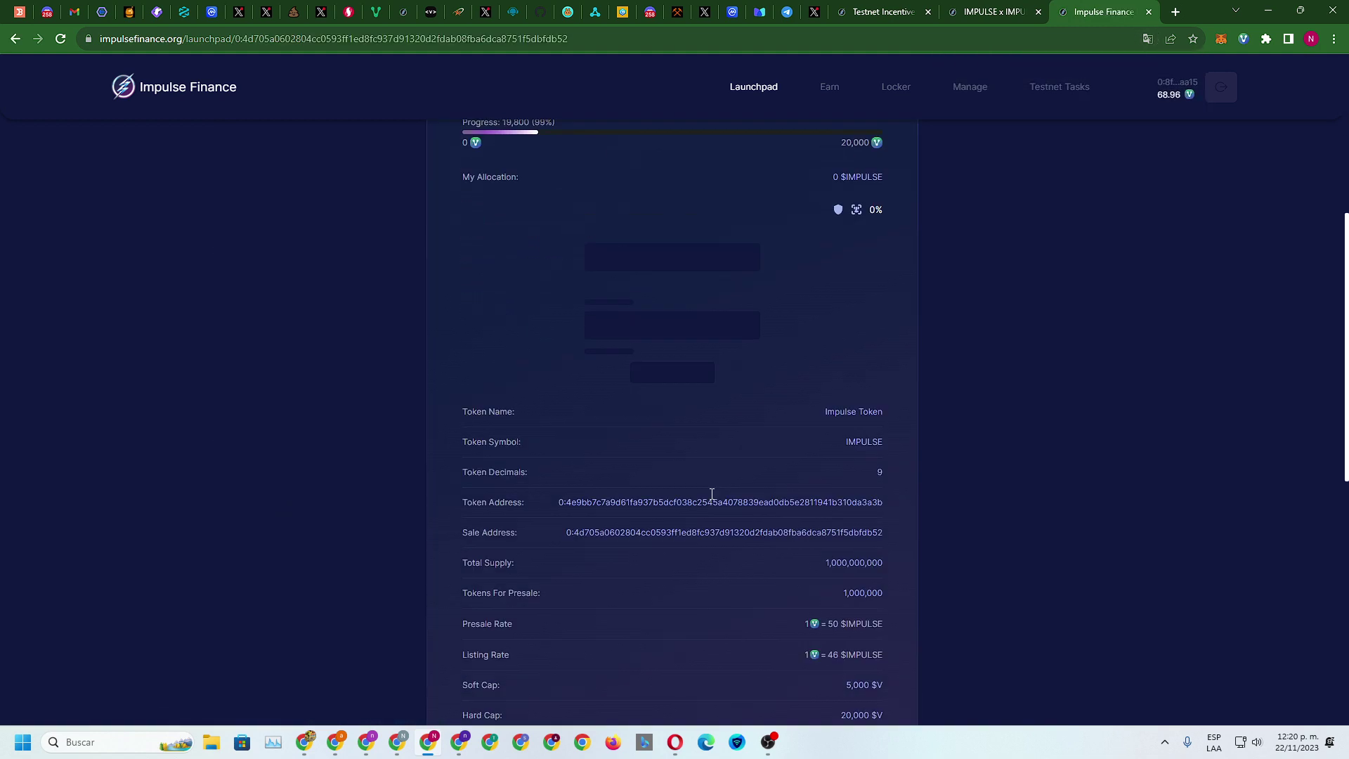
pyautogui.scroll(-1, 712, 494)
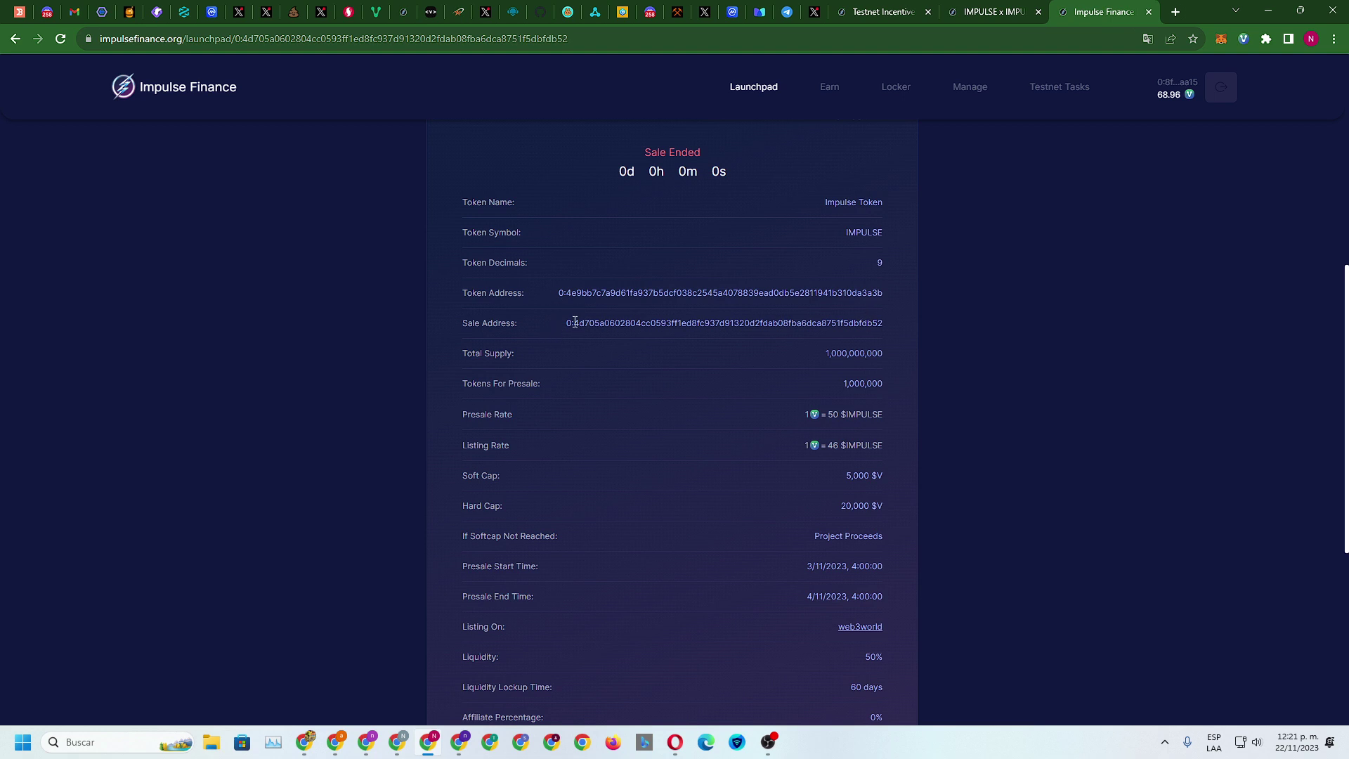
# Copy the sale's Sale Address and return to the Earn IMPULSE pool tab
pyautogui.moveTo(565, 323); pyautogui.dragTo(926, 328)
pyautogui.rightClick(927, 323)
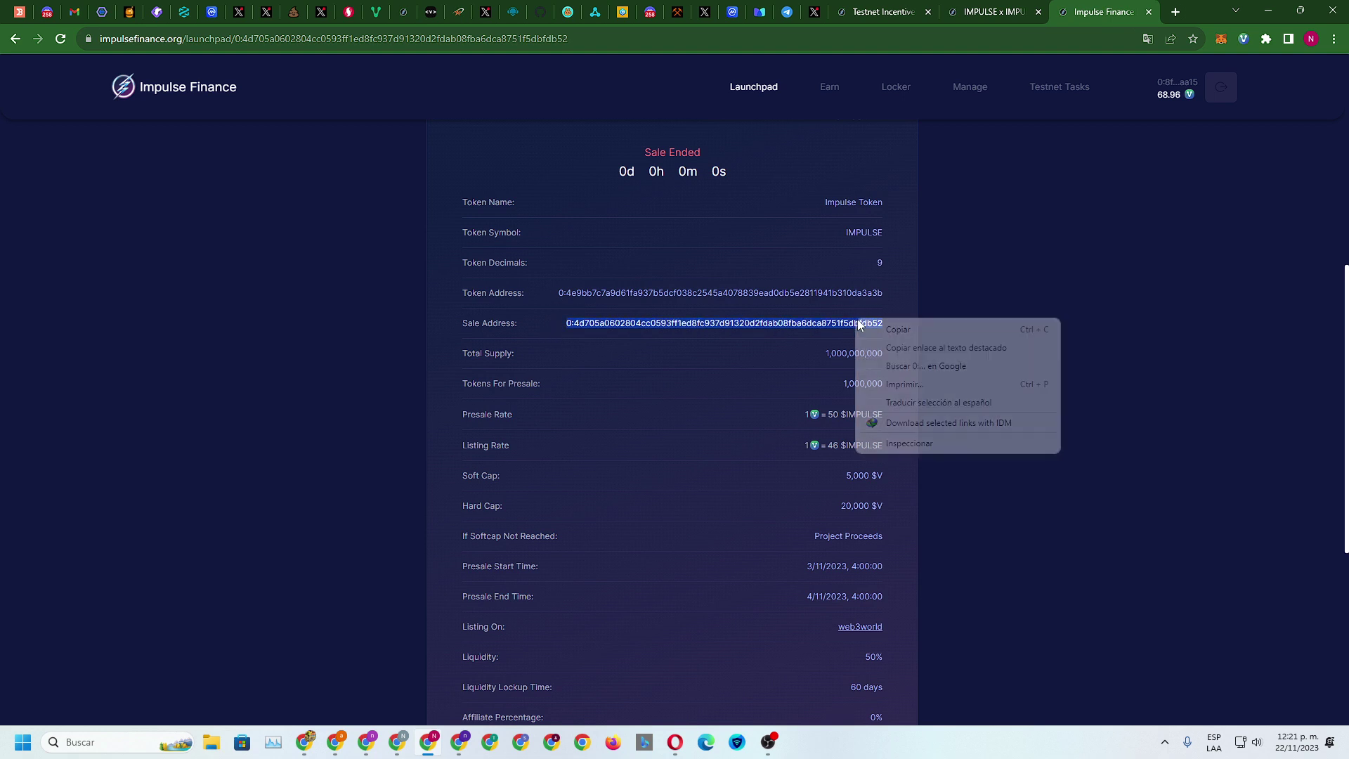
pyautogui.click(906, 336)
pyautogui.scroll(-4, 915, 384)
pyautogui.scroll(5, 909, 392)
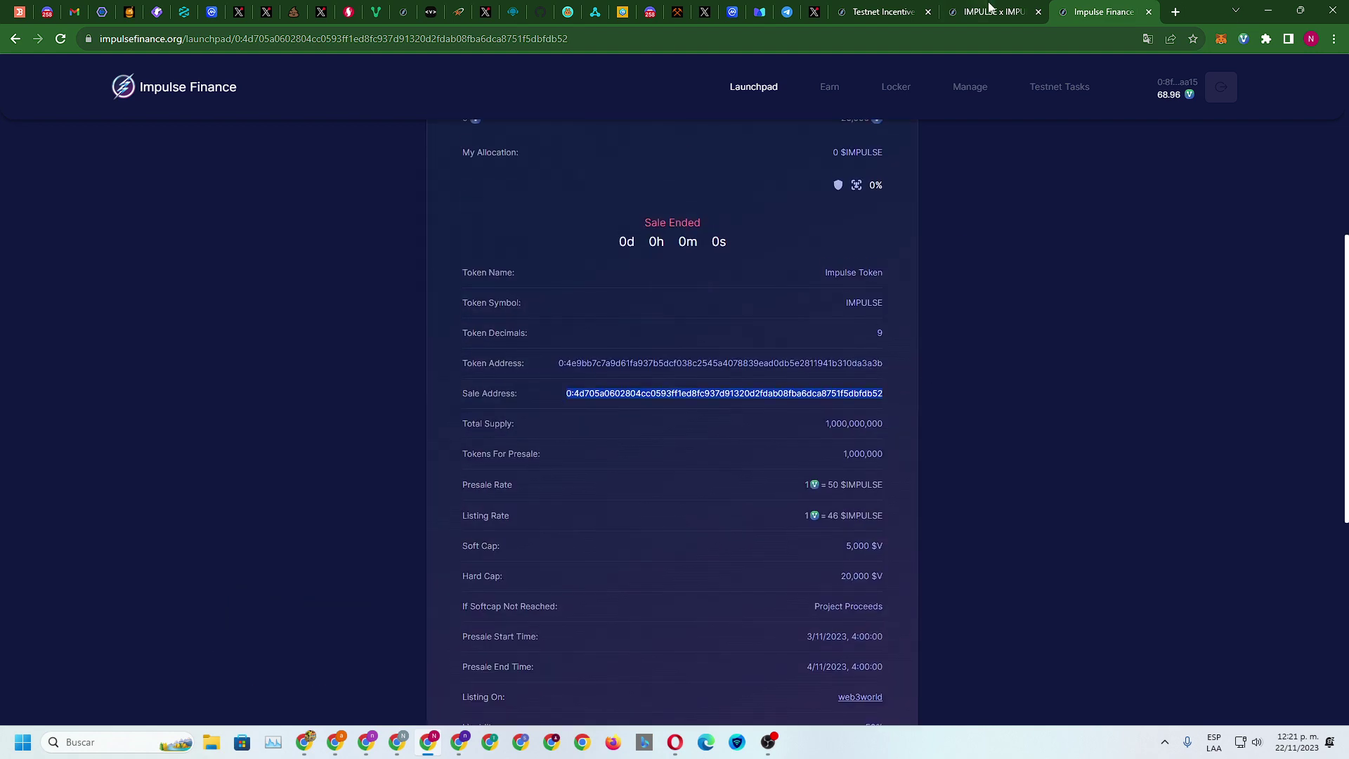
pyautogui.click(991, 12)
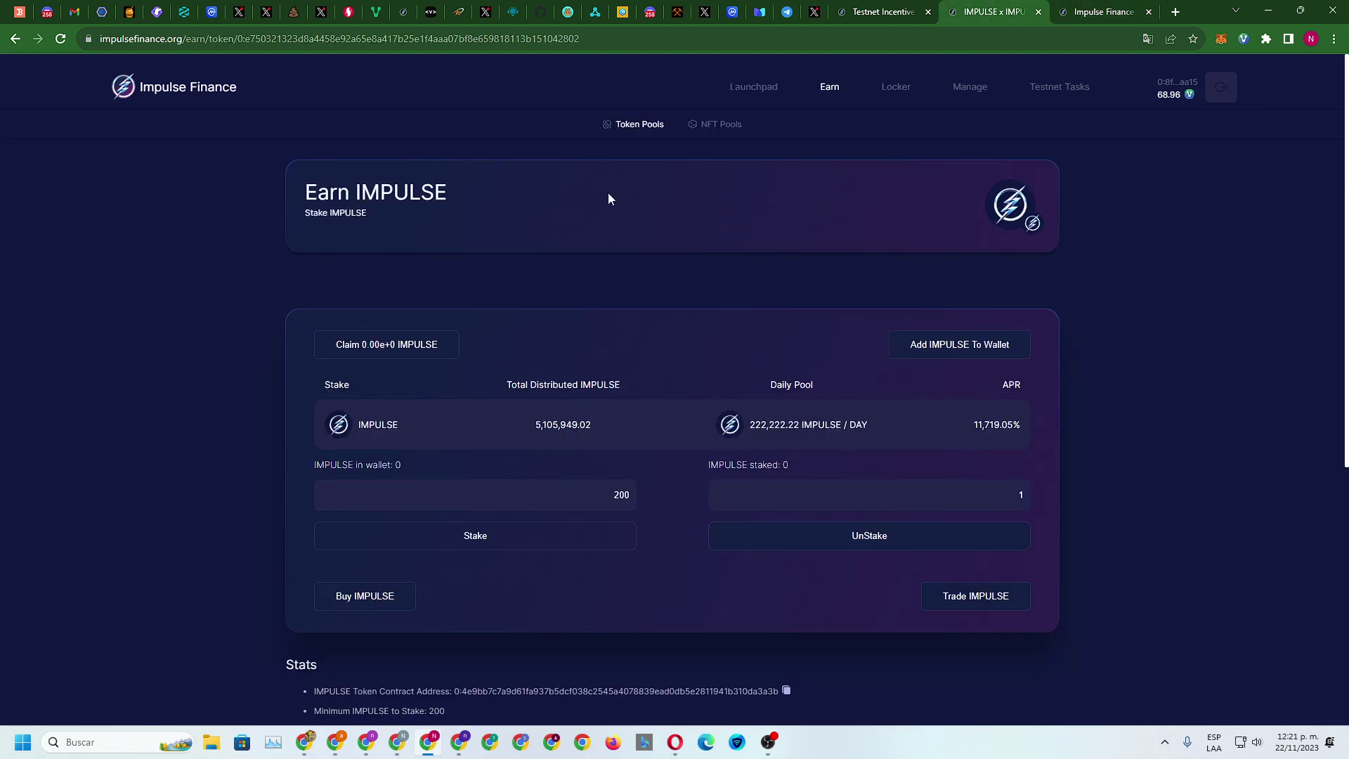
# Paste the copied sale address into the Staking Pool task field and try verifying
pyautogui.click(859, 12)
pyautogui.rightClick(633, 330)
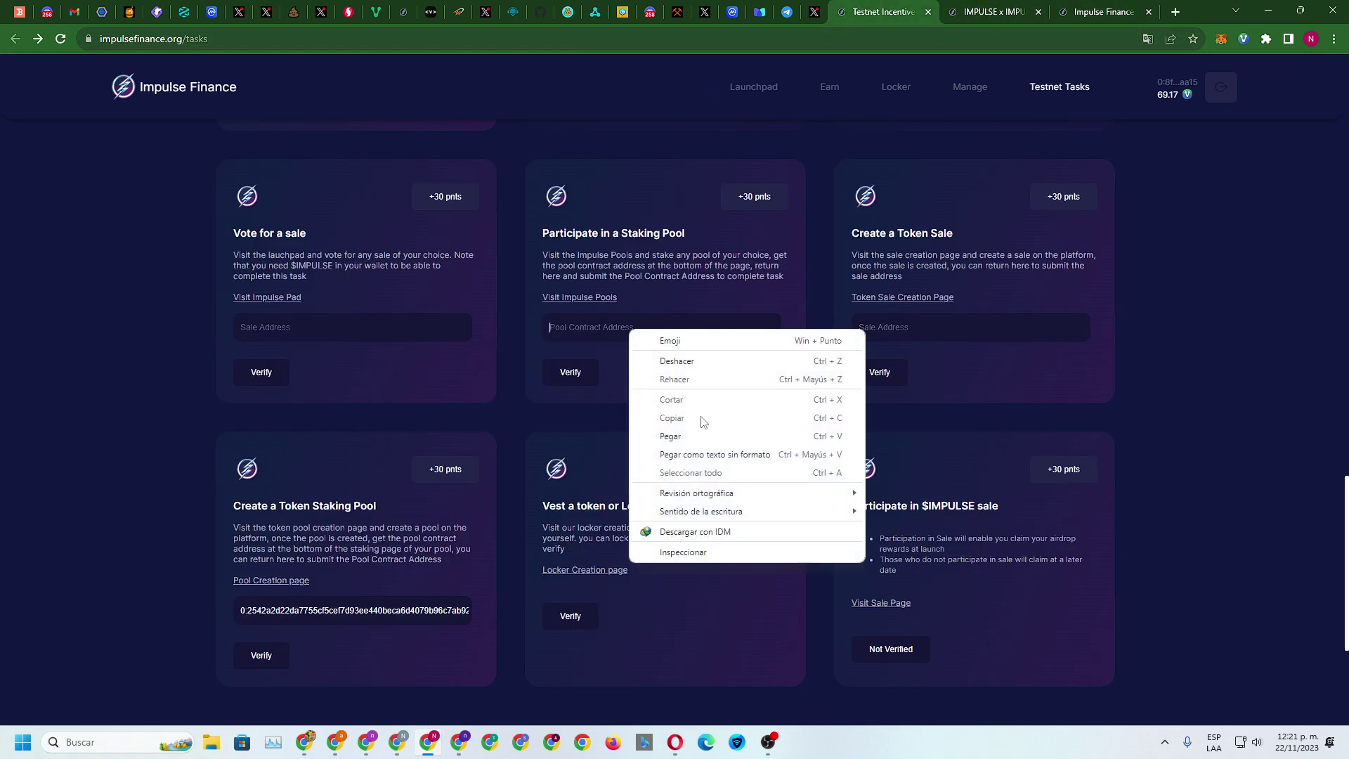
pyautogui.click(698, 433)
pyautogui.click(566, 380)
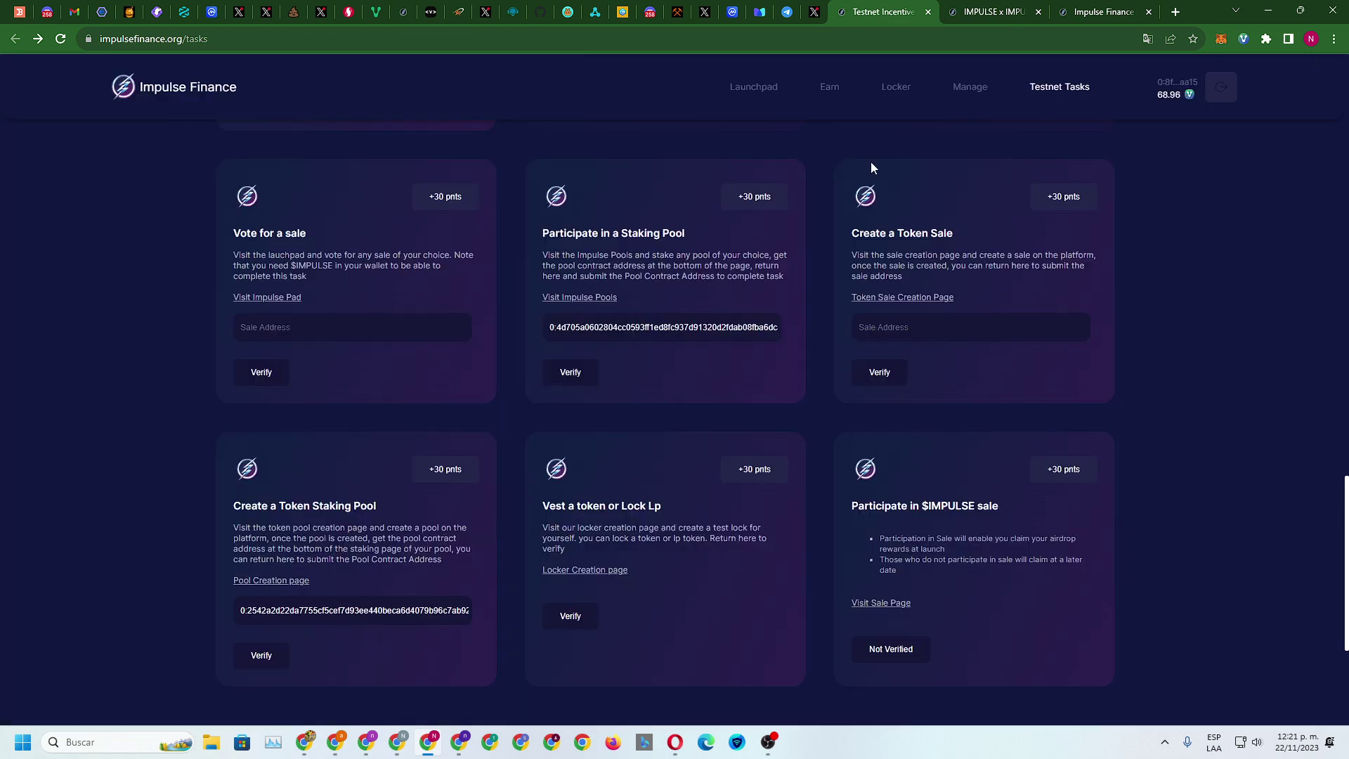
# Copy the IMPULSE Pool Contract Address and submit it in the Vote for a sale field
pyautogui.click(989, 9)
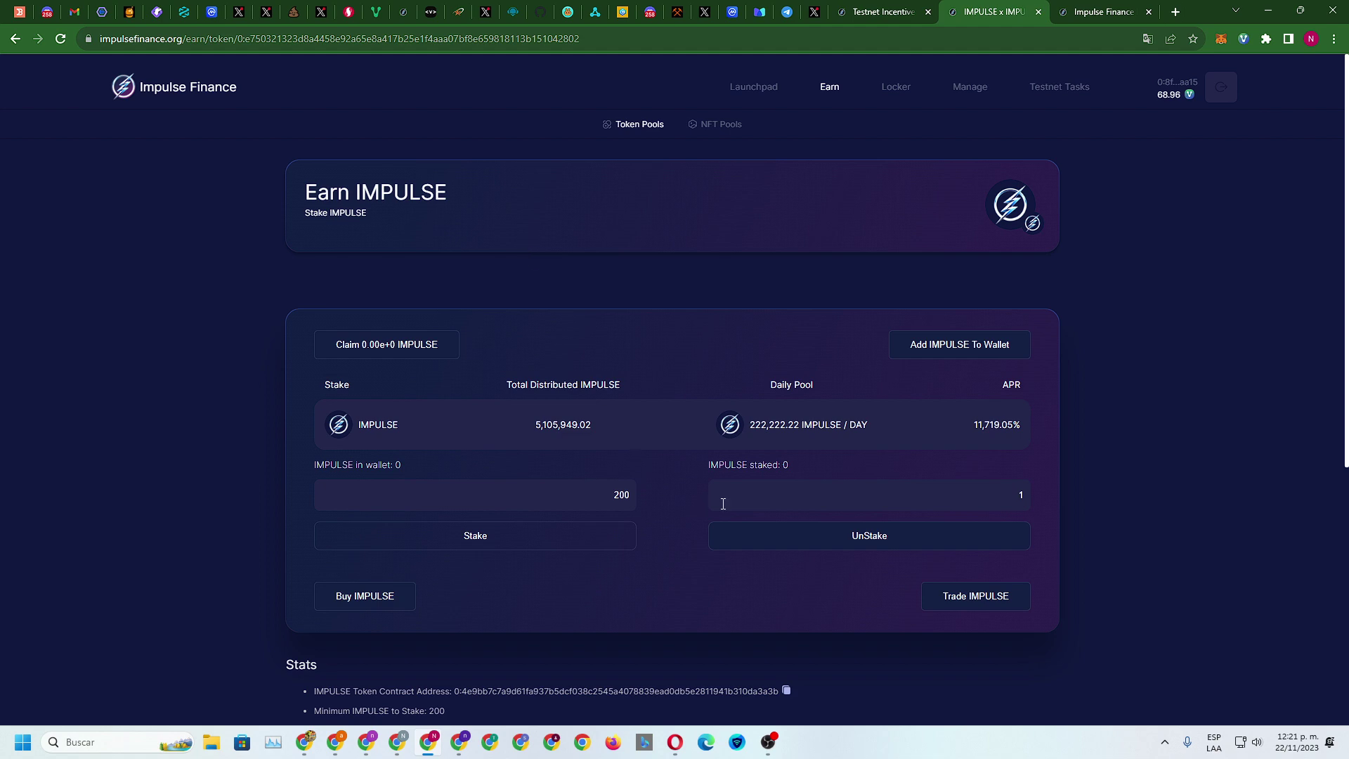
pyautogui.scroll(-3, 739, 459)
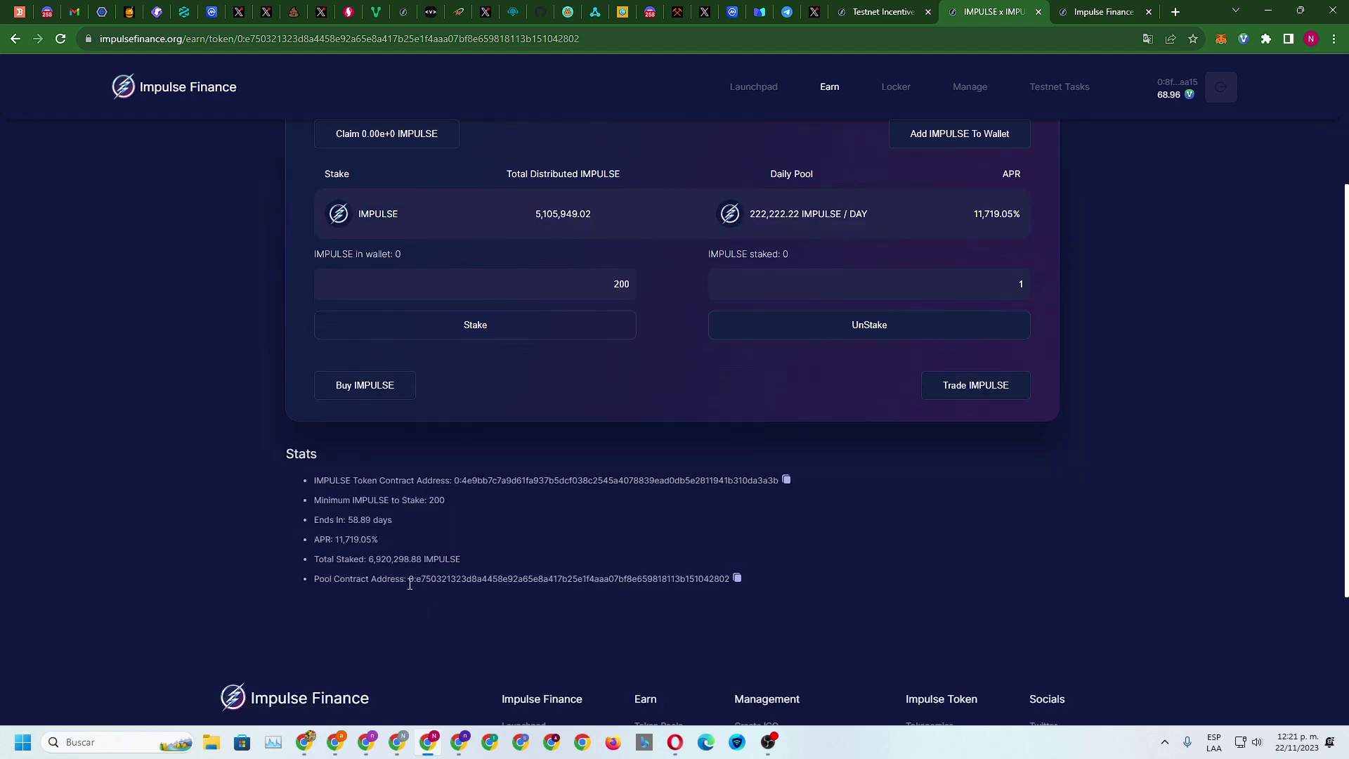
pyautogui.moveTo(410, 580); pyautogui.dragTo(508, 579)
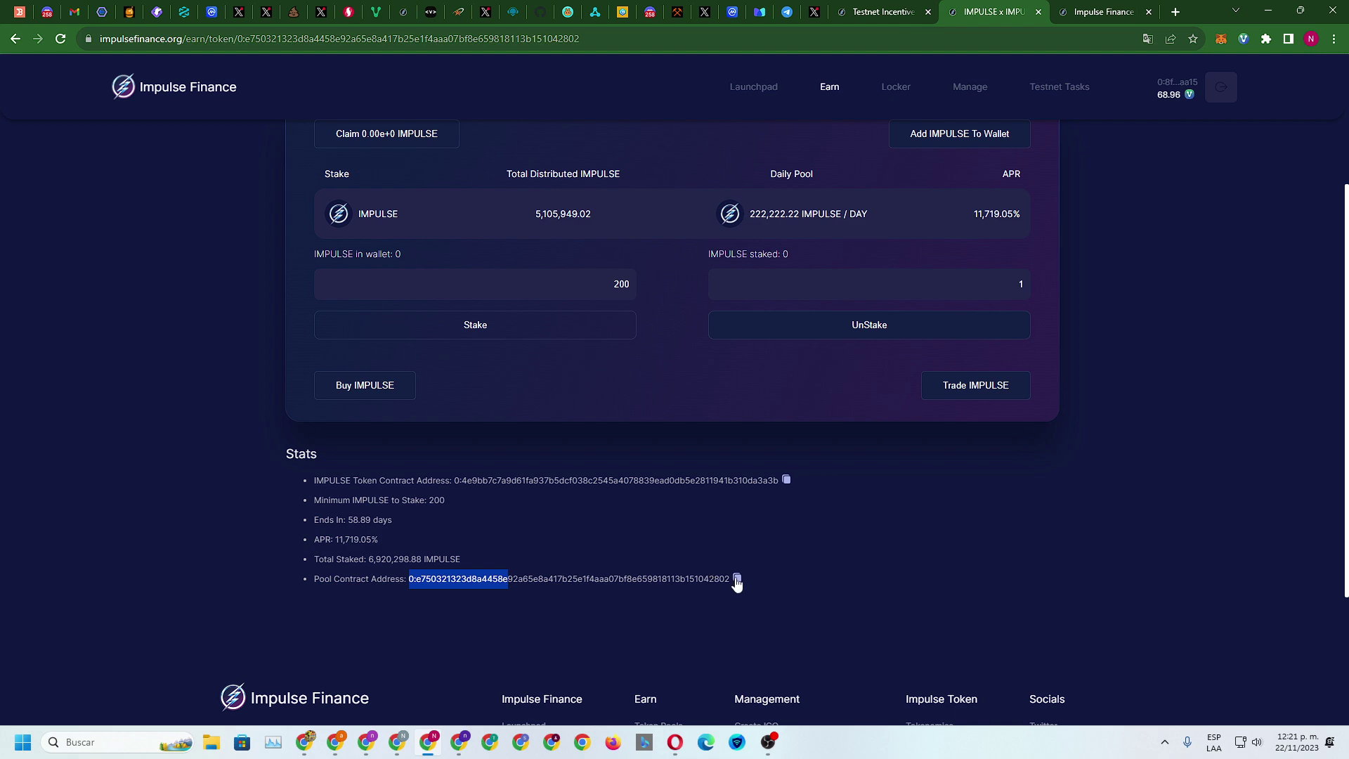
pyautogui.click(736, 579)
pyautogui.click(871, 11)
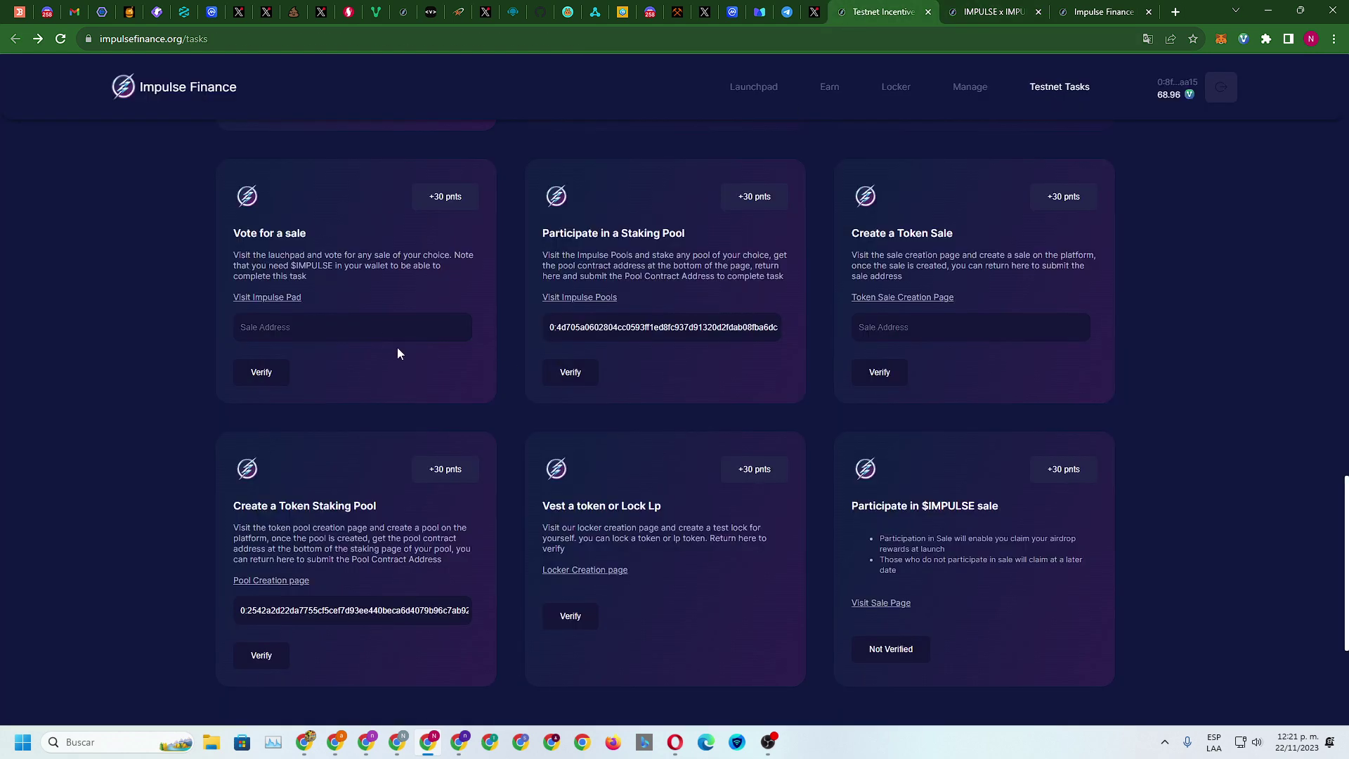
pyautogui.rightClick(350, 327)
pyautogui.click(408, 432)
pyautogui.click(272, 373)
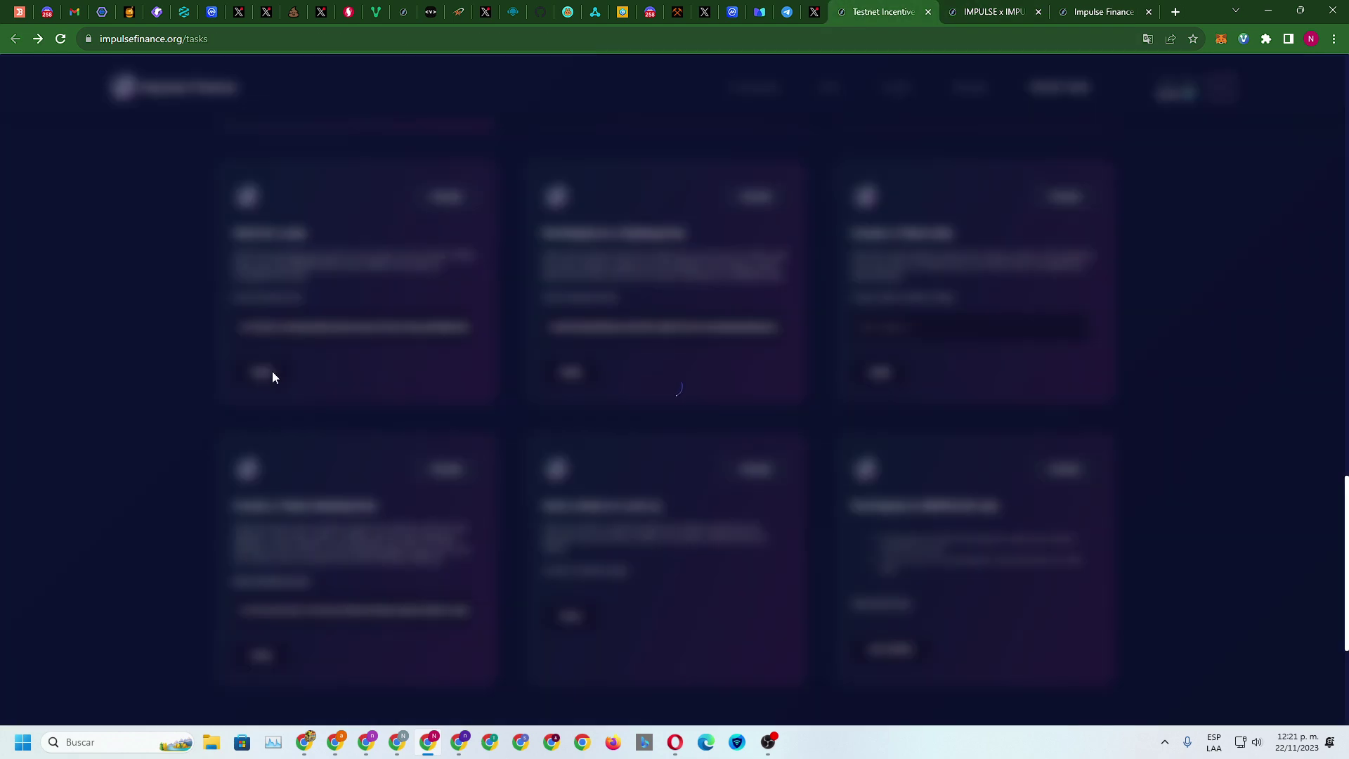
# Replace the Staking Pool field with the pool contract address, verify, then open Token Sale Creation
pyautogui.click(1105, 10)
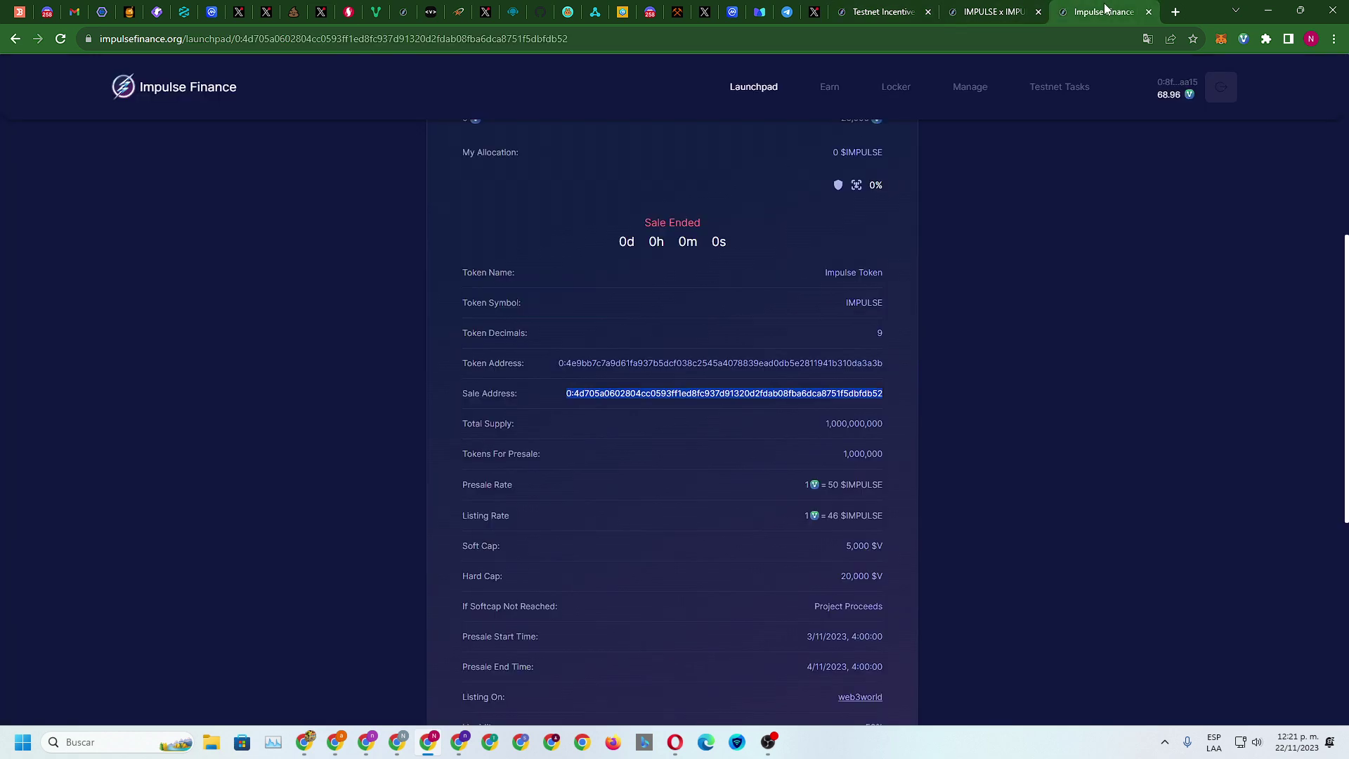
pyautogui.click(993, 11)
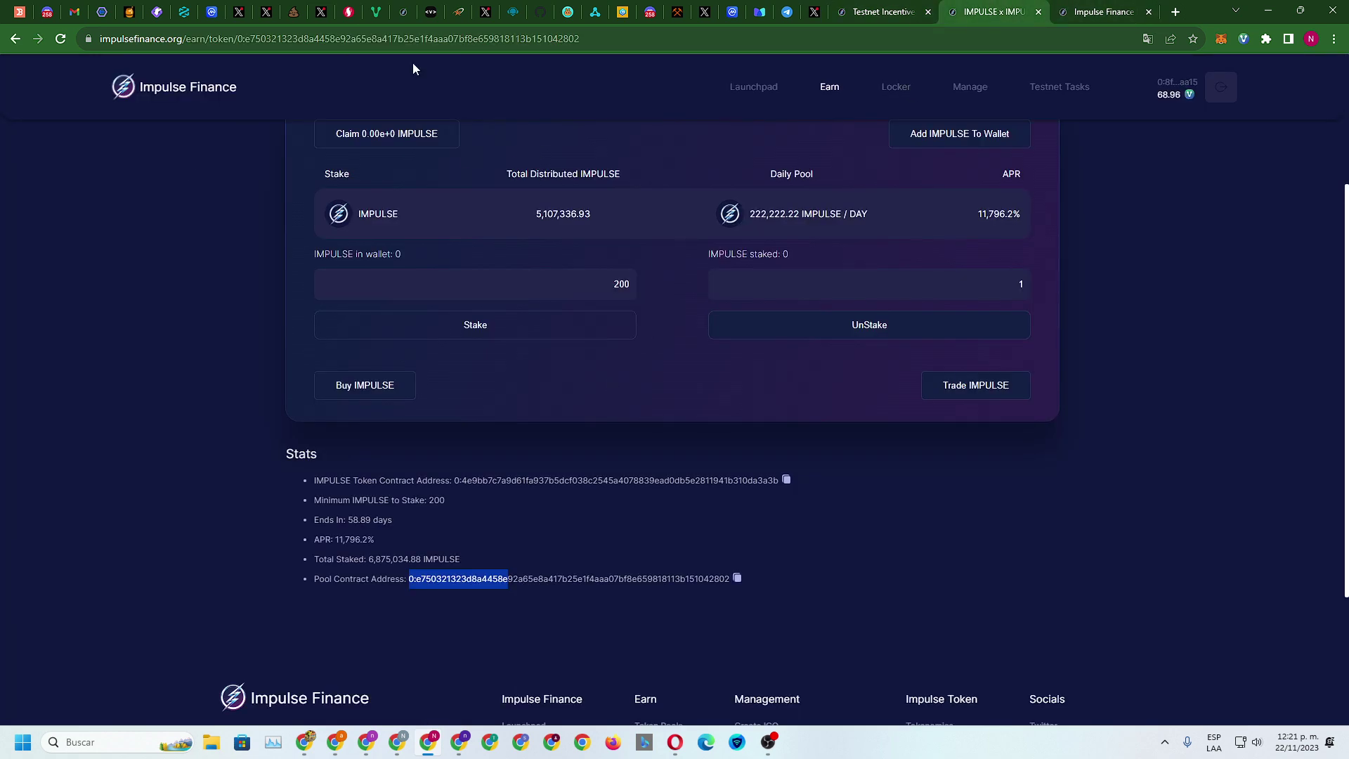
pyautogui.hotkey('ctrl', 'shift', 'Tab')
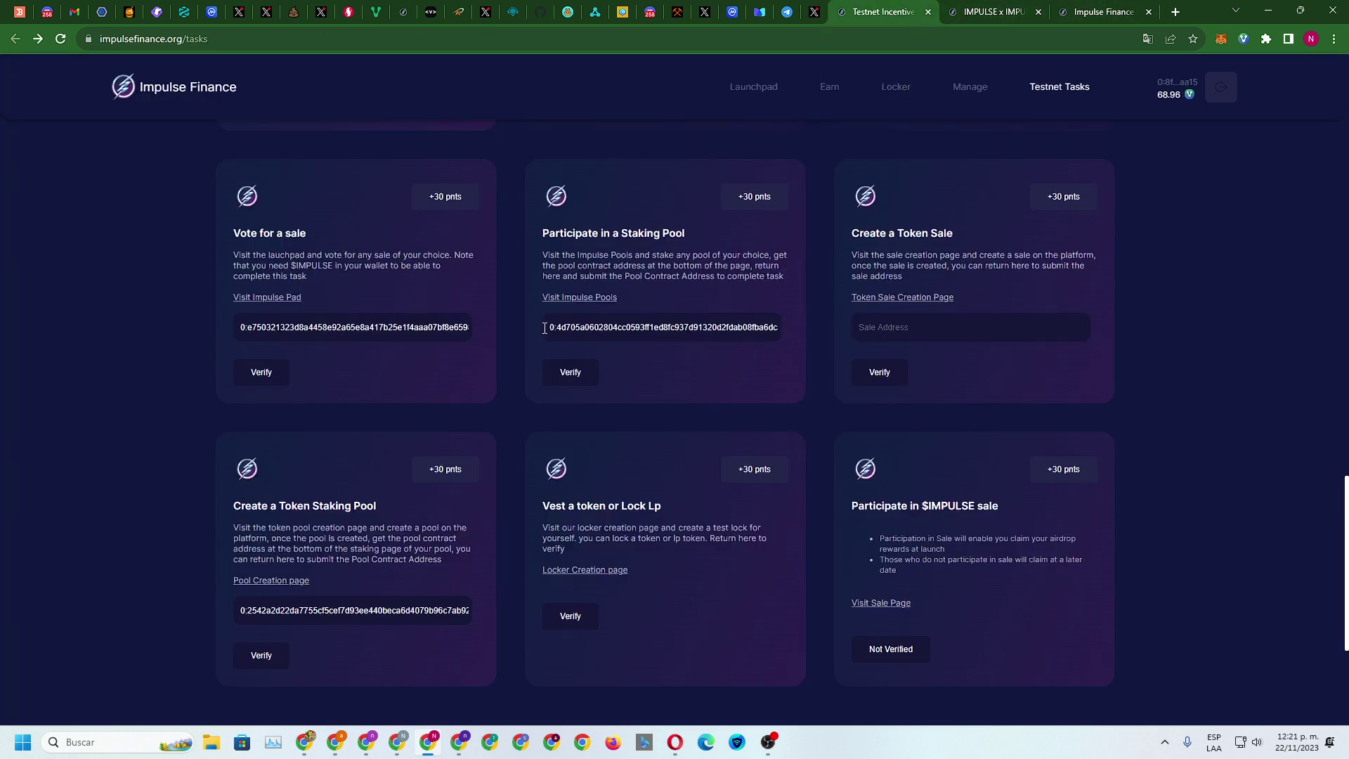
pyautogui.moveTo(544, 329); pyautogui.dragTo(922, 322)
pyautogui.press('BackSpace')
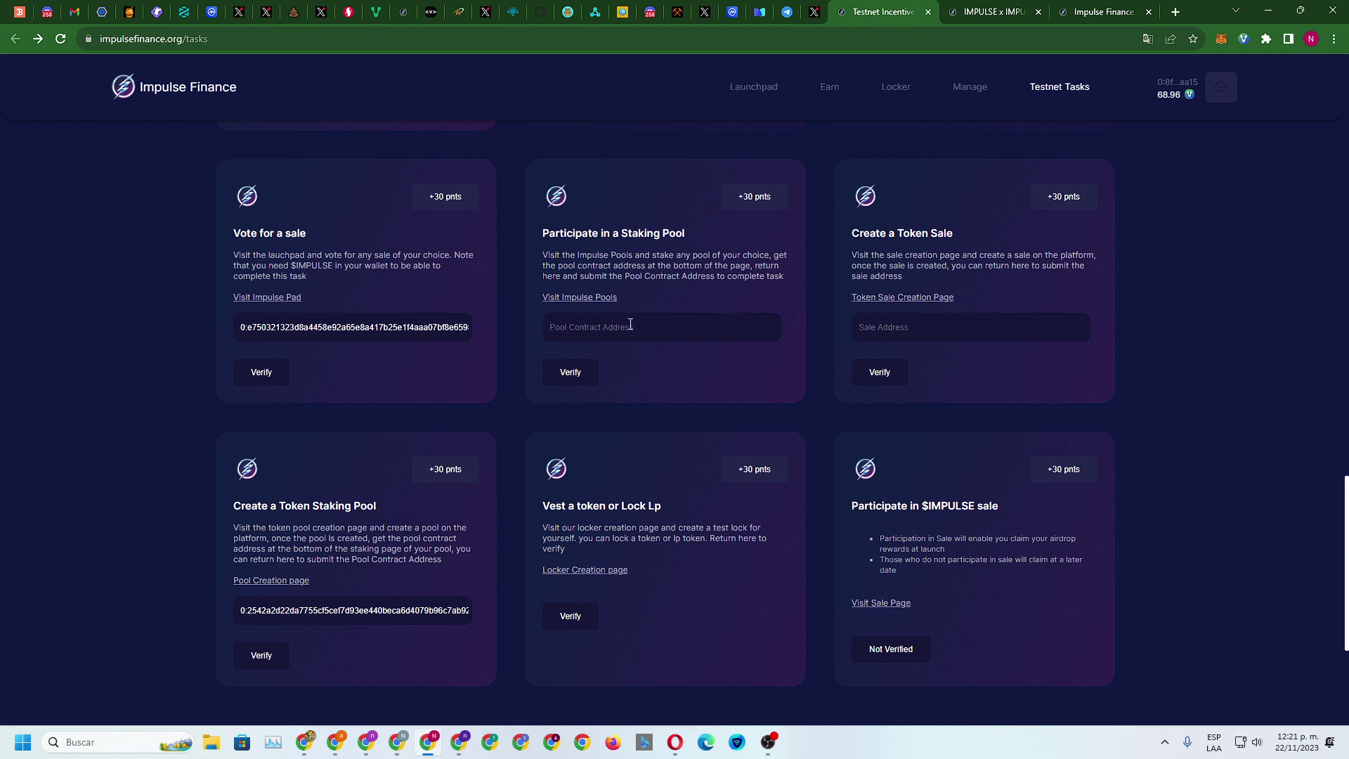
pyautogui.rightClick(630, 324)
pyautogui.click(661, 430)
pyautogui.click(571, 378)
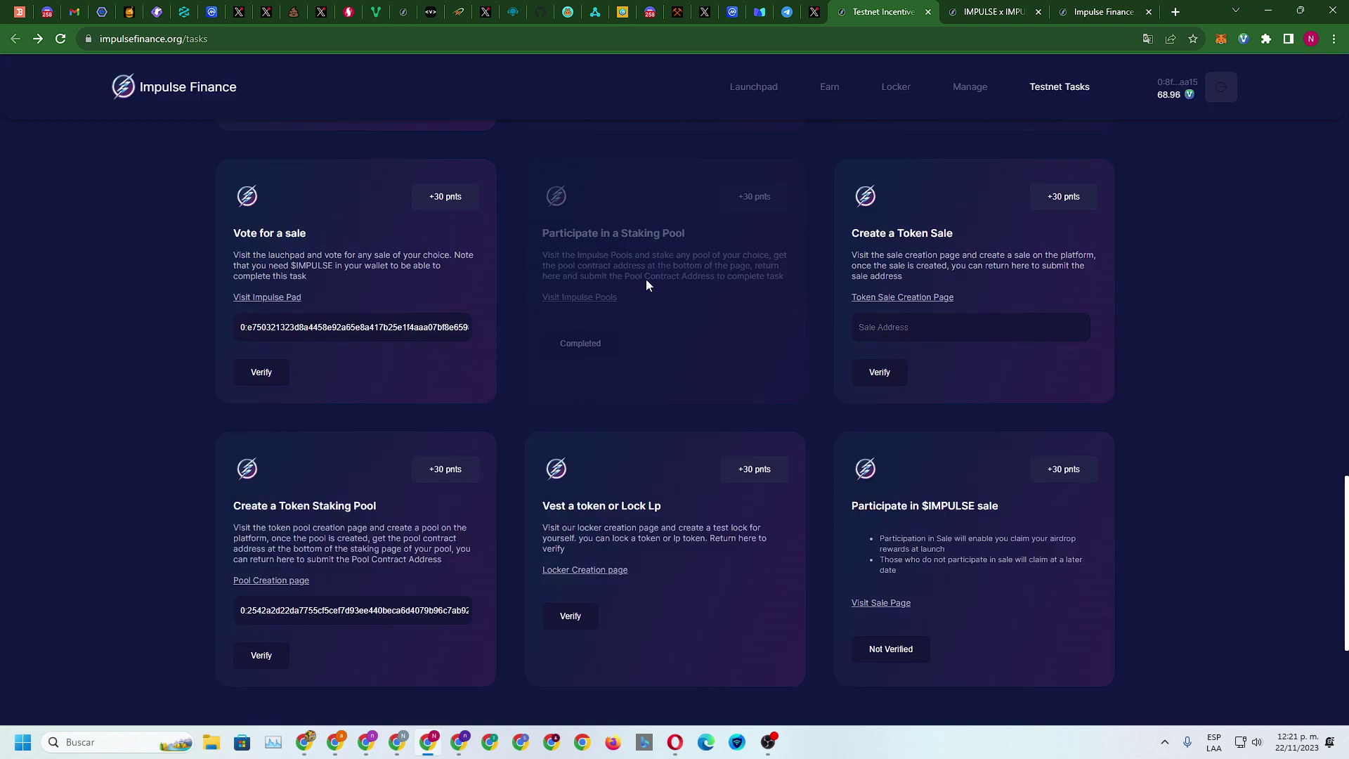
pyautogui.click(919, 297)
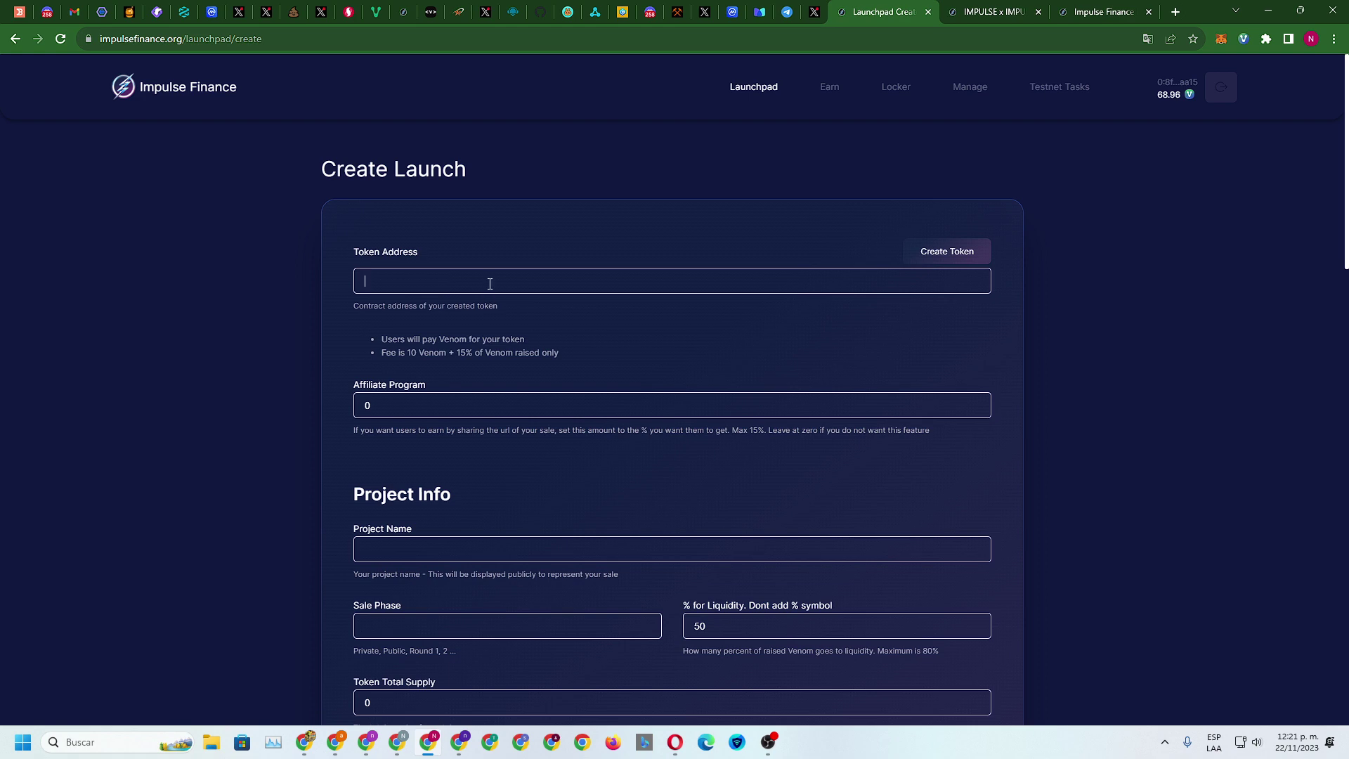
pyautogui.scroll(-15, 672, 397)
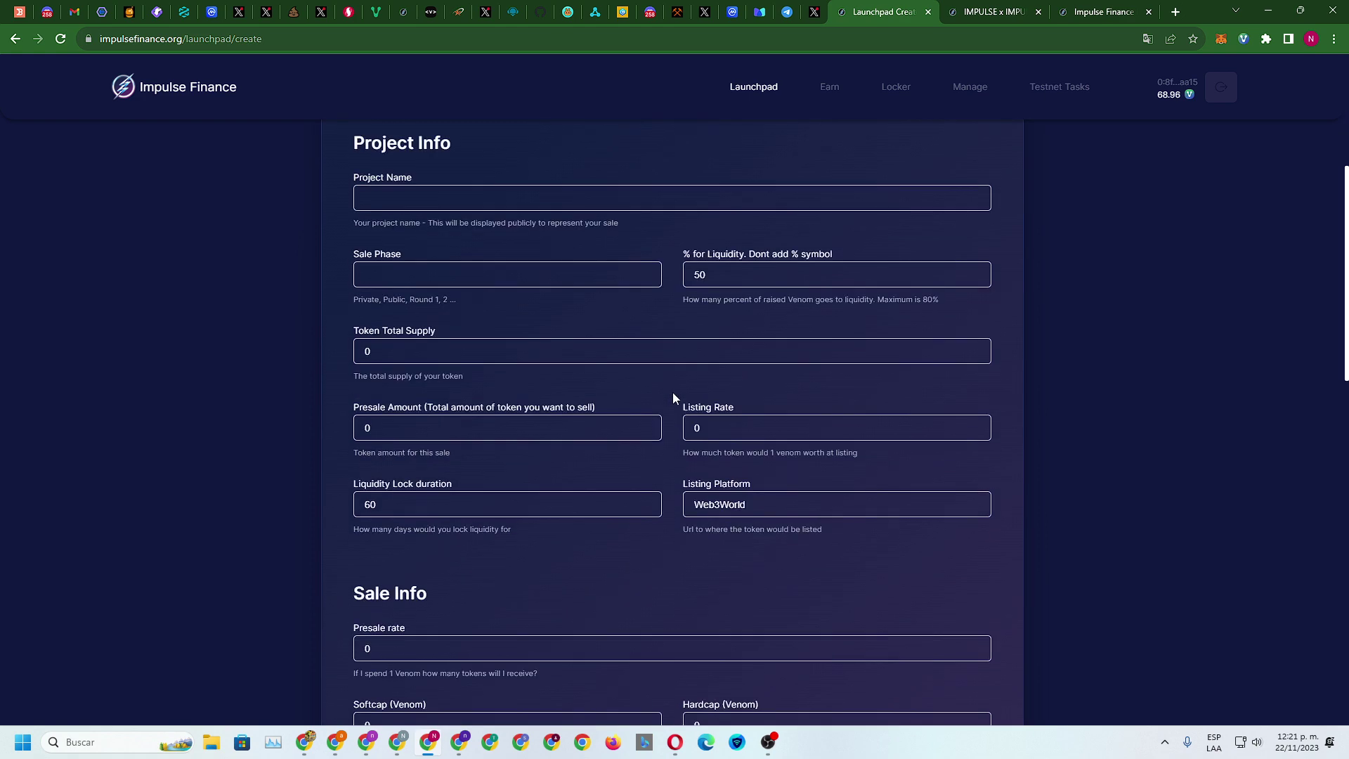
# Translate the Create Launch page into Spanish (Traducir a español)
pyautogui.scroll(-4, 674, 398)
pyautogui.scroll(7, 675, 398)
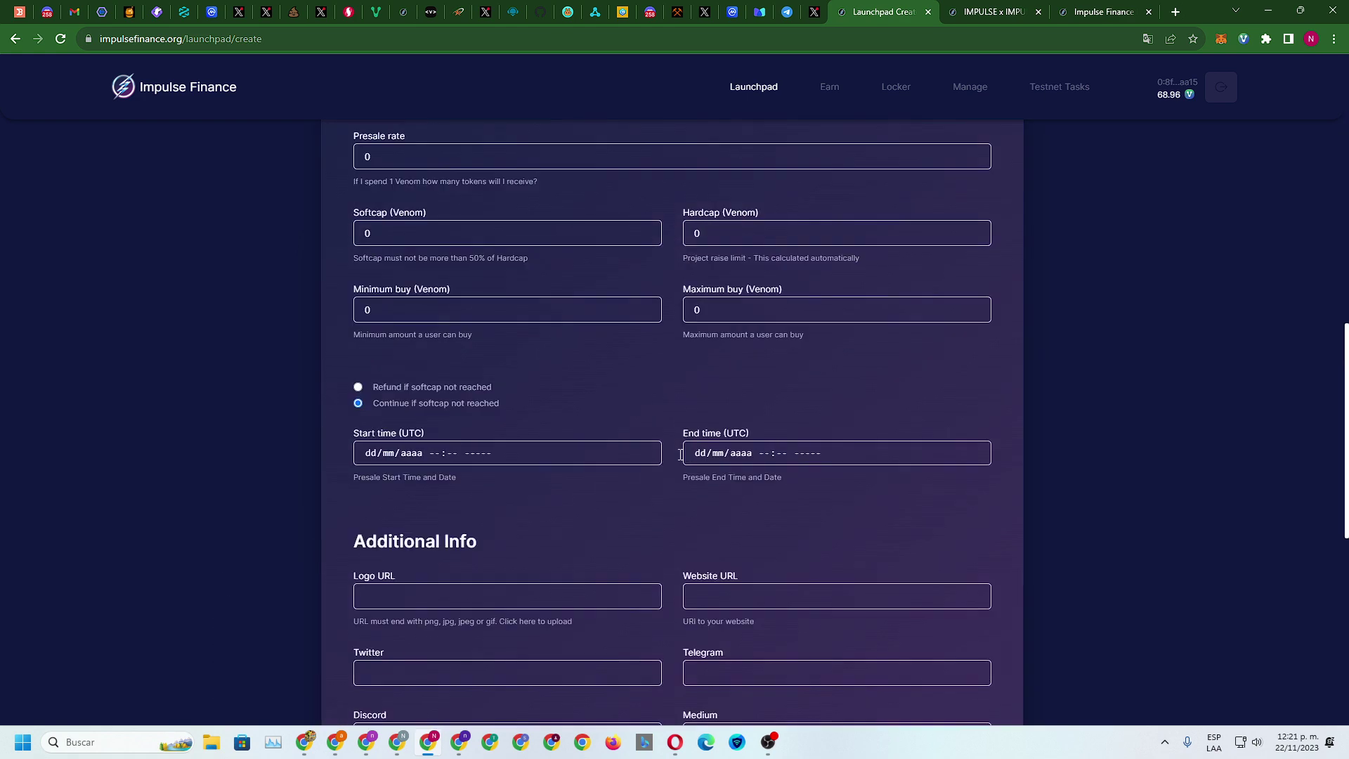
pyautogui.scroll(12, 676, 457)
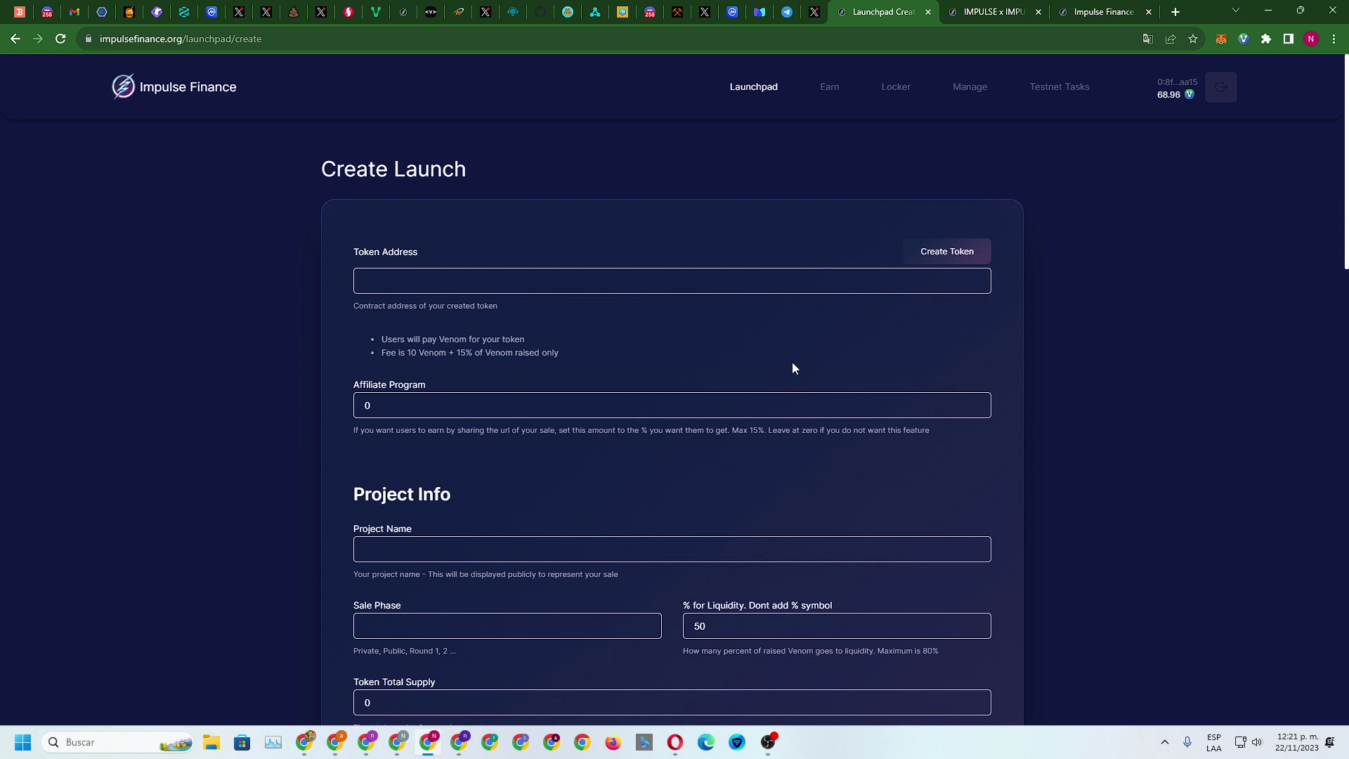
pyautogui.rightClick(1130, 205)
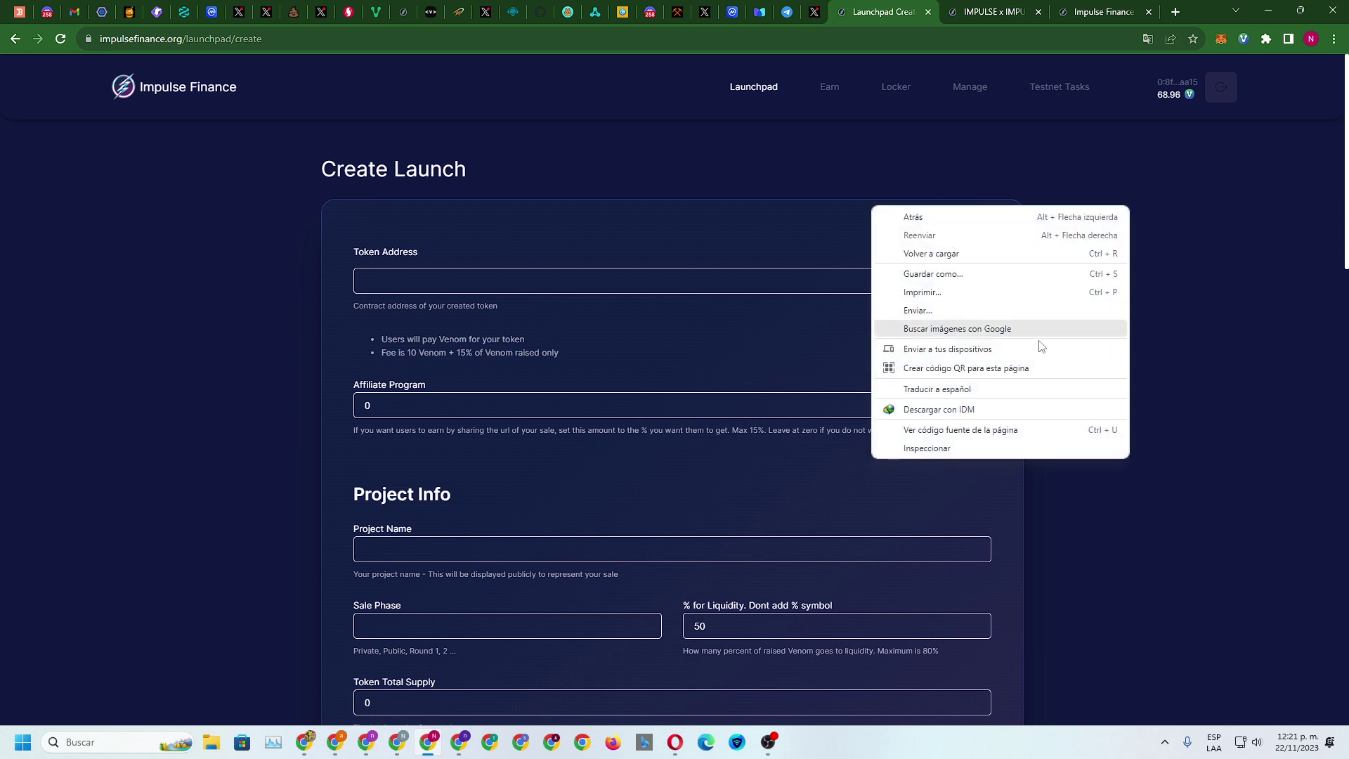
pyautogui.click(979, 391)
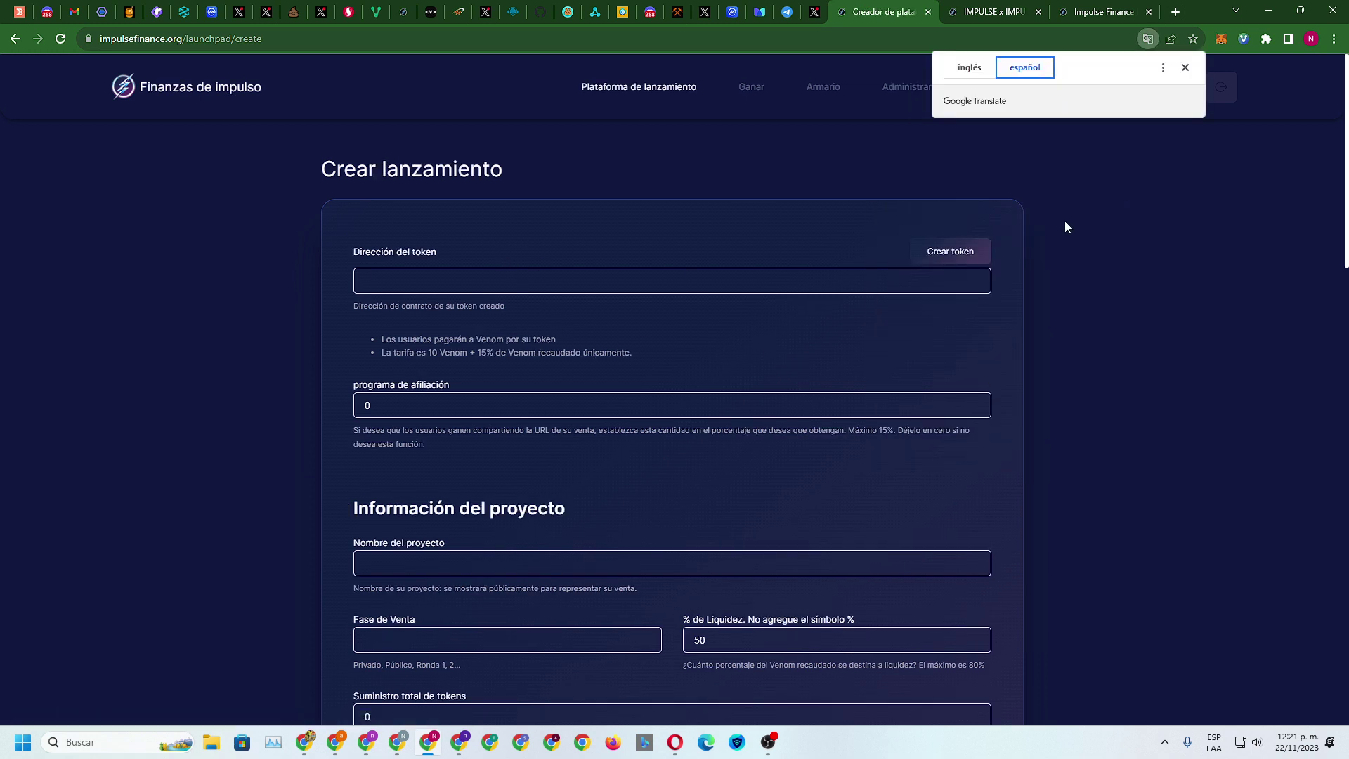
# Focus the Token Address box and scroll through the translated form's fields
pyautogui.click(482, 284)
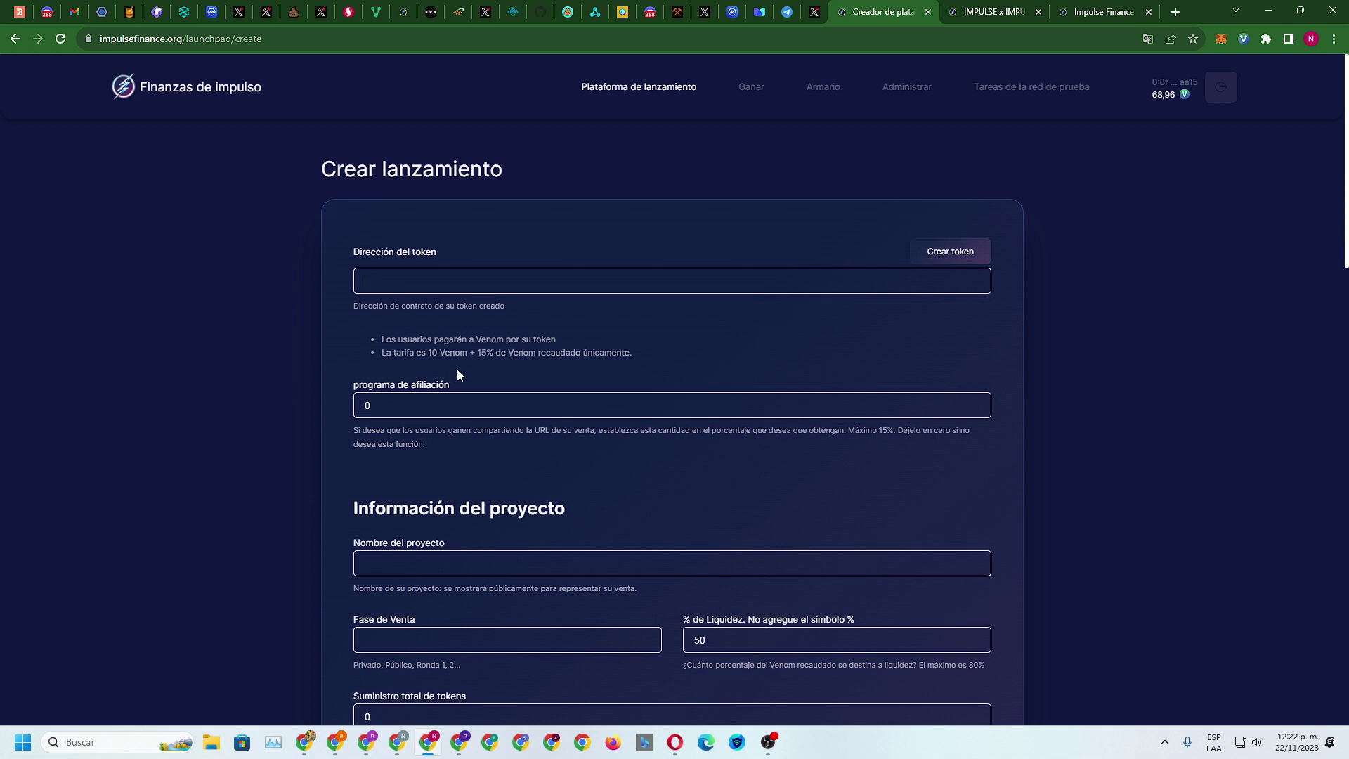
pyautogui.scroll(-2, 506, 387)
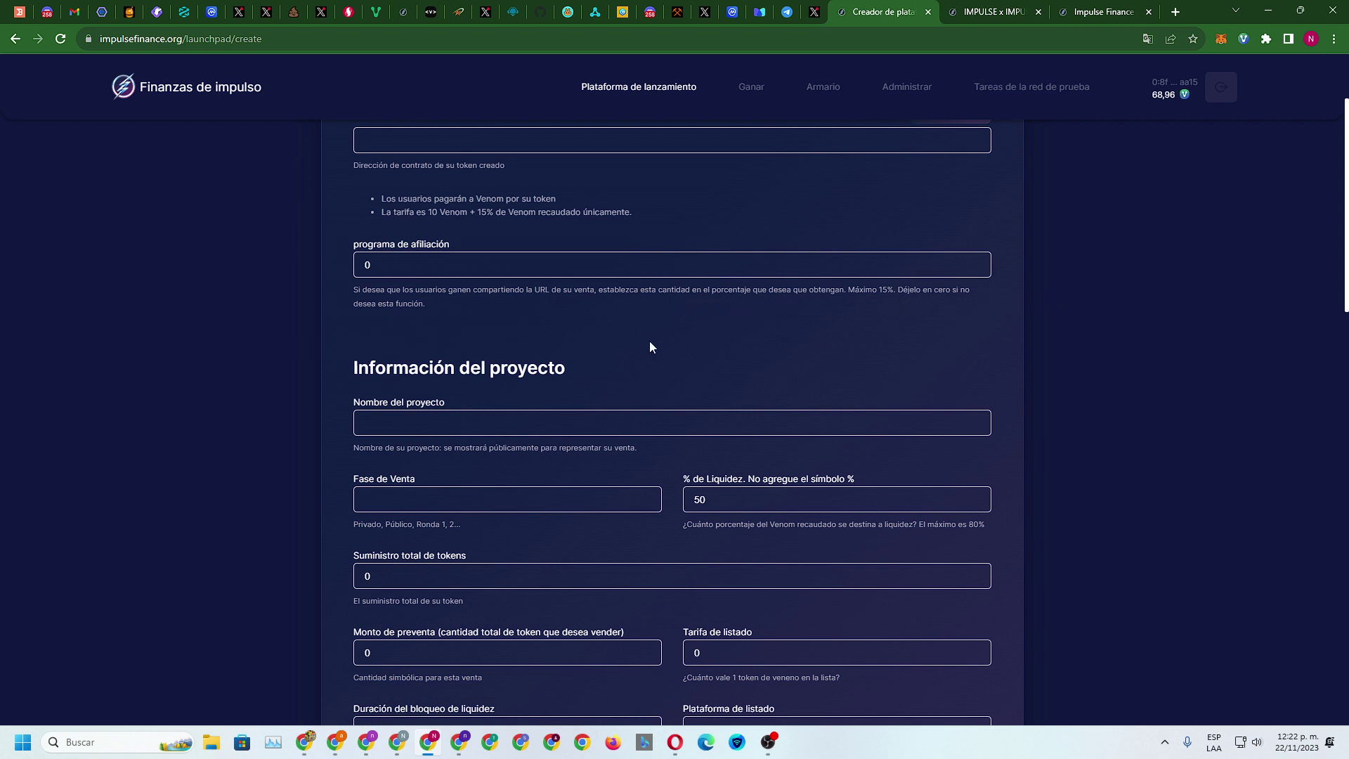
pyautogui.scroll(-3, 649, 341)
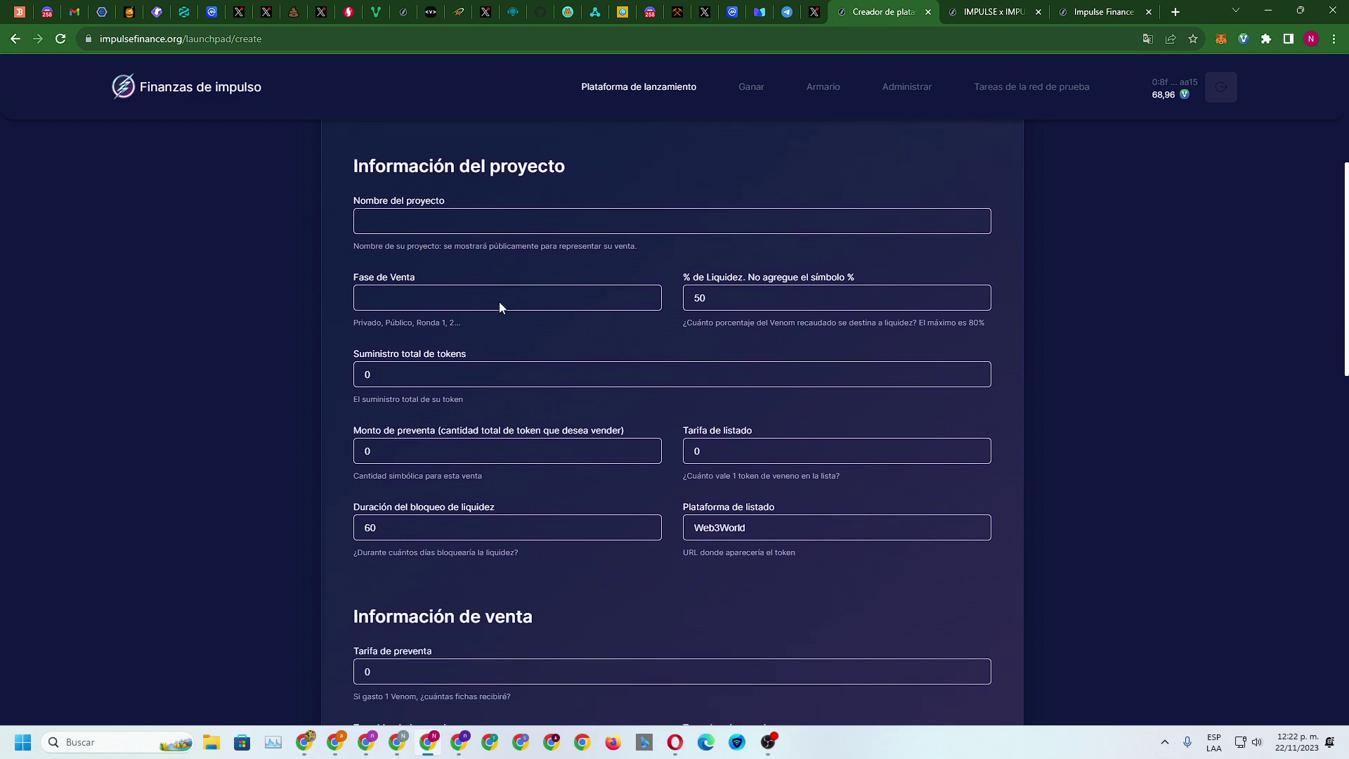
pyautogui.scroll(-14, 480, 367)
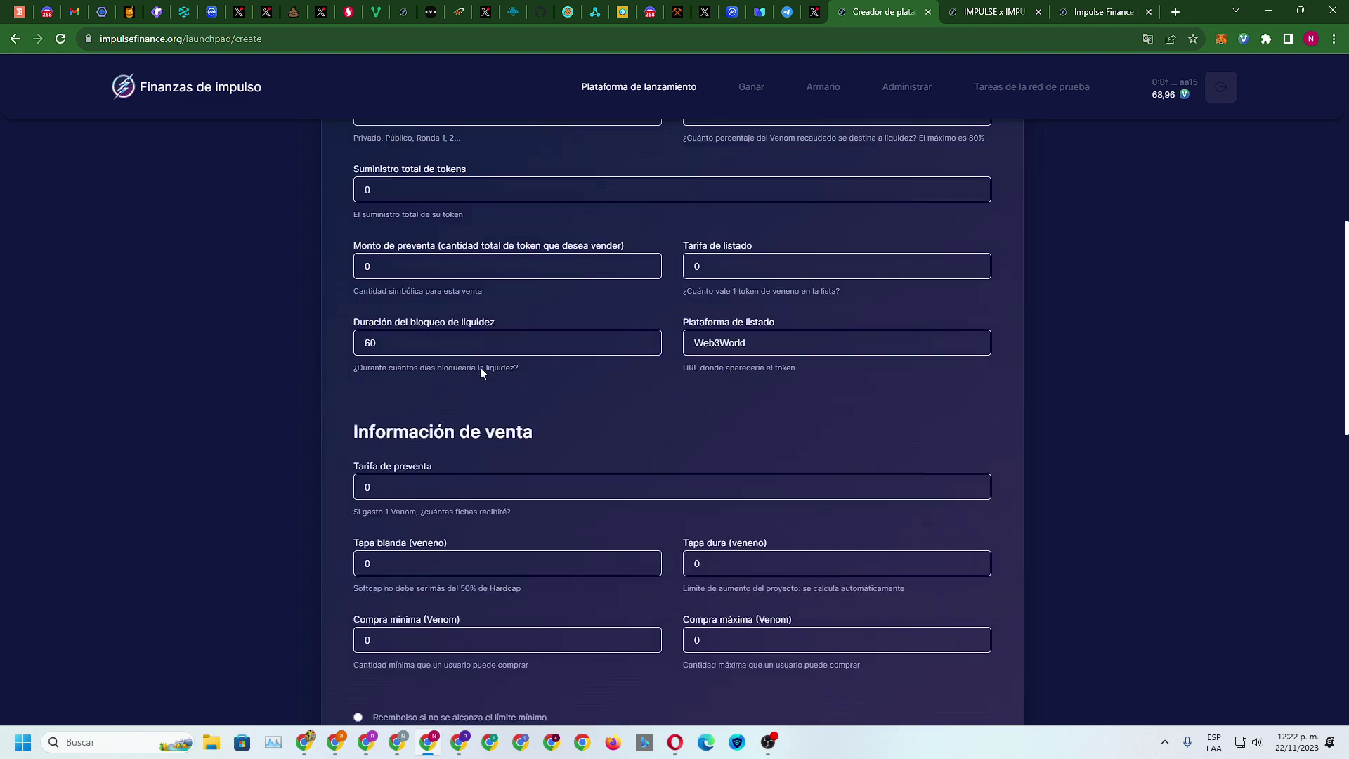
pyautogui.scroll(18, 475, 479)
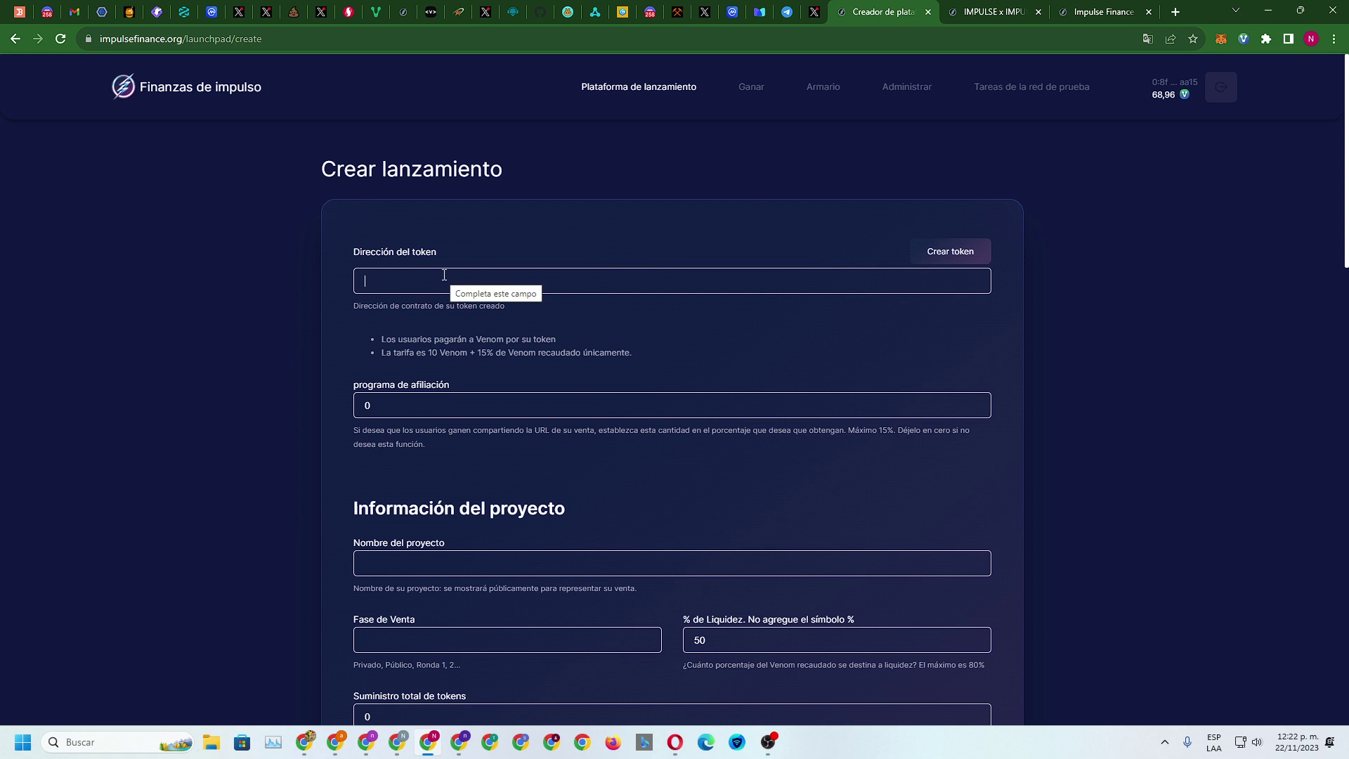
# Open the GOD staking pool's details and copy the GOD token contract address
pyautogui.click(991, 12)
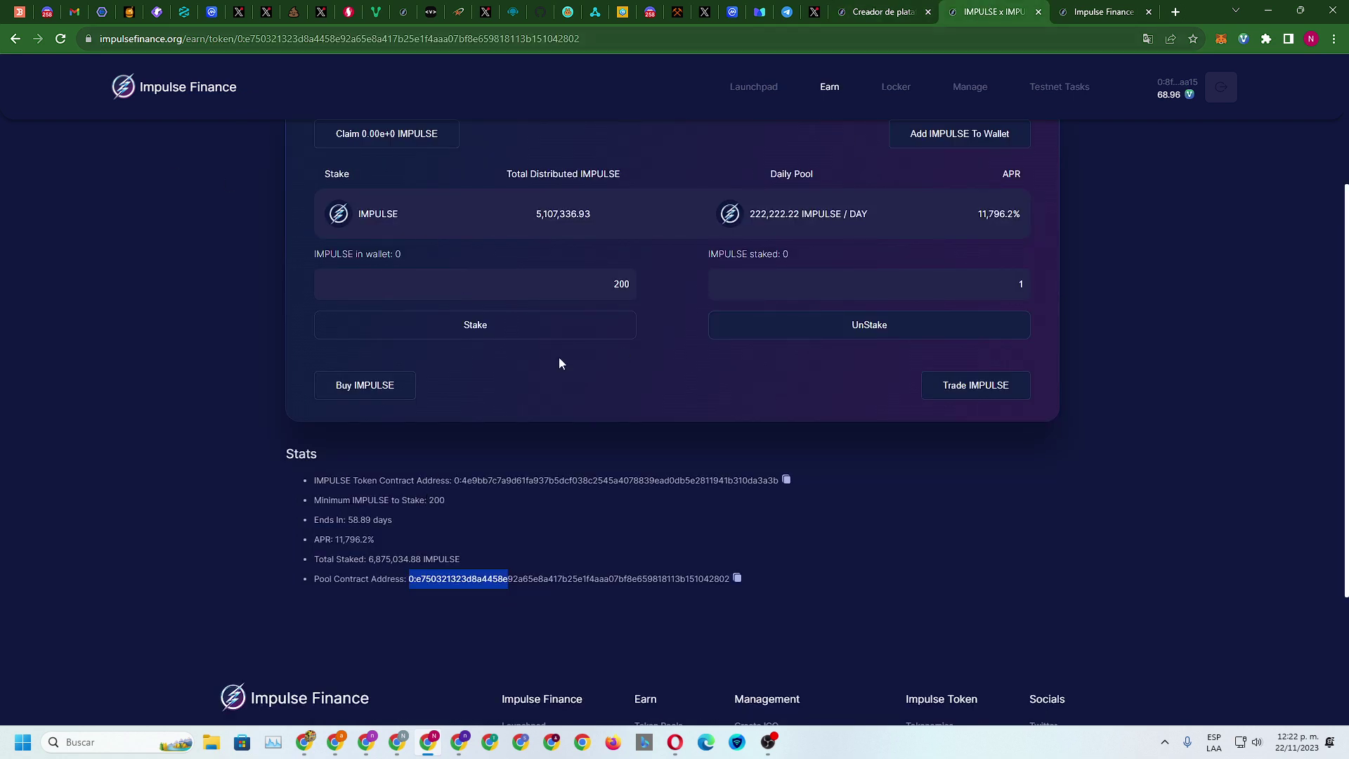
pyautogui.scroll(3, 560, 360)
pyautogui.click(15, 39)
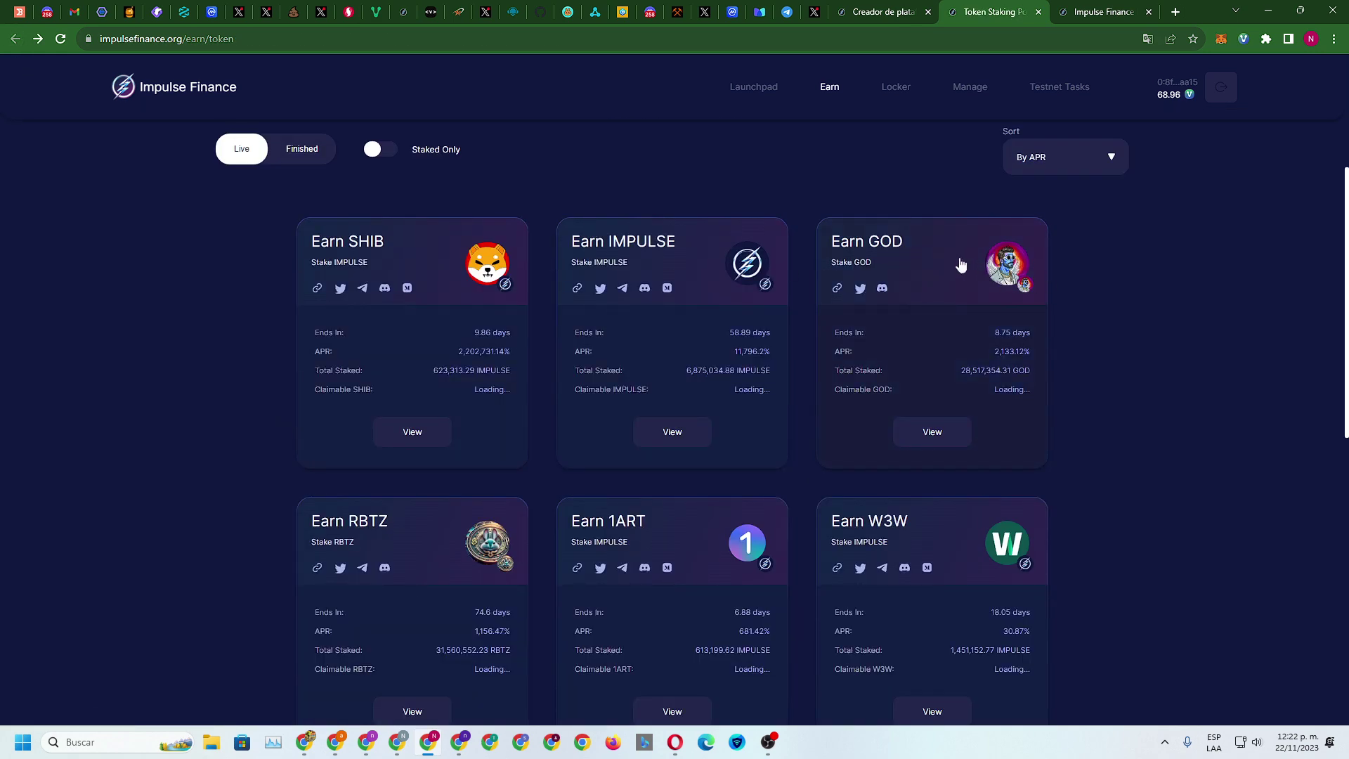
pyautogui.click(933, 434)
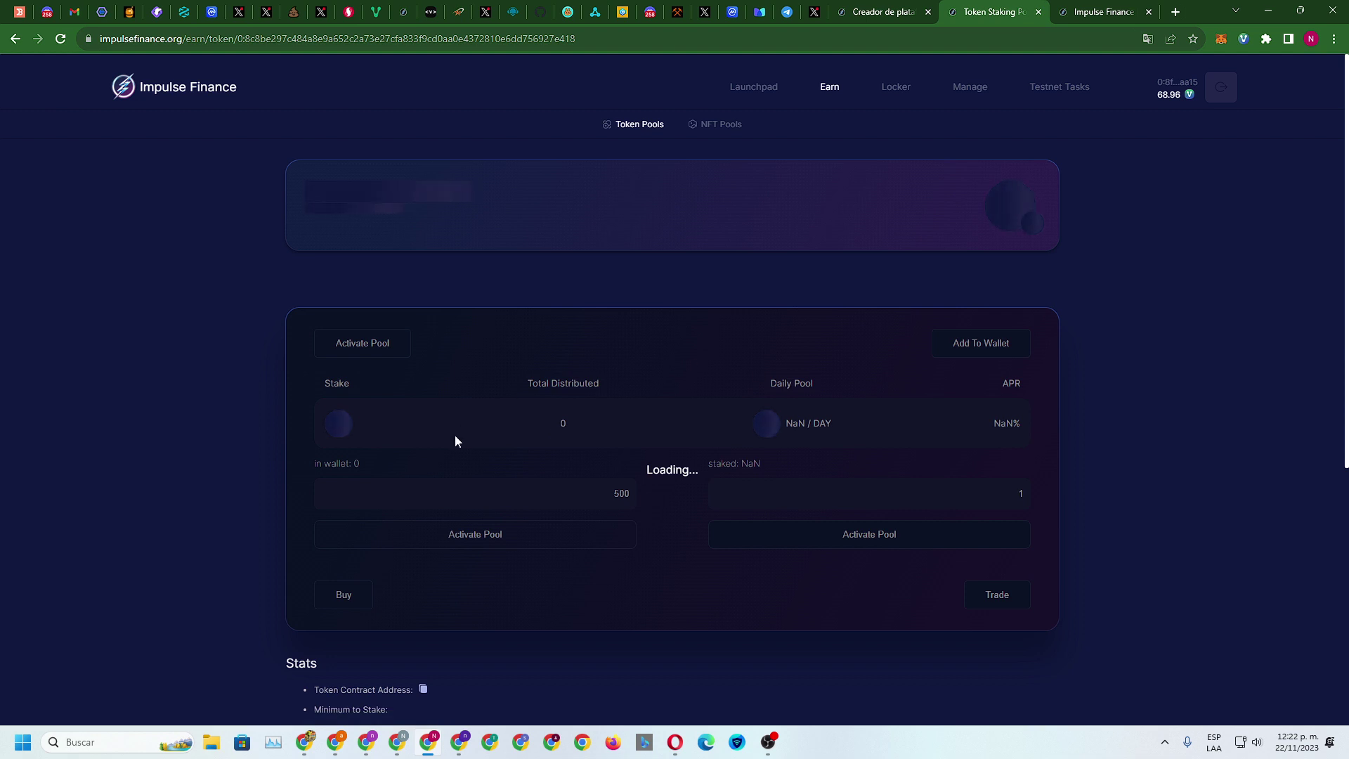
pyautogui.scroll(-4, 748, 384)
pyautogui.scroll(-2, 750, 386)
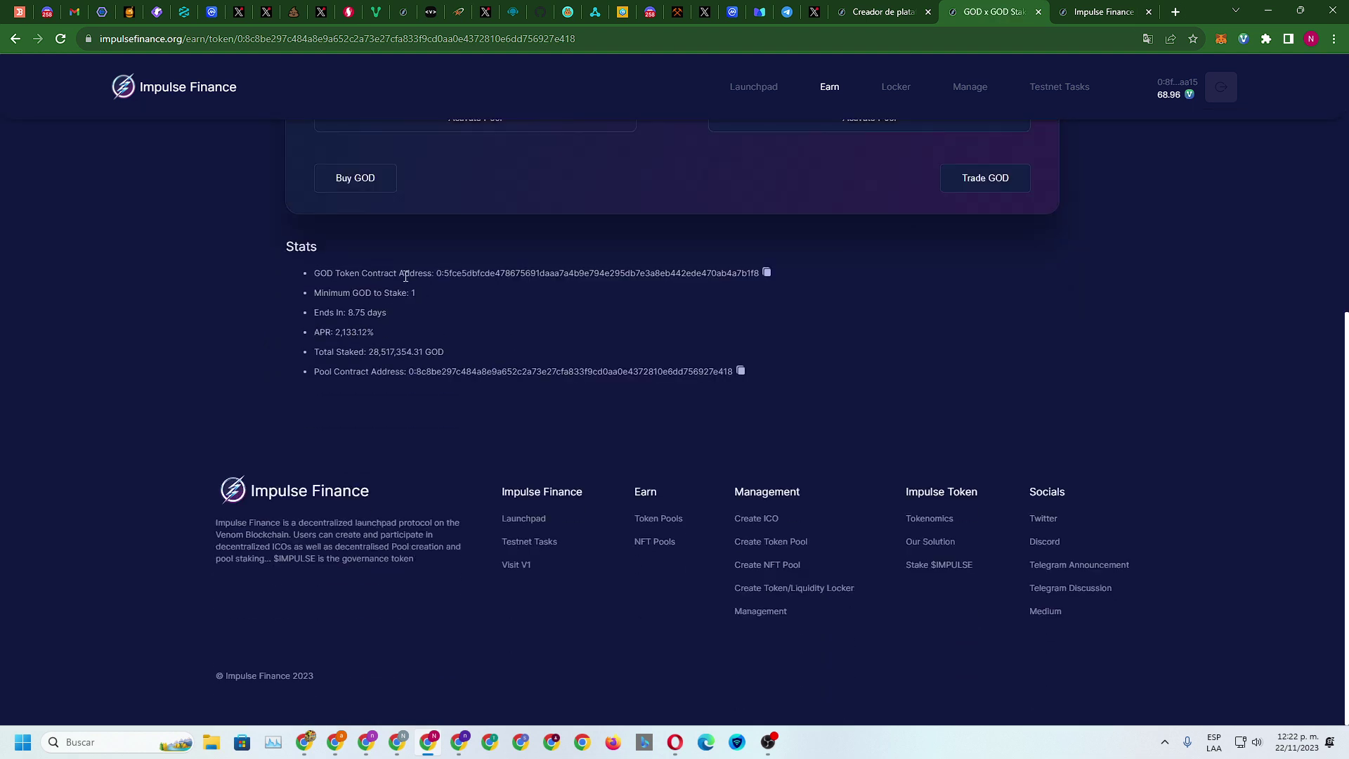
pyautogui.click(768, 273)
# Paste the GOD token address into the form's Token Address field
pyautogui.click(889, 11)
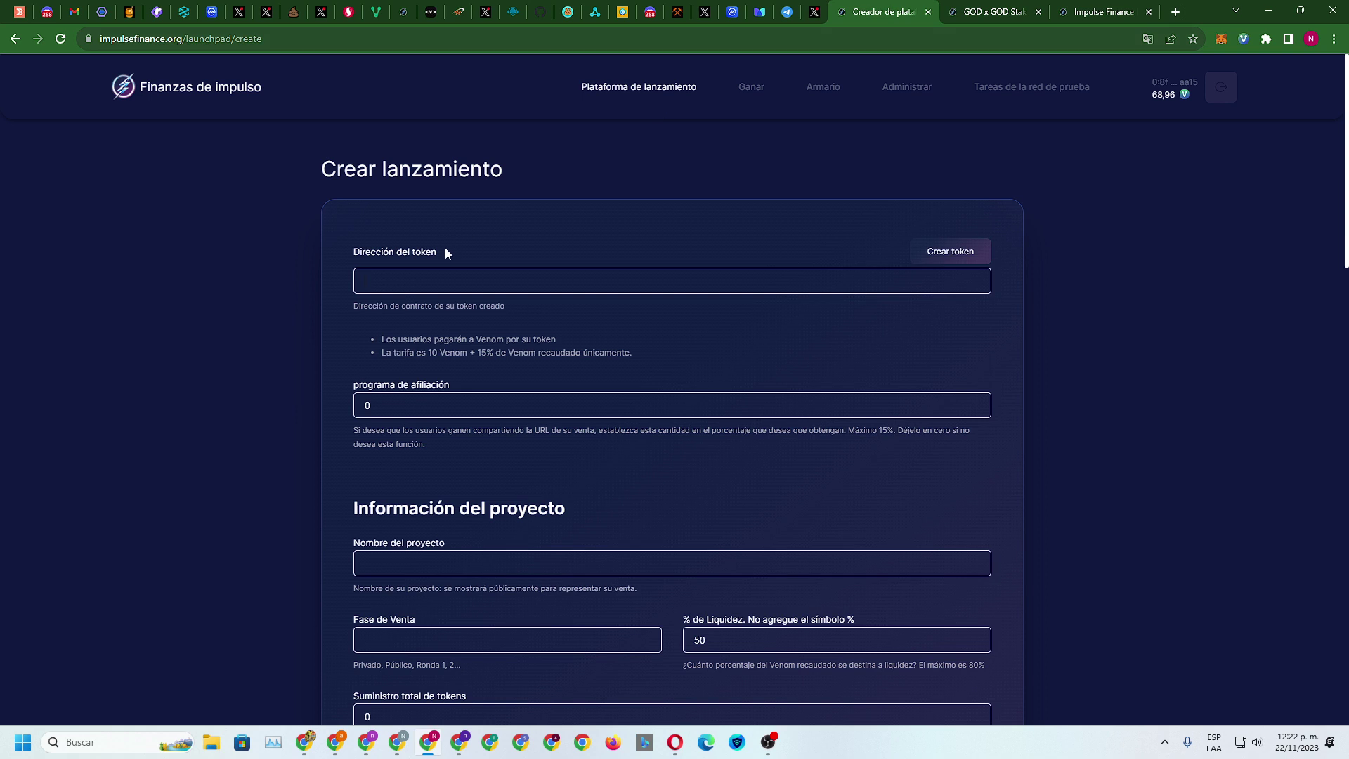
pyautogui.rightClick(410, 278)
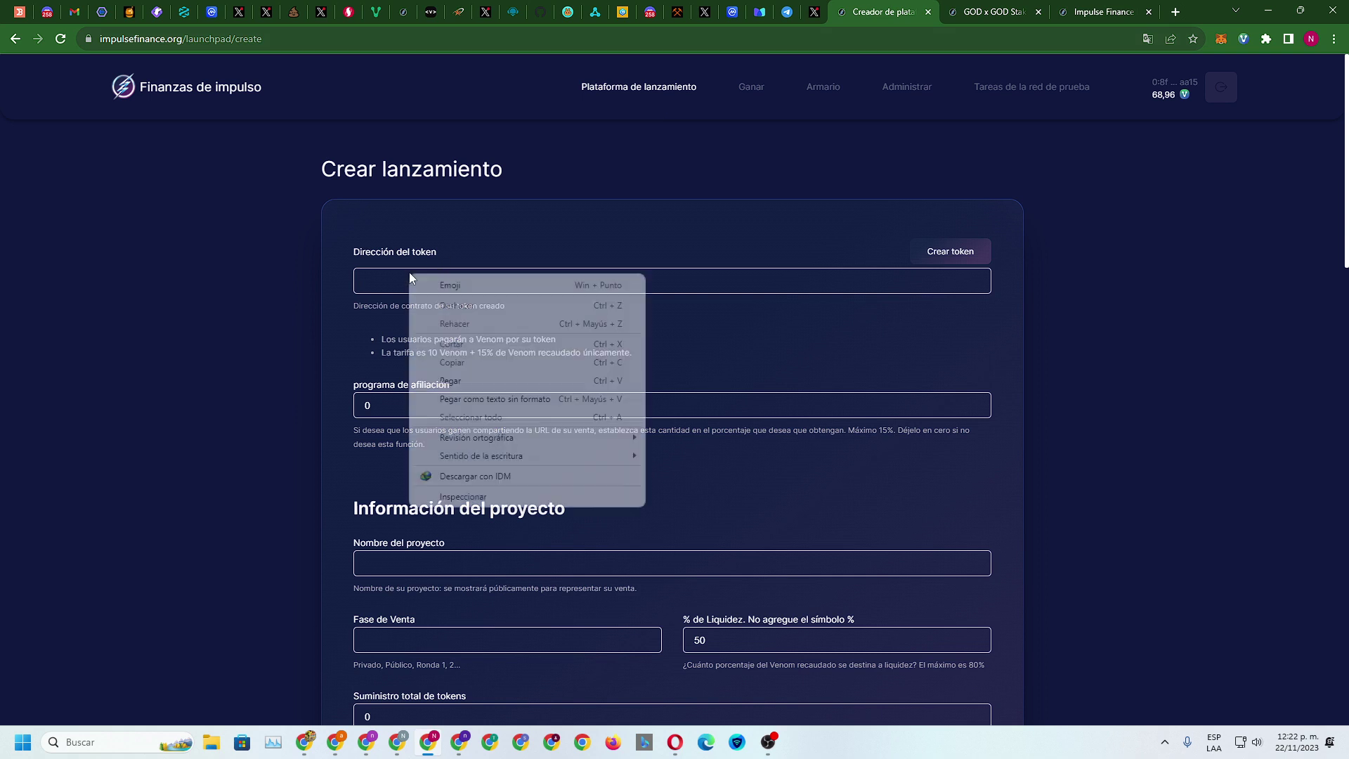
pyautogui.click(465, 376)
pyautogui.scroll(-2, 557, 351)
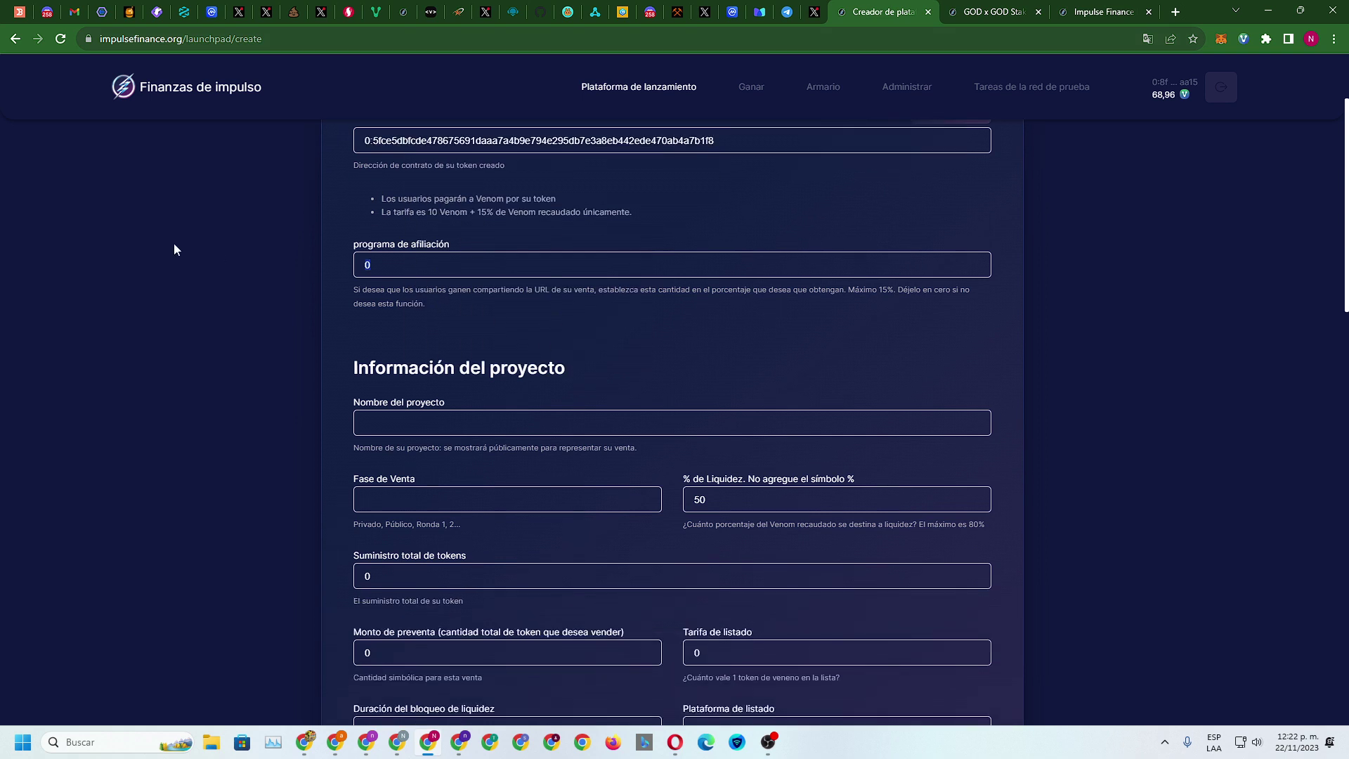
# Enter 1, project name 'jtyyjhhjhn' and Sale Phase 12 in the form
pyautogui.write('1')
pyautogui.scroll(-2, 483, 286)
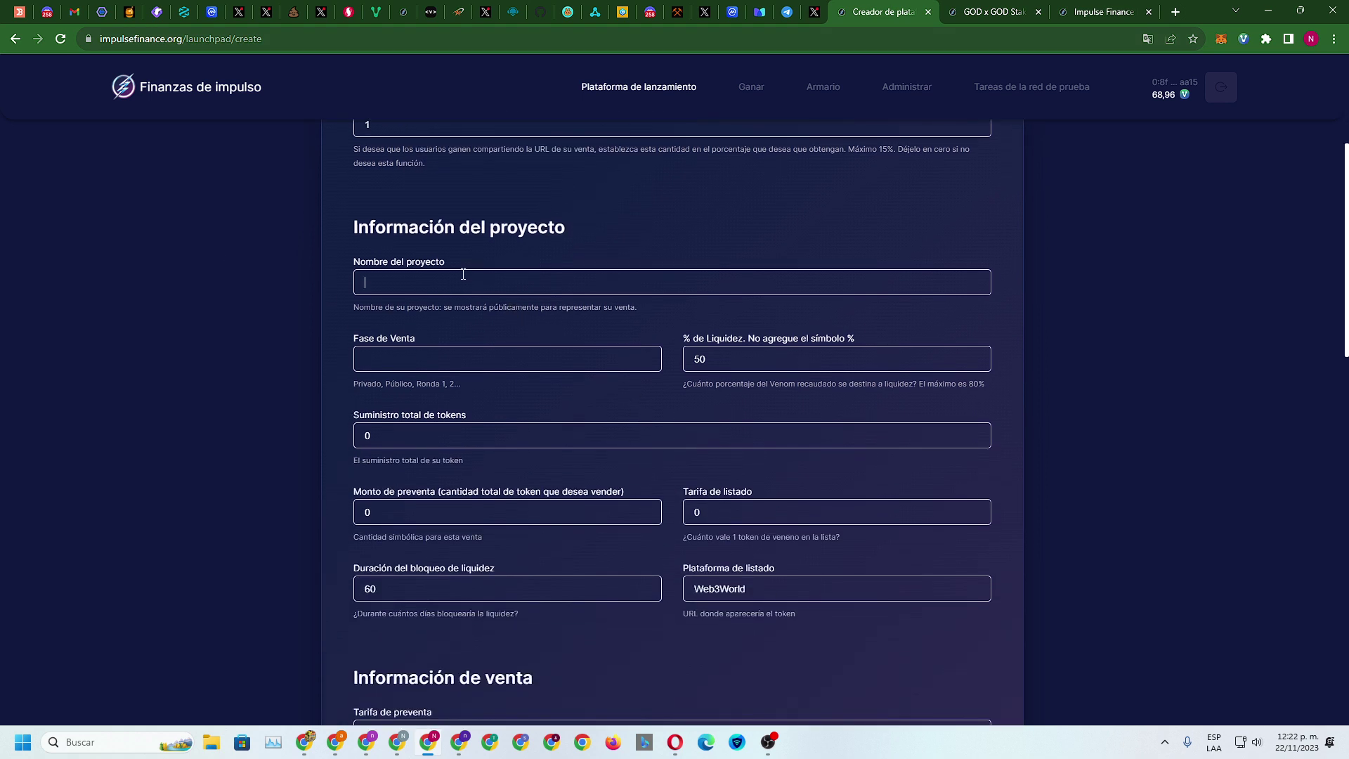
pyautogui.click(463, 281)
pyautogui.write('jtyyjhhjhn')
pyautogui.click(434, 360)
pyautogui.write('12')
pyautogui.scroll(-2, 856, 371)
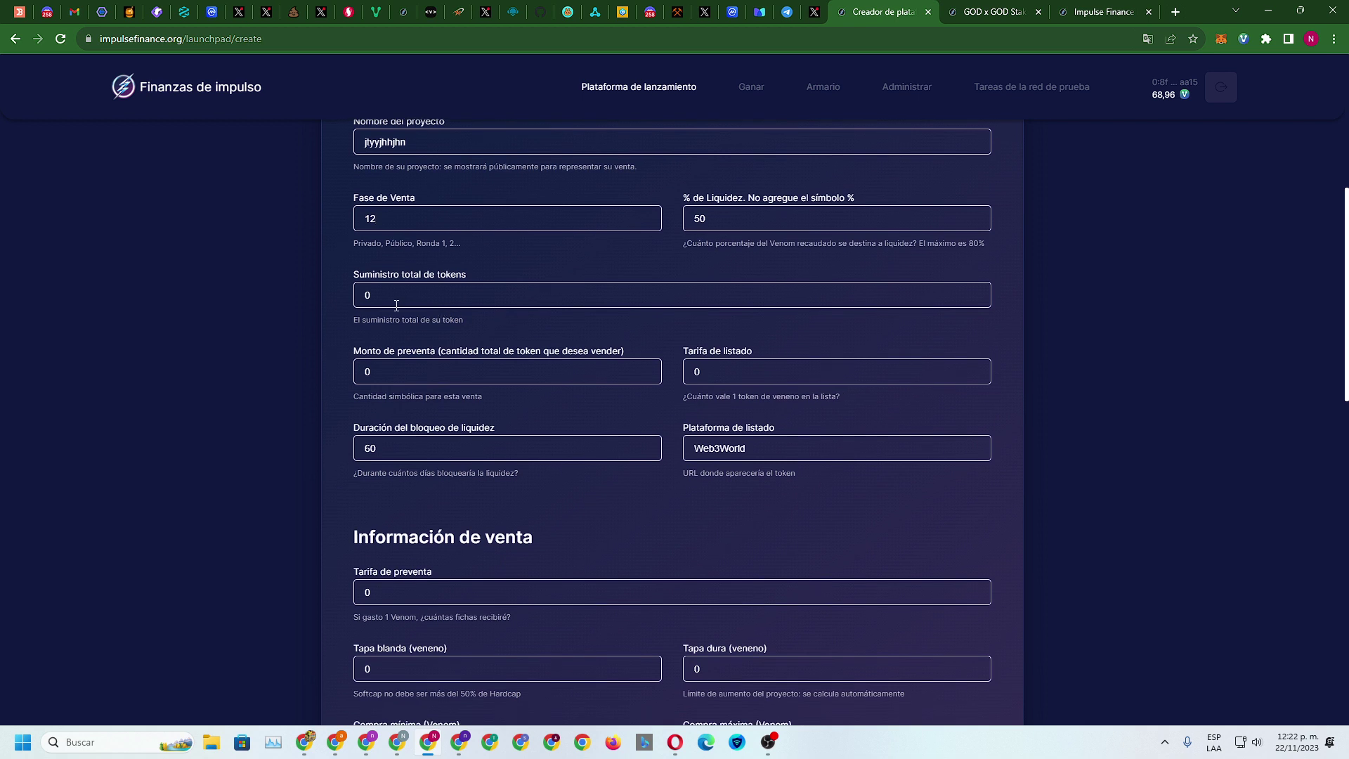
pyautogui.moveTo(415, 294); pyautogui.dragTo(314, 292)
# Check the GOD staking pool page, then return to the presale creation form
pyautogui.click(1005, 10)
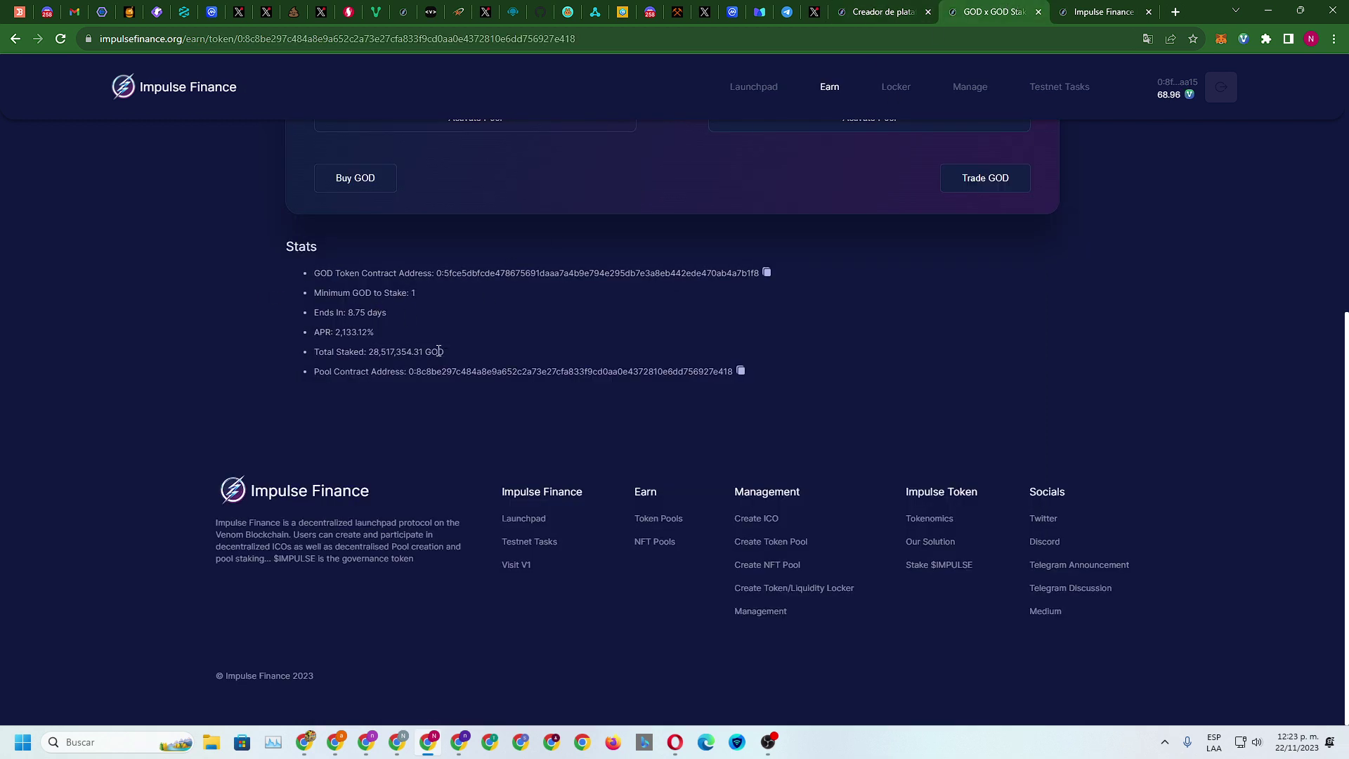
pyautogui.scroll(6, 512, 374)
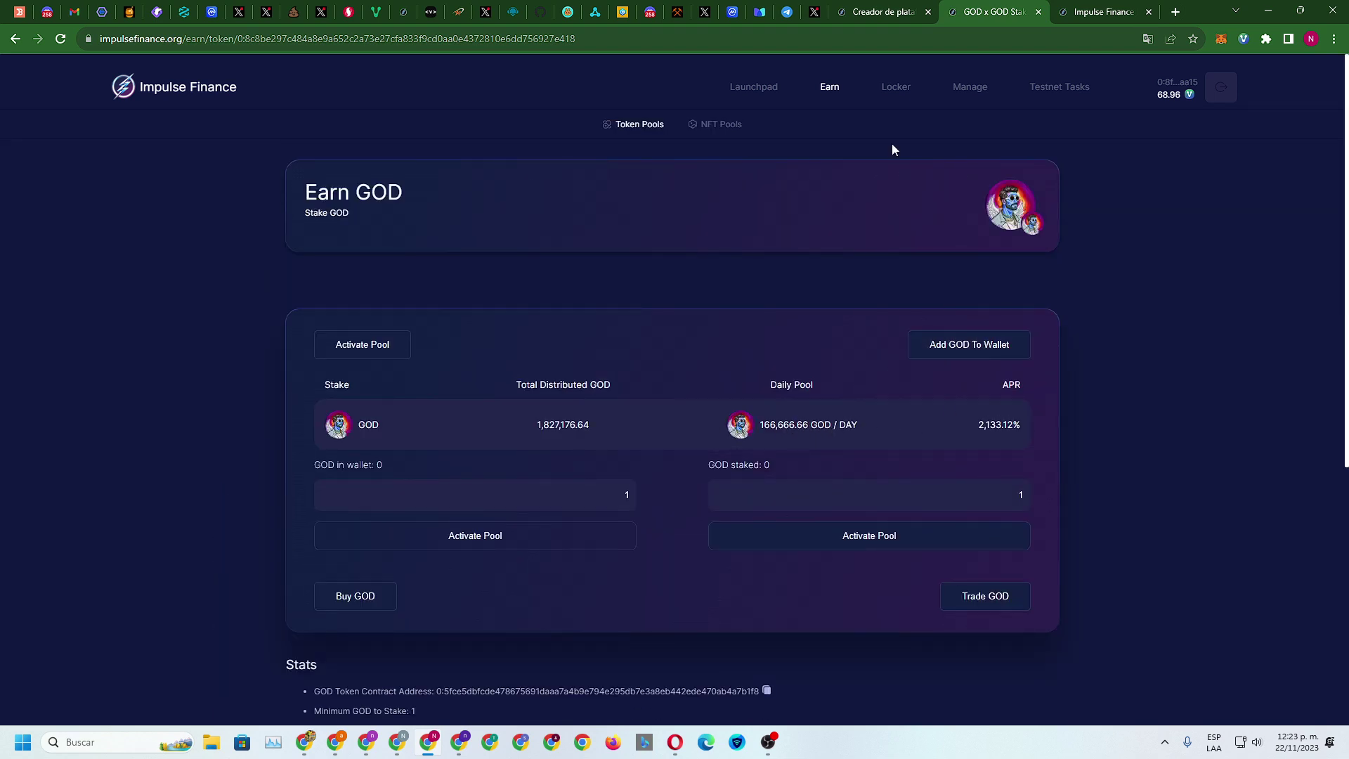
pyautogui.click(887, 12)
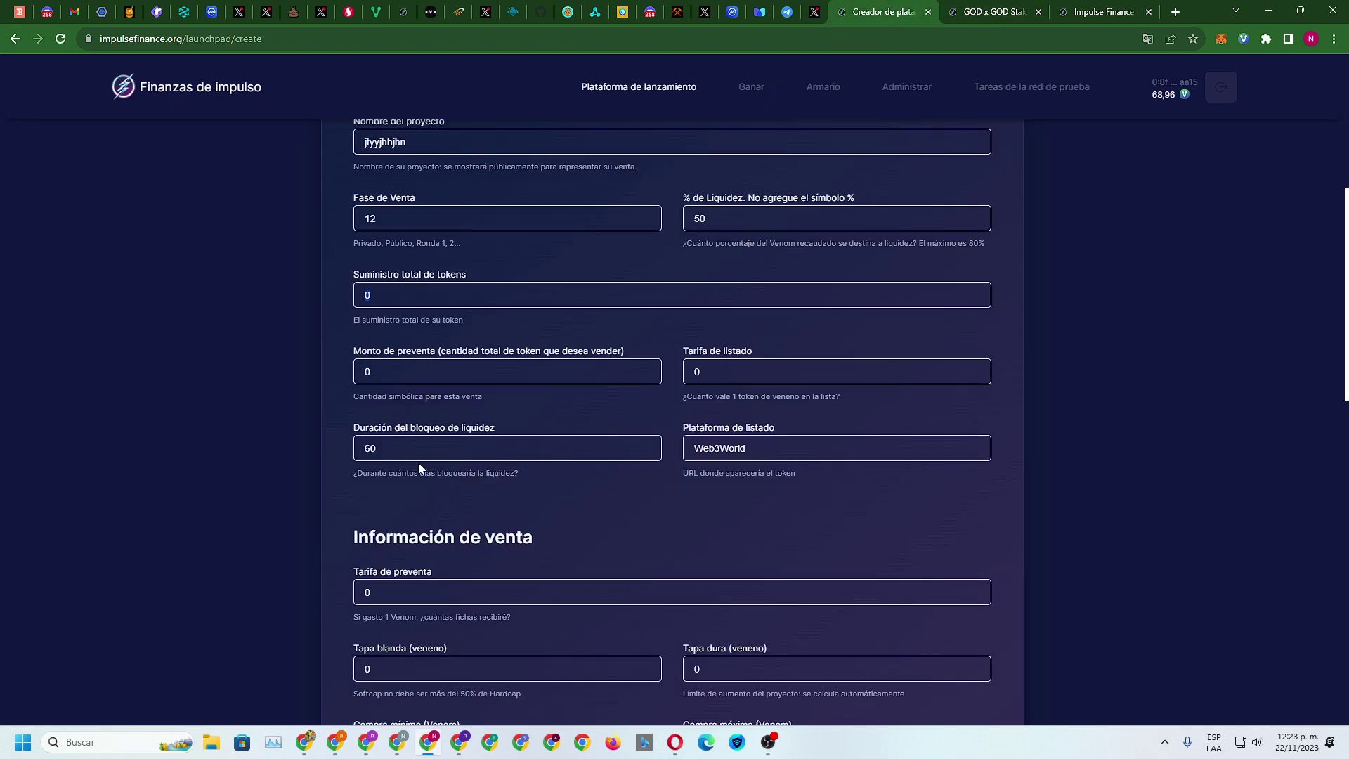
pyautogui.scroll(-5, 419, 463)
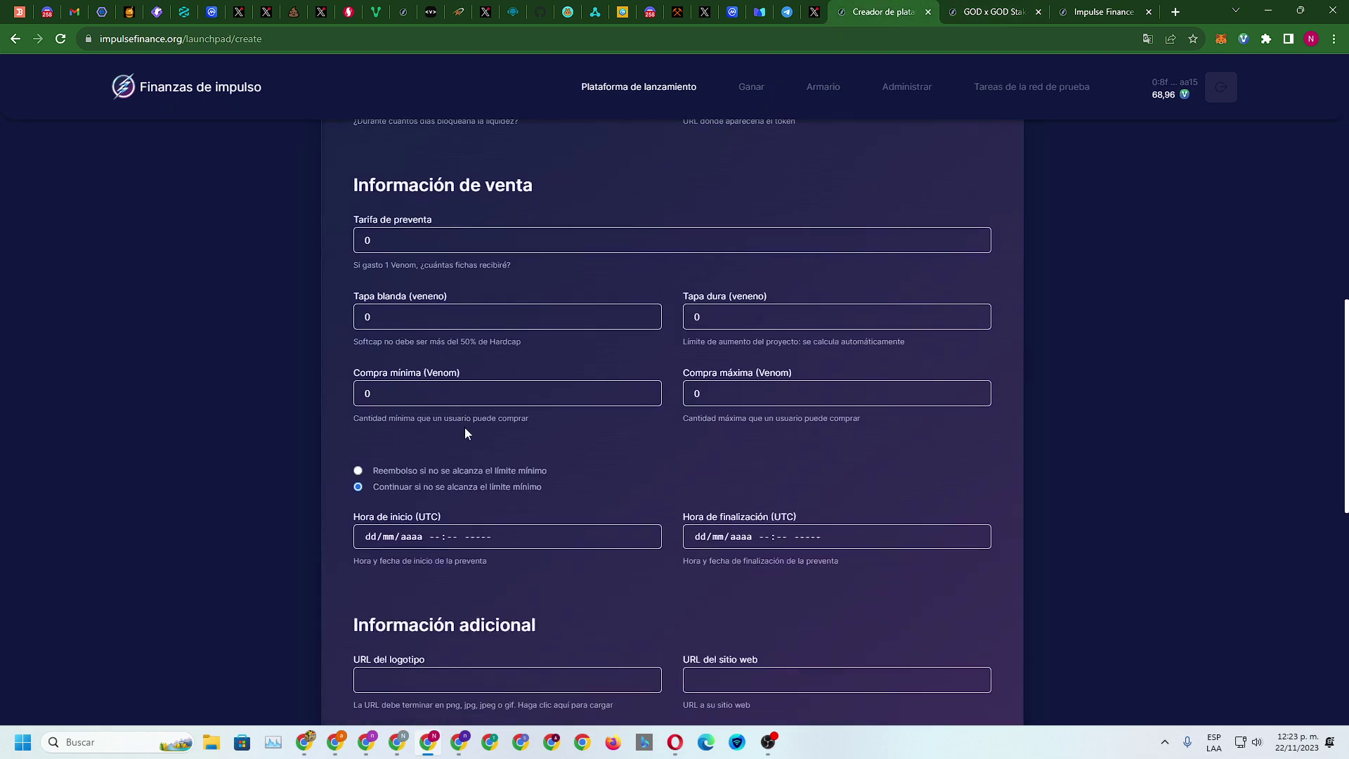
# Set the presale start time to 06/12/2023 12:23 p.m
pyautogui.scroll(-1, 466, 433)
pyautogui.click(457, 468)
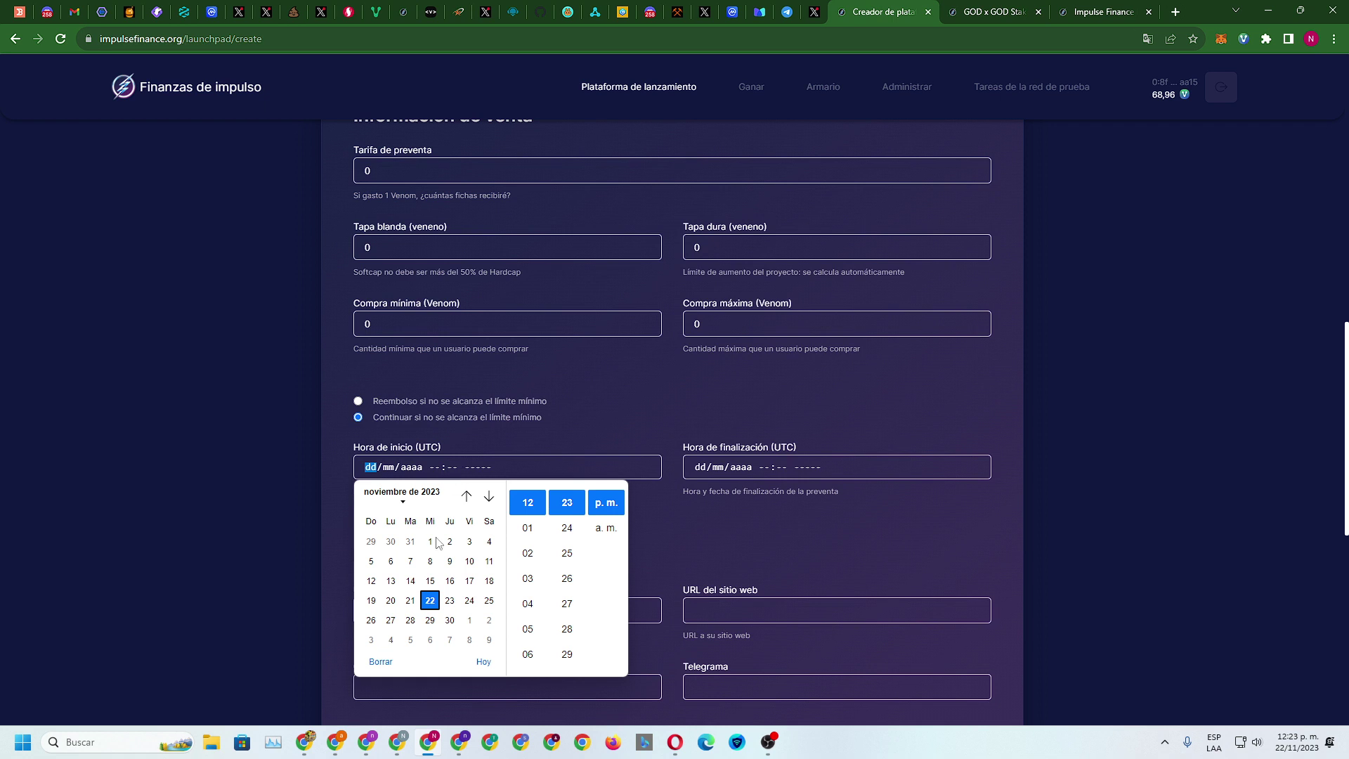
pyautogui.click(430, 561)
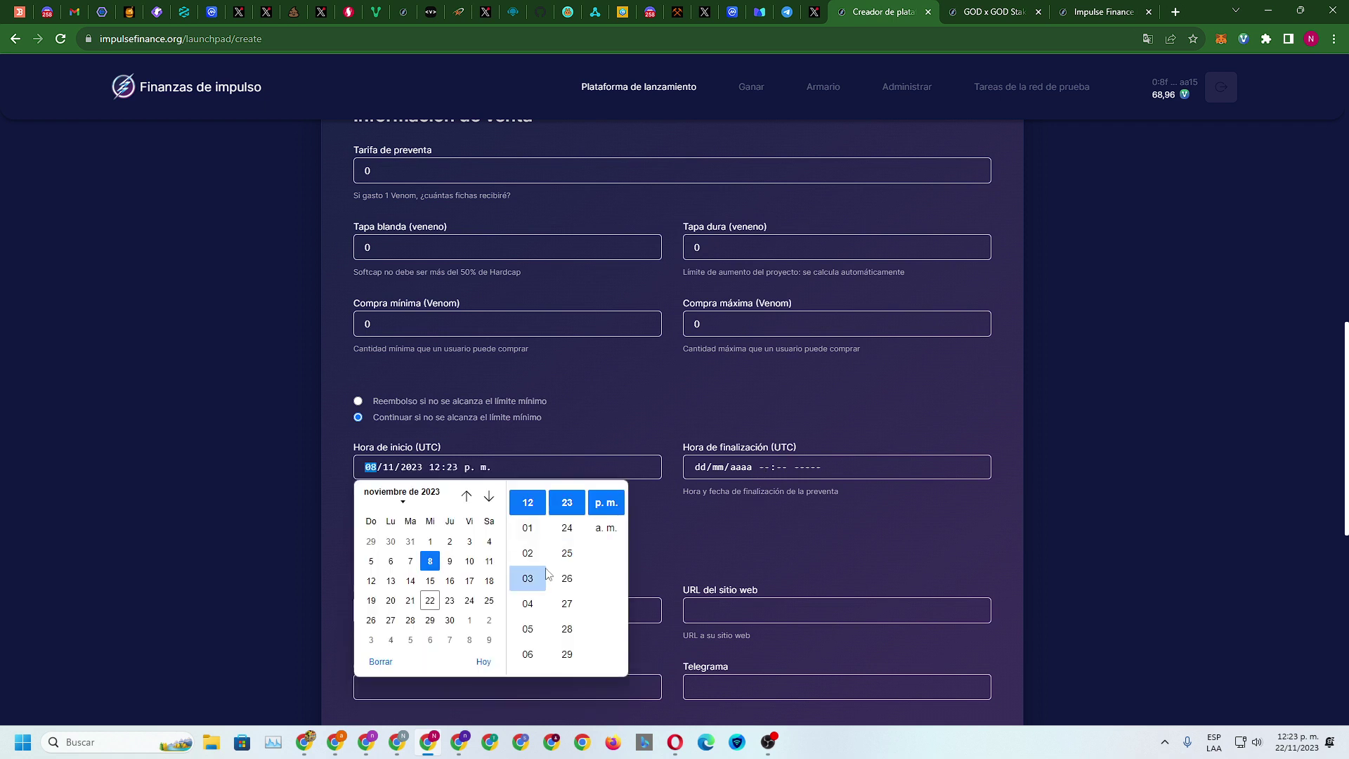
pyautogui.click(450, 580)
pyautogui.click(469, 619)
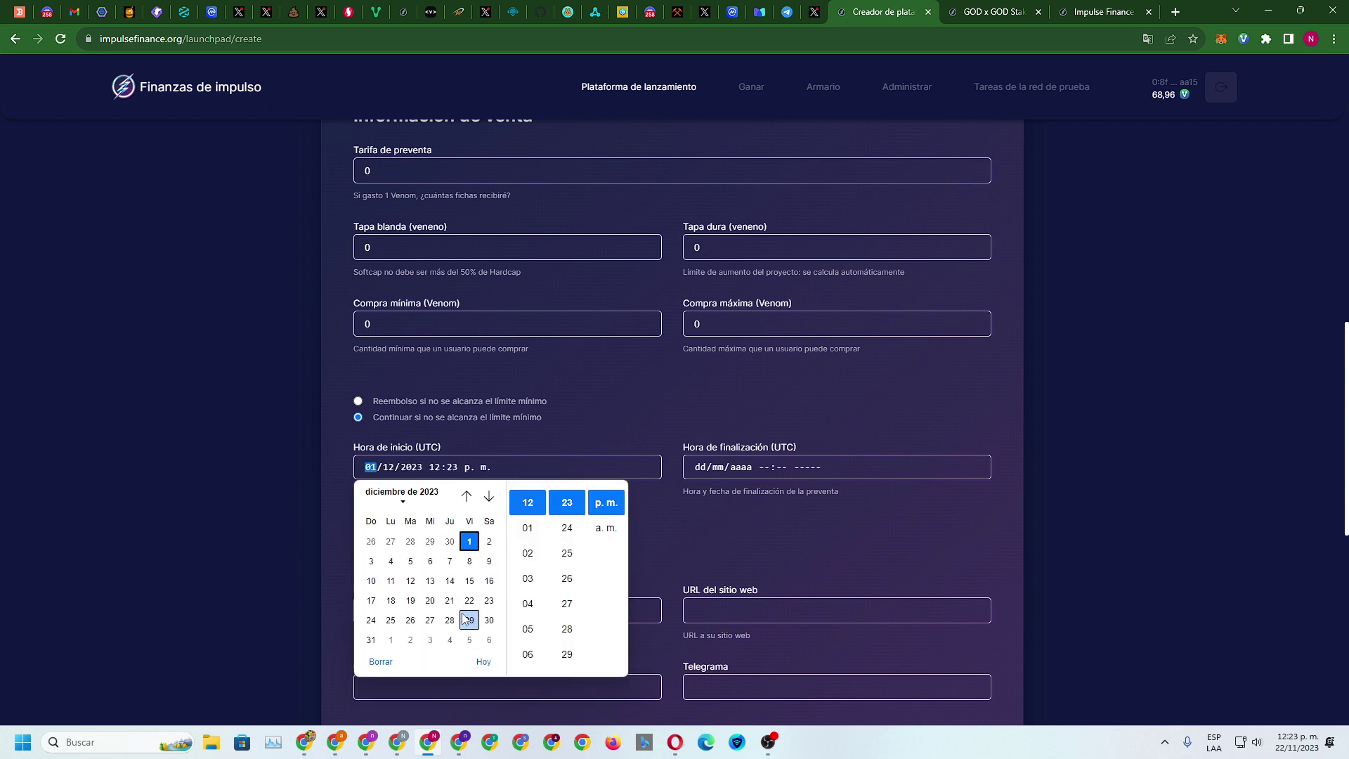
pyautogui.click(489, 496)
pyautogui.write('01')
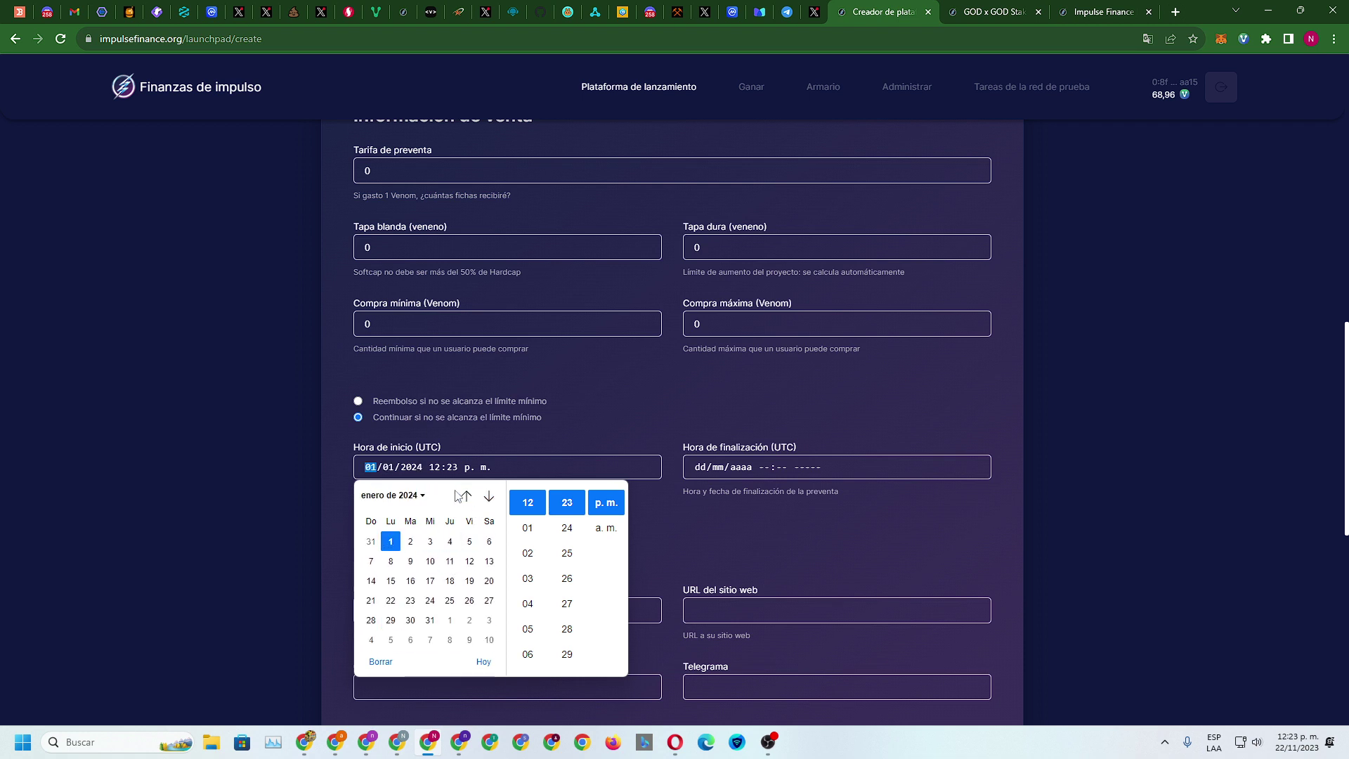
pyautogui.write('12')
pyautogui.click(391, 580)
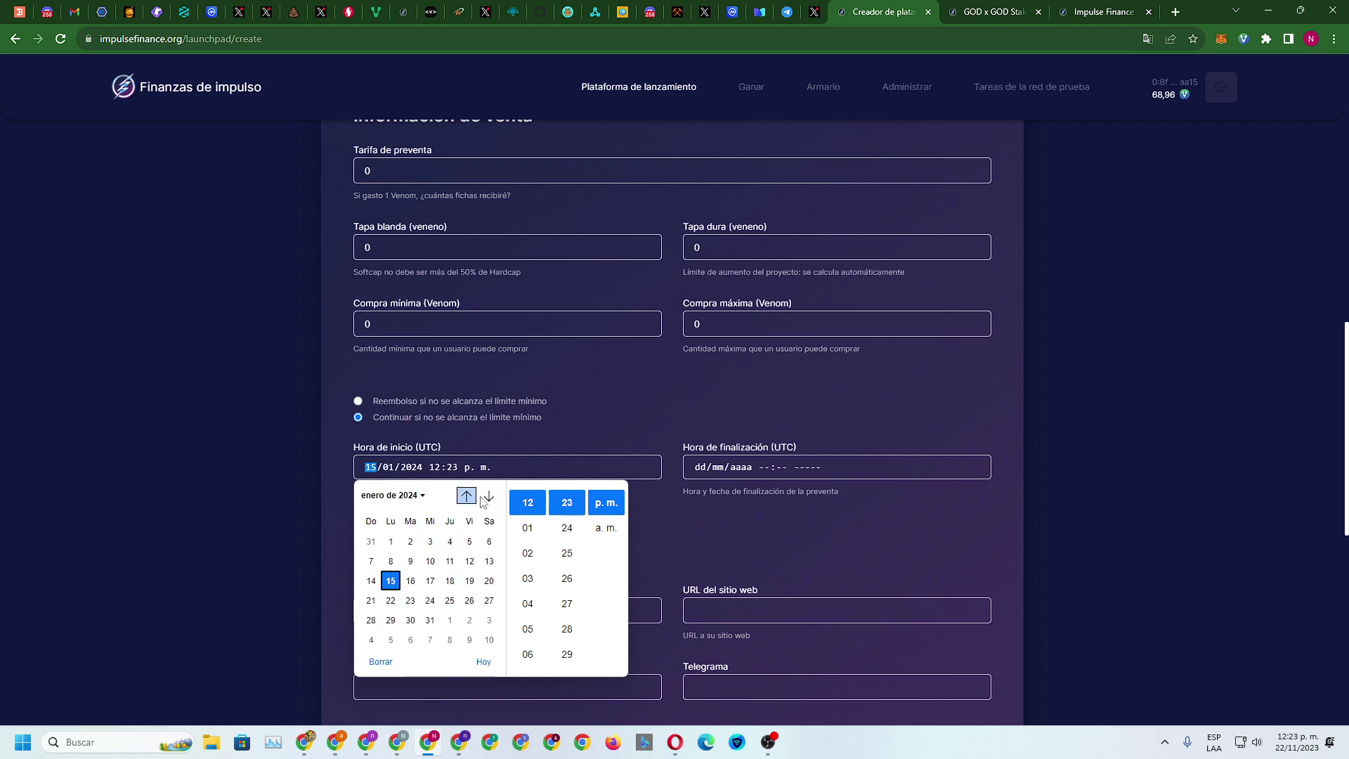
pyautogui.click(466, 496)
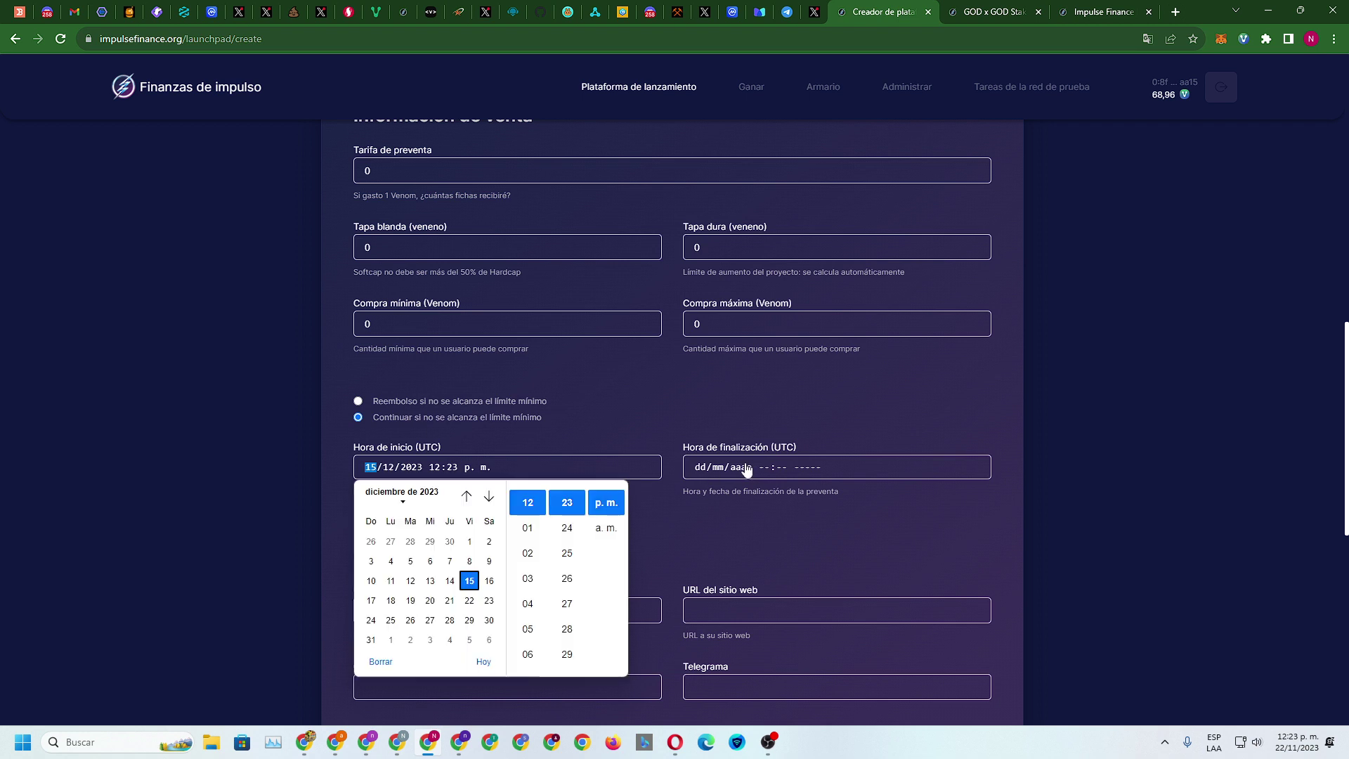
pyautogui.write('06')
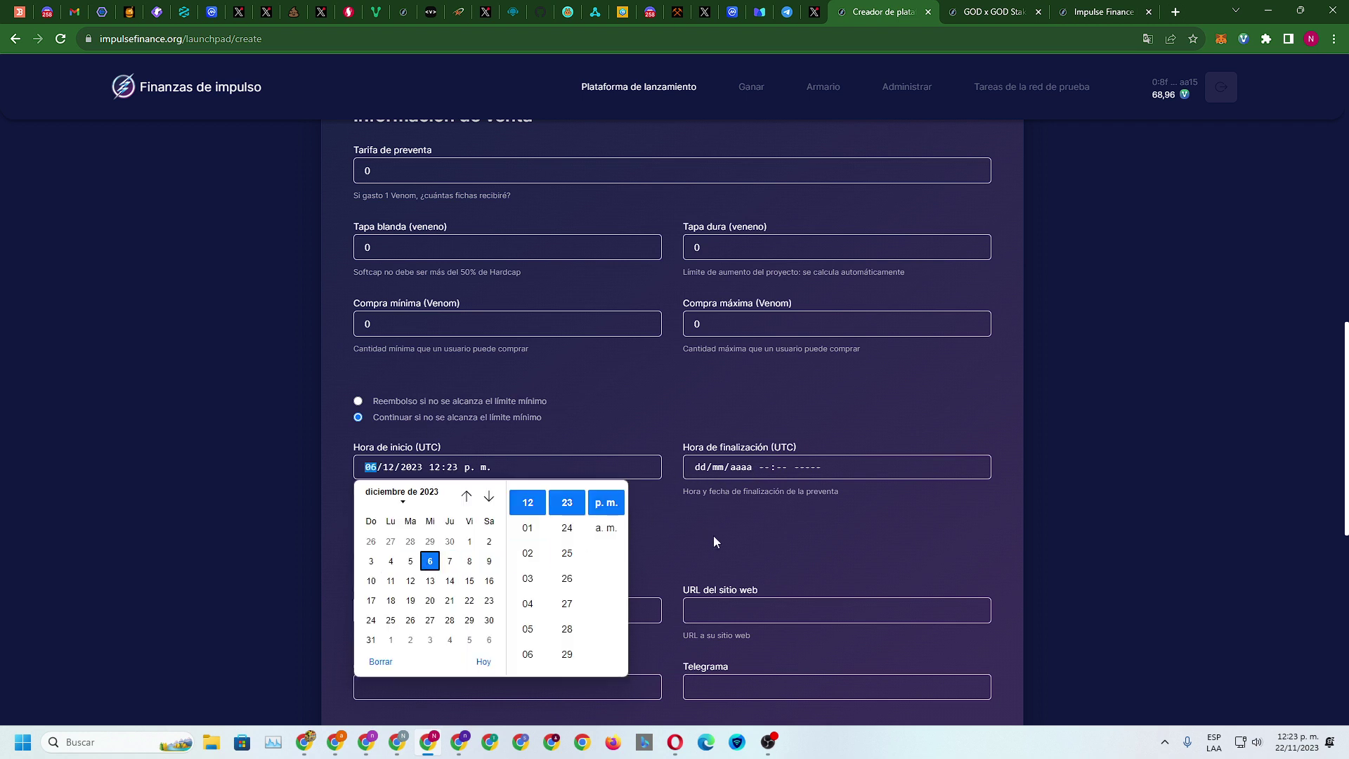
pyautogui.click(711, 535)
# Set the presale end time to 07/11/2023 12:23 p.m
pyautogui.click(770, 468)
pyautogui.click(740, 561)
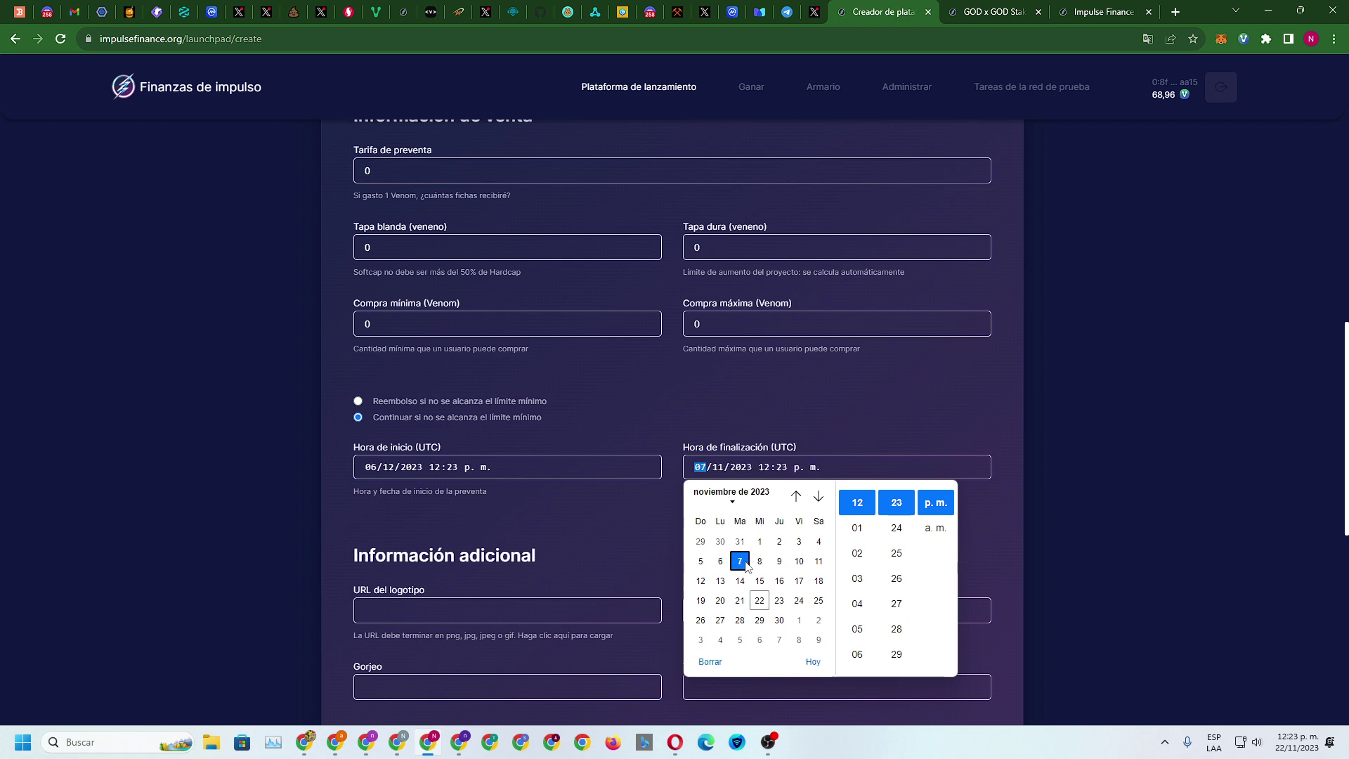
pyautogui.click(894, 380)
pyautogui.scroll(-3, 442, 577)
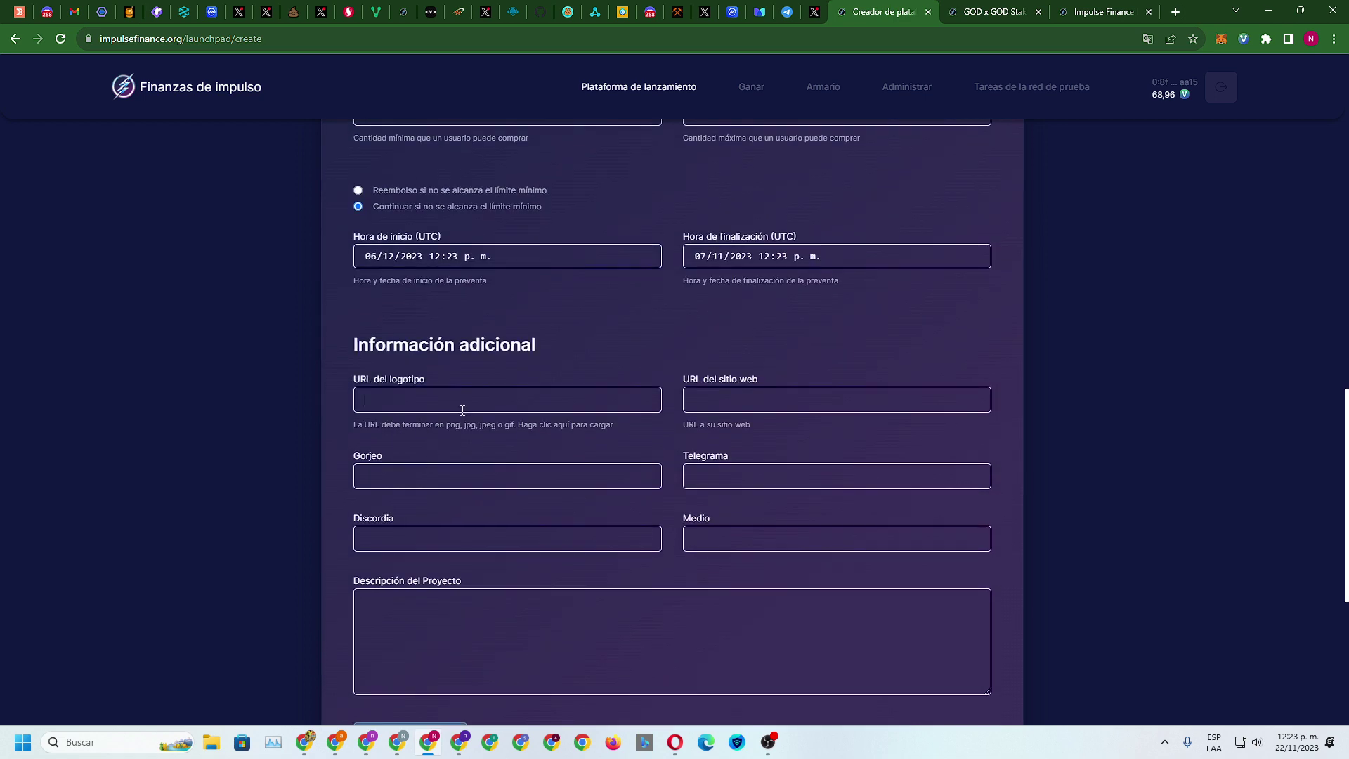
# Attempt to submit the presale, then fill the logo URL and website with placeholder text
pyautogui.scroll(-5, 605, 499)
pyautogui.click(383, 425)
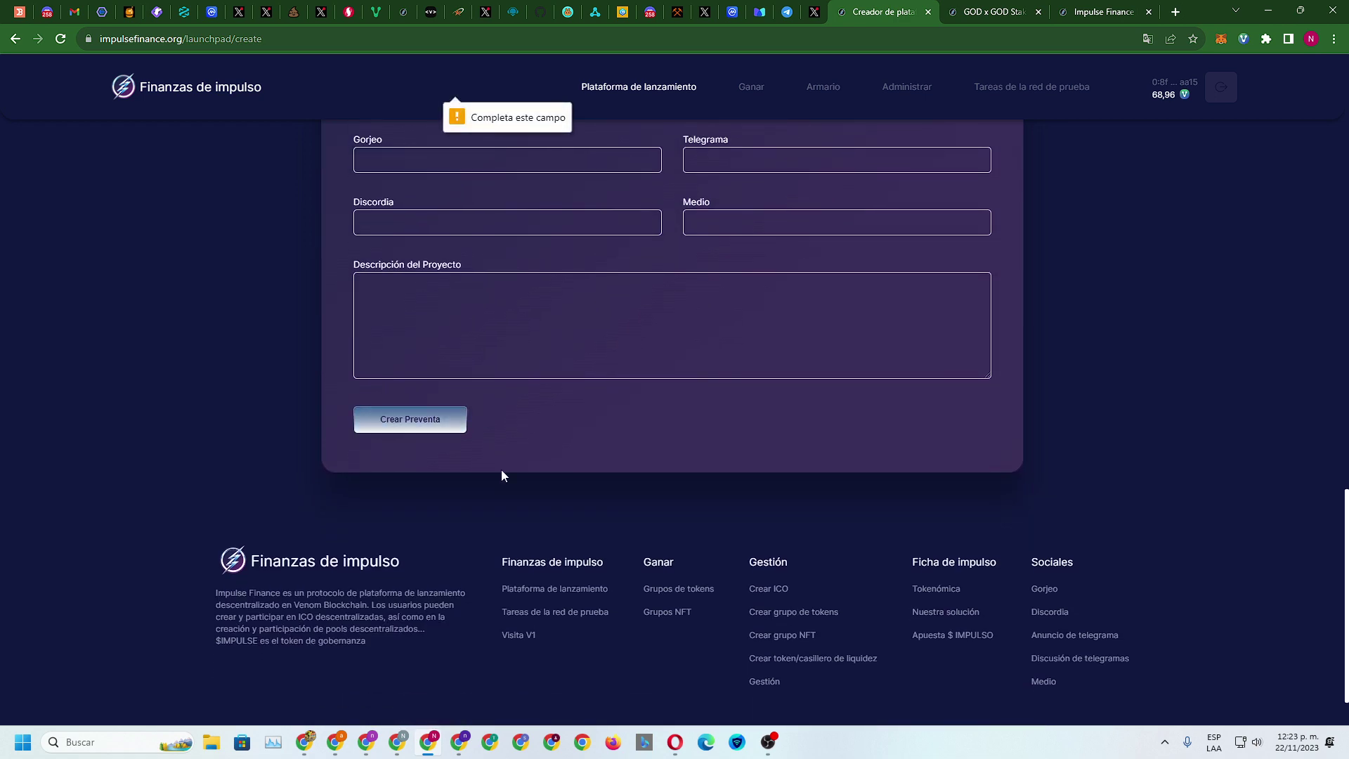
pyautogui.scroll(6, 598, 427)
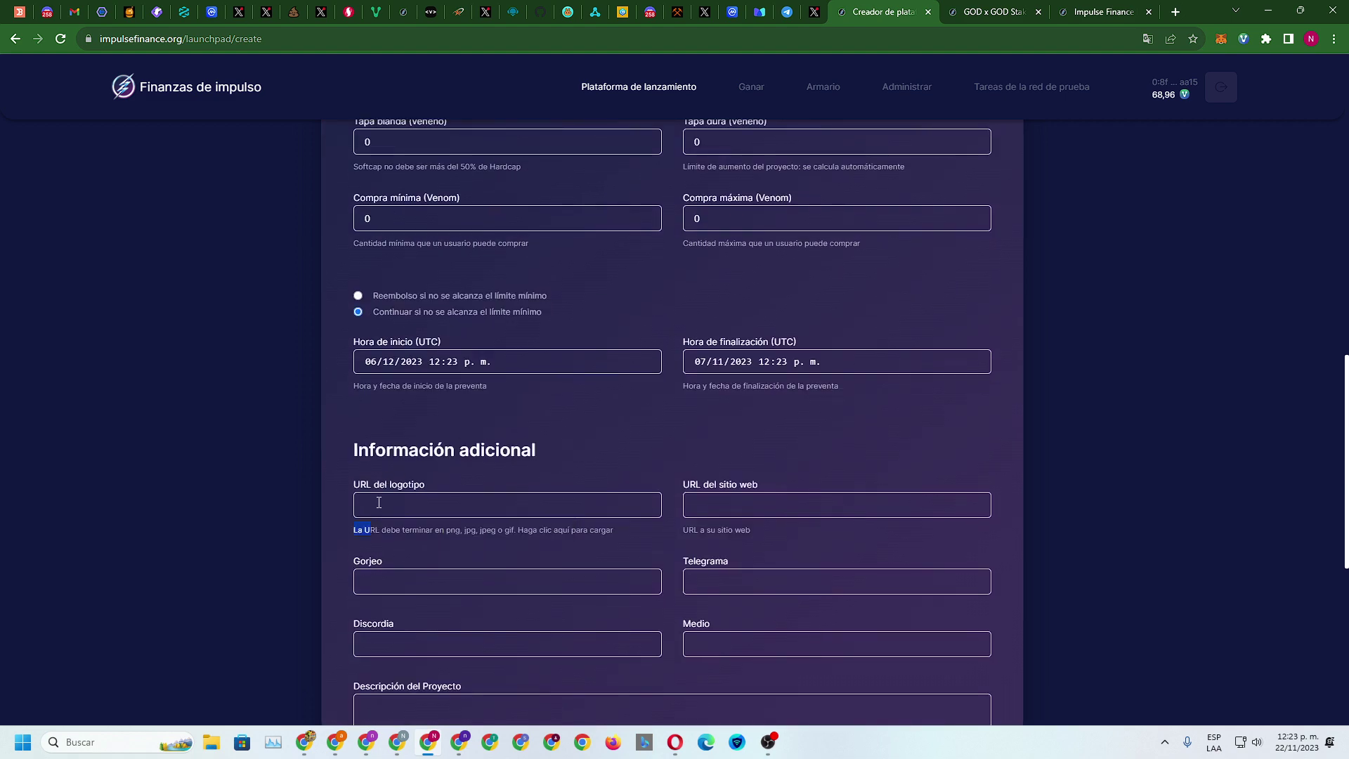
pyautogui.click(490, 501)
pyautogui.write('ñpiñpññkpñpkl')
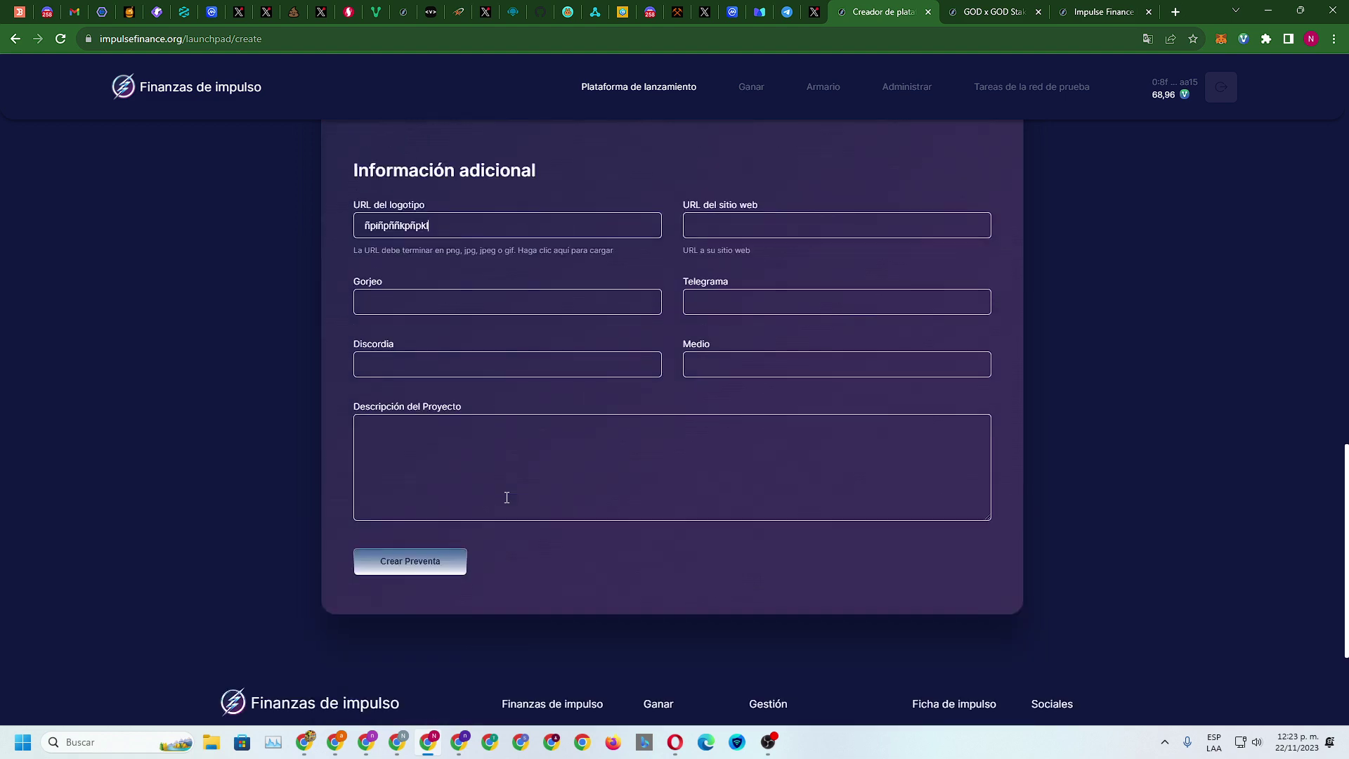
pyautogui.scroll(-4, 492, 520)
pyautogui.click(424, 573)
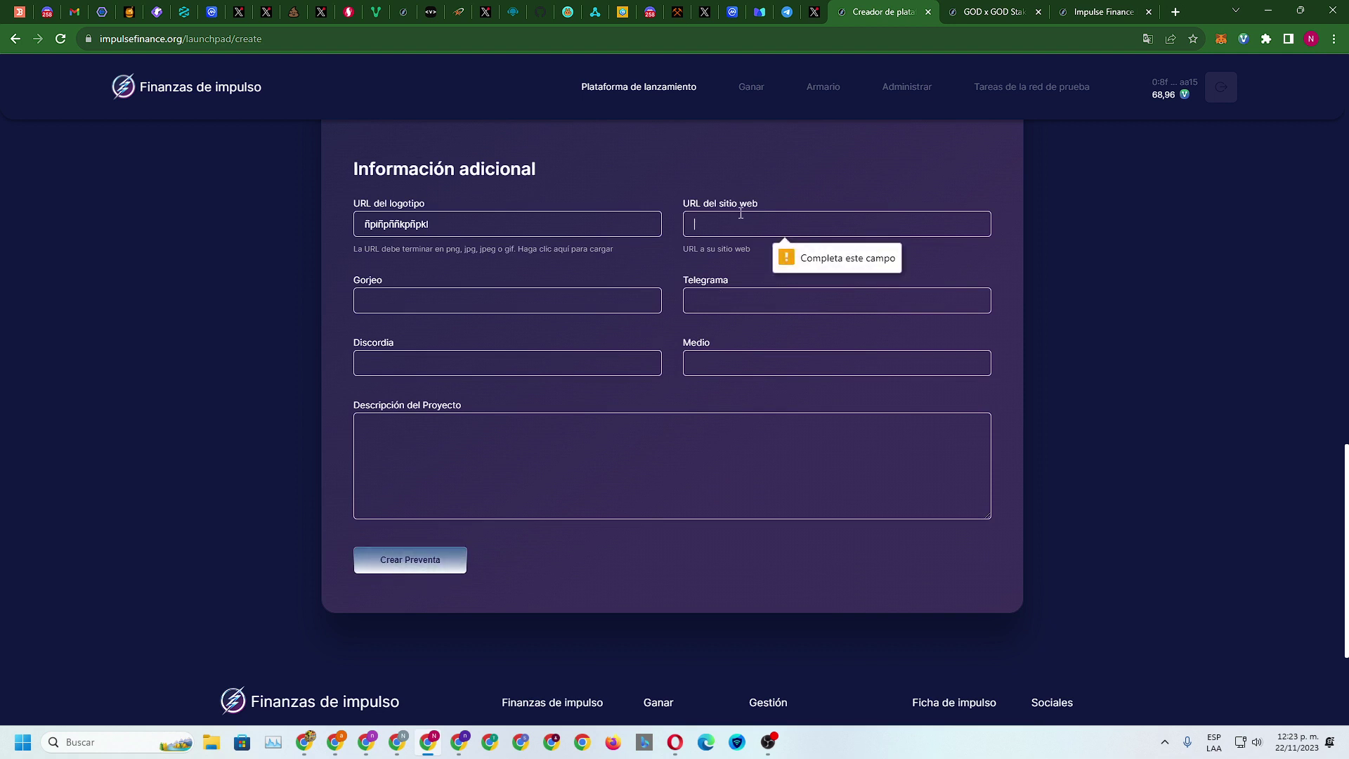
pyautogui.write('opñiñopñ')
# Fill the Twitter, Telegram, Discord, Medium and description fields with placeholder text
pyautogui.click(441, 302)
pyautogui.write('lñolñolñ')
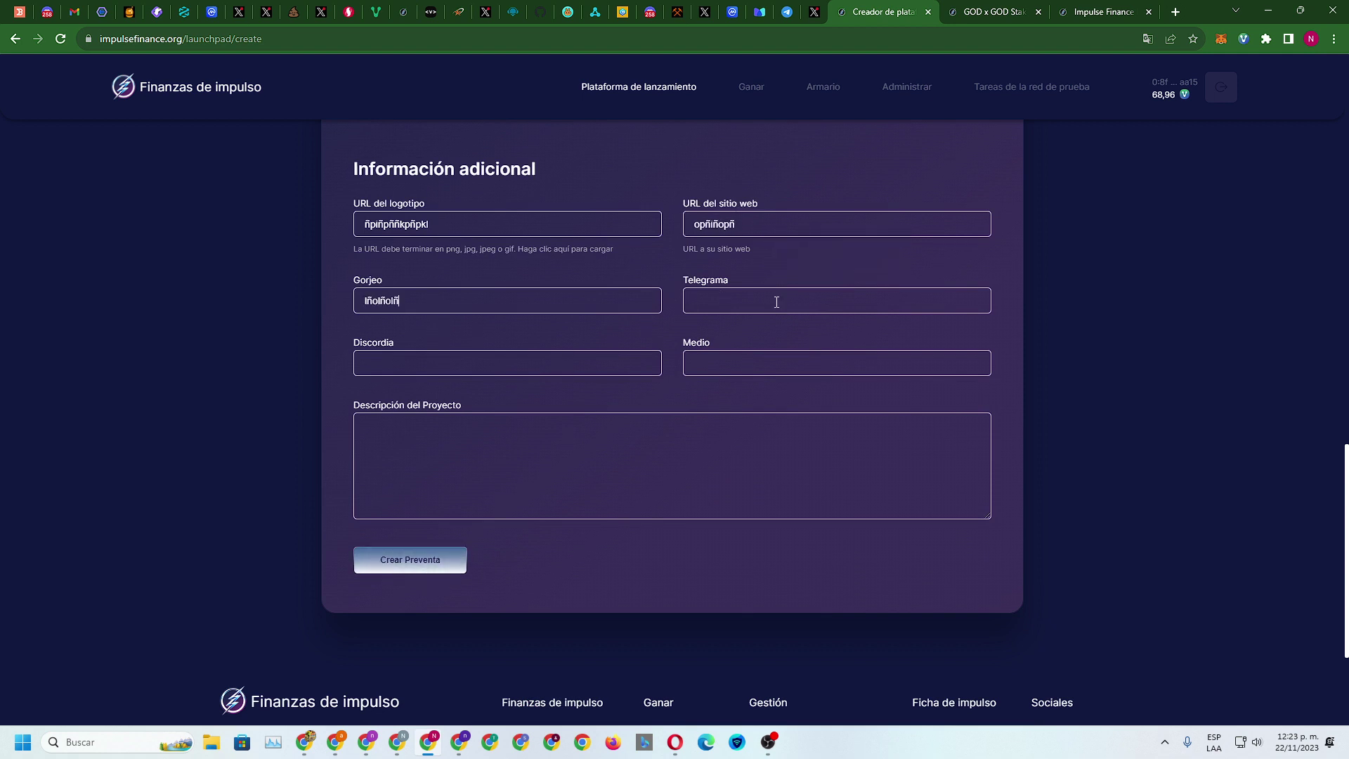
pyautogui.click(778, 301)
pyautogui.write('oñoiñ')
pyautogui.click(497, 362)
pyautogui.write('ñloñoñ')
pyautogui.click(771, 363)
pyautogui.write('oñoño')
pyautogui.click(532, 468)
pyautogui.write('oñoñ')
# Set presale rate, soft cap, minimum and maximum buy to 1 and resubmit the presale
pyautogui.click(424, 559)
pyautogui.click(418, 566)
pyautogui.scroll(7, 994, 499)
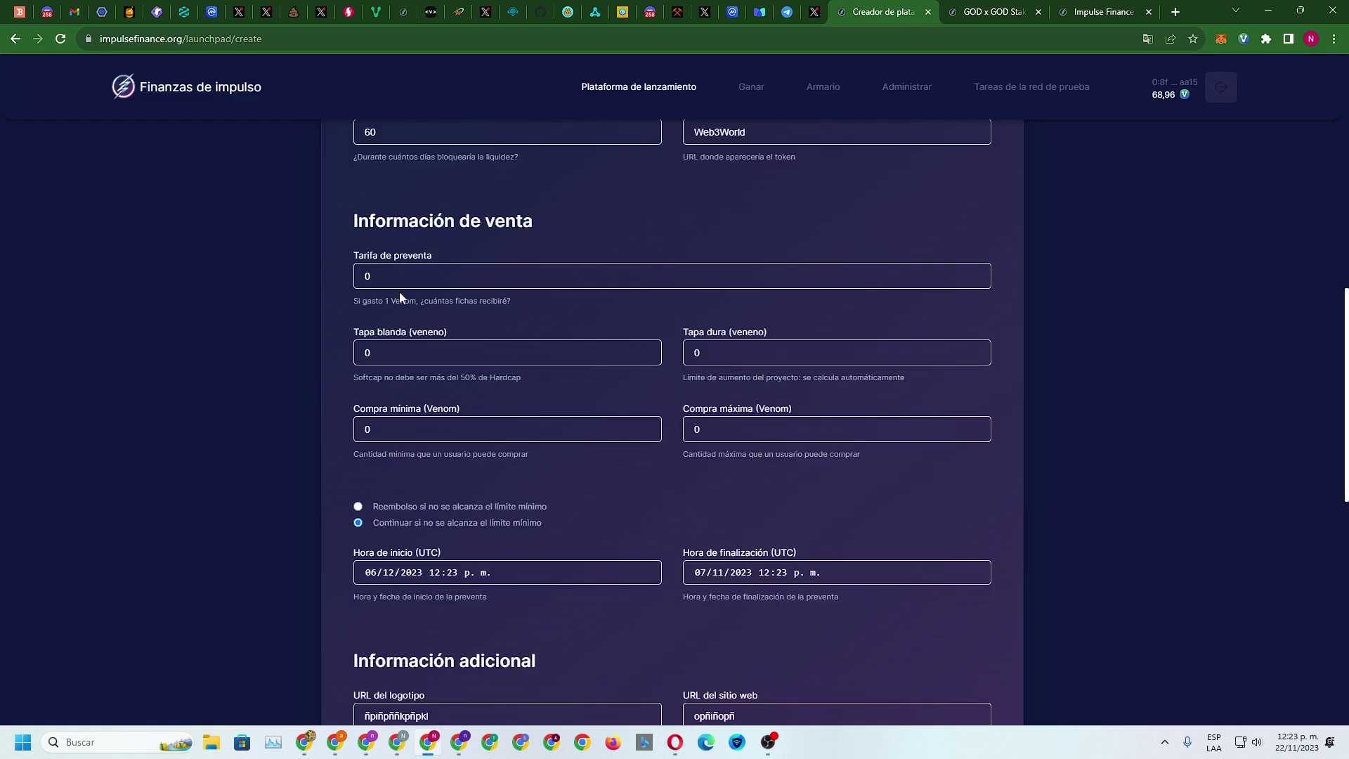
pyautogui.write('11')
pyautogui.press('Tab')
pyautogui.write('11')
pyautogui.moveTo(745, 369); pyautogui.dragTo(782, 376)
pyautogui.click(732, 344)
pyautogui.scroll(-11, 948, 416)
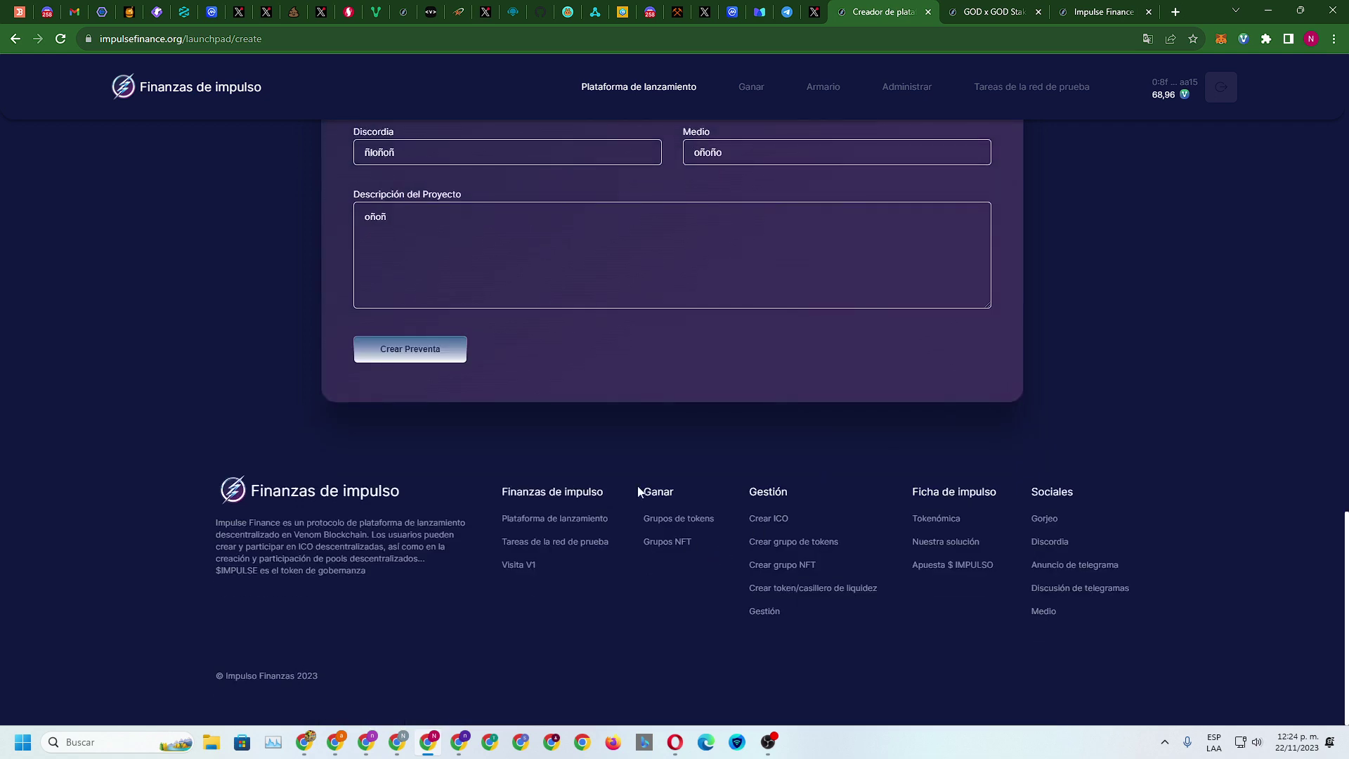
pyautogui.click(438, 356)
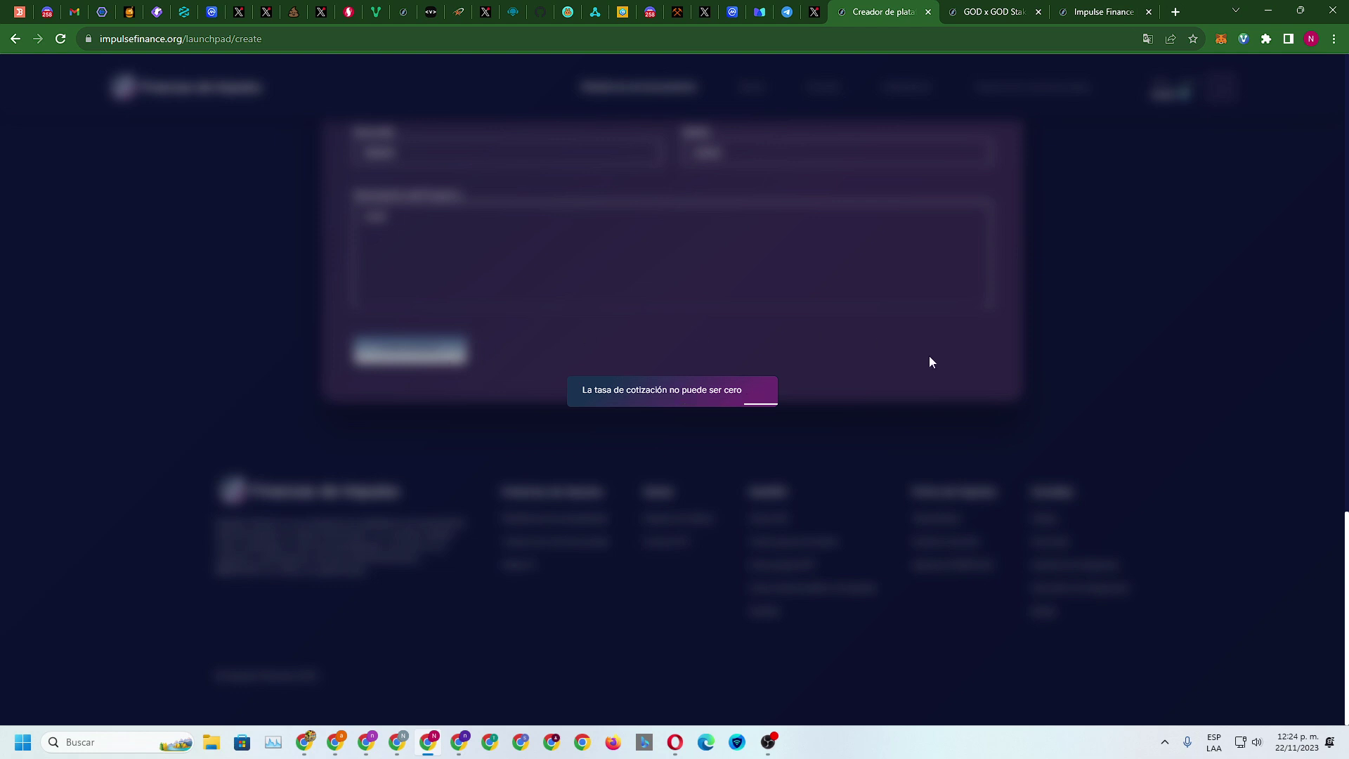
# Set the total token supply to 5222 and the presale amount to 2
pyautogui.scroll(6, 930, 357)
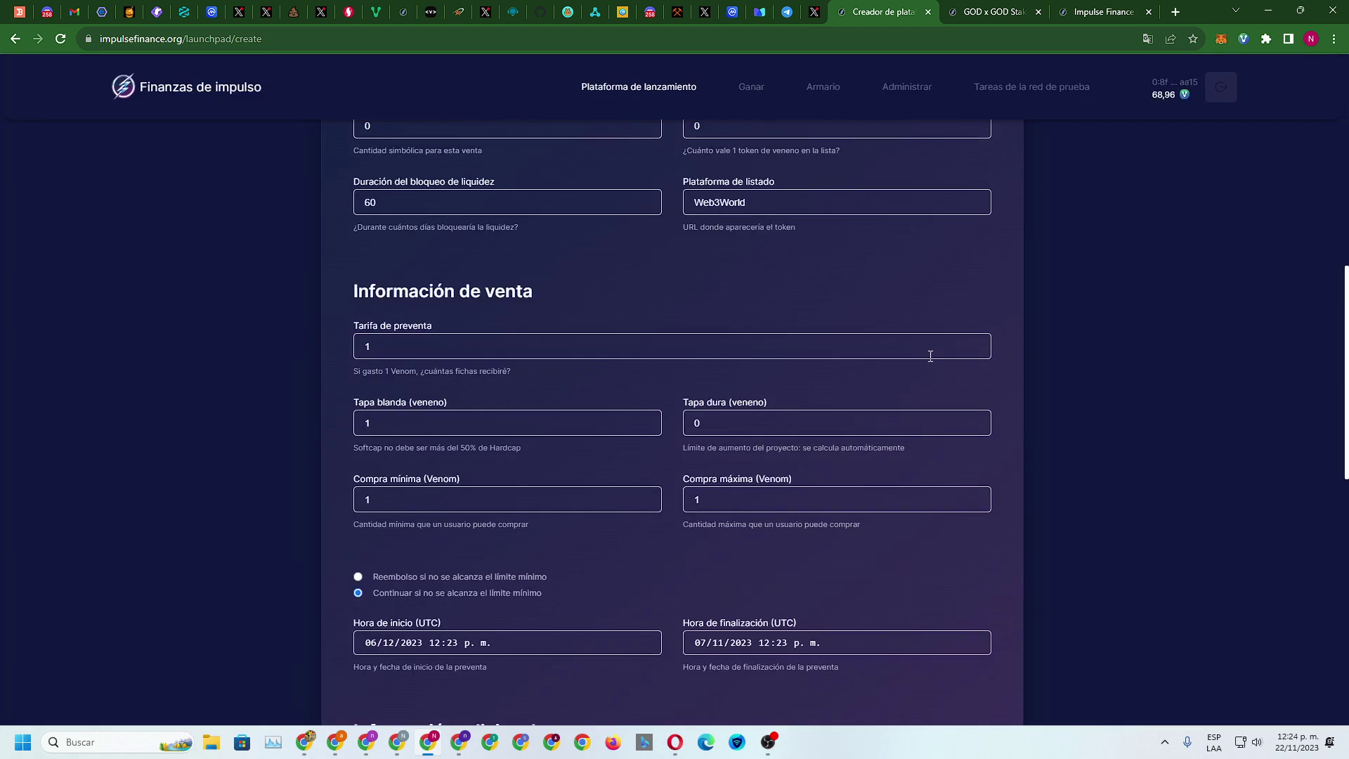
pyautogui.scroll(4, 879, 399)
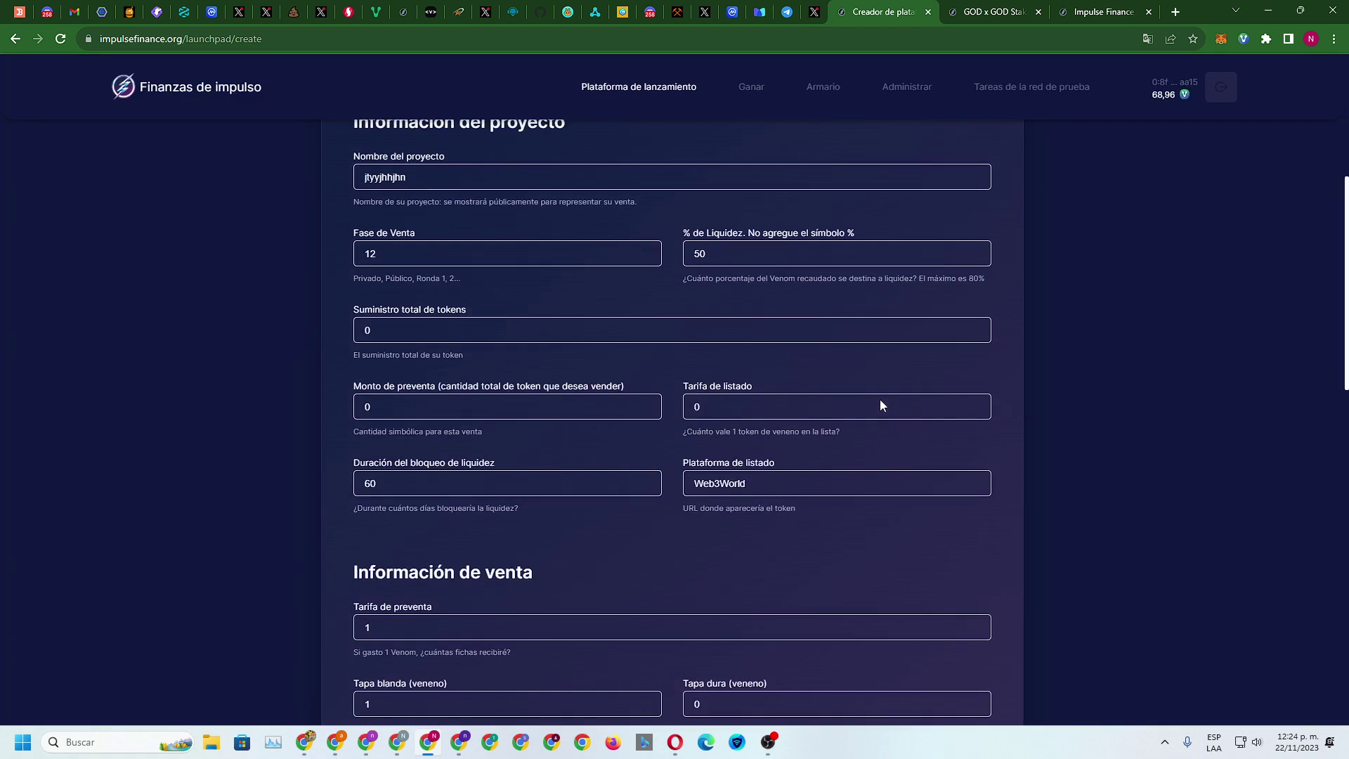
pyautogui.scroll(2, 469, 332)
pyautogui.scroll(-2, 450, 331)
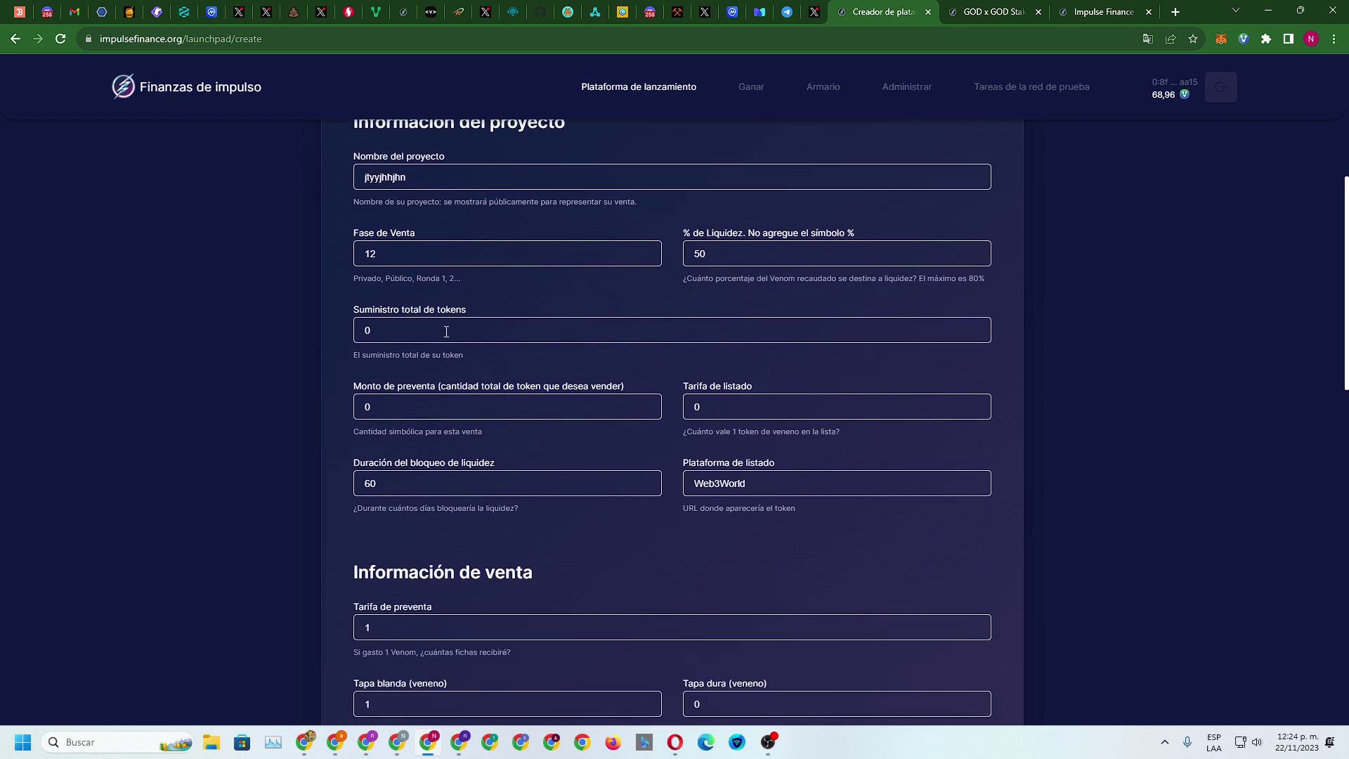
pyautogui.click(398, 333)
pyautogui.press('BackSpace')
pyautogui.write('52222')
pyautogui.press('Tab')
# Set the listing rate to 2 and submit the presale with Crear Preventa
pyautogui.click(719, 406)
pyautogui.press('BackSpace')
pyautogui.write('2')
pyautogui.scroll(-3, 884, 410)
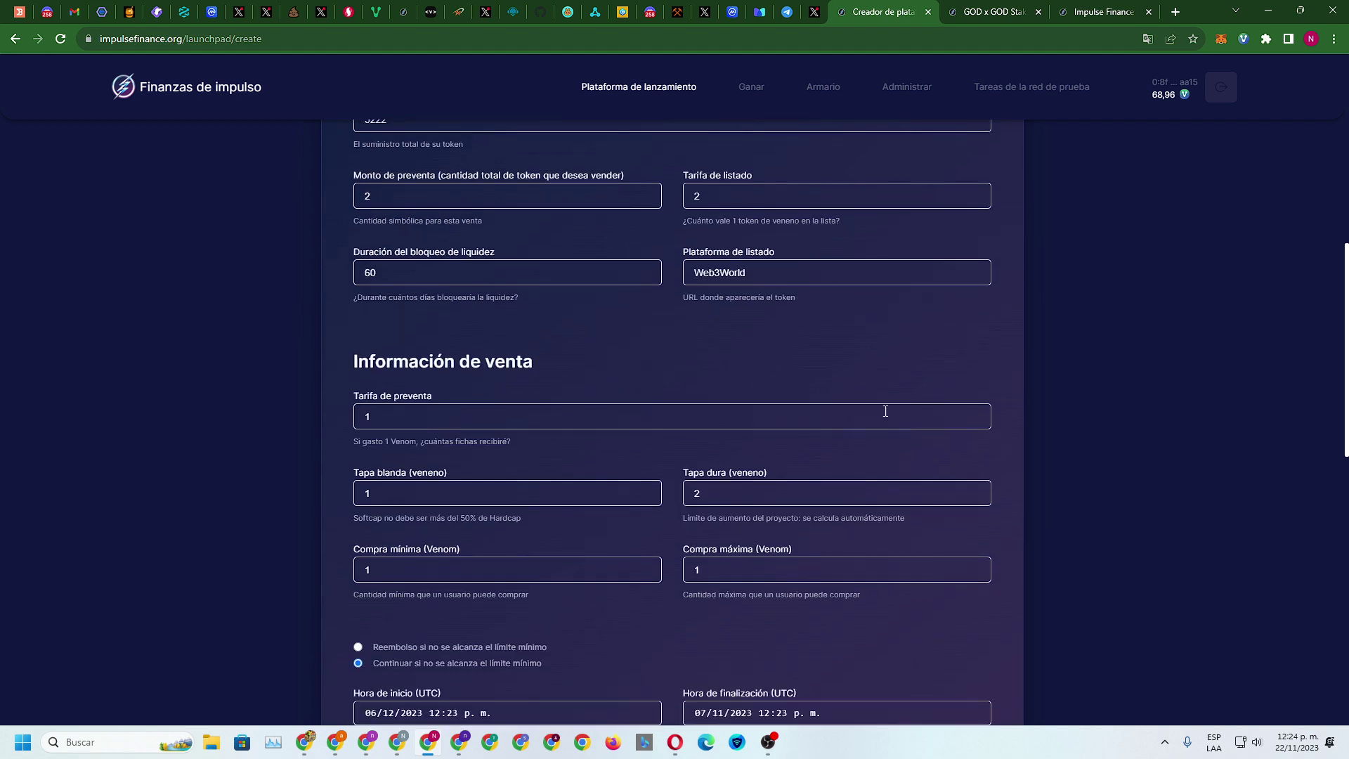
pyautogui.scroll(-4, 886, 411)
pyautogui.scroll(-5, 884, 408)
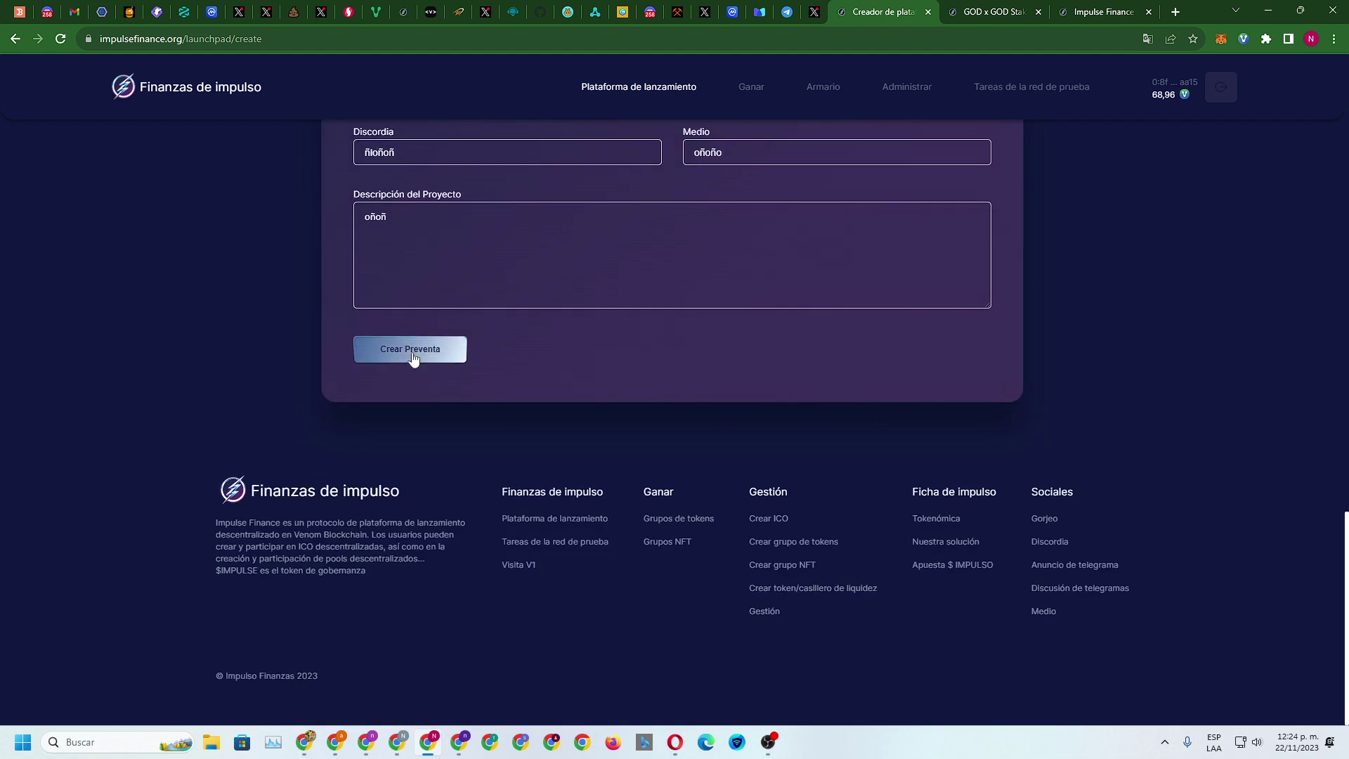
pyautogui.click(411, 348)
# Enter the Venom Wallet password and confirm the 10.1 VENOM transaction
pyautogui.click(630, 419)
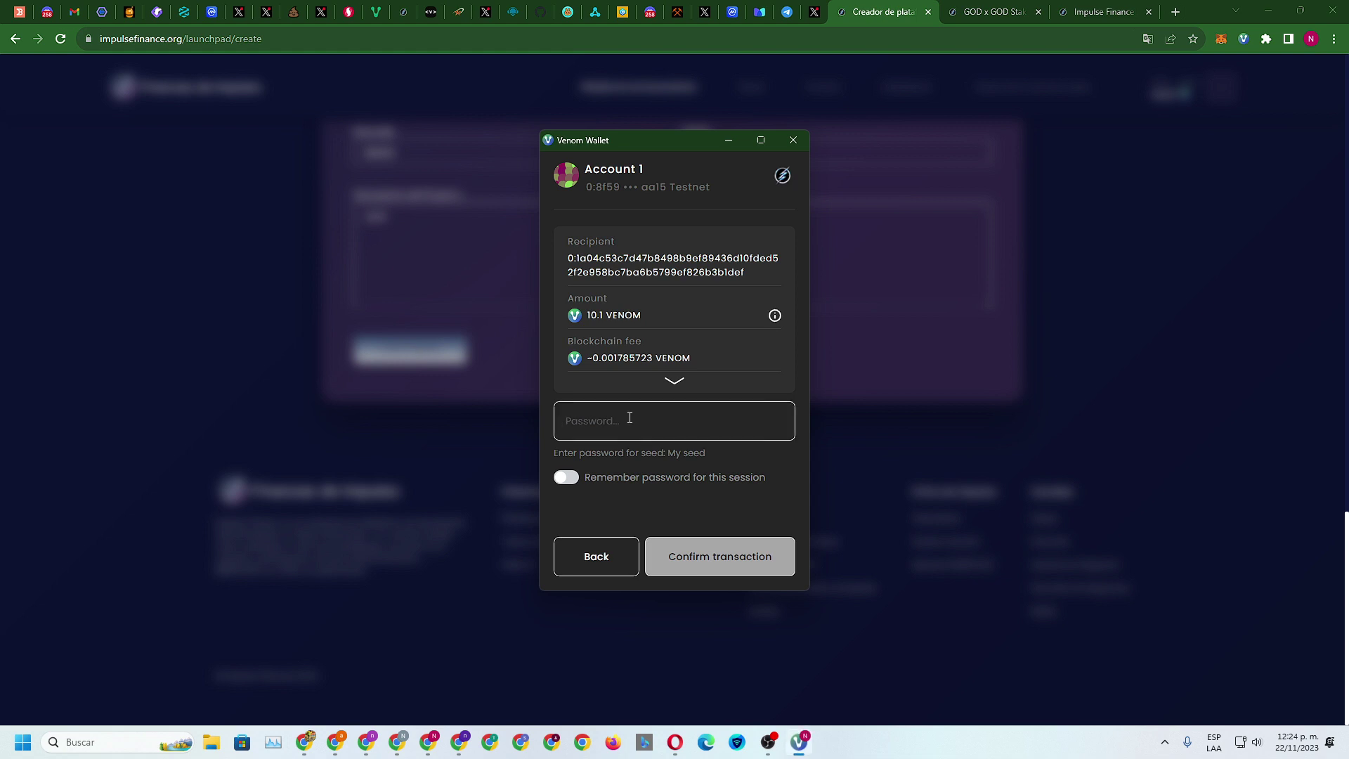
pyautogui.write('********')
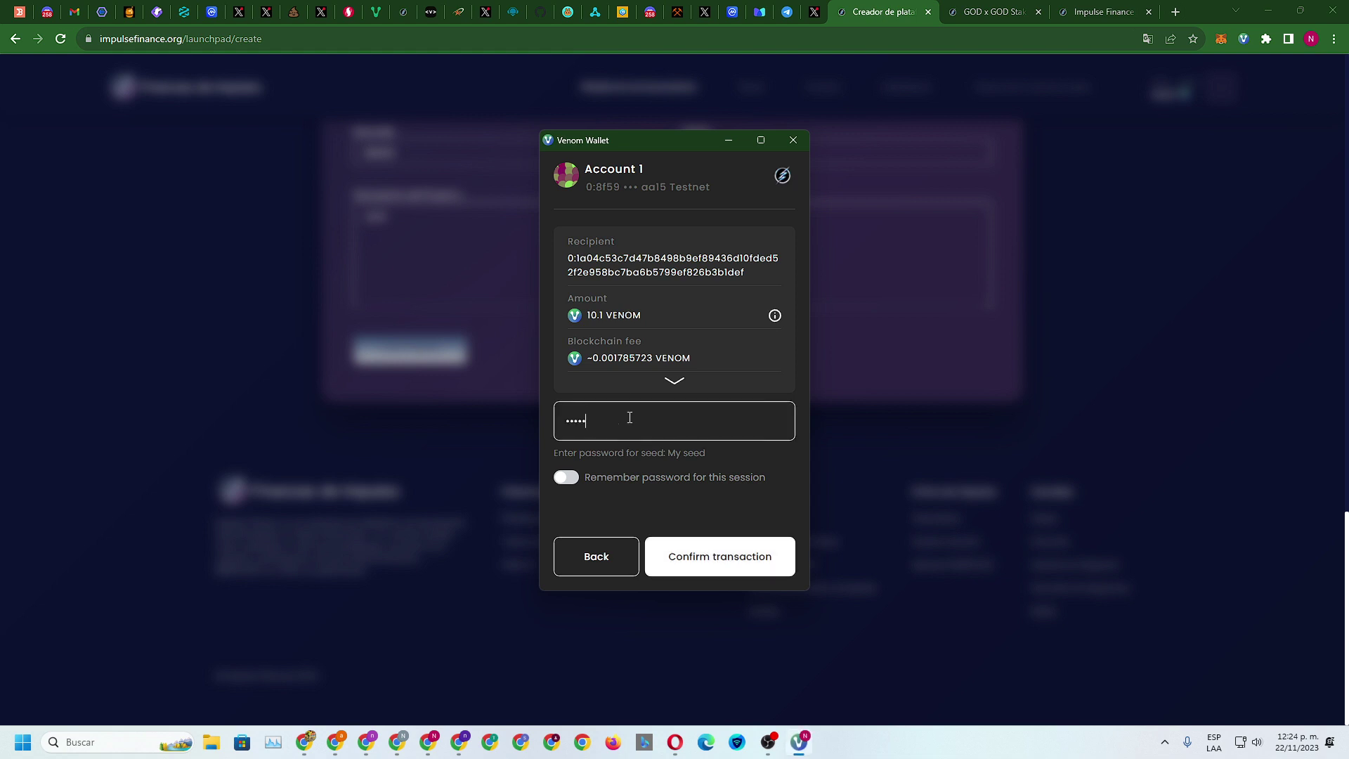
pyautogui.write('**')
pyautogui.press('Return')
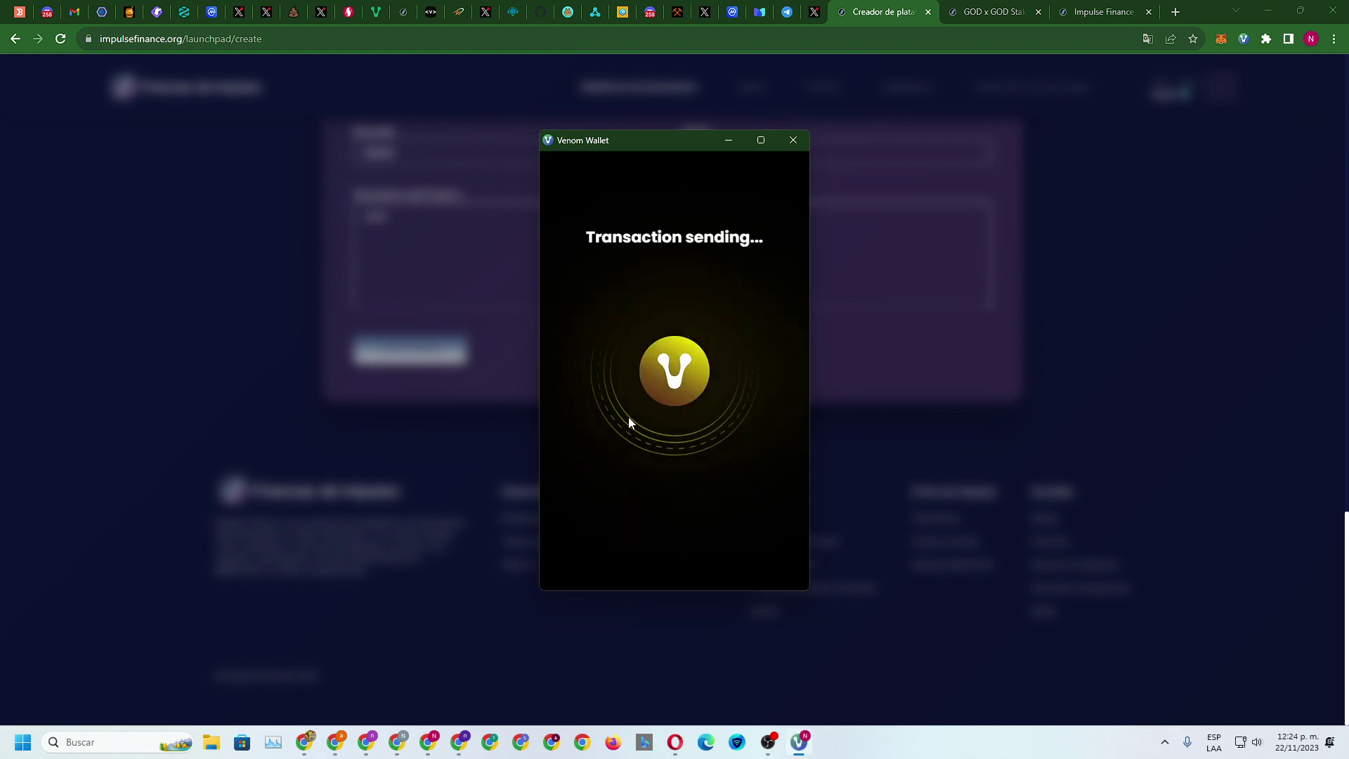
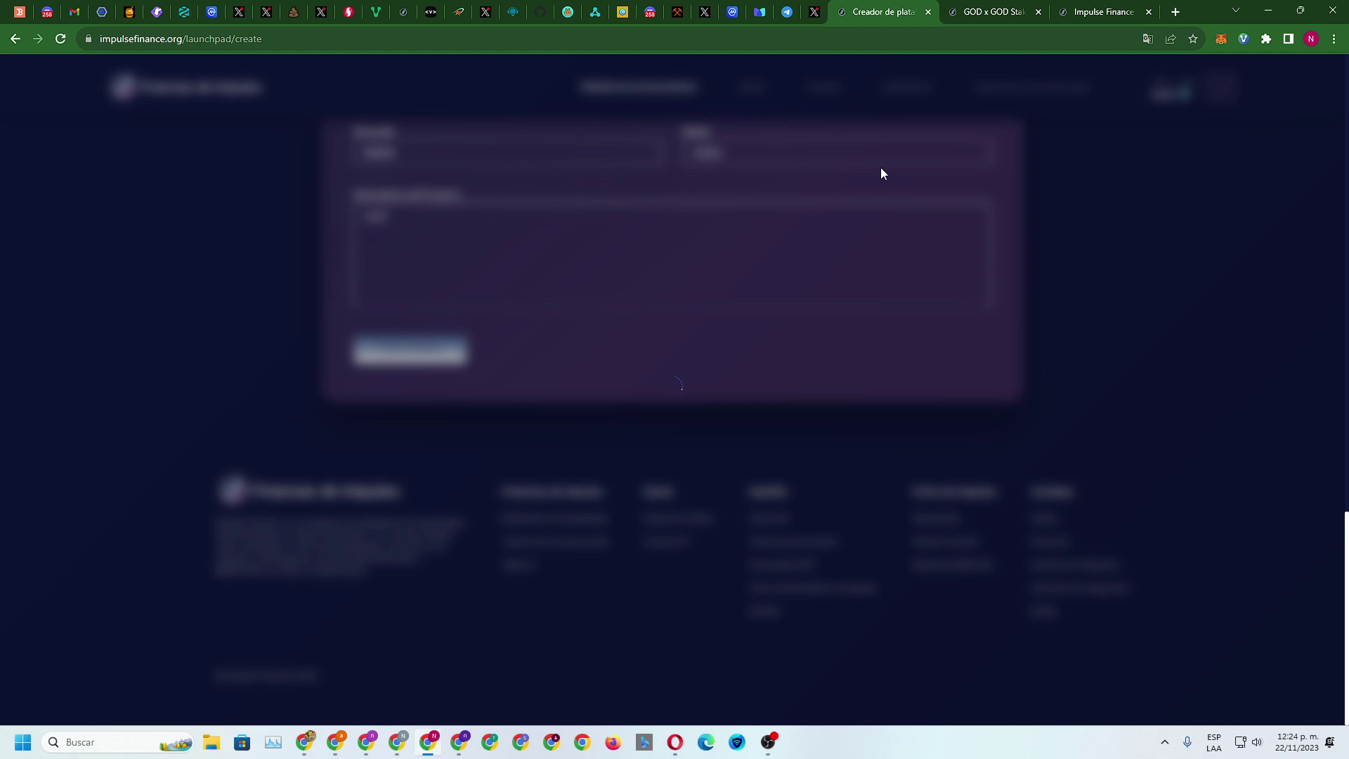
# Go to the GOD staking tab and open the Testnet Tasks dashboard
pyautogui.click(991, 12)
pyautogui.click(882, 11)
pyautogui.click(1108, 10)
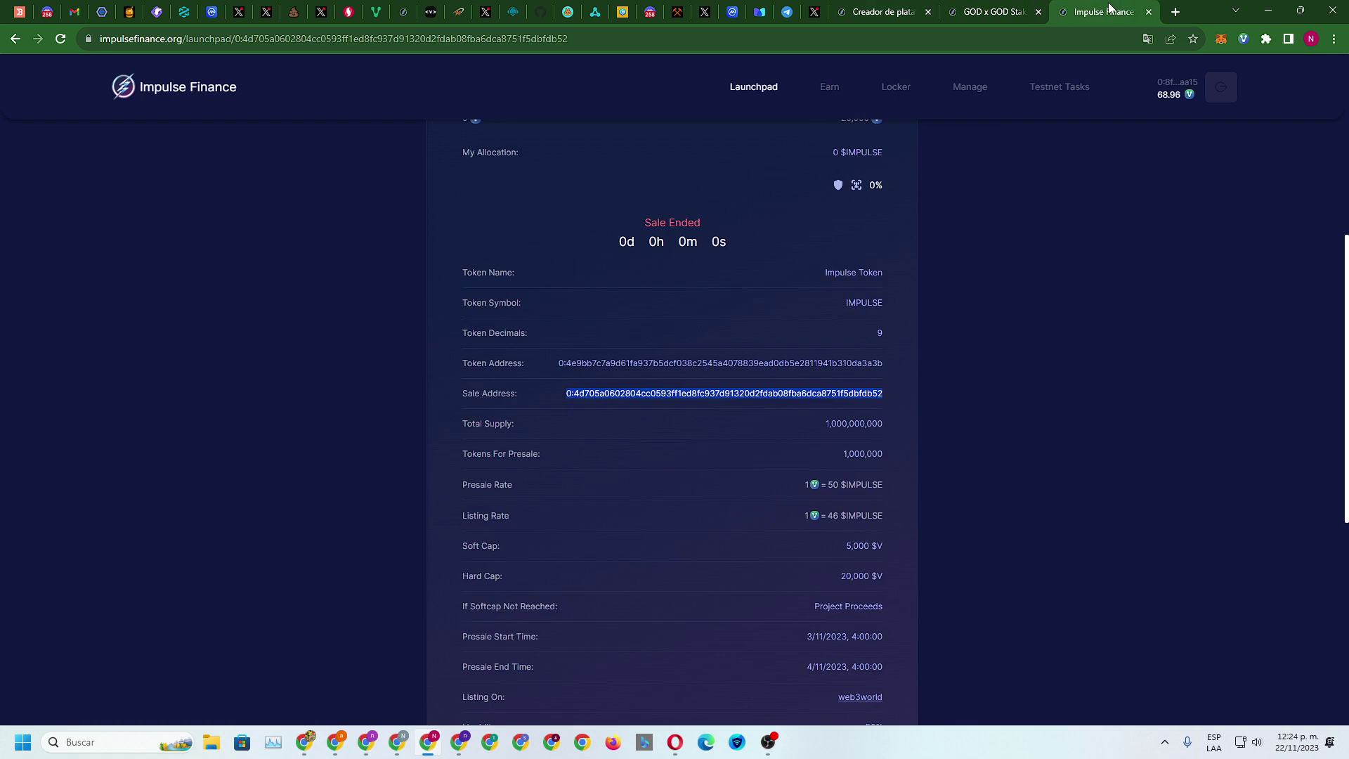
pyautogui.click(1005, 12)
pyautogui.click(1061, 87)
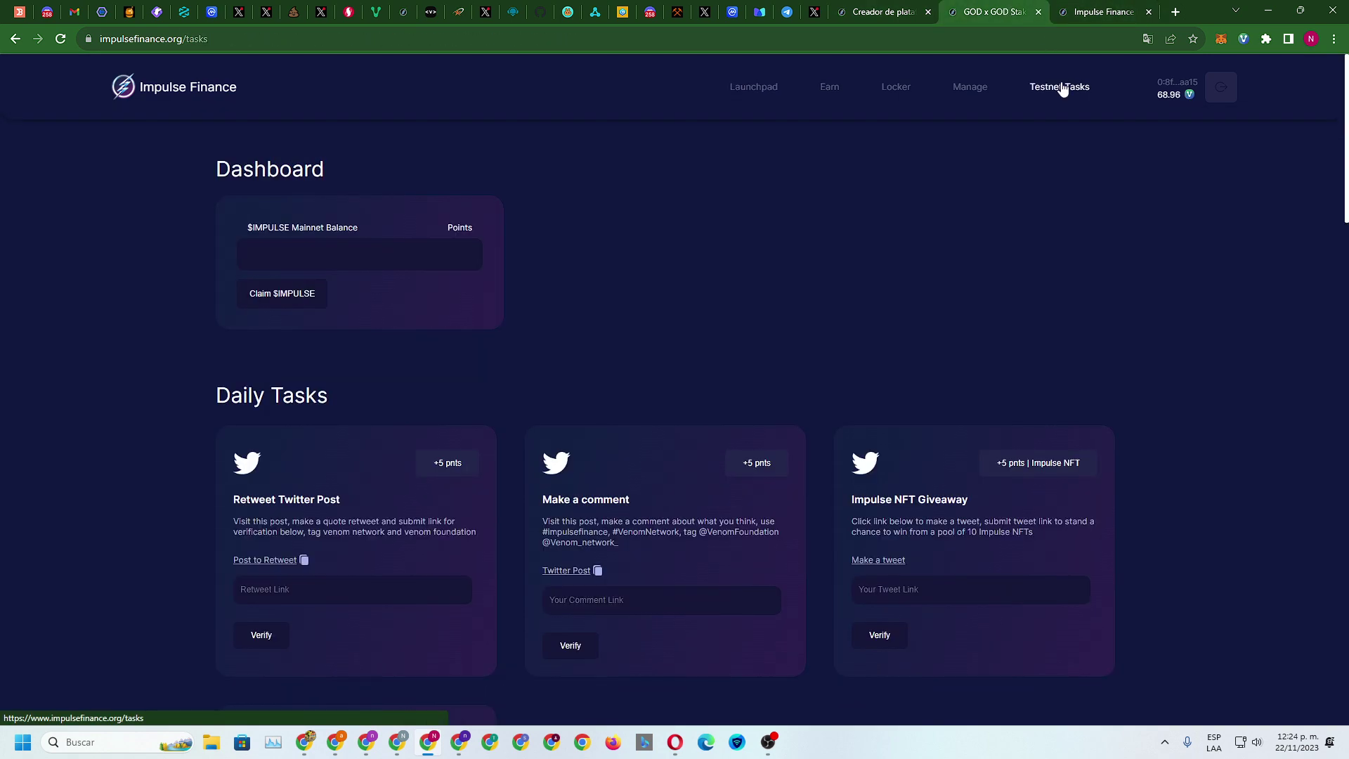
pyautogui.scroll(-20, 1111, 163)
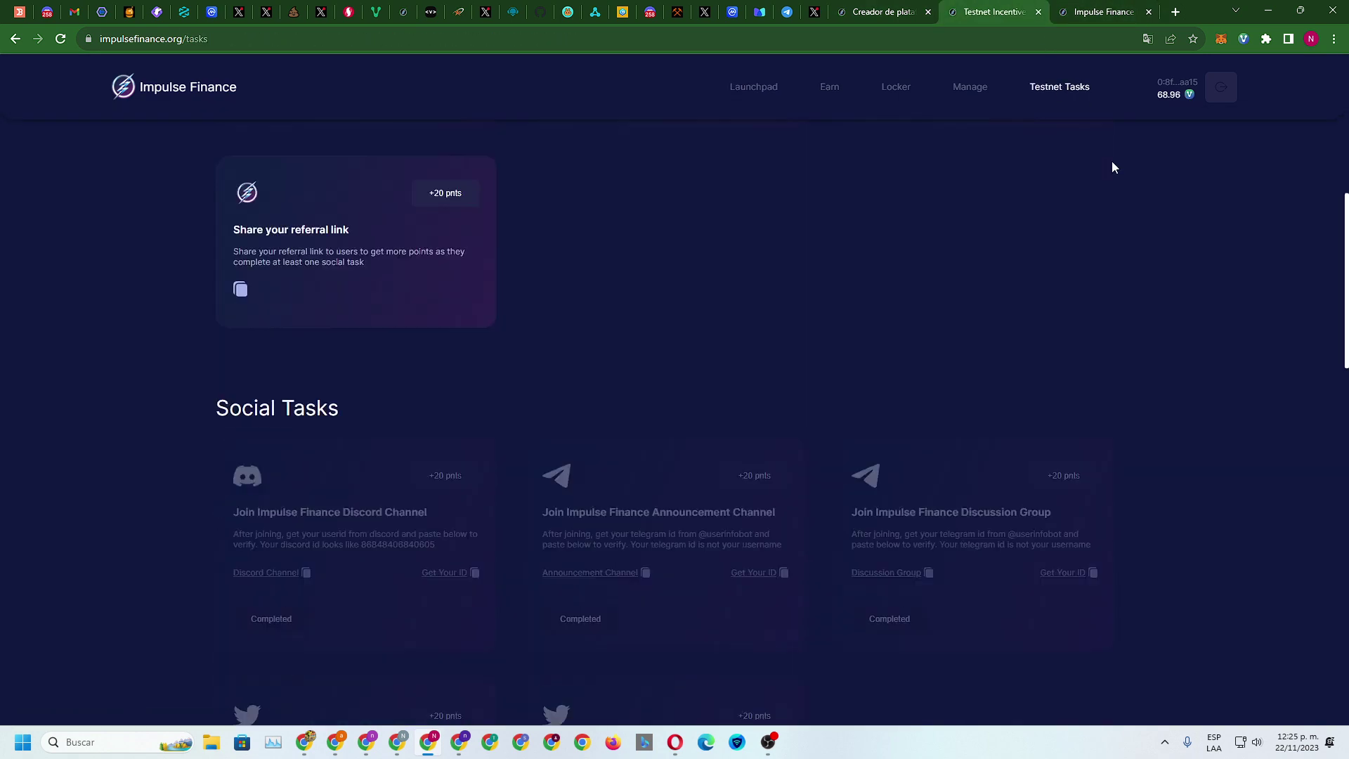
pyautogui.scroll(2, 1022, 187)
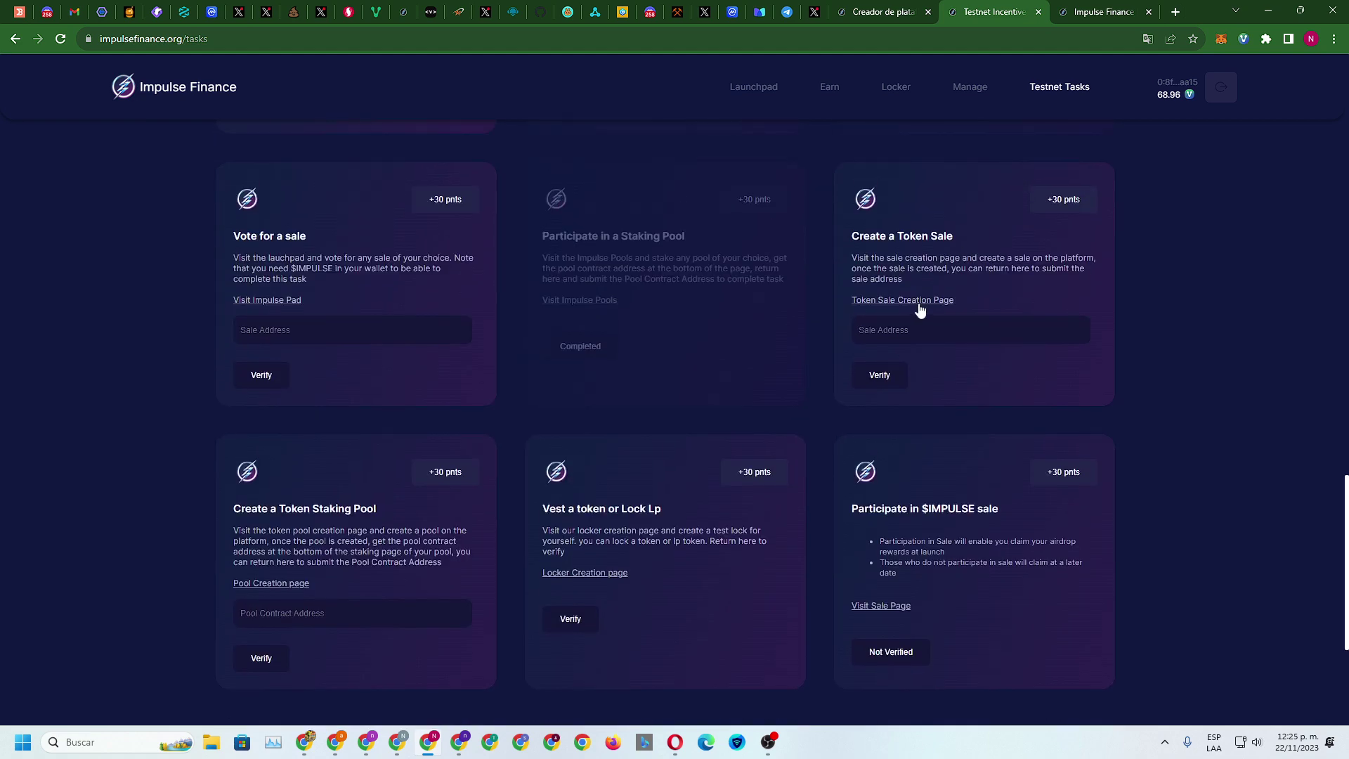
# Return to the Testnet Tasks list and locate the 'Vest a token or Lock Lp' card
pyautogui.hotkey('ctrl', 'shift', 'Tab')
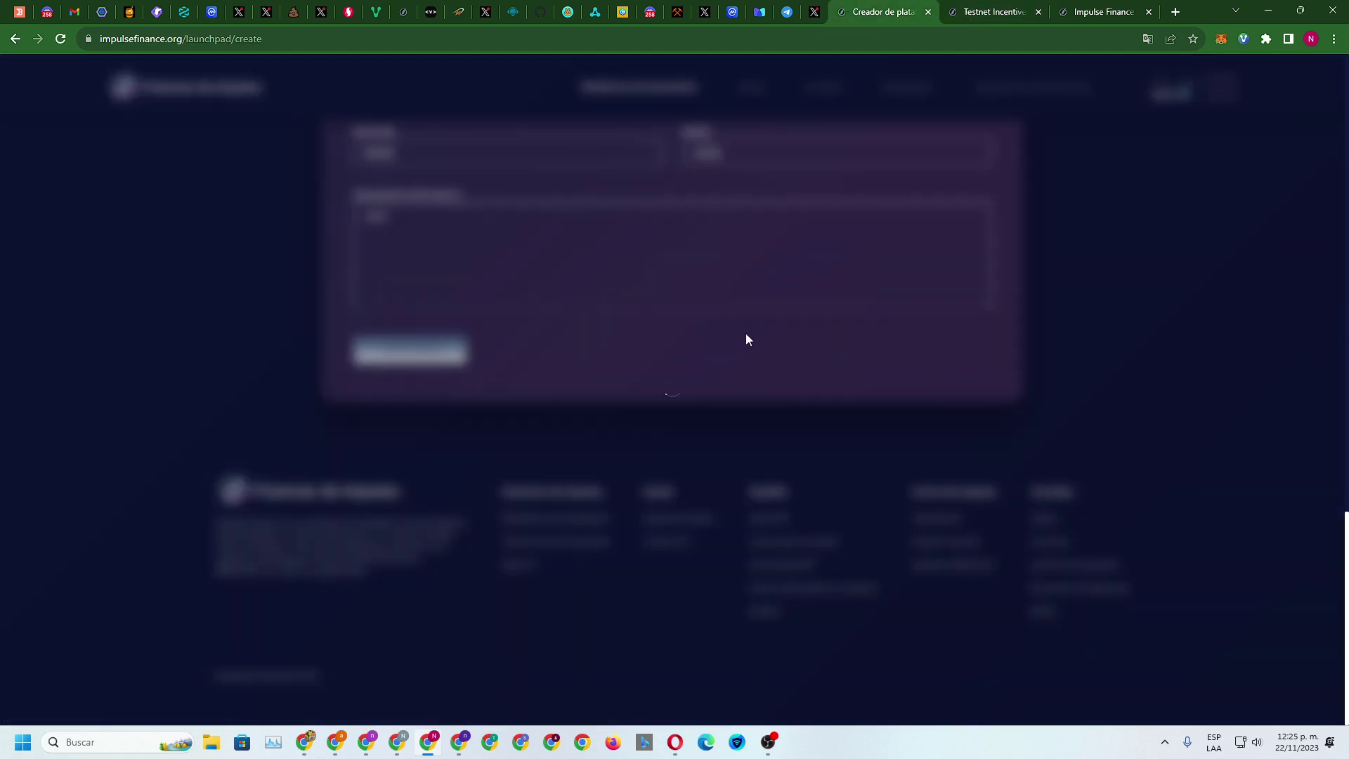
pyautogui.click(970, 11)
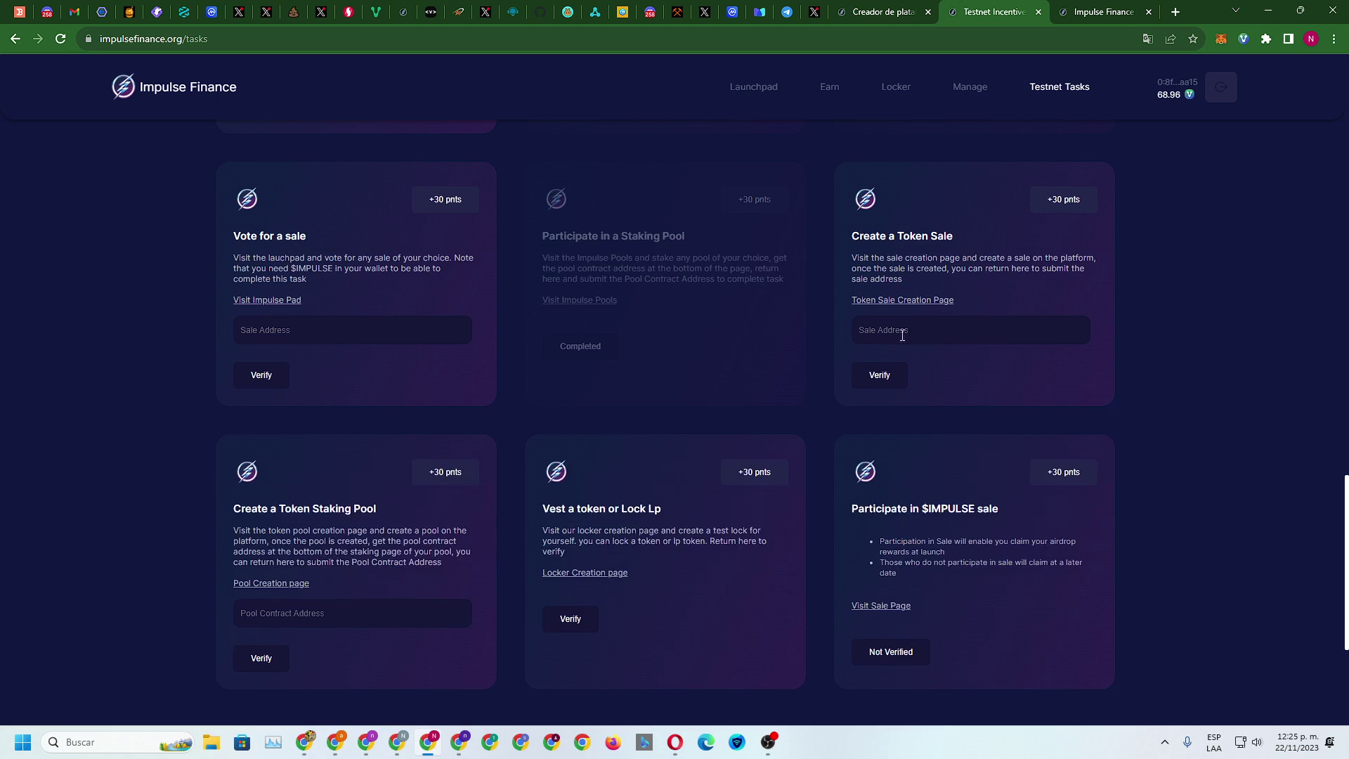
pyautogui.scroll(-4, 923, 349)
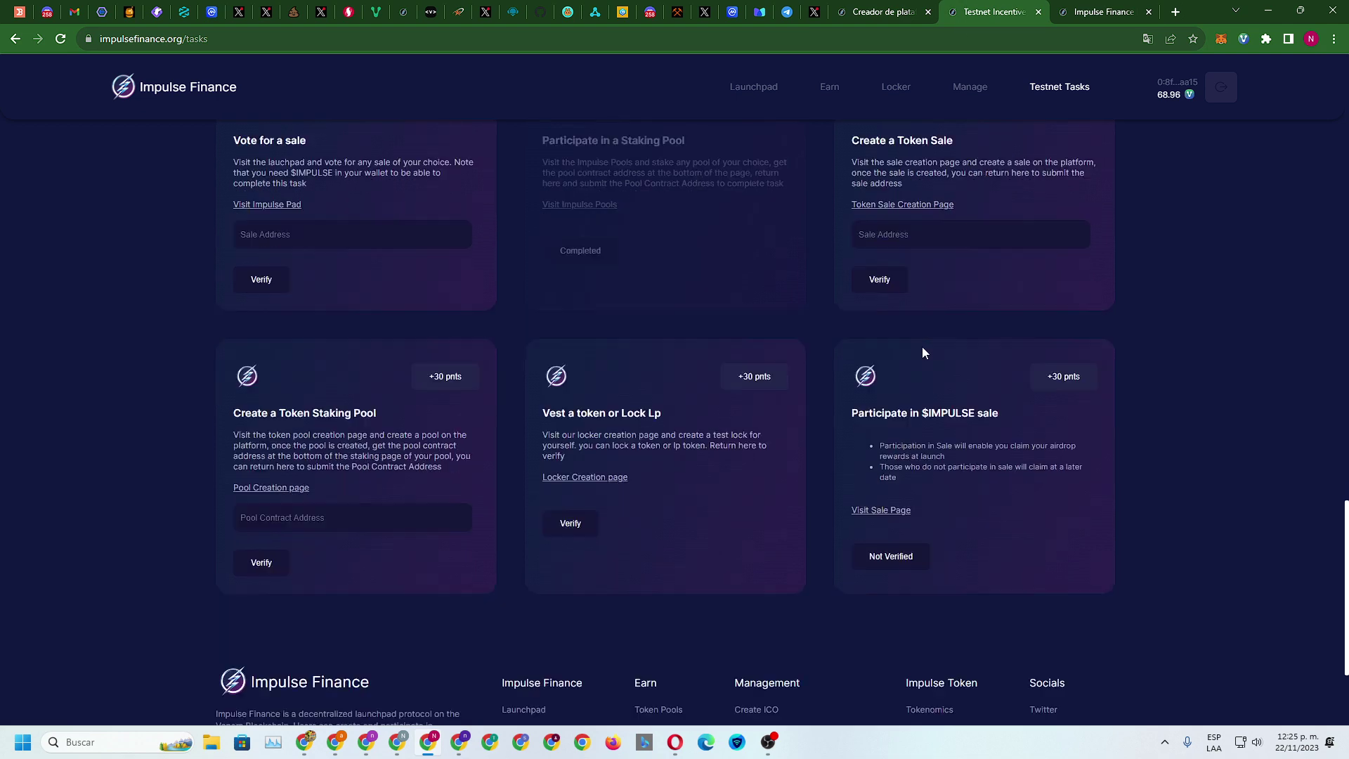
pyautogui.scroll(1, 923, 350)
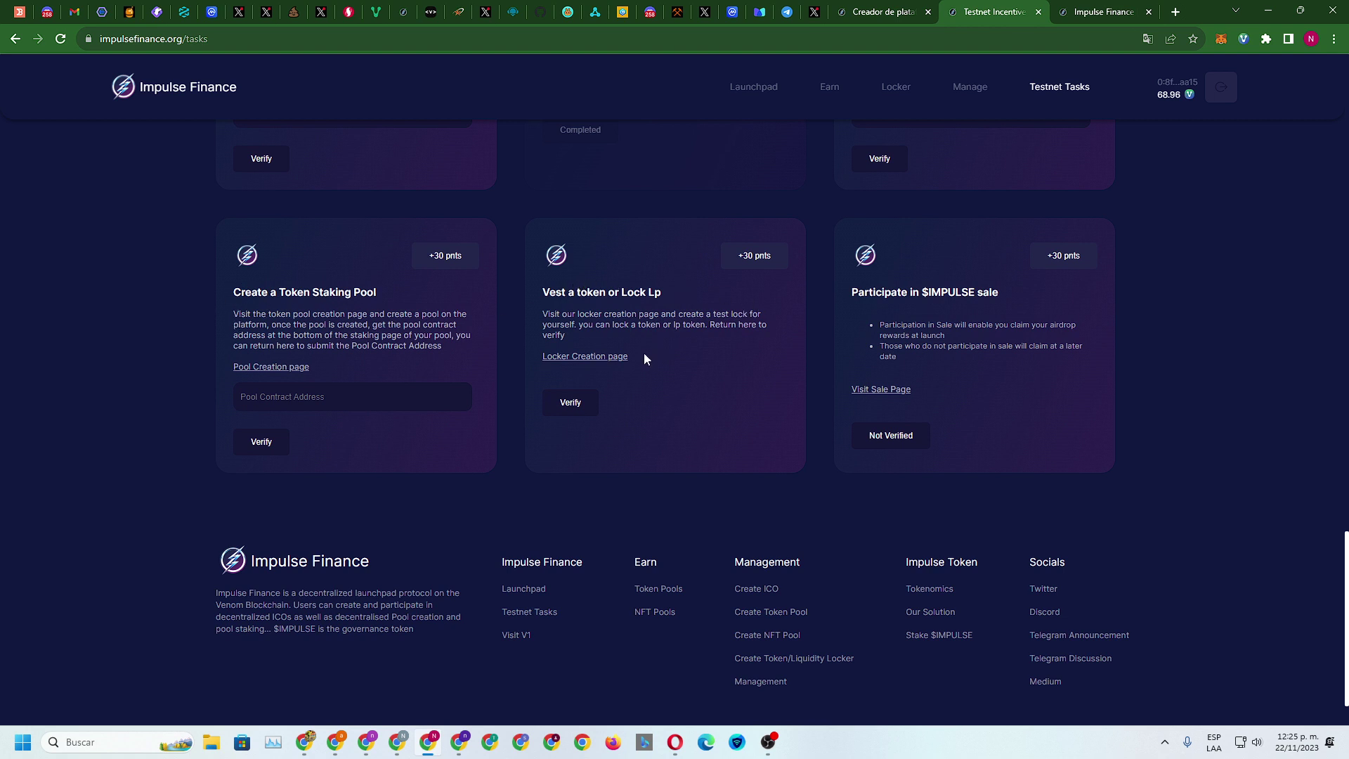
# Open the locker creation page and paste the token's contract address
pyautogui.click(588, 356)
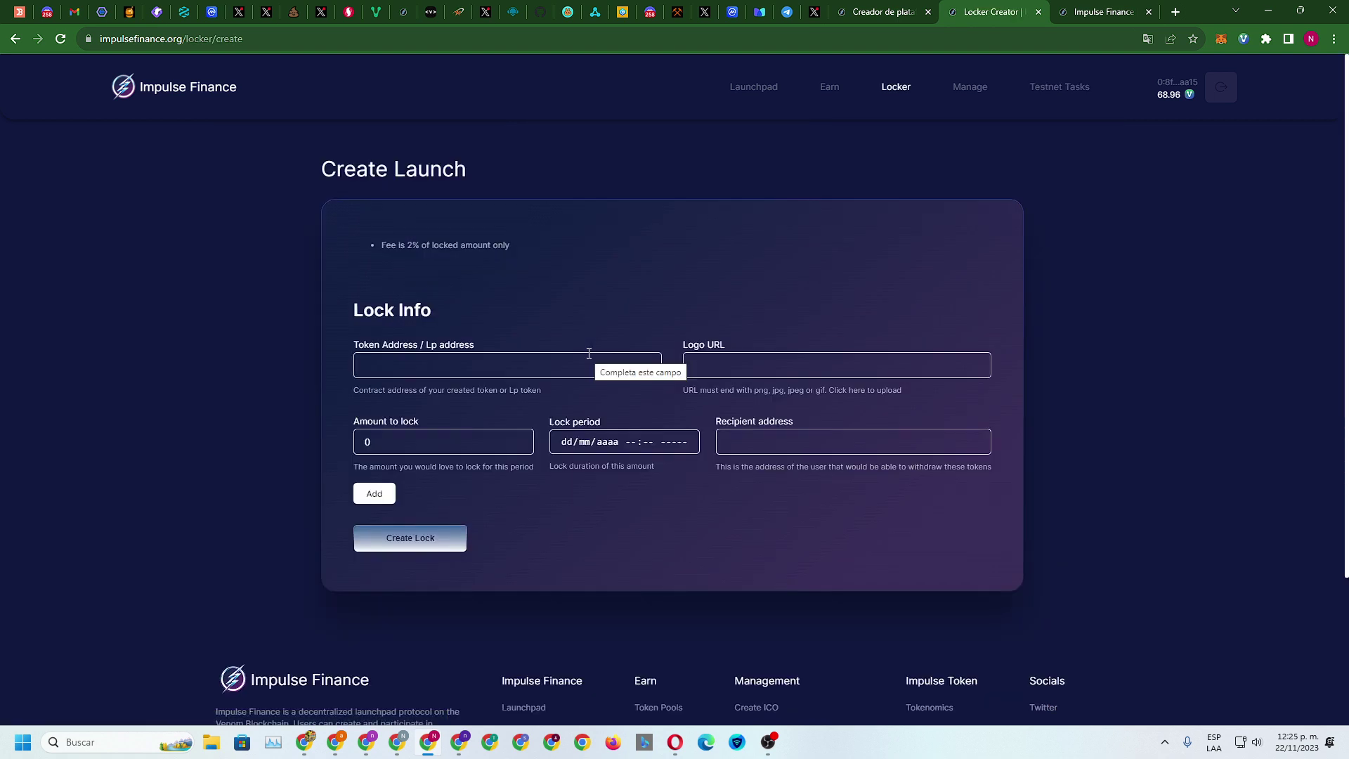
pyautogui.click(414, 360)
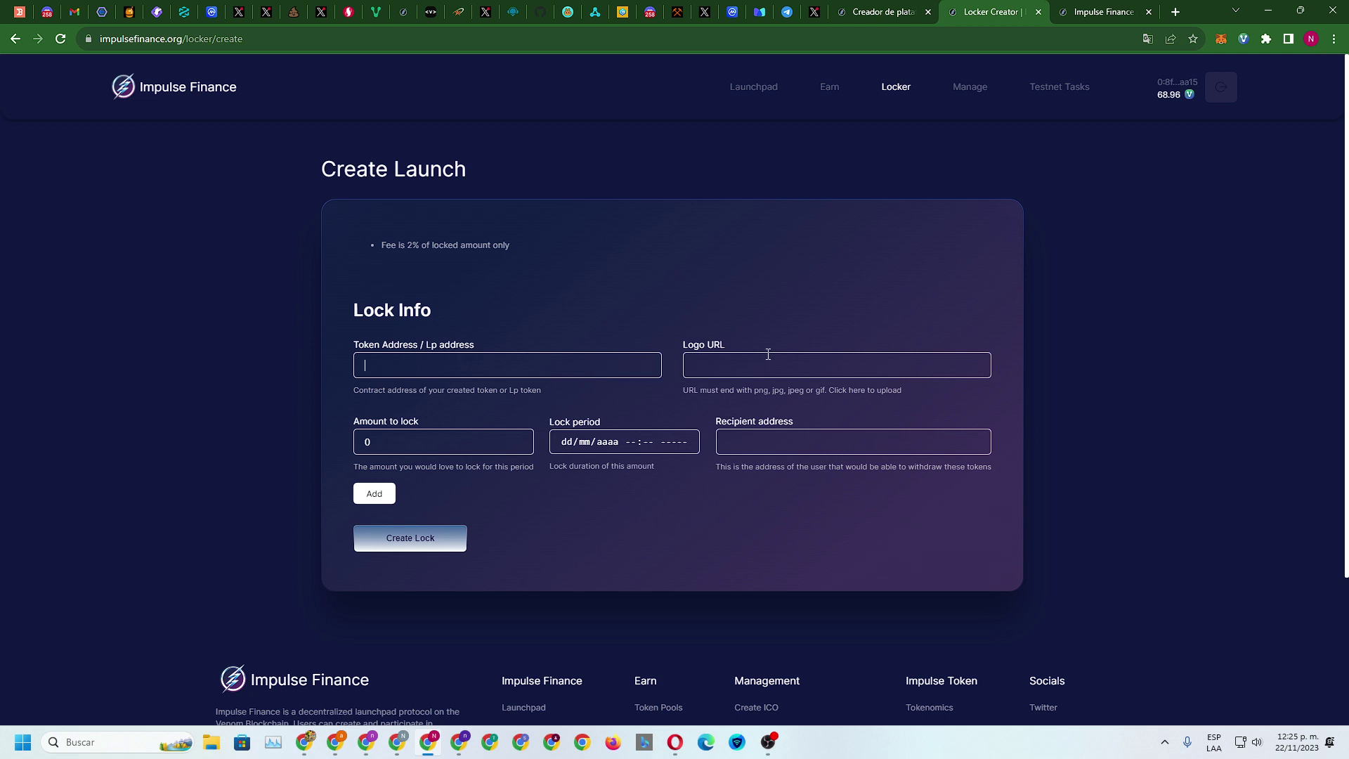
pyautogui.rightClick(447, 364)
pyautogui.click(492, 467)
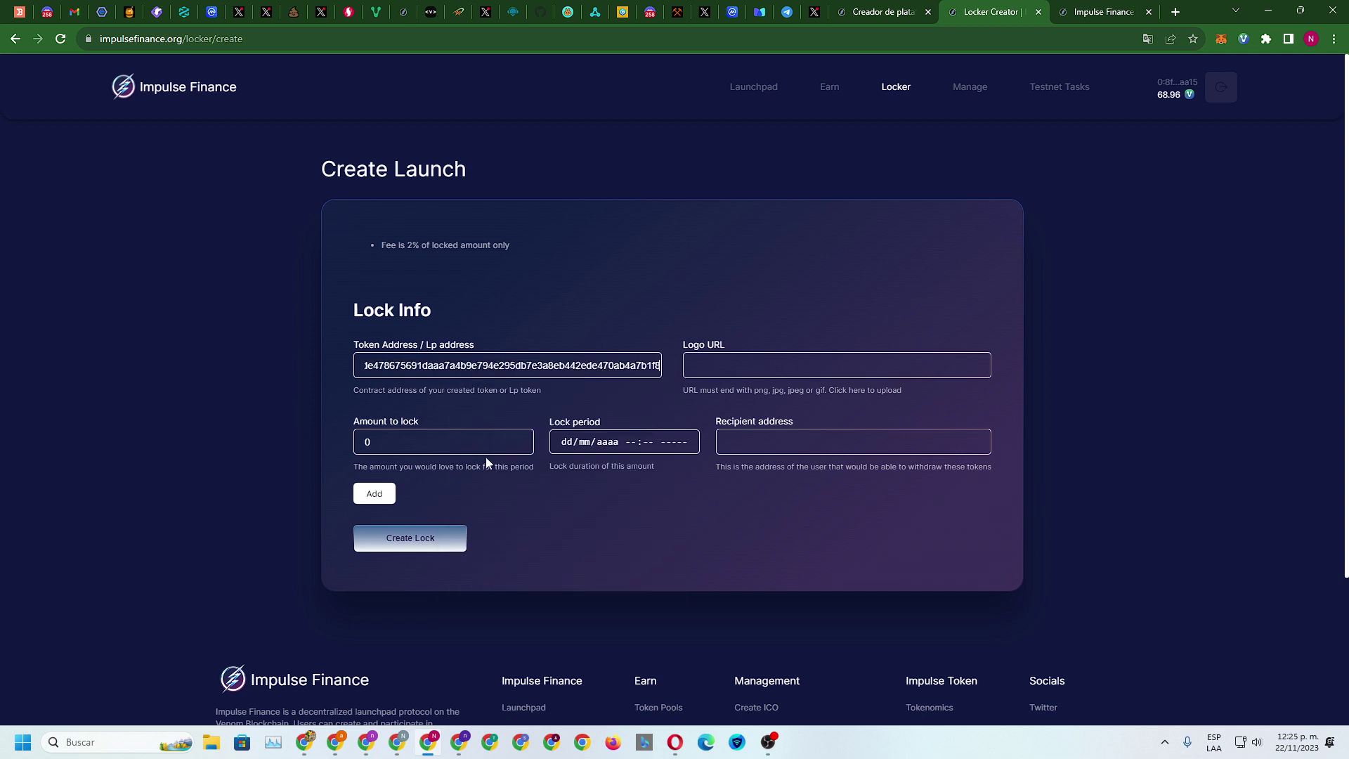
# Fill in the logo URL and amount 100, with an unlock date of 31/10/2023
pyautogui.click(721, 365)
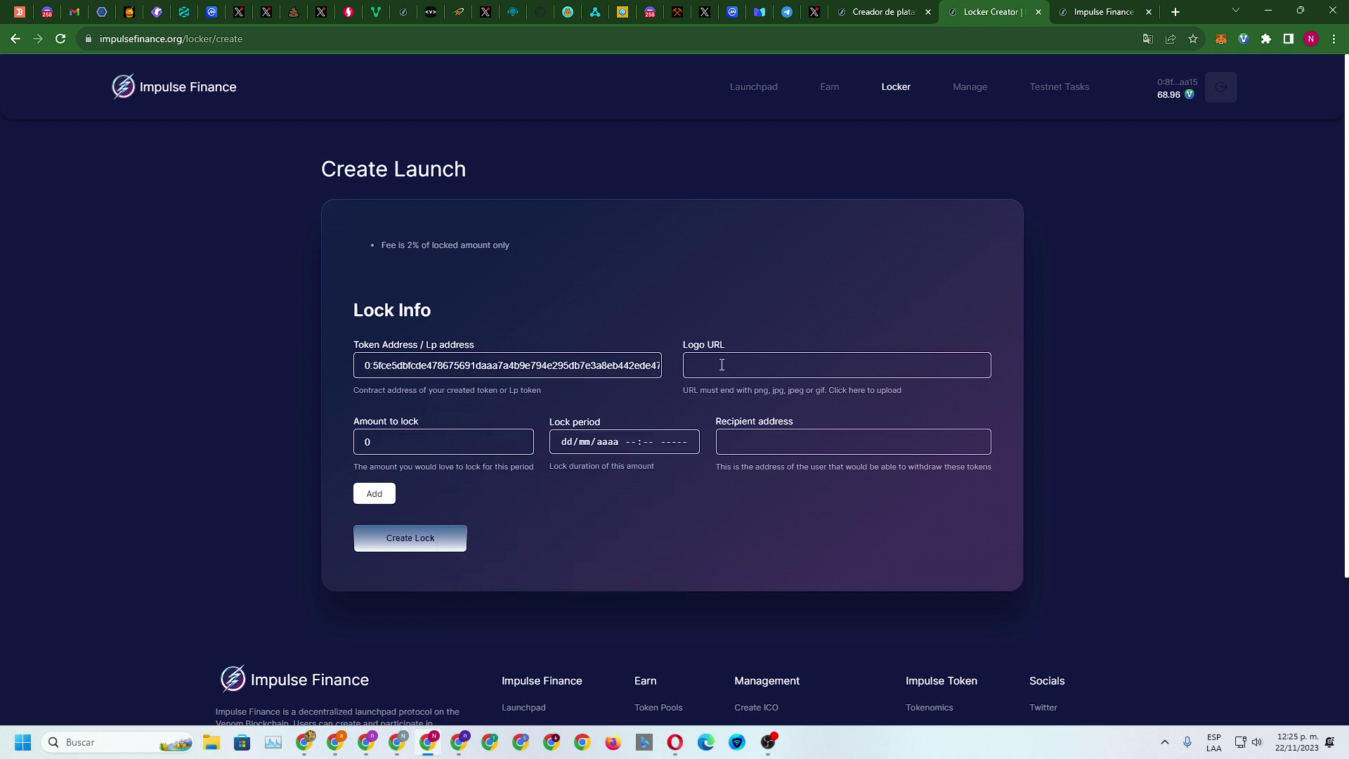
pyautogui.write('tyhdyjhjhjh')
pyautogui.write('100')
pyautogui.press('Tab')
pyautogui.click(605, 451)
pyautogui.click(606, 516)
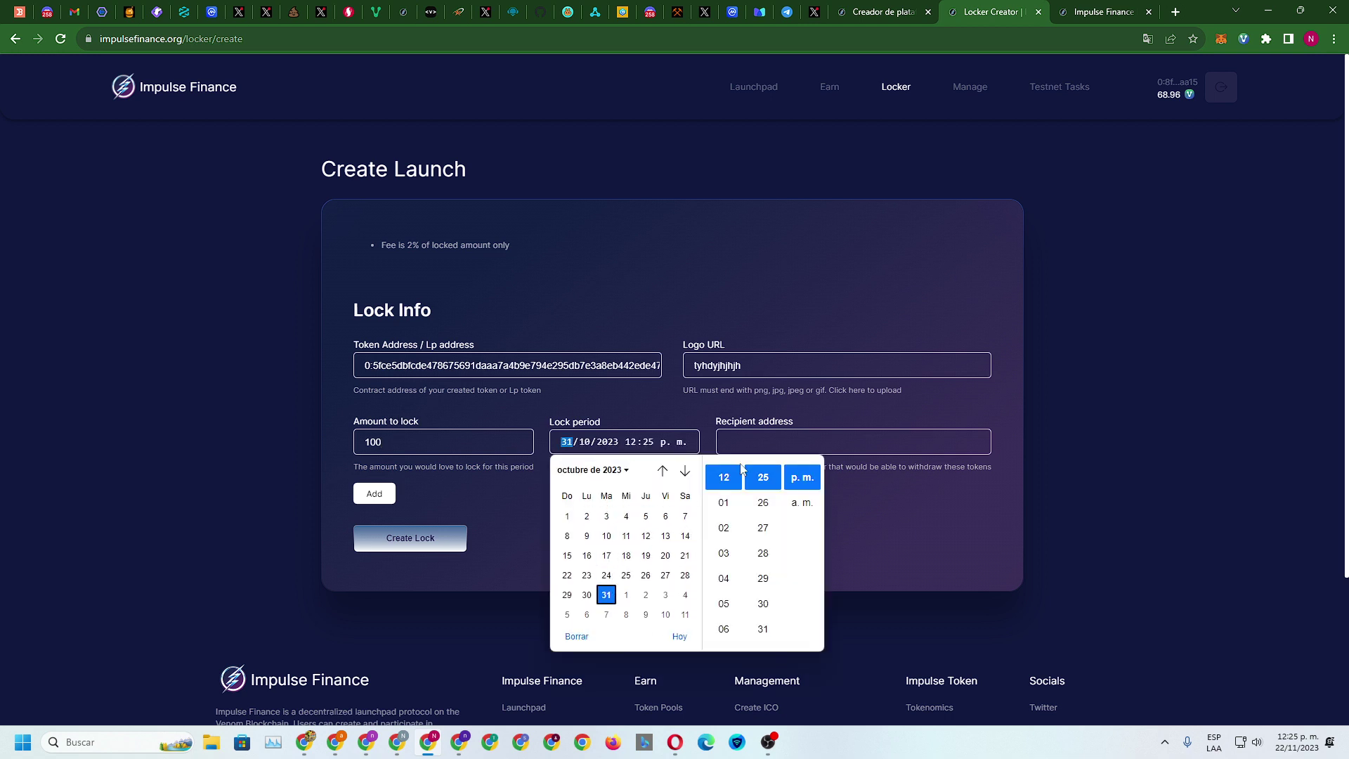
# Enter 'oupuopop' as the recipient and attempt to create the lock
pyautogui.click(781, 443)
pyautogui.write('oupuopop')
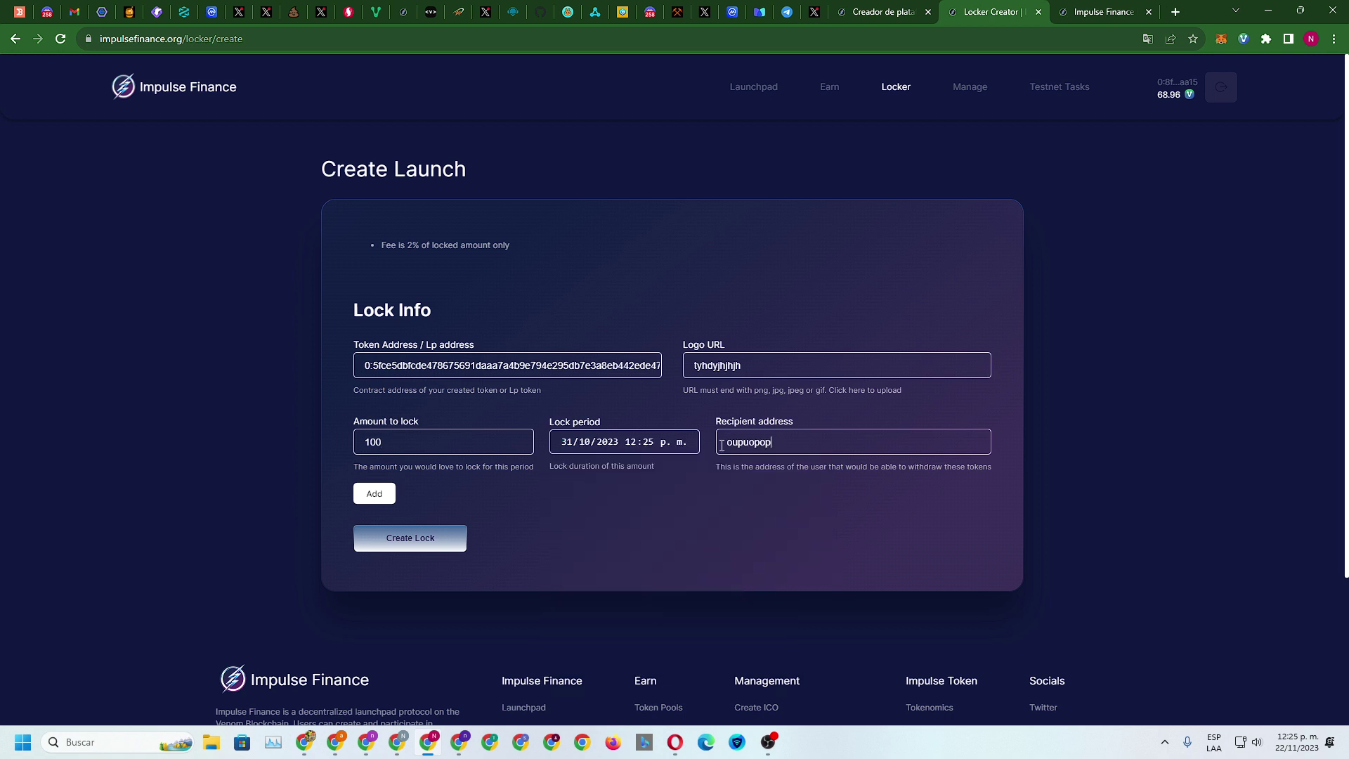
pyautogui.click(399, 537)
# Add the 100-token lock, then fill a second lock: 10101 until 08/12/2023, recipient 'lilolil'
pyautogui.click(373, 496)
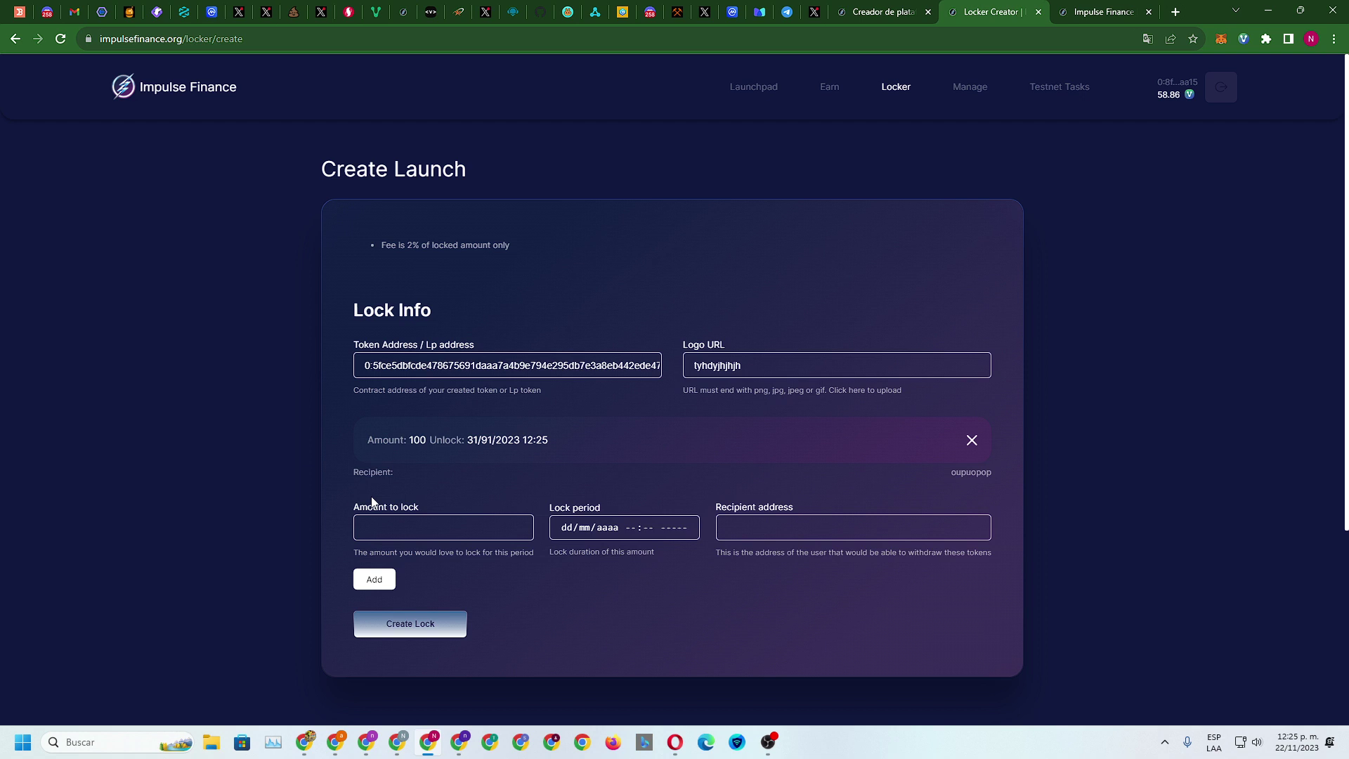
pyautogui.click(421, 522)
pyautogui.write('10101')
pyautogui.click(613, 528)
pyautogui.click(614, 477)
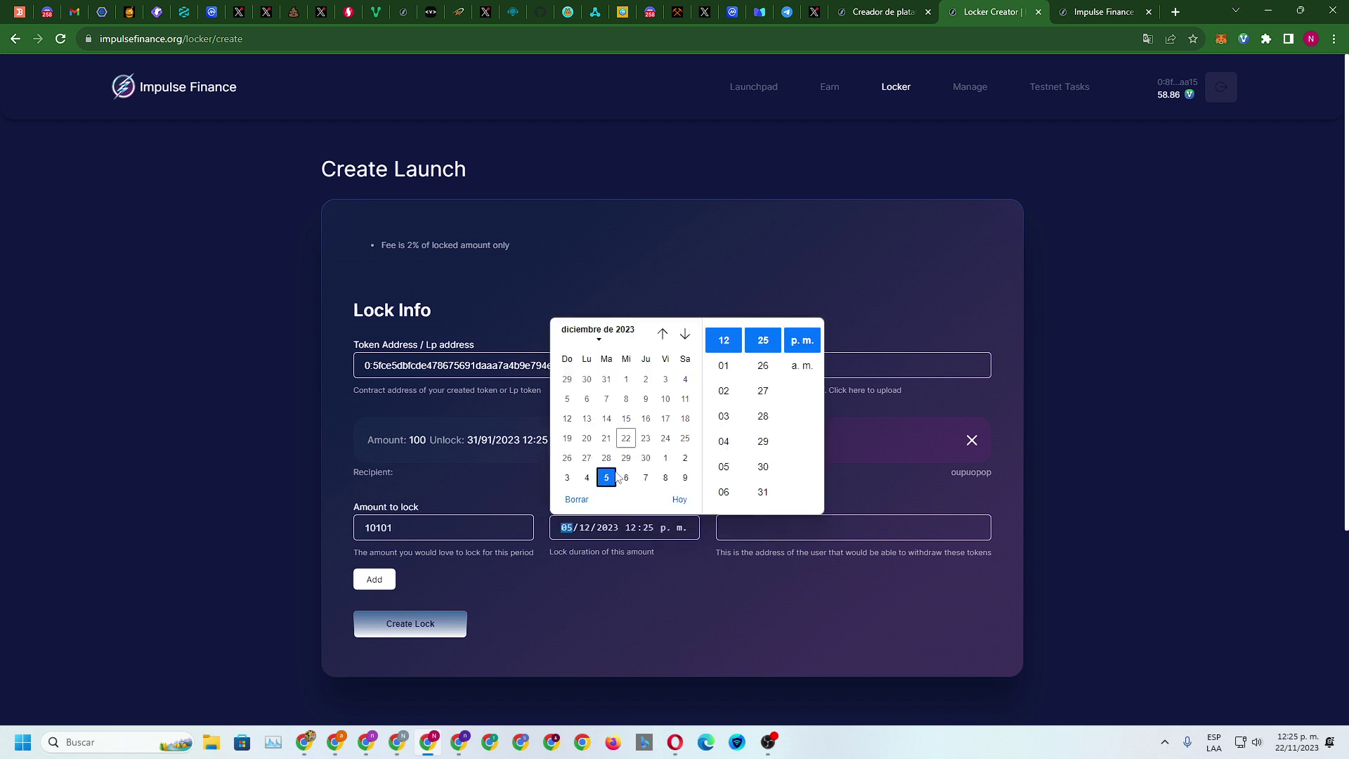
pyautogui.click(666, 398)
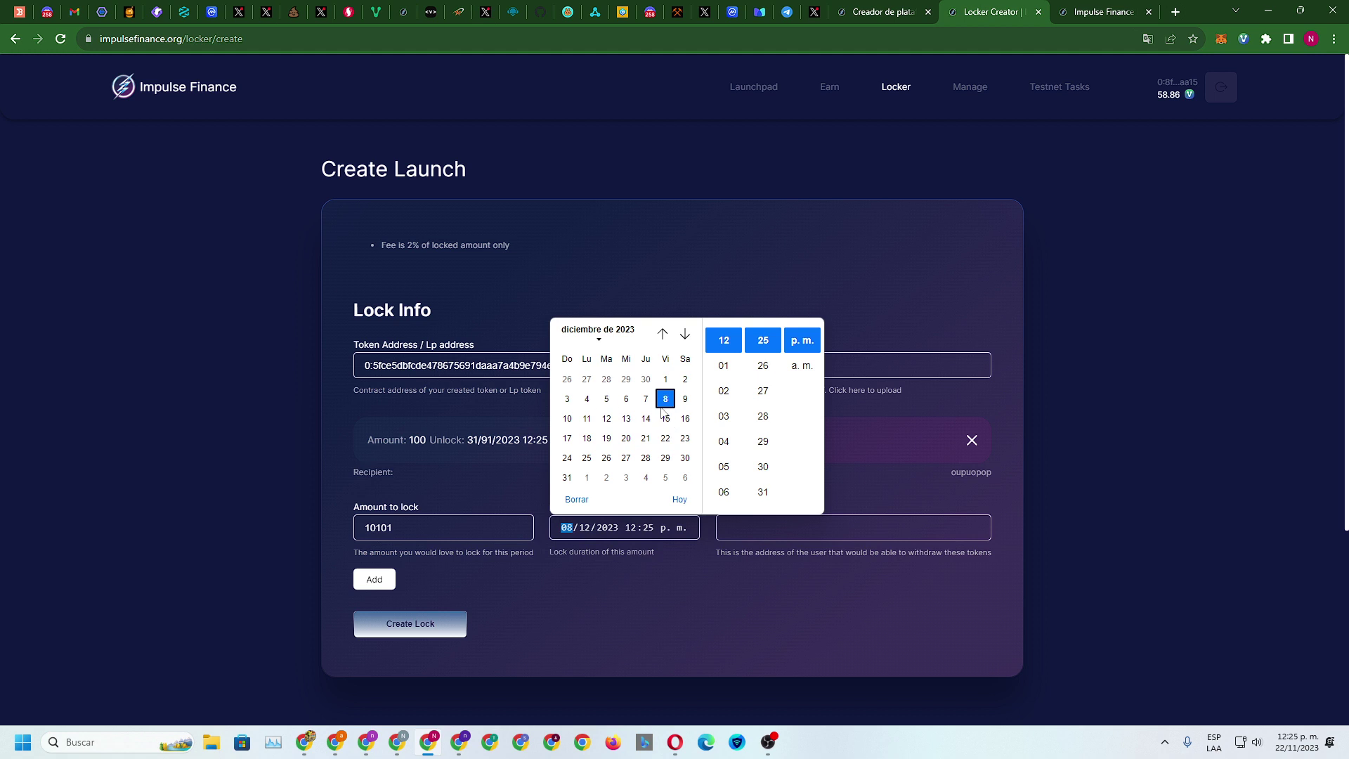
pyautogui.click(763, 534)
pyautogui.write('lilolilil')
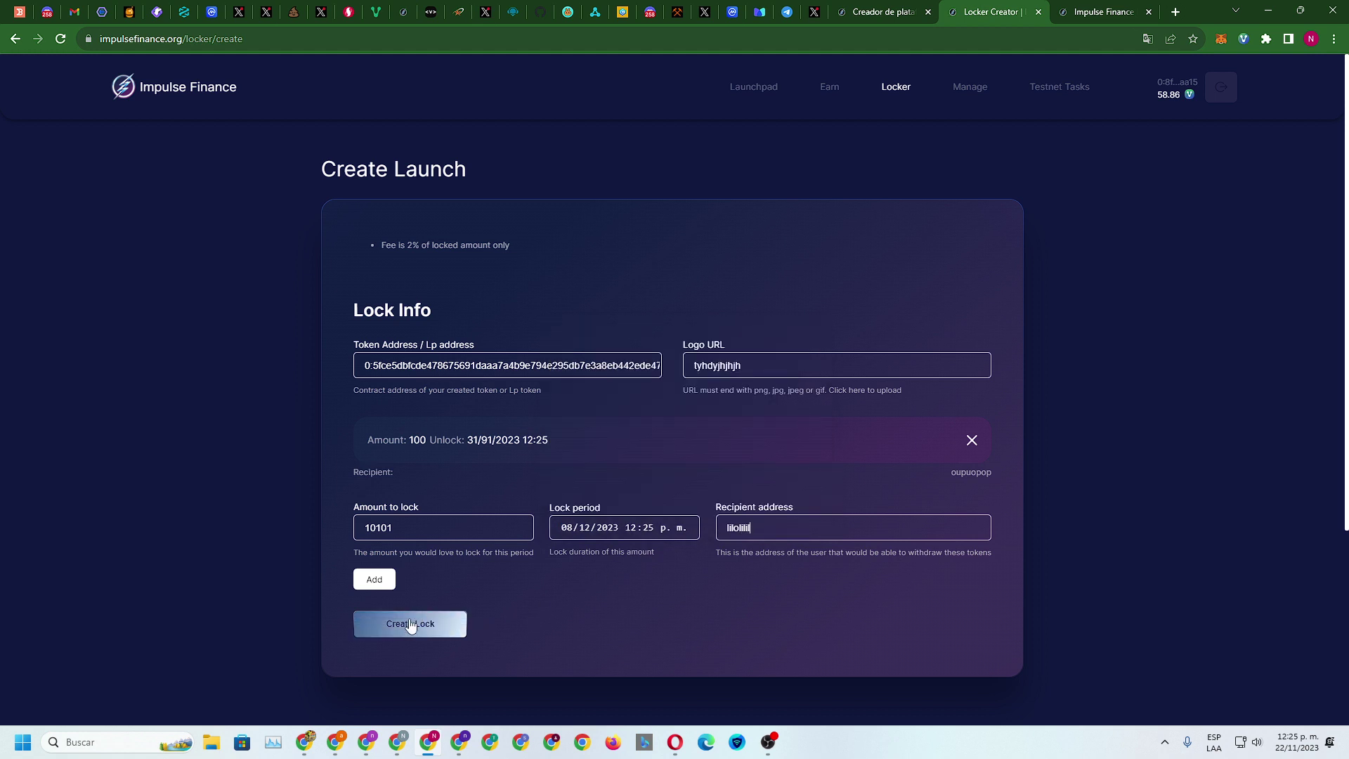
# Create the locks and approve the transaction with the Venom Wallet password
pyautogui.click(412, 624)
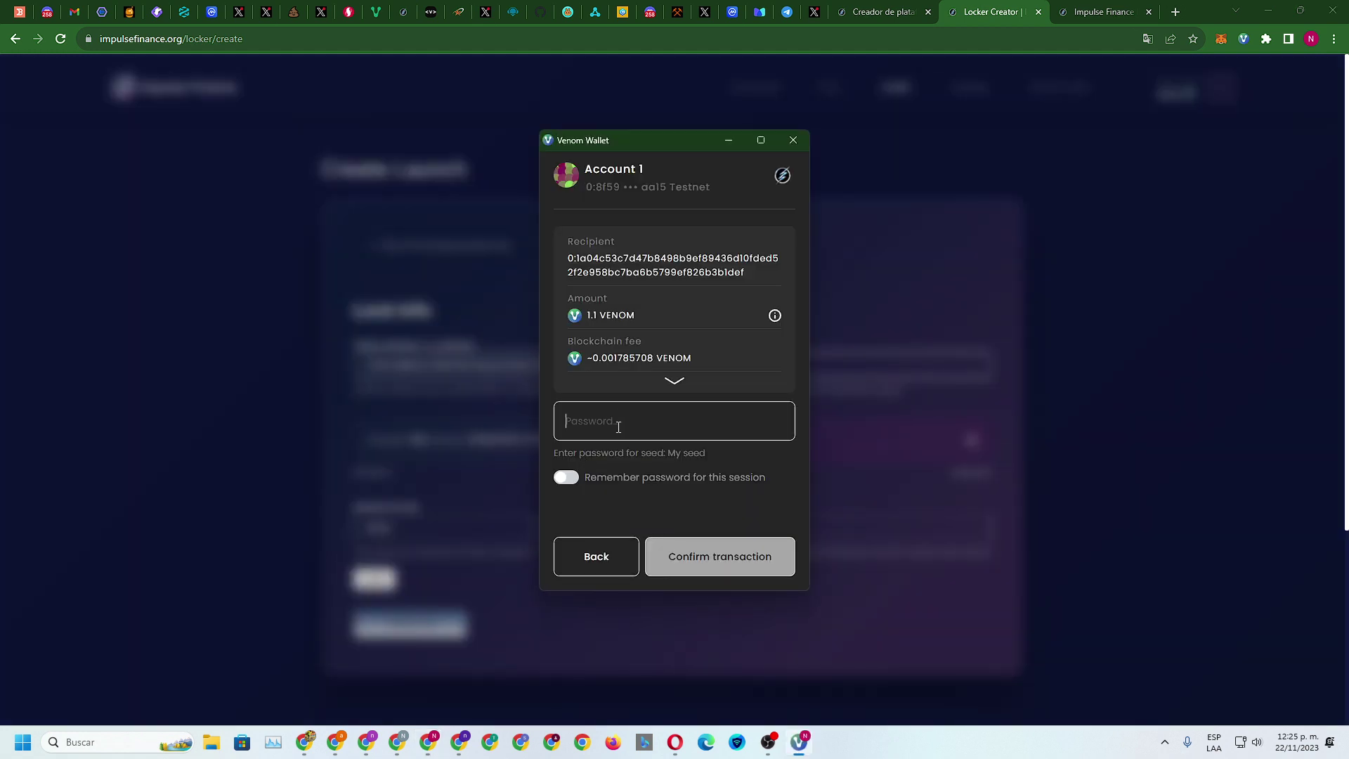
pyautogui.write('••••••')
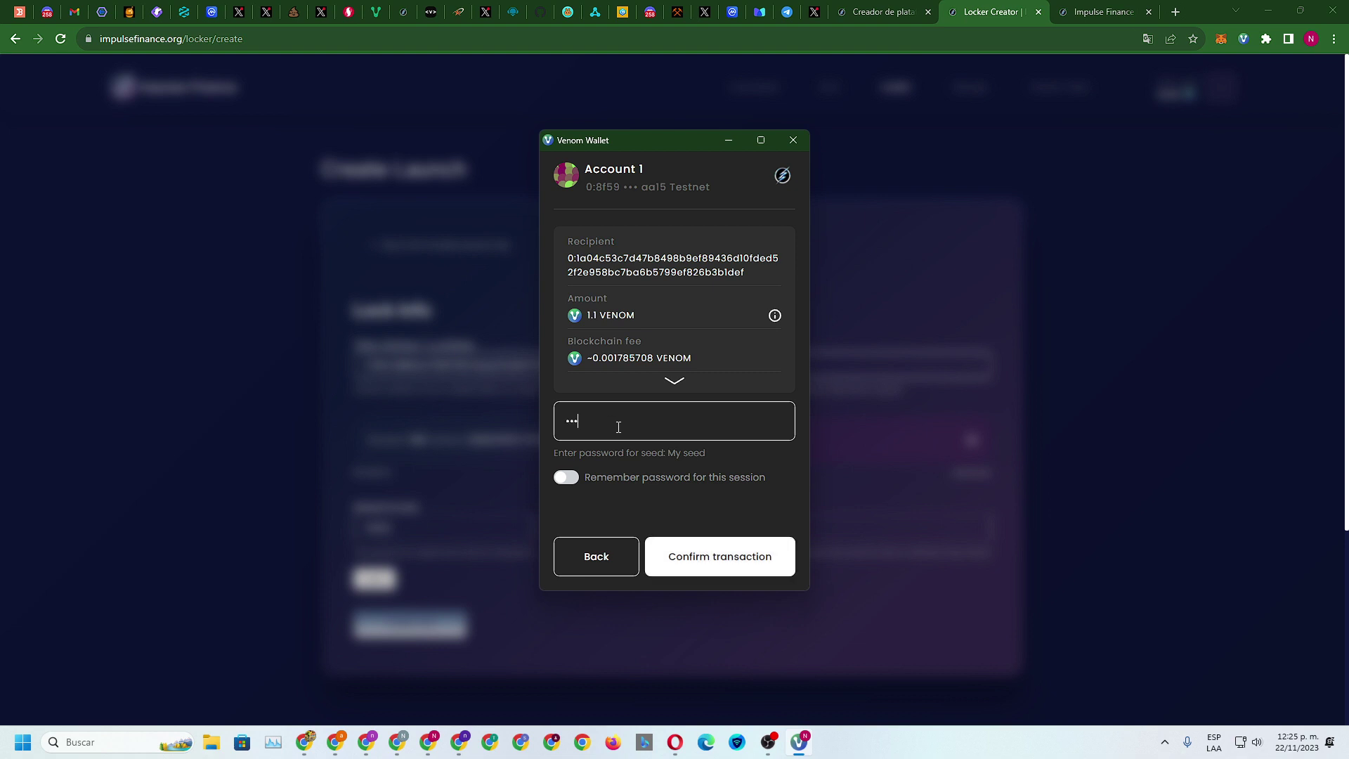
pyautogui.write('••••')
pyautogui.press('Return')
# Move between the sale creation and Locker Creator tabs while the lock transaction processes
pyautogui.click(887, 11)
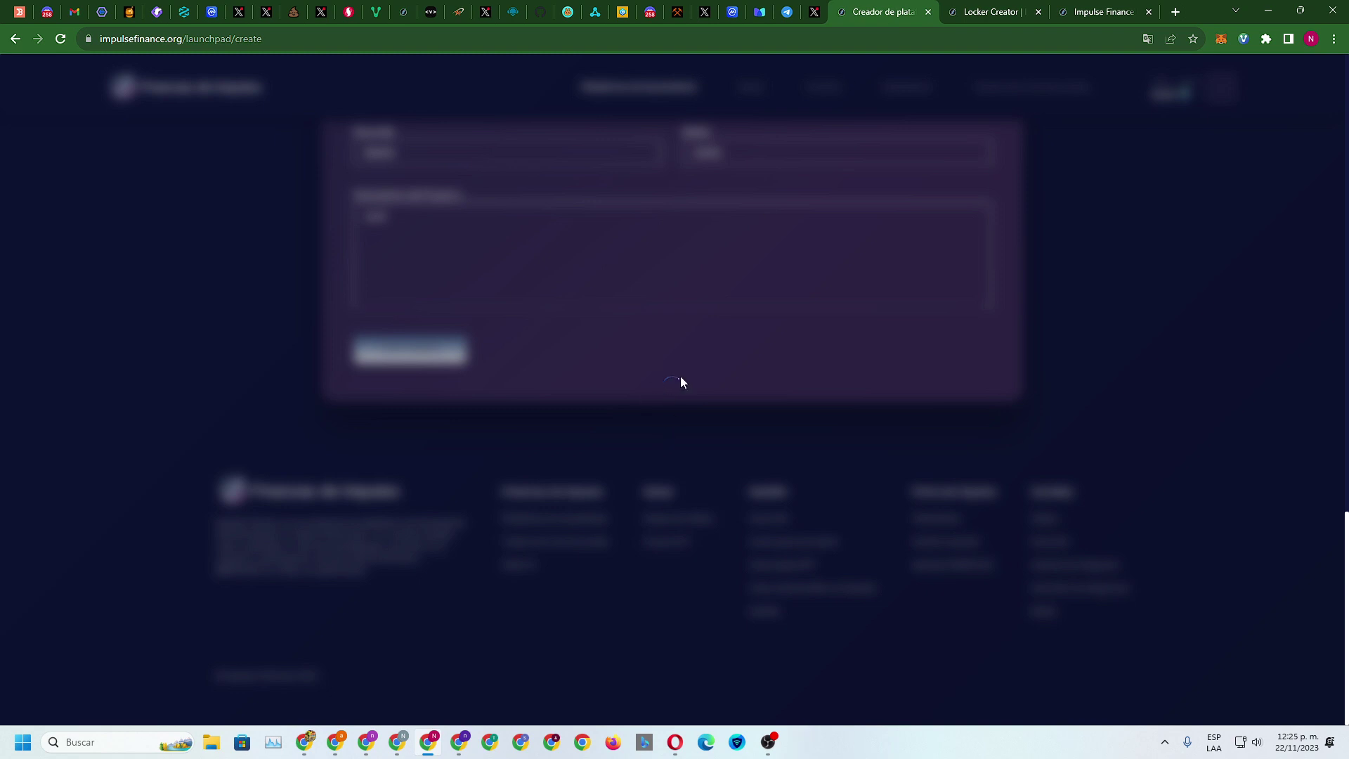
pyautogui.click(982, 10)
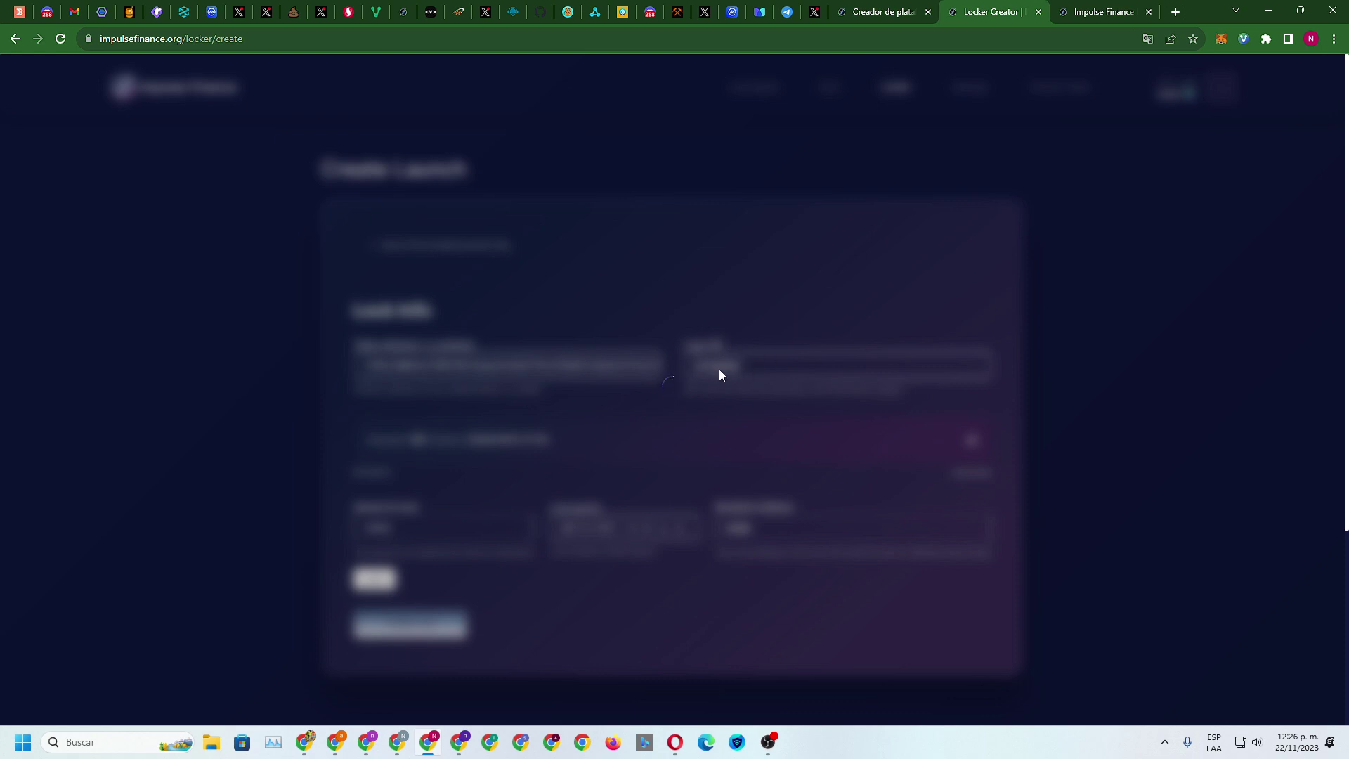
pyautogui.click(872, 12)
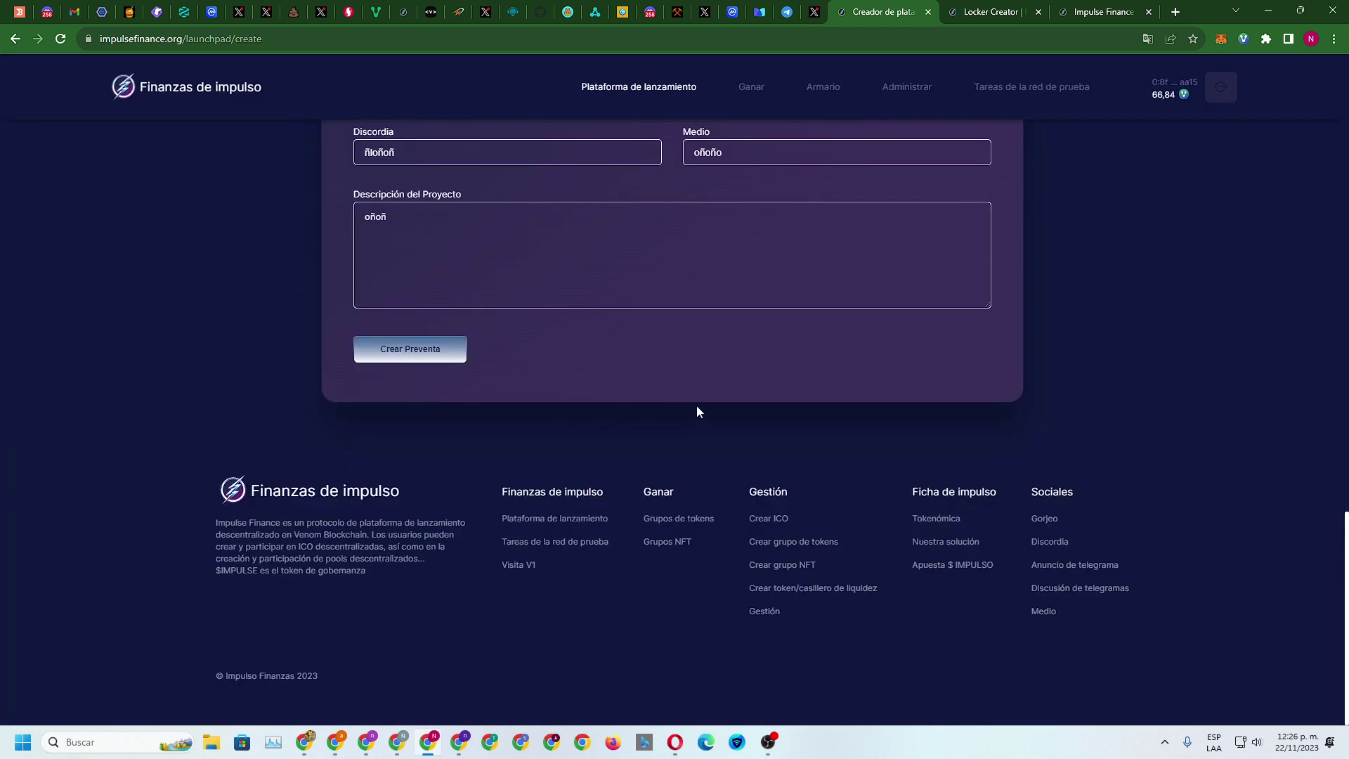
pyautogui.scroll(10, 697, 412)
pyautogui.click(991, 11)
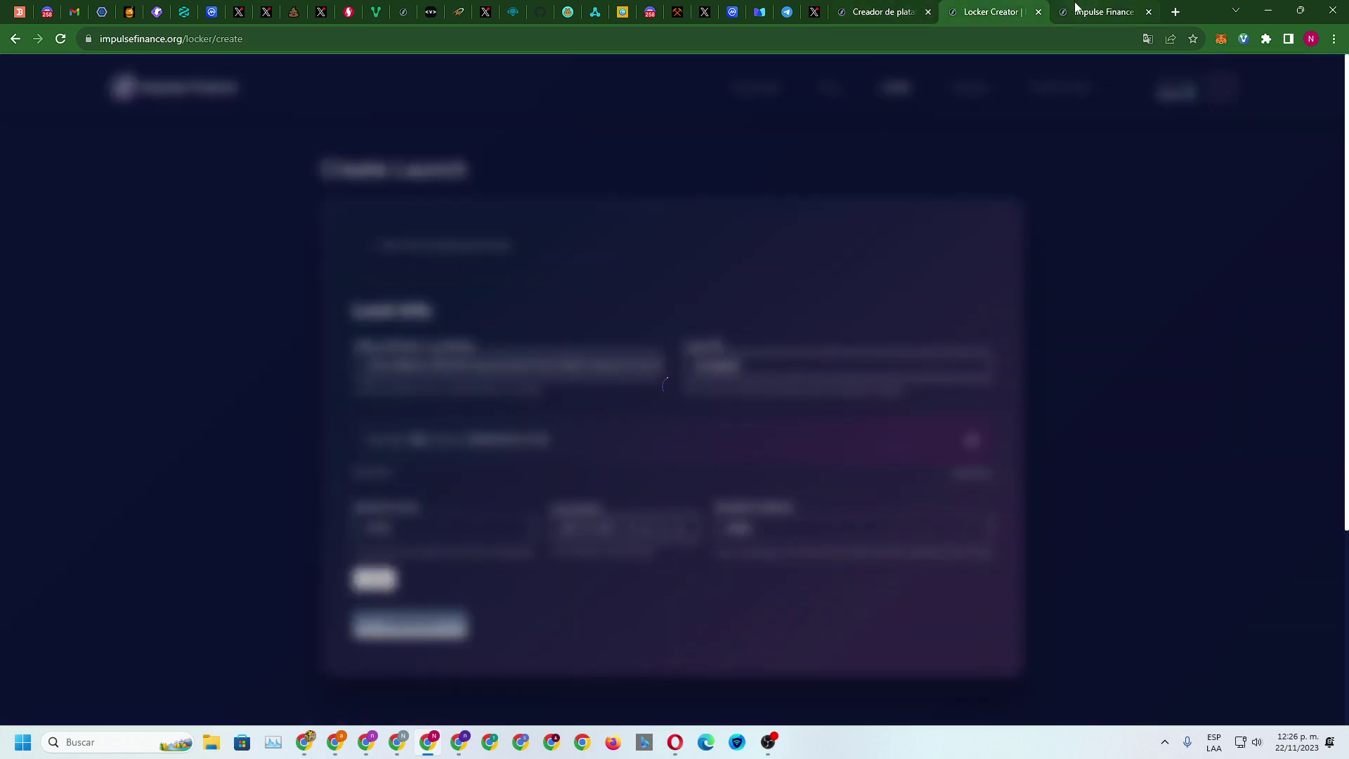
pyautogui.click(1077, 11)
# Open the Testnet Tasks dashboard and scroll through the task cards
pyautogui.click(1061, 87)
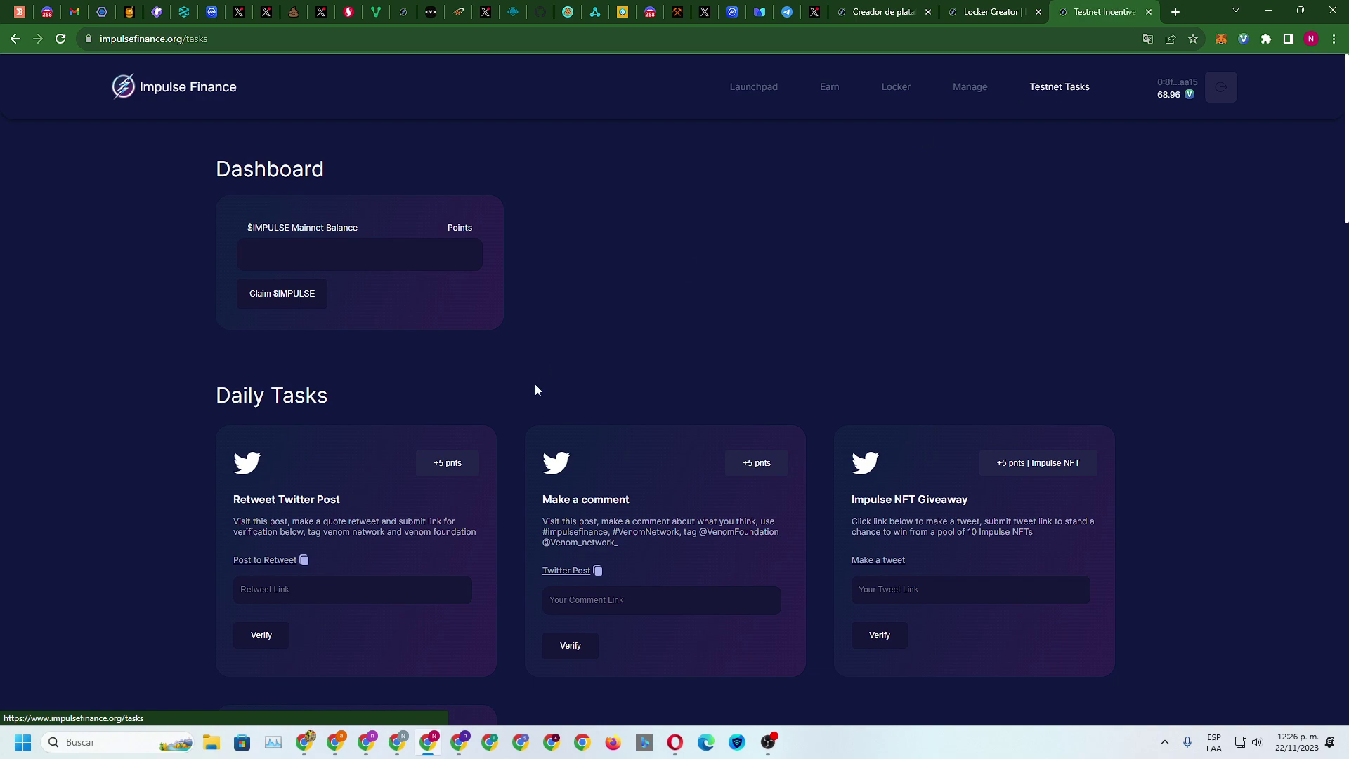
pyautogui.scroll(-8, 554, 379)
pyautogui.scroll(5, 503, 416)
pyautogui.scroll(-6, 422, 422)
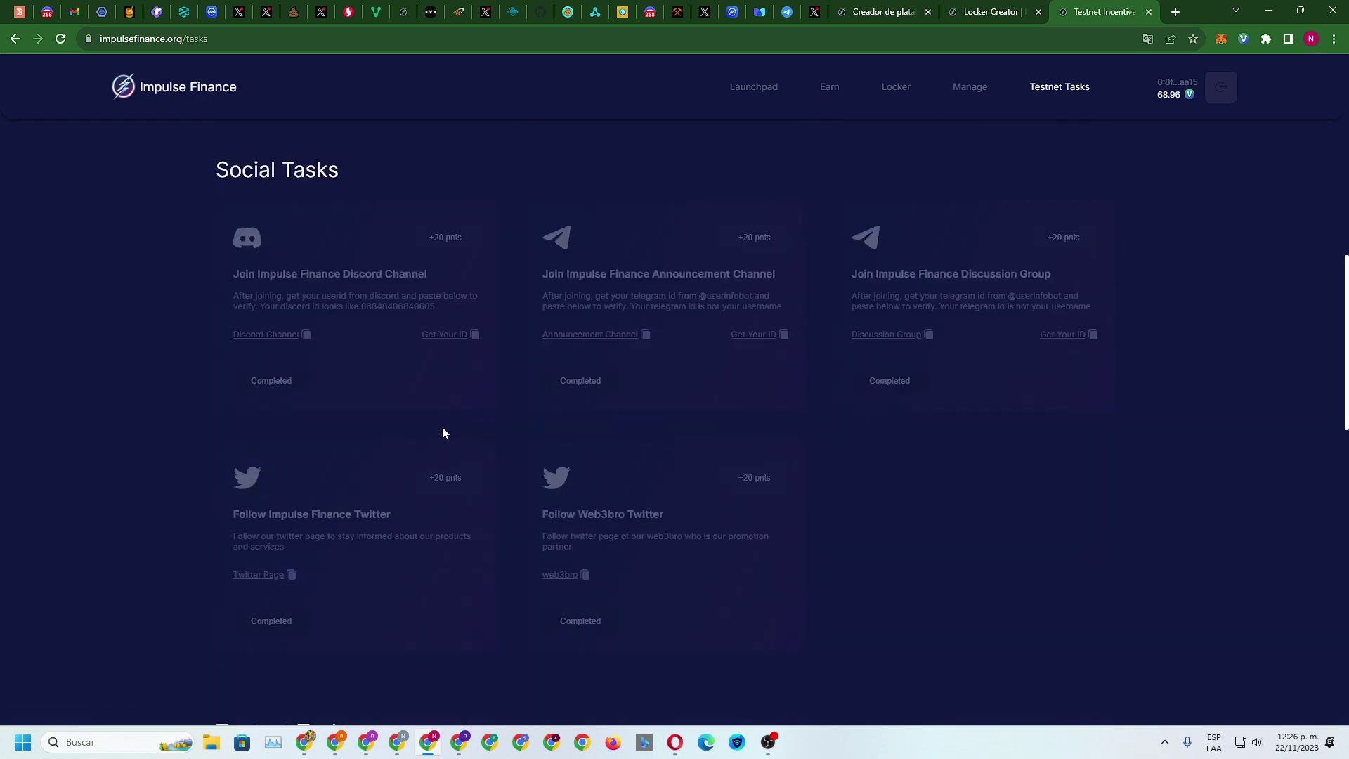
pyautogui.scroll(-15, 442, 432)
pyautogui.scroll(6, 464, 434)
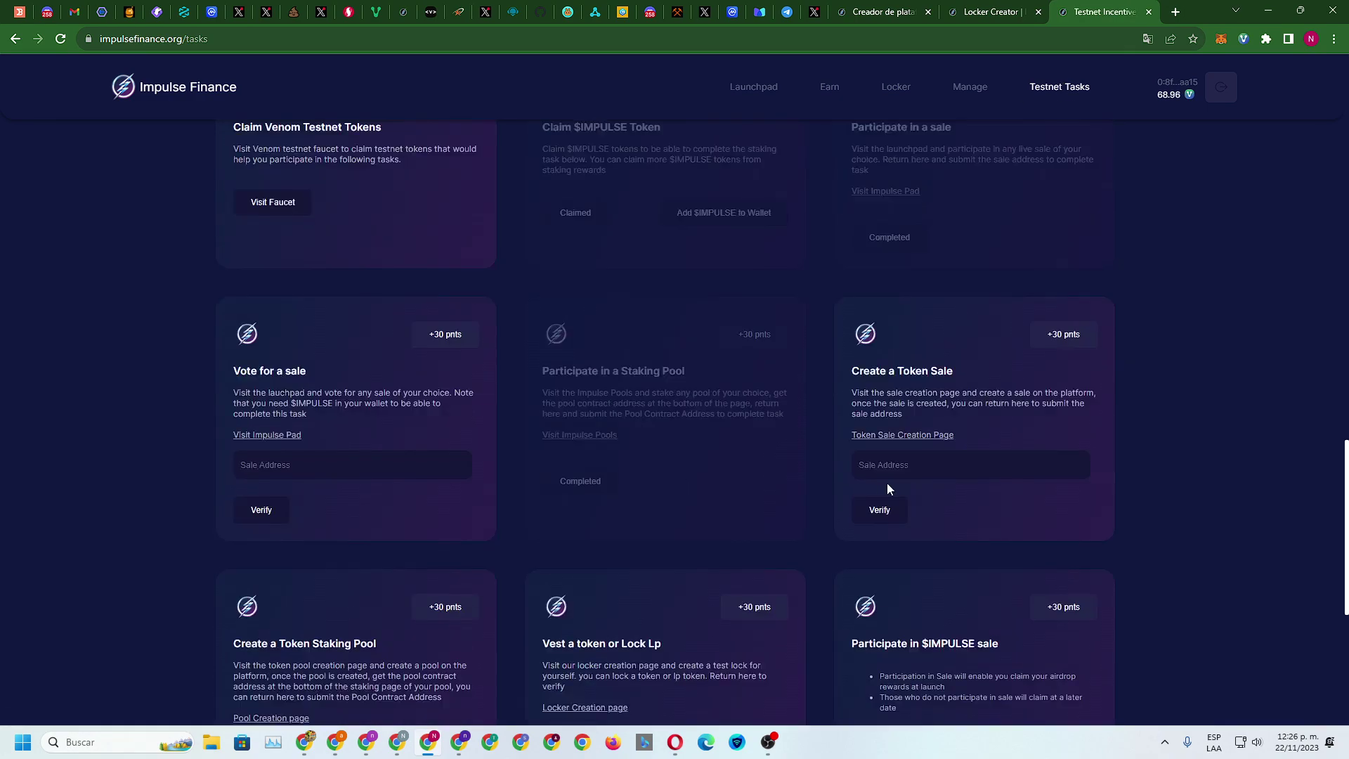
pyautogui.scroll(-4, 888, 485)
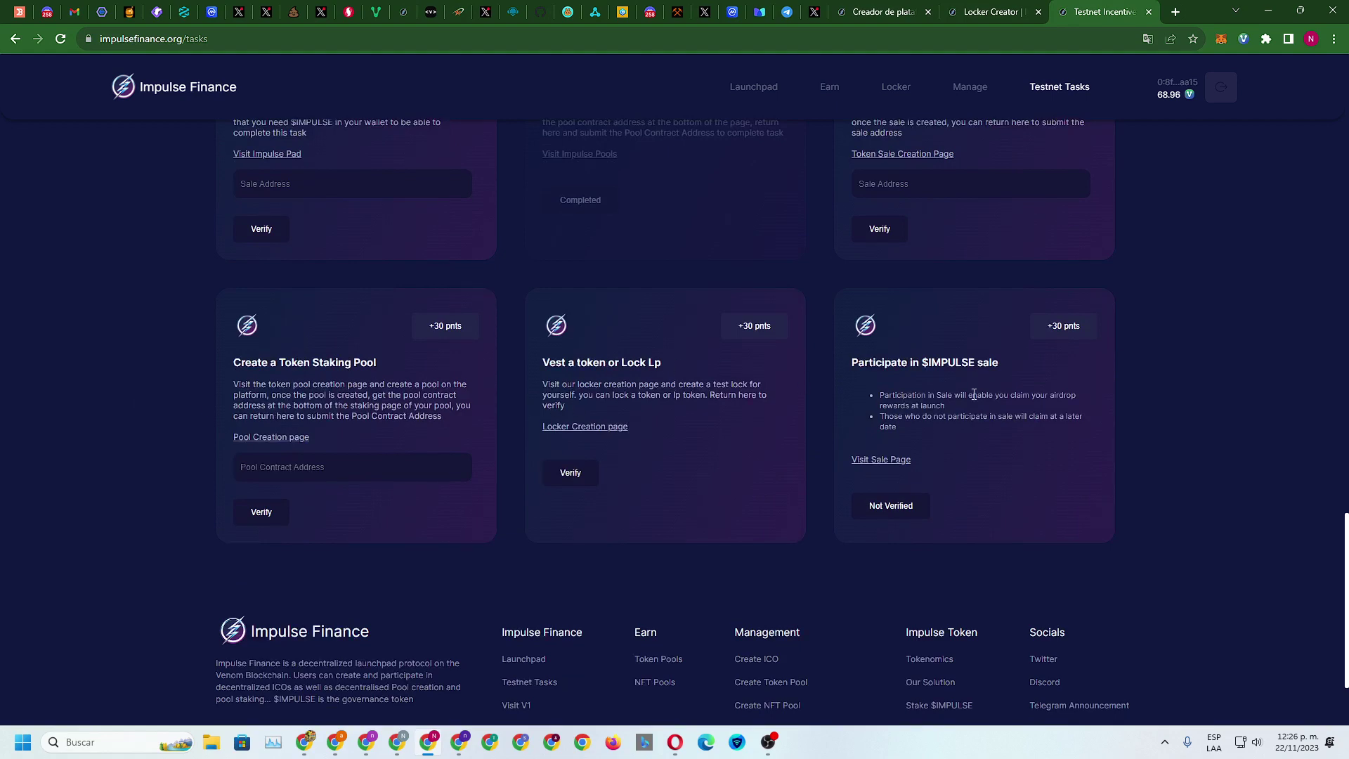
# Go to the launchpad sales, filter to Audited Only, and open the Ventory sale
pyautogui.click(879, 461)
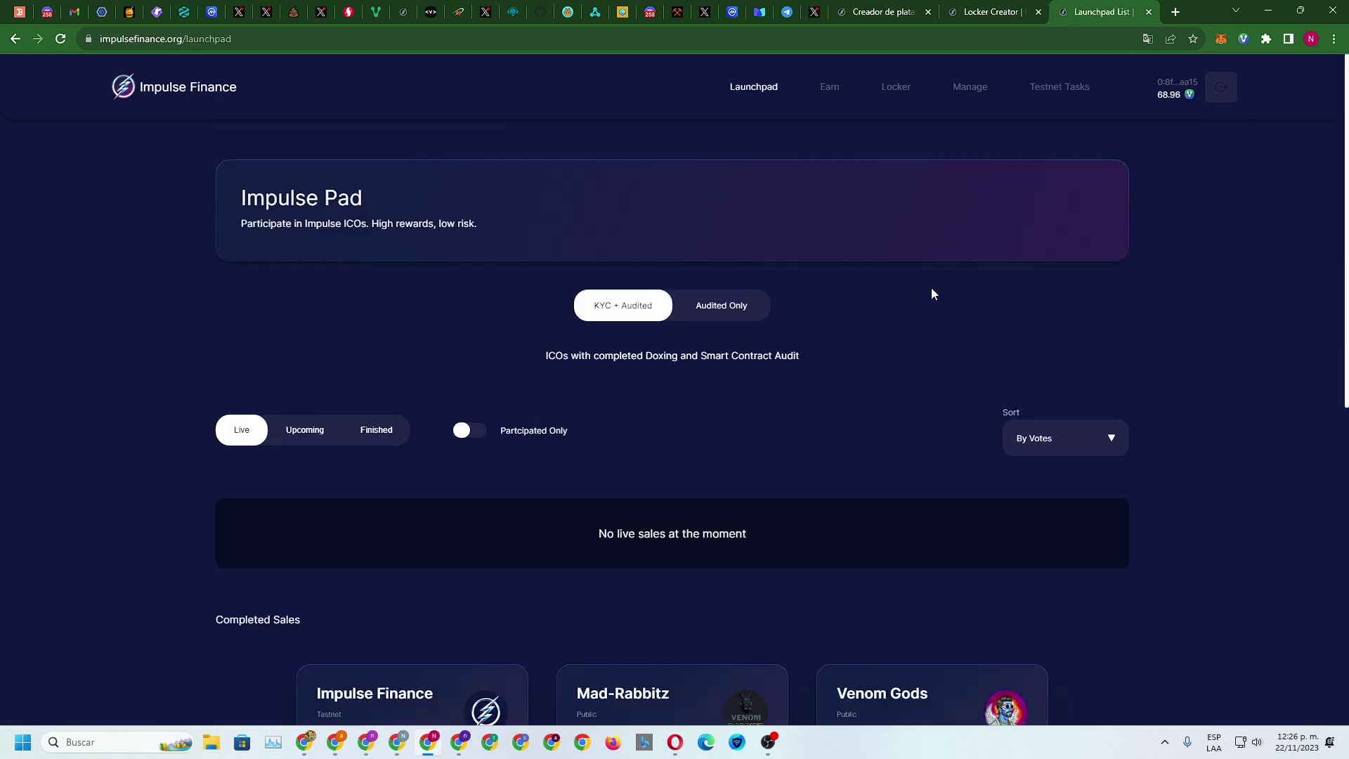
pyautogui.scroll(-5, 935, 286)
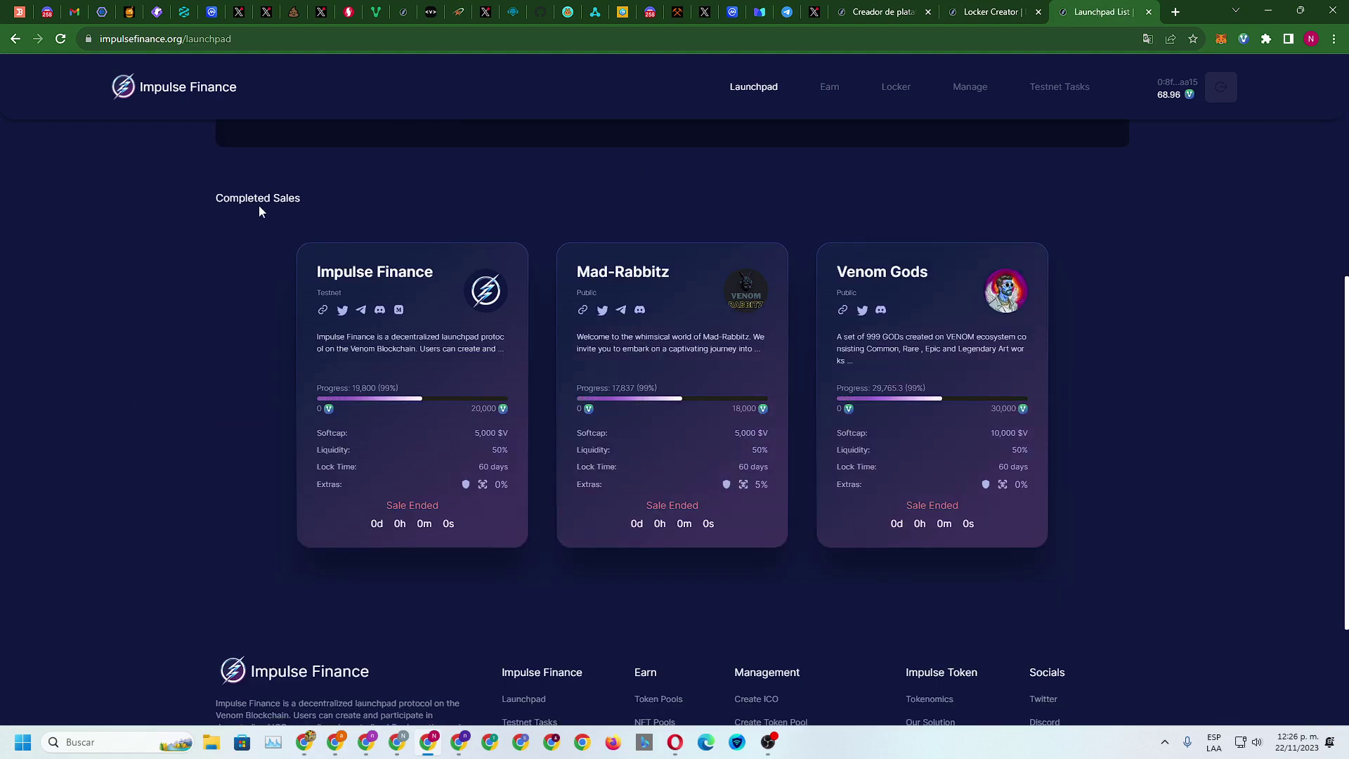
pyautogui.scroll(4, 731, 277)
pyautogui.click(717, 160)
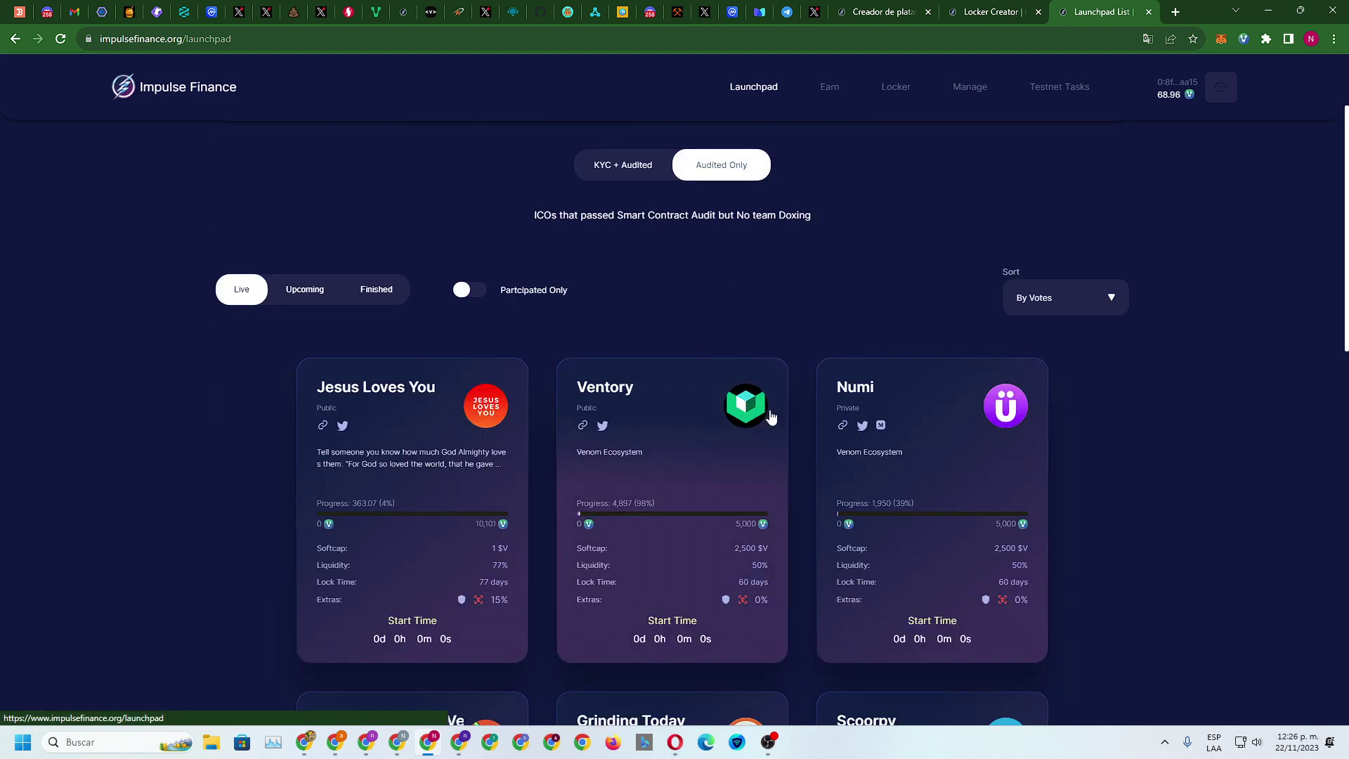
pyautogui.scroll(-4, 648, 311)
pyautogui.click(648, 311)
# Buy 1 Ventory token and approve the 1.35 VENOM transaction with the wallet password
pyautogui.scroll(-4, 690, 372)
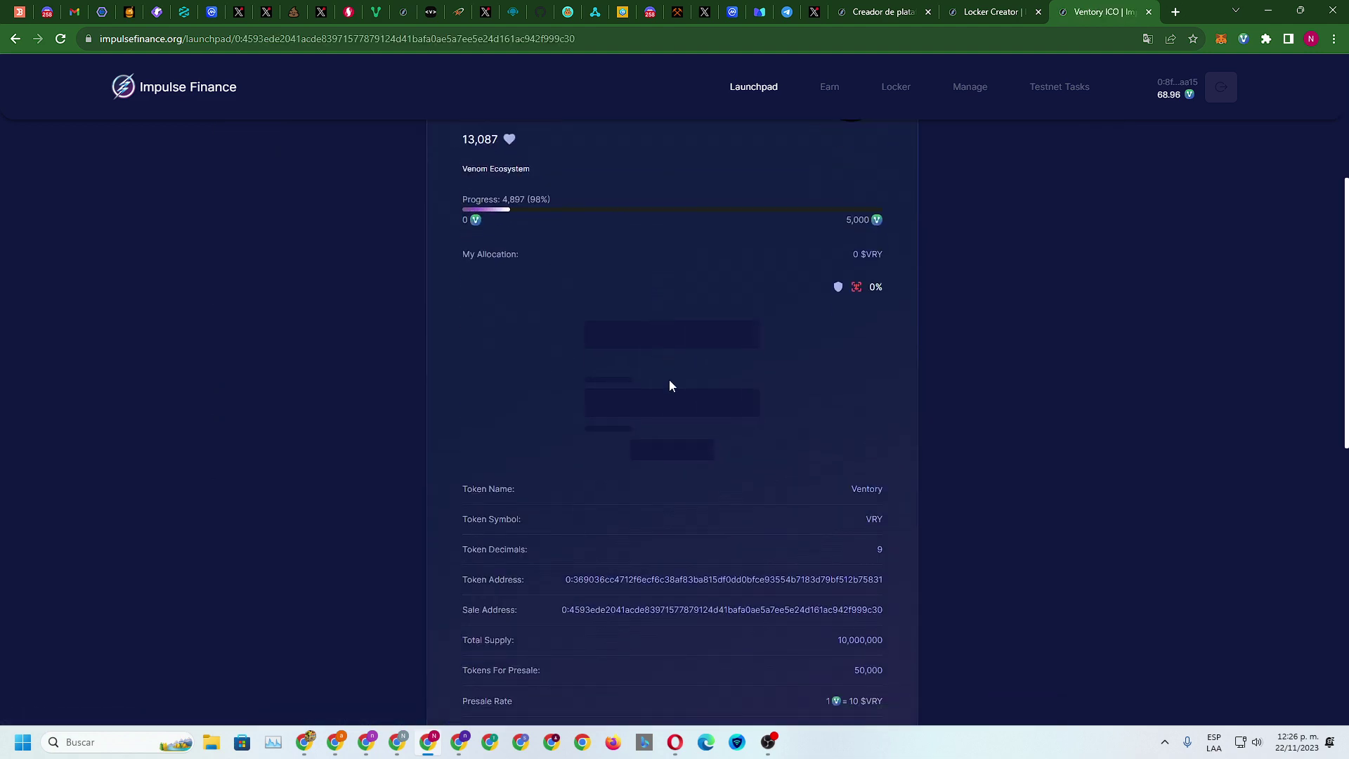
pyautogui.scroll(4, 672, 379)
pyautogui.scroll(-4, 671, 378)
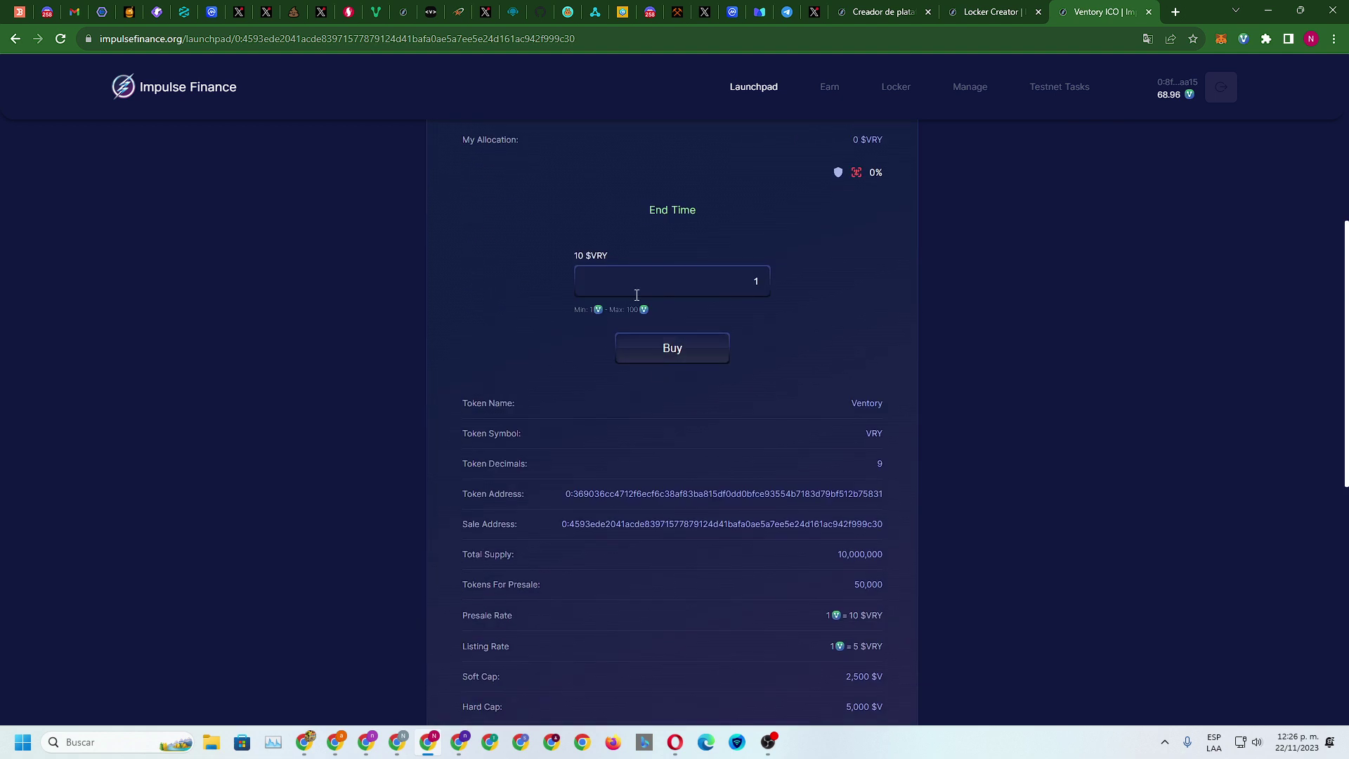
pyautogui.click(659, 356)
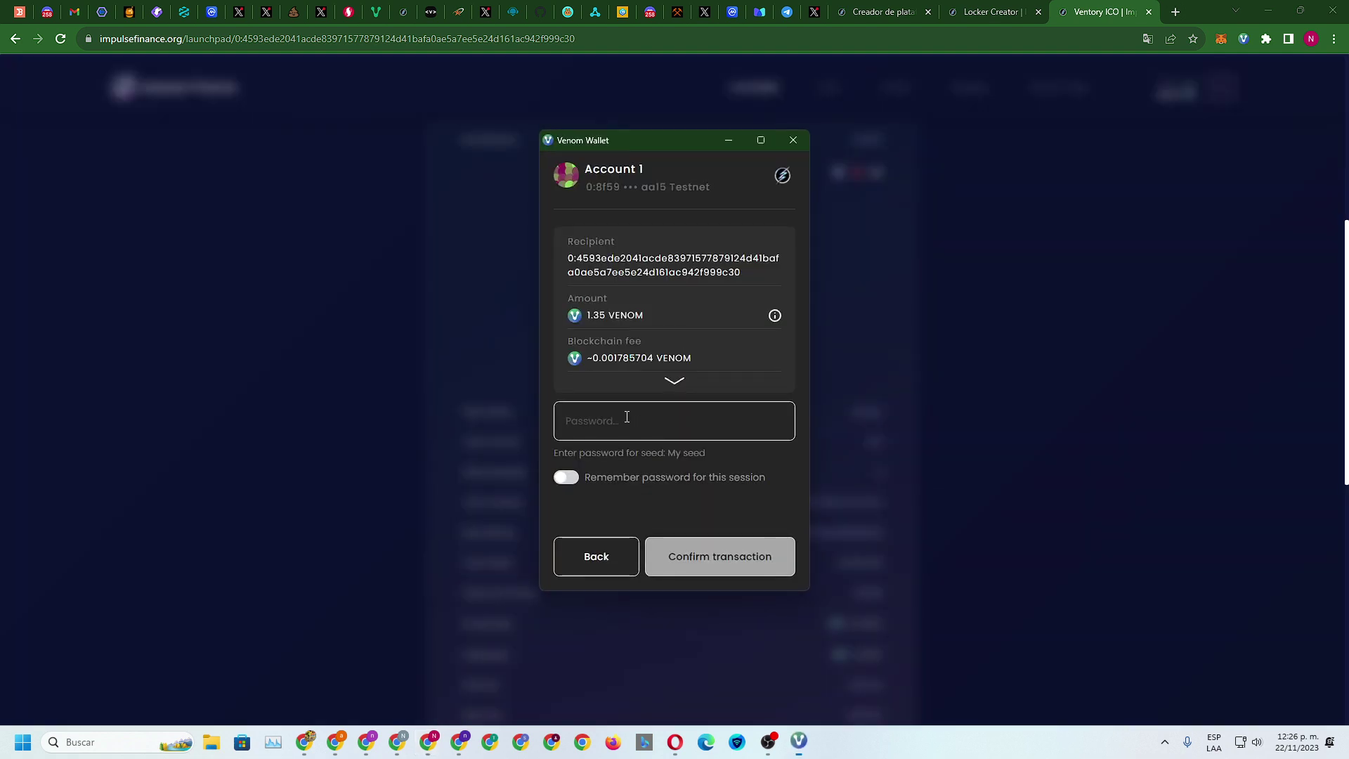
pyautogui.write('********')
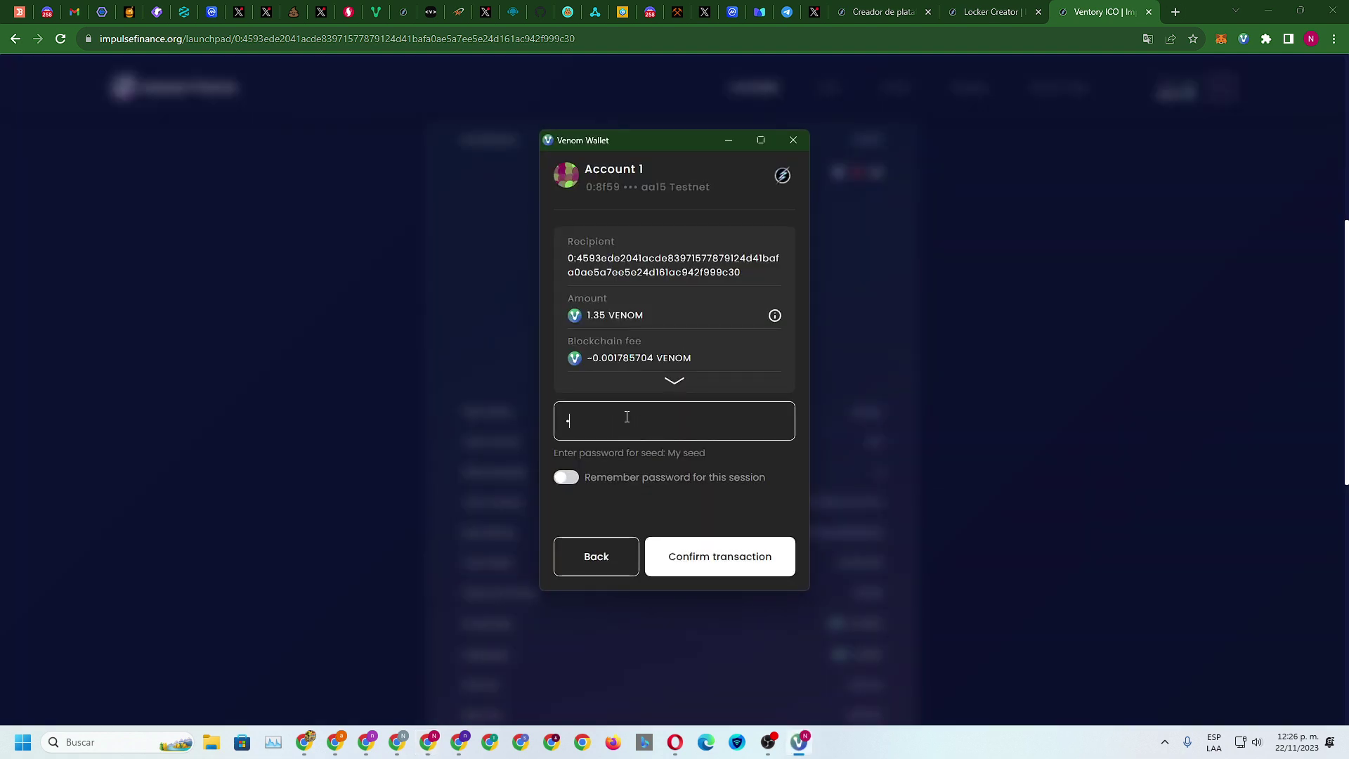
pyautogui.press('BackSpace')
pyautogui.press('BackSpace')
pyautogui.press('BackSpace')
pyautogui.press('BackSpace')
pyautogui.press('BackSpace')
pyautogui.press('BackSpace')
pyautogui.press('BackSpace')
pyautogui.press('BackSpace')
pyautogui.write('********')
pyautogui.press('Return')
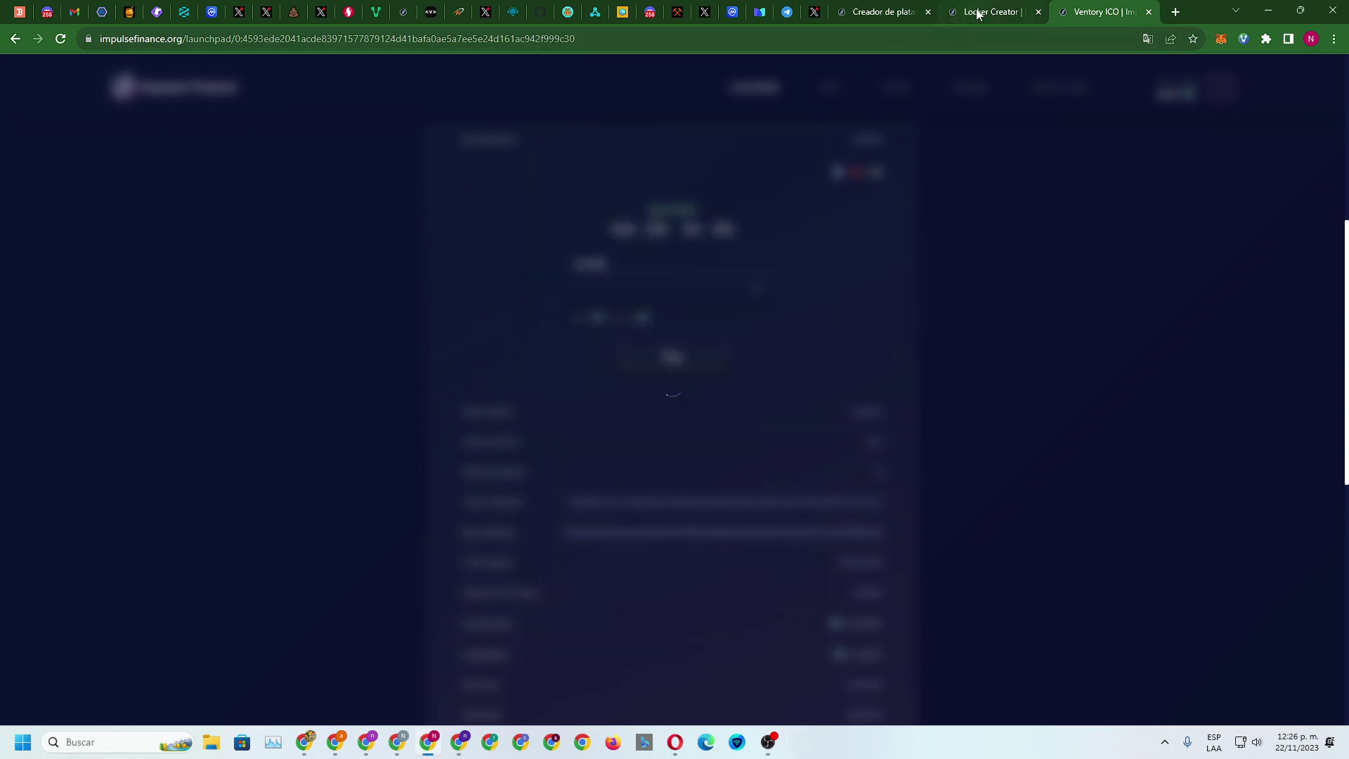
# Open the Testnet Tasks page and review the 175 earned task points
pyautogui.click(977, 12)
pyautogui.click(889, 8)
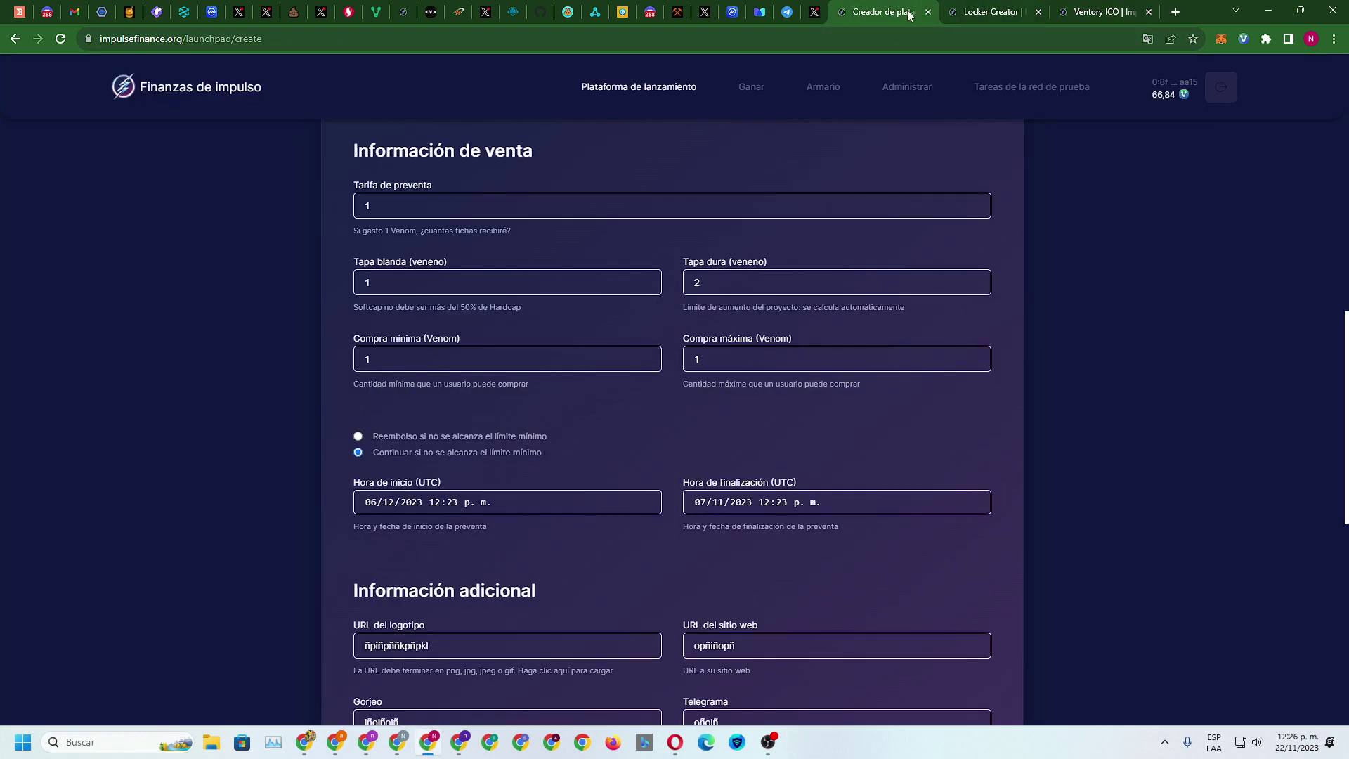
pyautogui.click(1031, 86)
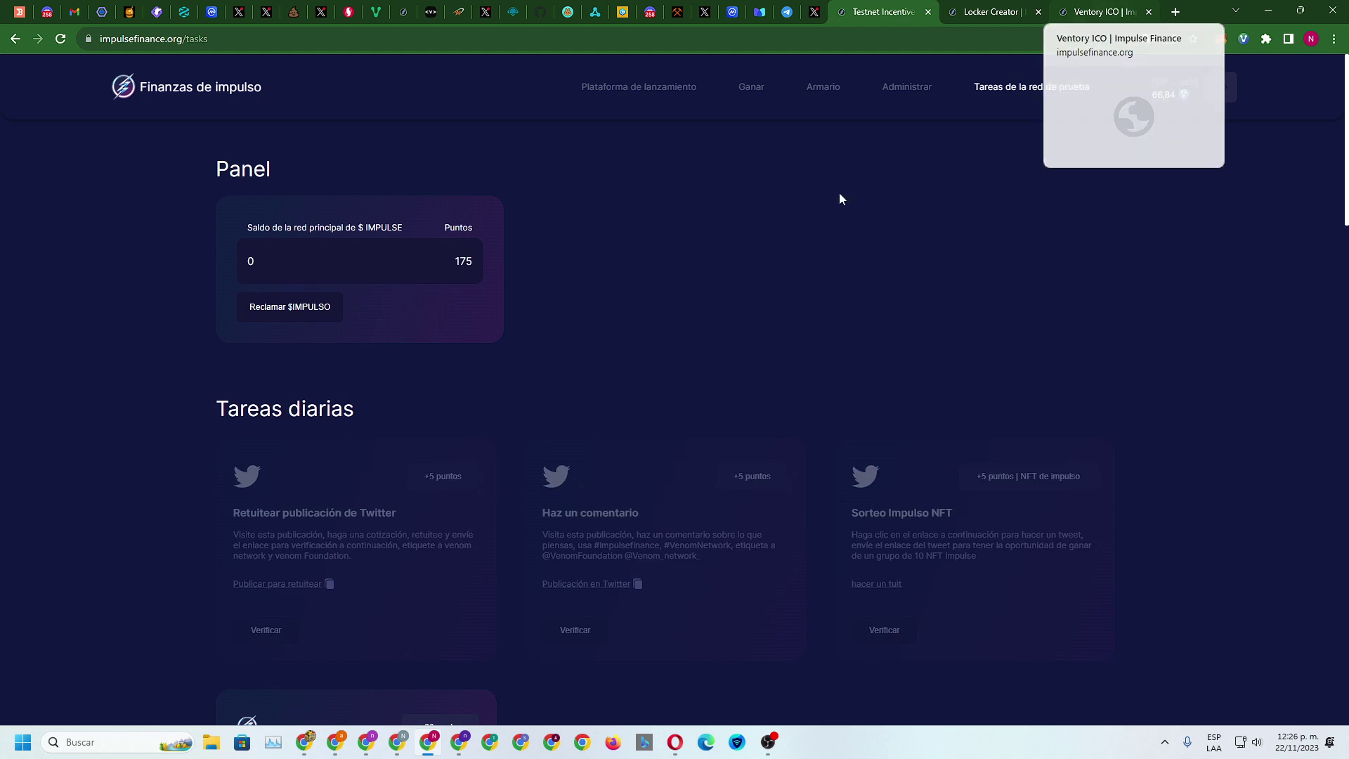
pyautogui.scroll(-15, 840, 199)
pyautogui.scroll(-4, 592, 339)
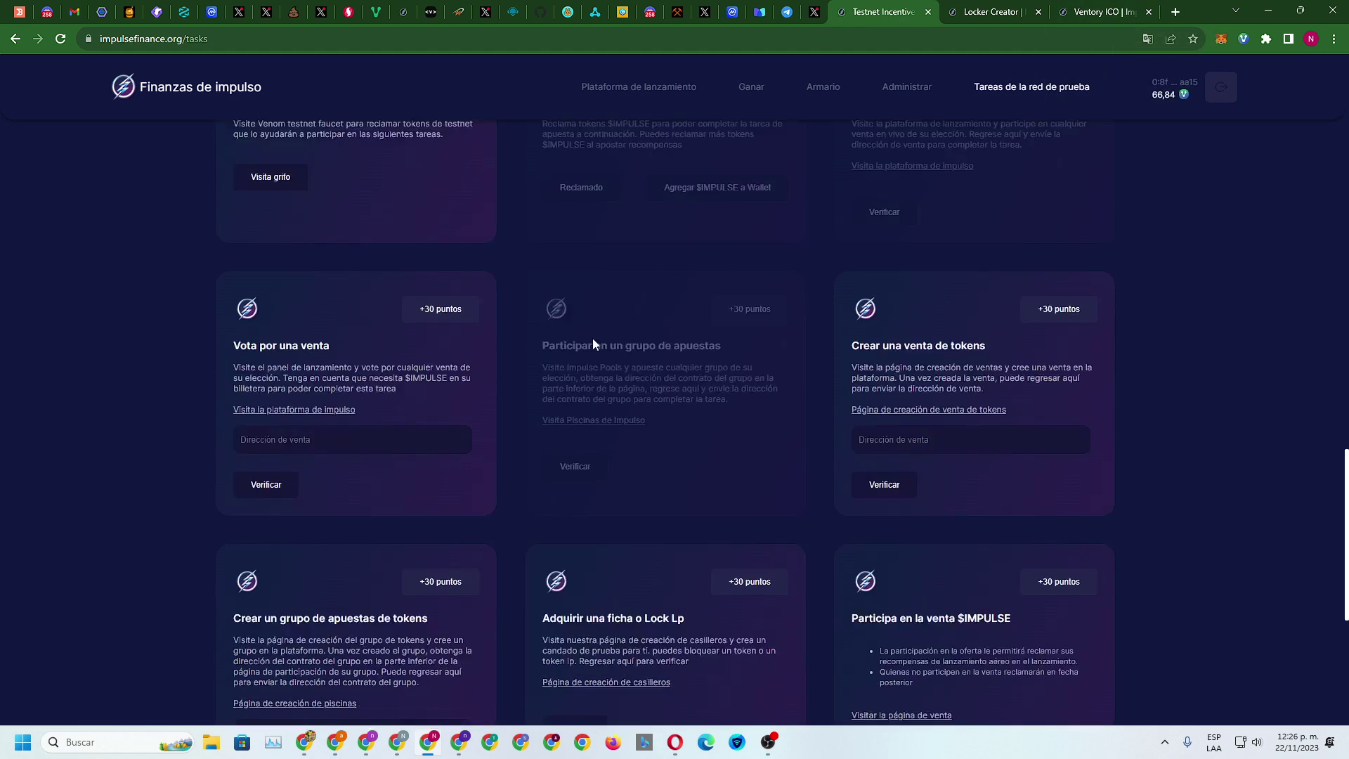
pyautogui.scroll(2, 535, 335)
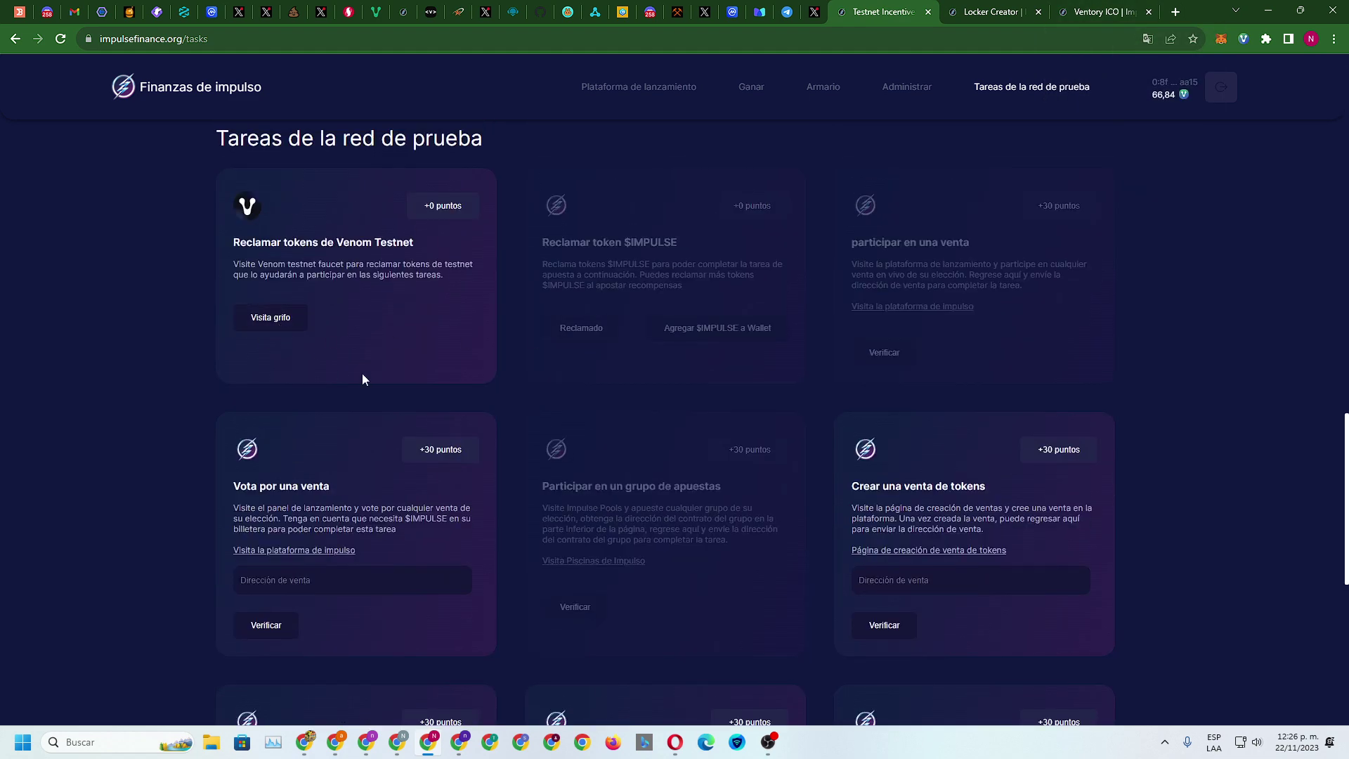
pyautogui.scroll(-3, 361, 374)
pyautogui.scroll(-5, 266, 398)
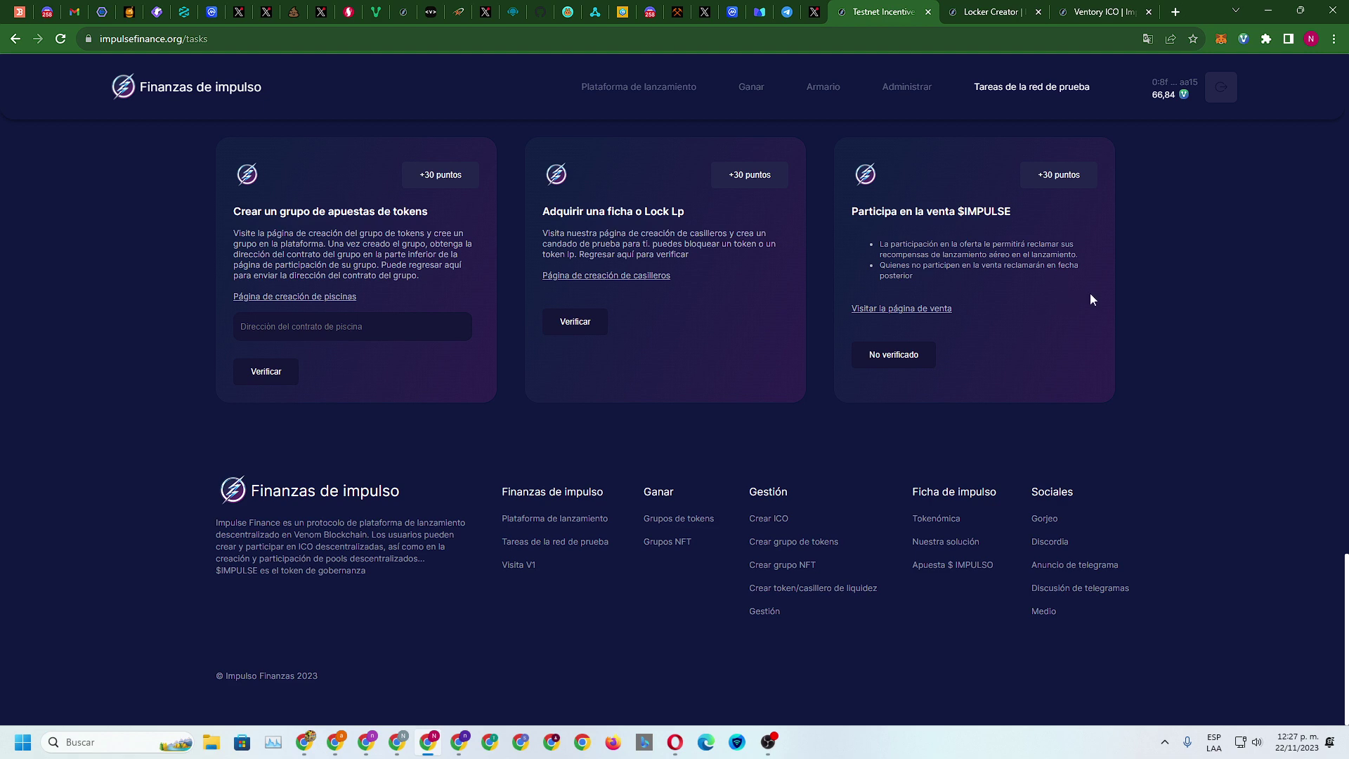
pyautogui.scroll(20, 1097, 294)
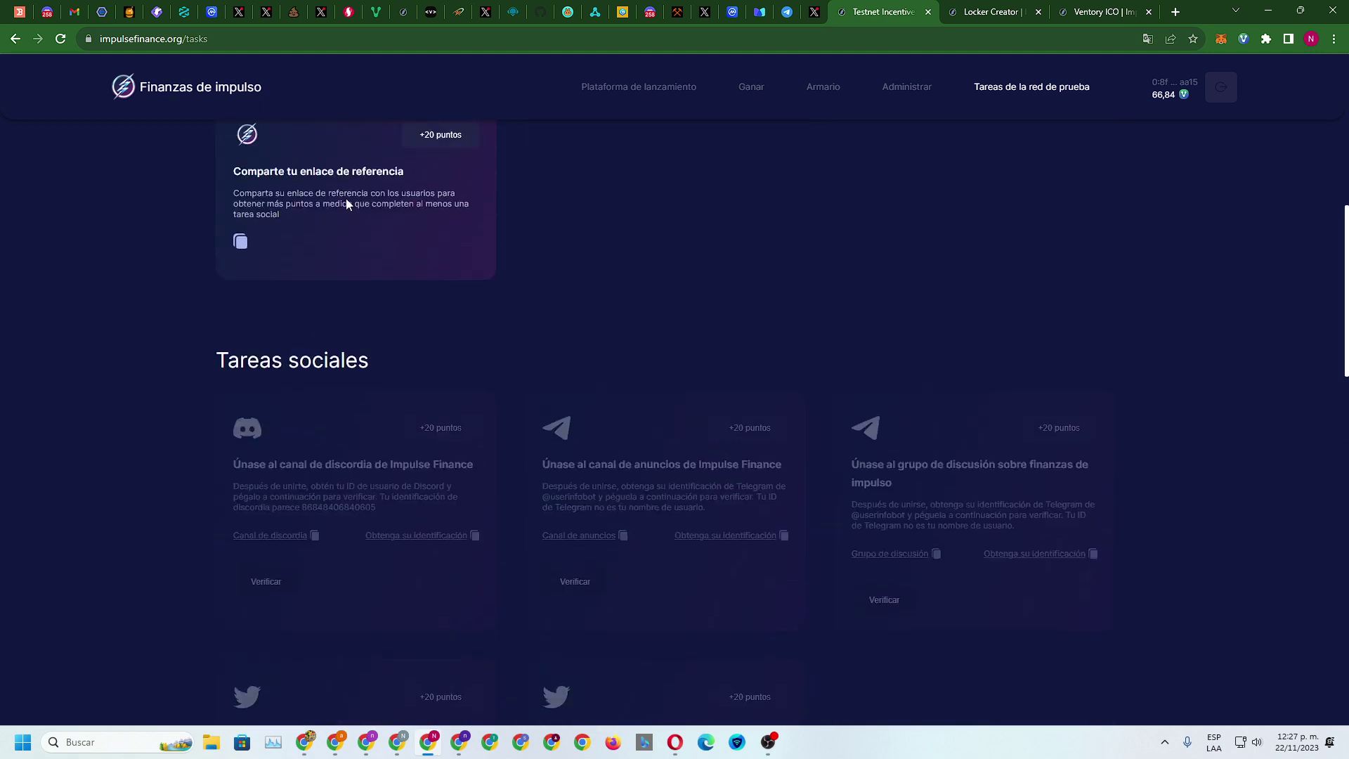
pyautogui.scroll(4, 387, 251)
pyautogui.scroll(-20, 985, 394)
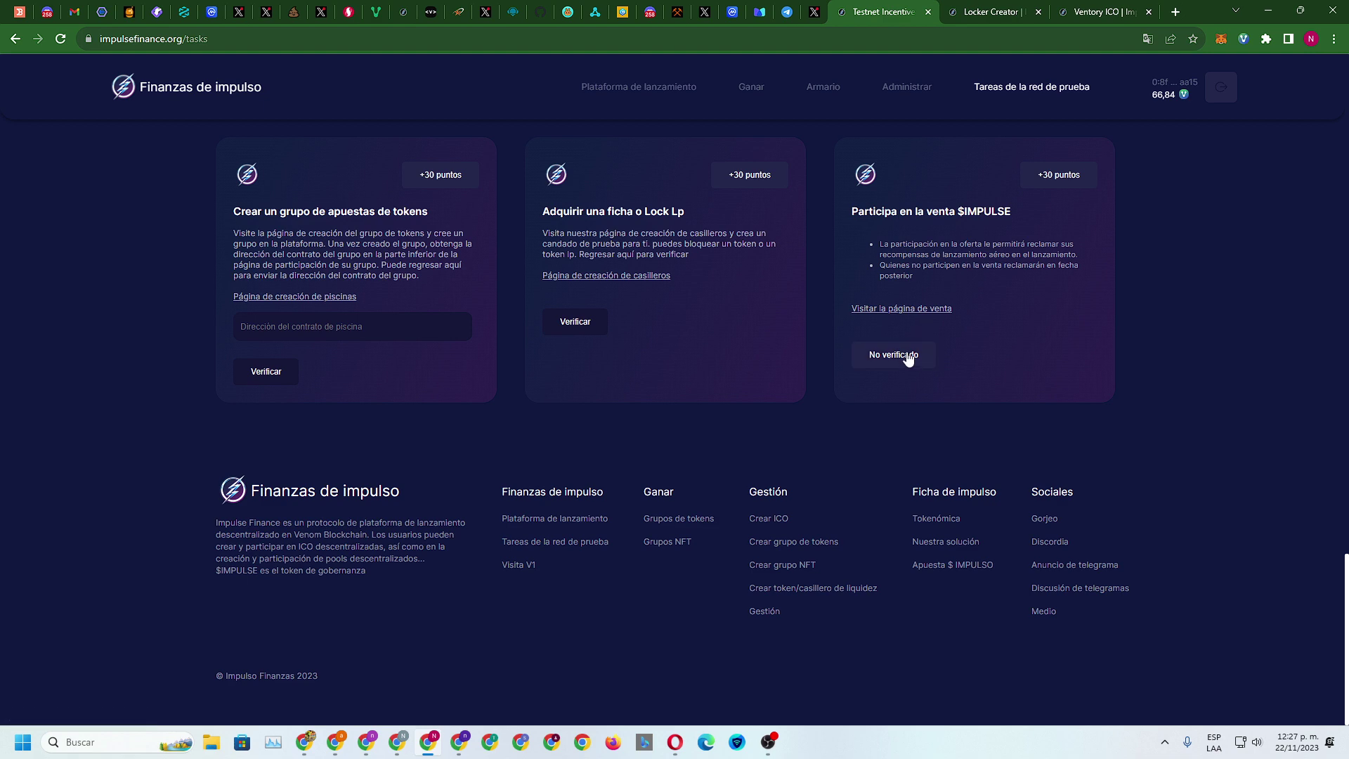
# Check the 10 $VRY allocation on the Ventory sale page, then return to the launchpad list
pyautogui.click(1065, 7)
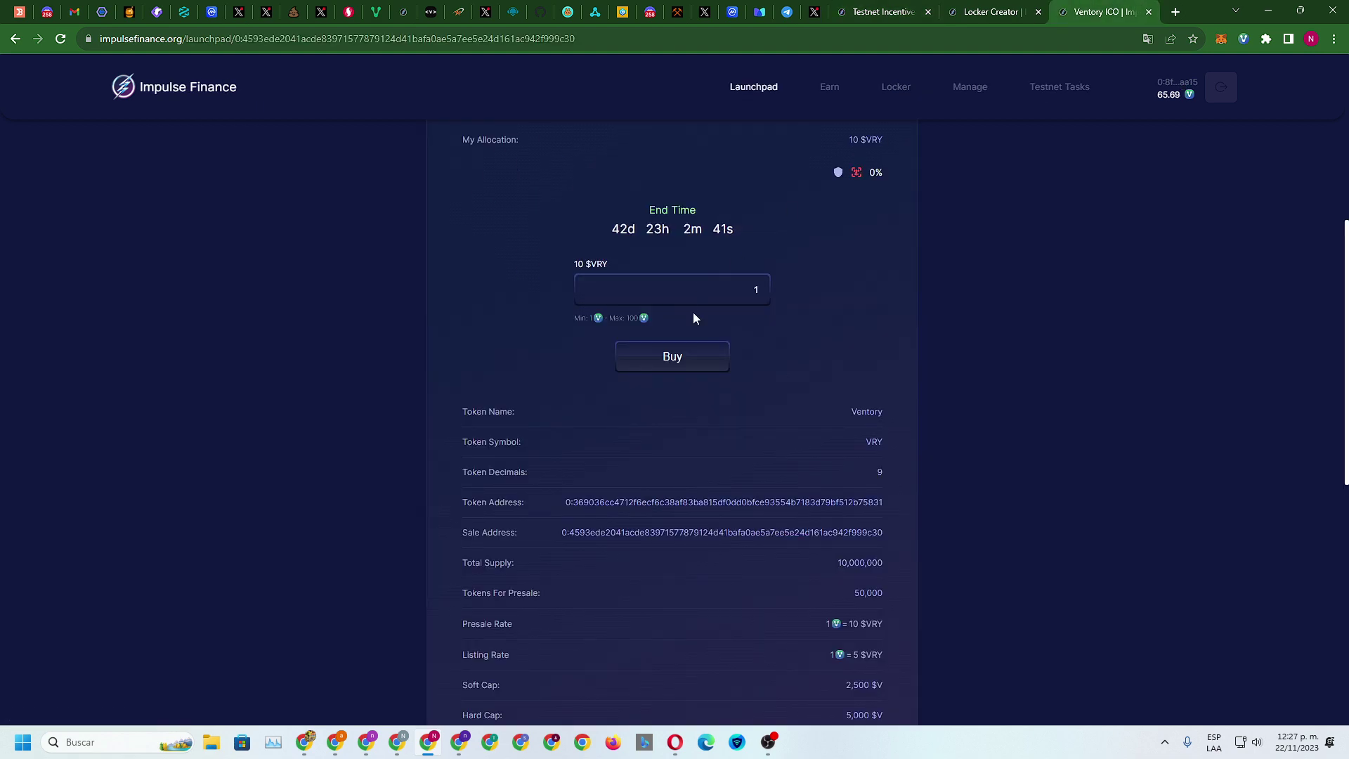
pyautogui.click(949, 10)
pyautogui.click(882, 10)
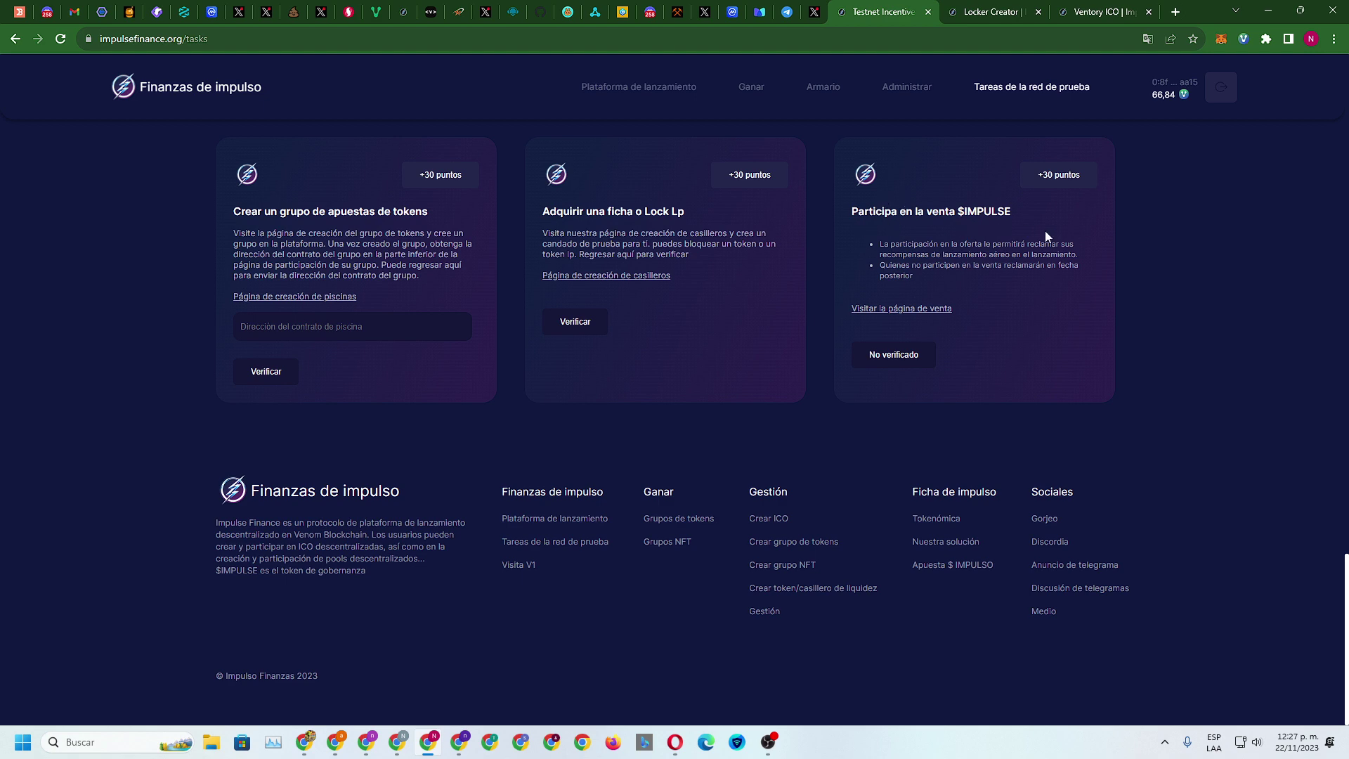
pyautogui.click(1100, 11)
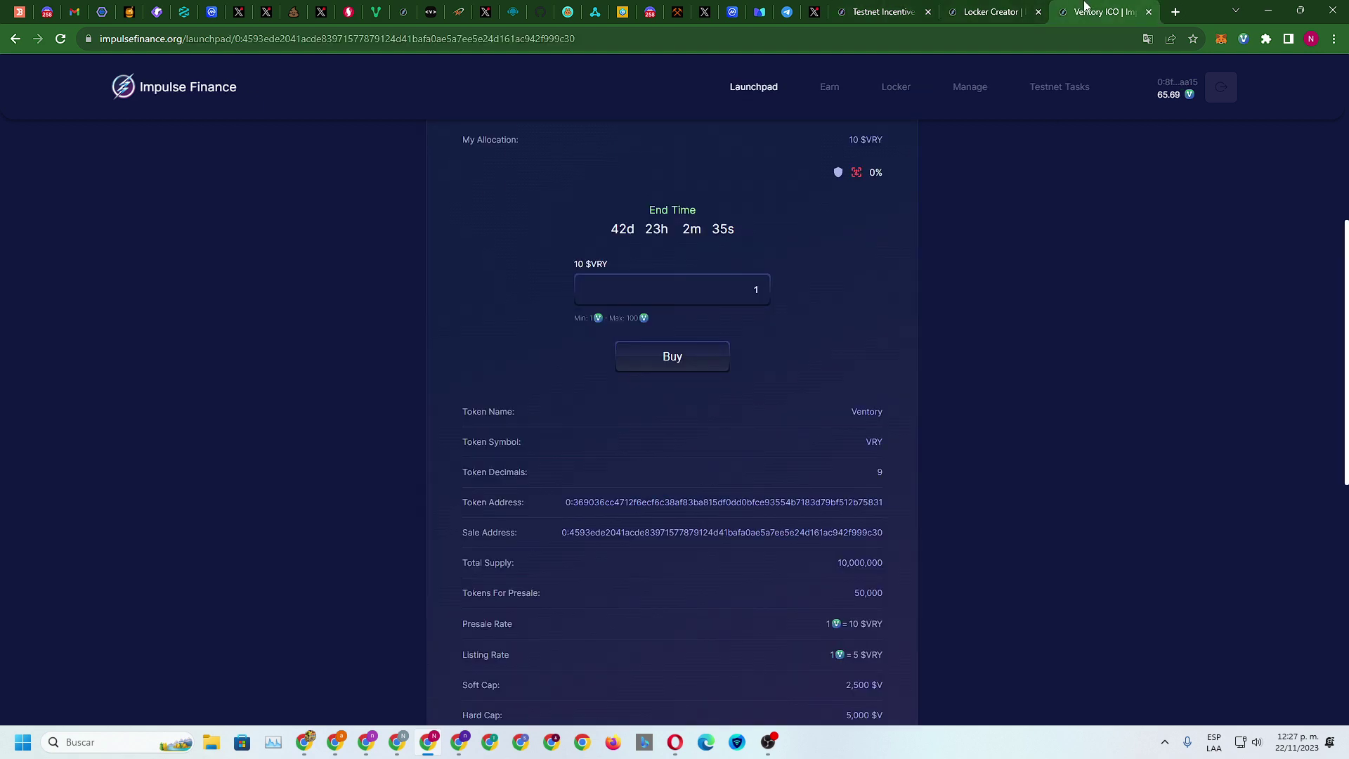
pyautogui.scroll(5, 454, 217)
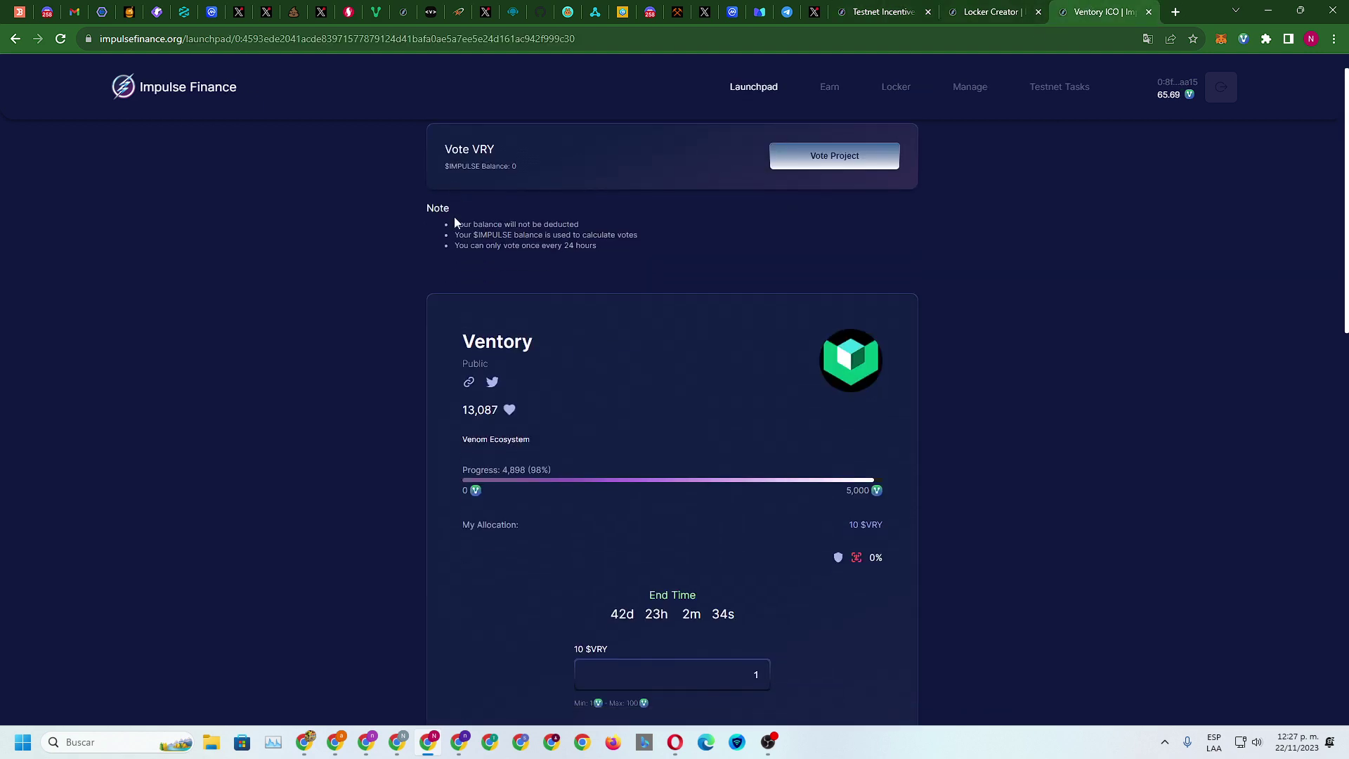
pyautogui.click(183, 95)
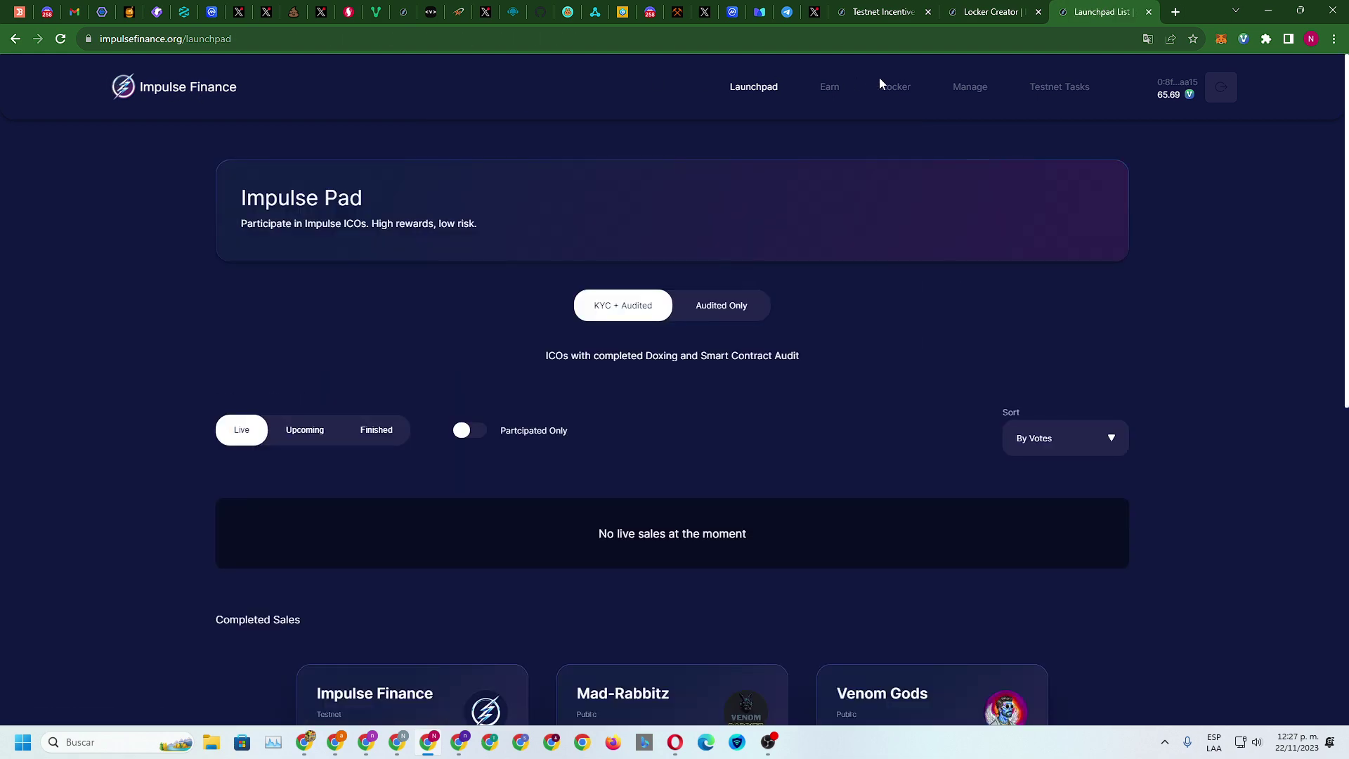
# Review the Earn IMPULSE staking pool details and the Testnet Tasks dashboard
pyautogui.click(831, 87)
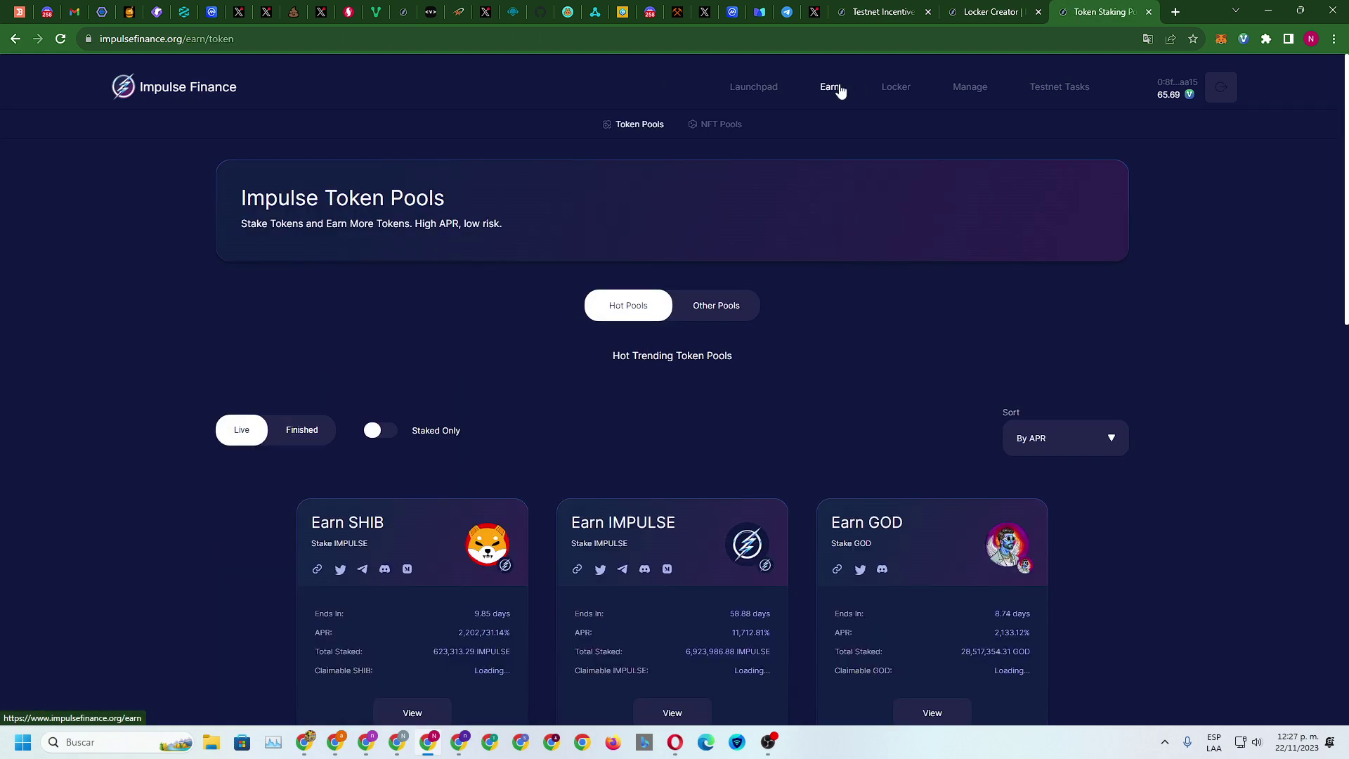
pyautogui.scroll(-3, 976, 360)
pyautogui.click(683, 503)
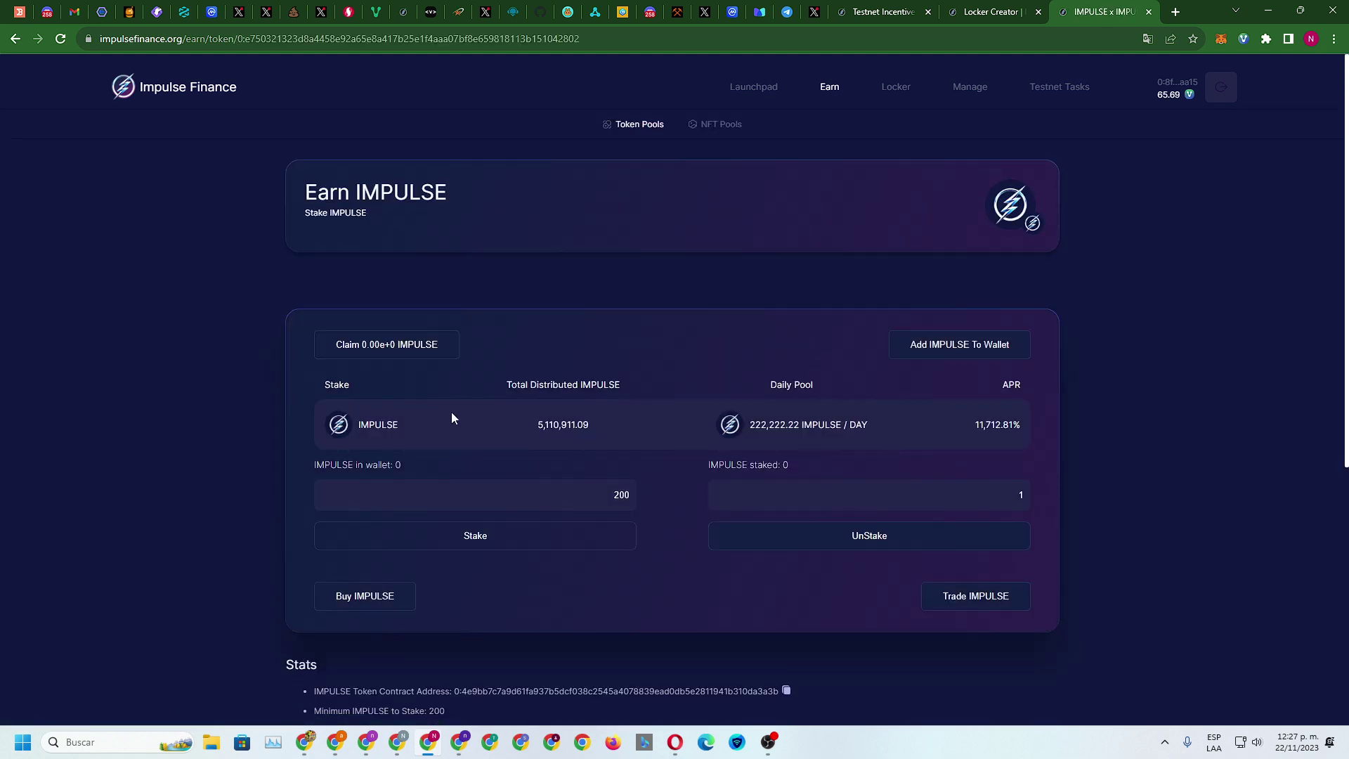
pyautogui.click(361, 599)
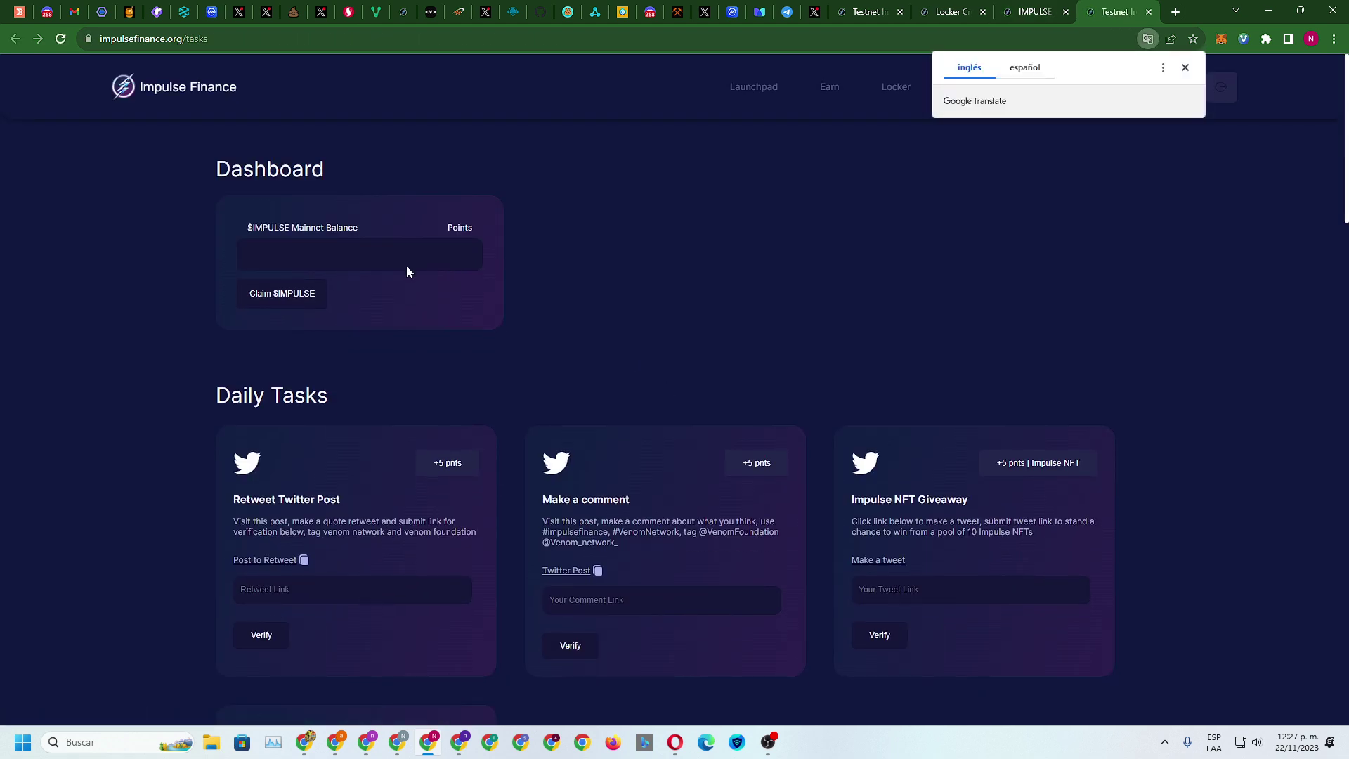
pyautogui.click(291, 314)
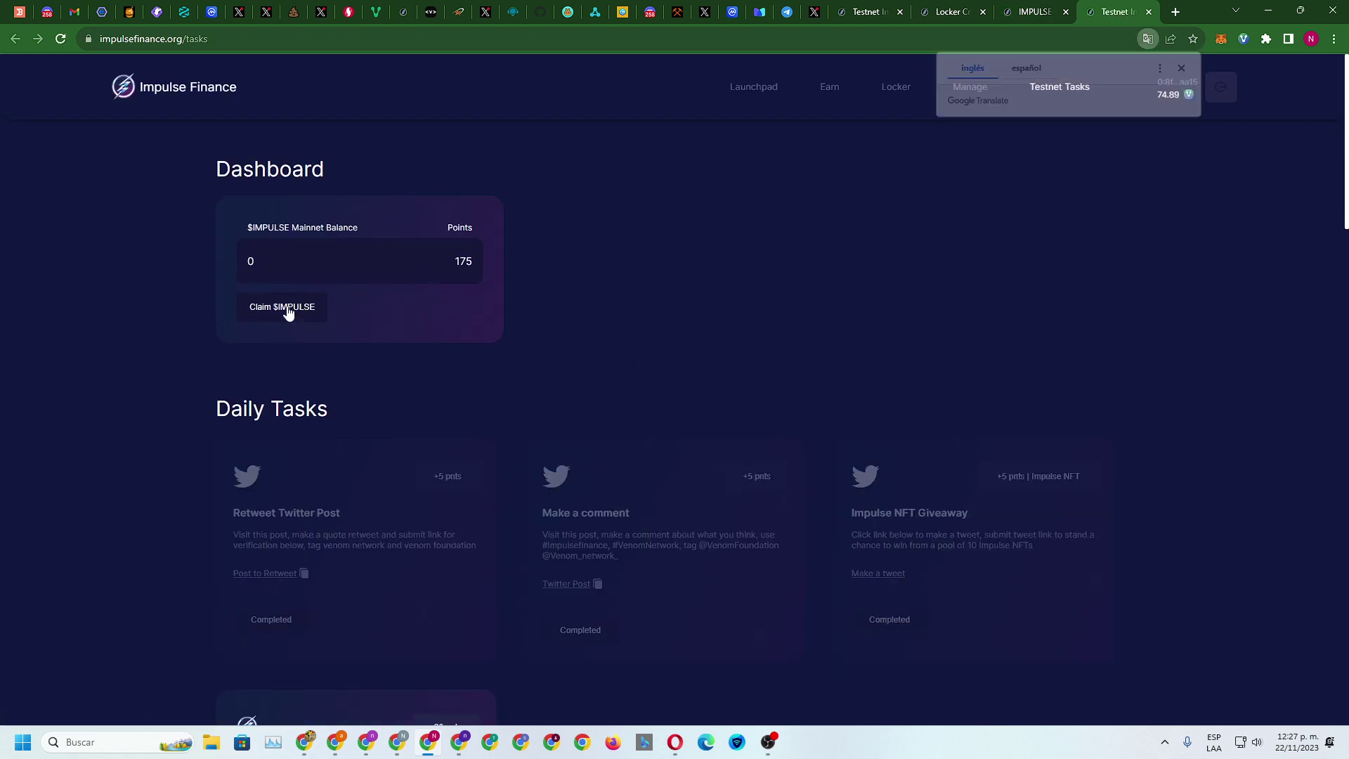
pyautogui.scroll(-20, 798, 452)
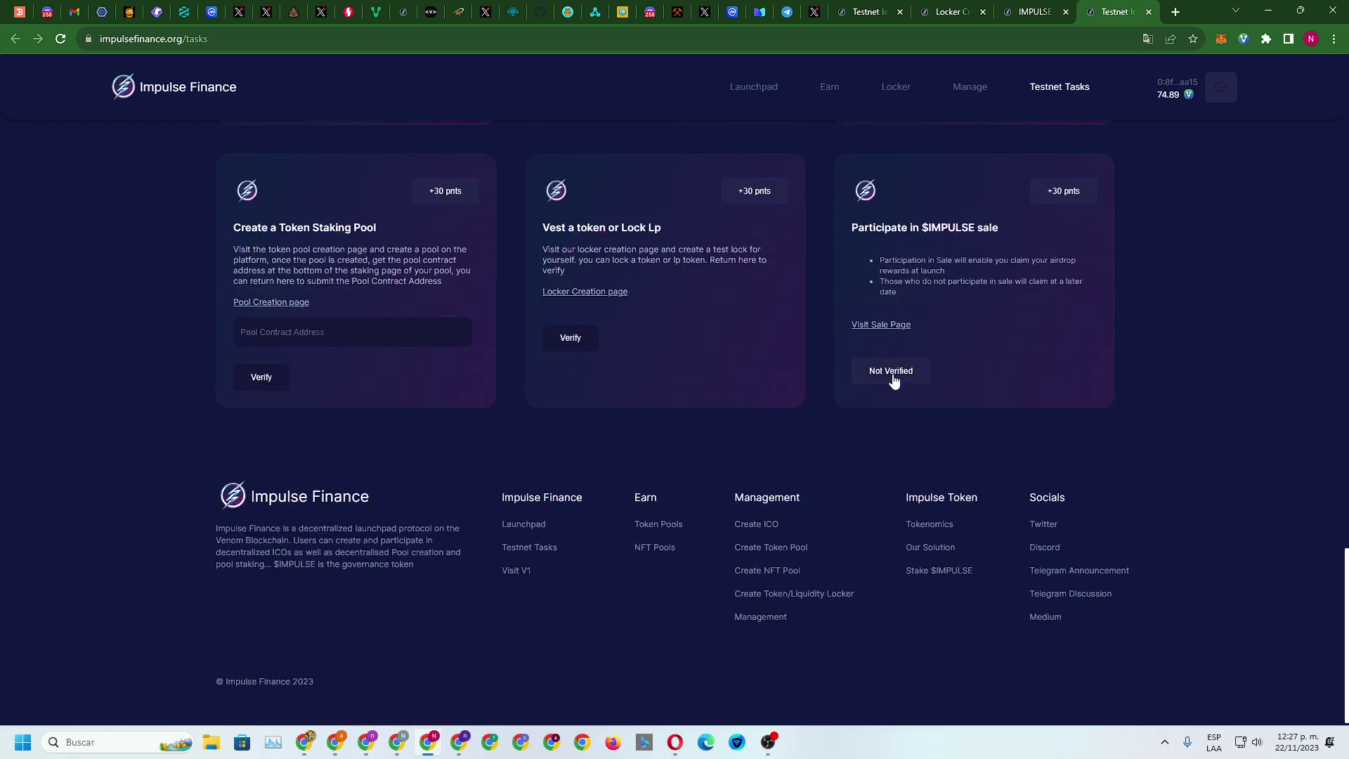
# On the launchpad, view Upcoming, Finished and Live sales, then filter to Audited Only
pyautogui.click(865, 325)
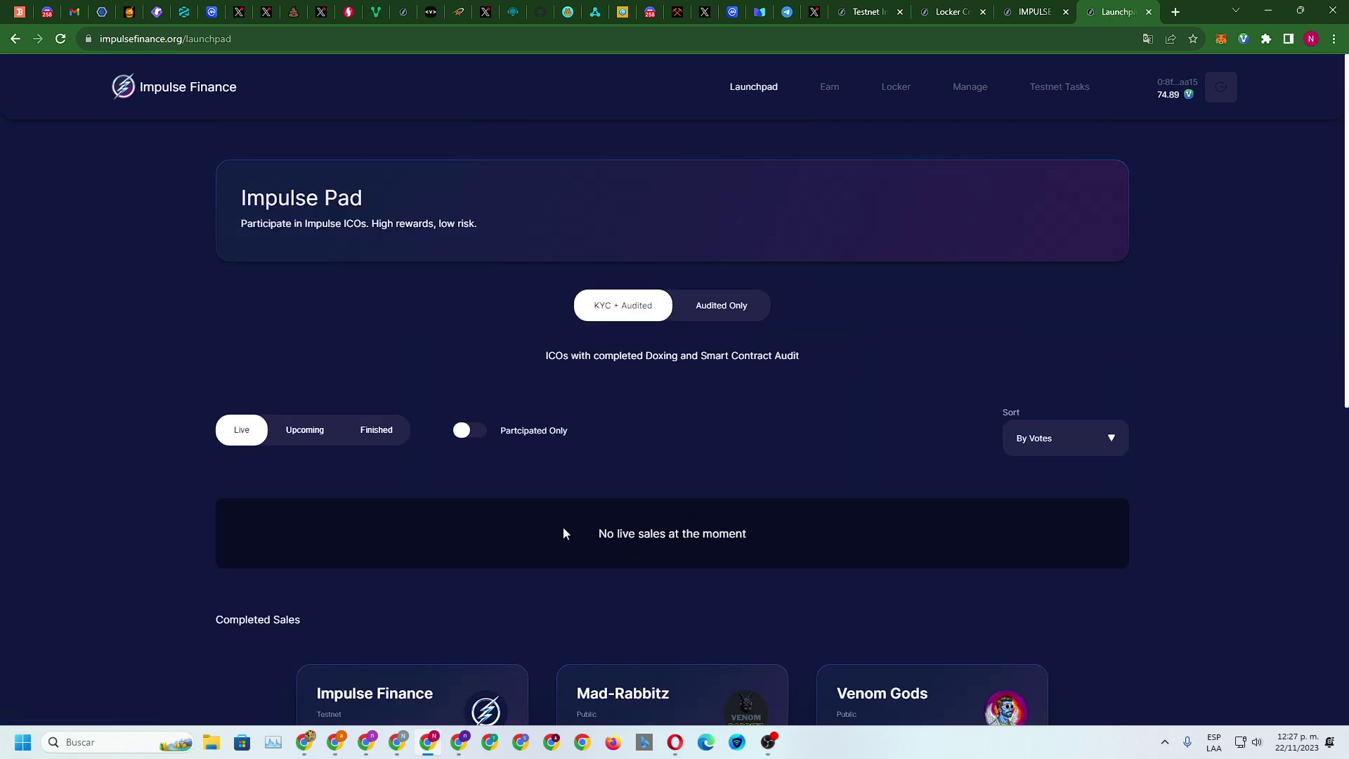
pyautogui.click(314, 431)
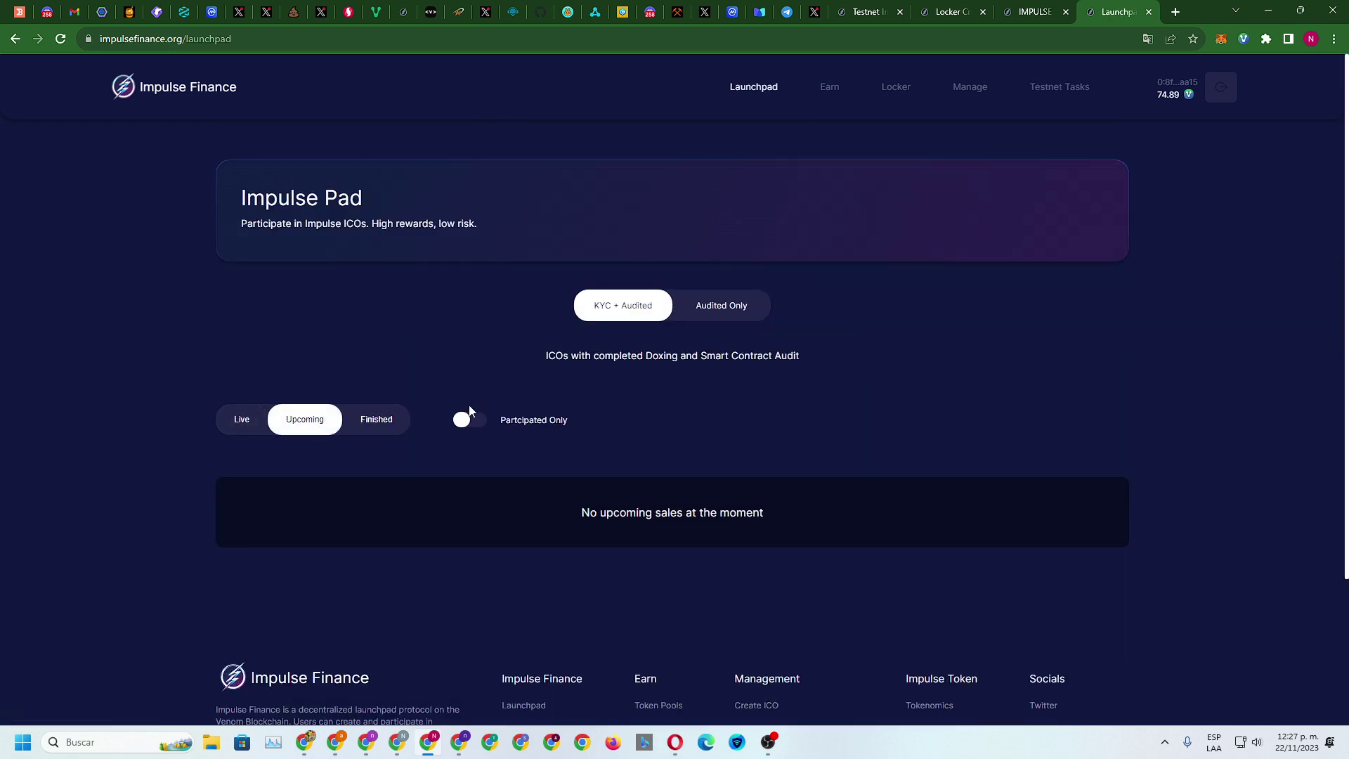
pyautogui.scroll(-3, 528, 407)
pyautogui.click(382, 234)
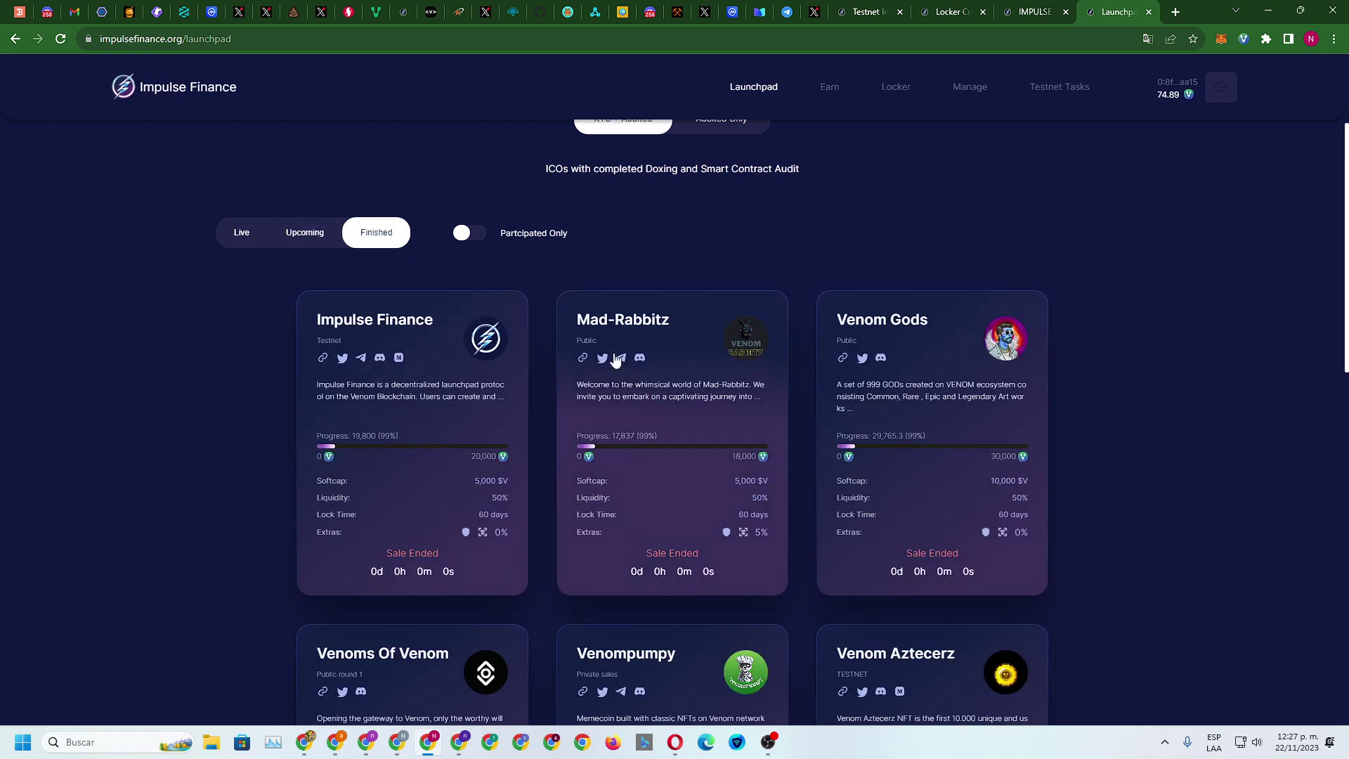
pyautogui.scroll(-9, 768, 428)
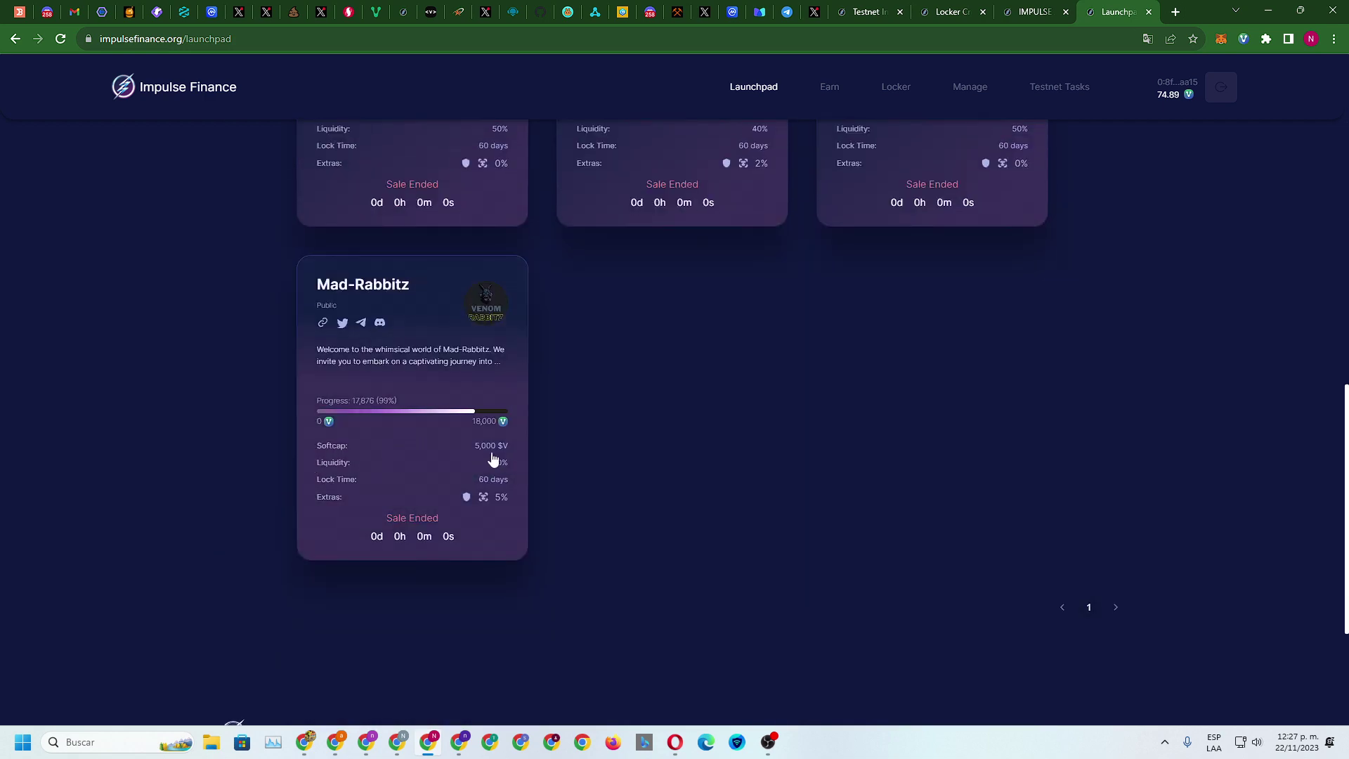
pyautogui.scroll(8, 492, 457)
pyautogui.scroll(5, 494, 448)
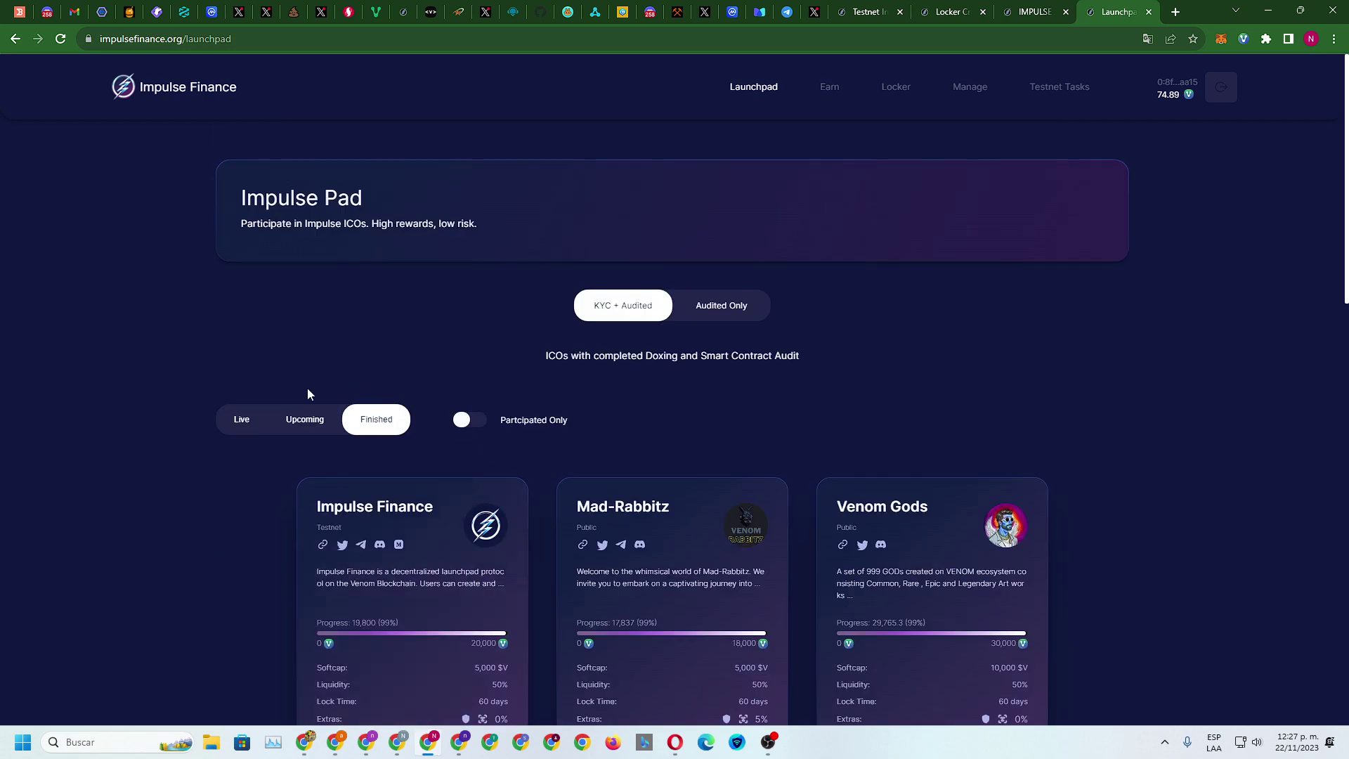
pyautogui.click(234, 427)
pyautogui.click(723, 310)
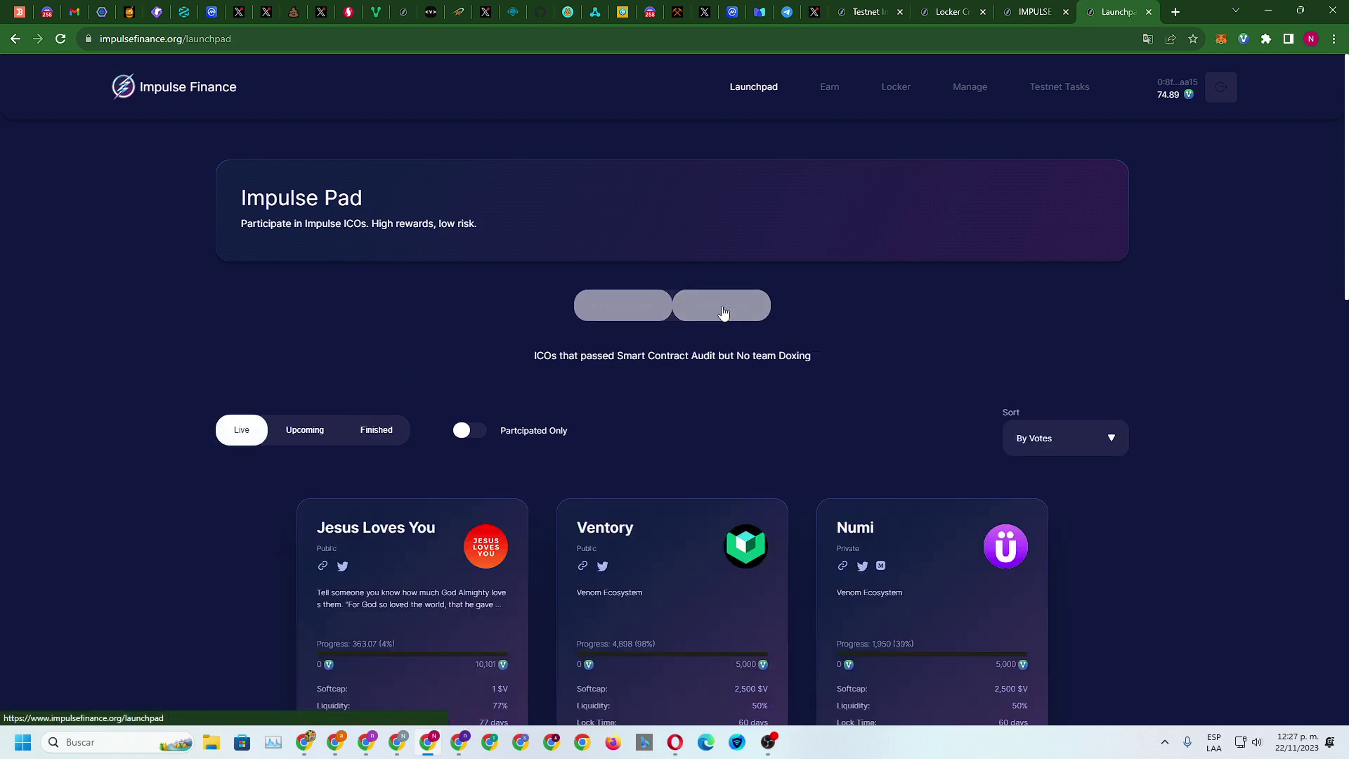